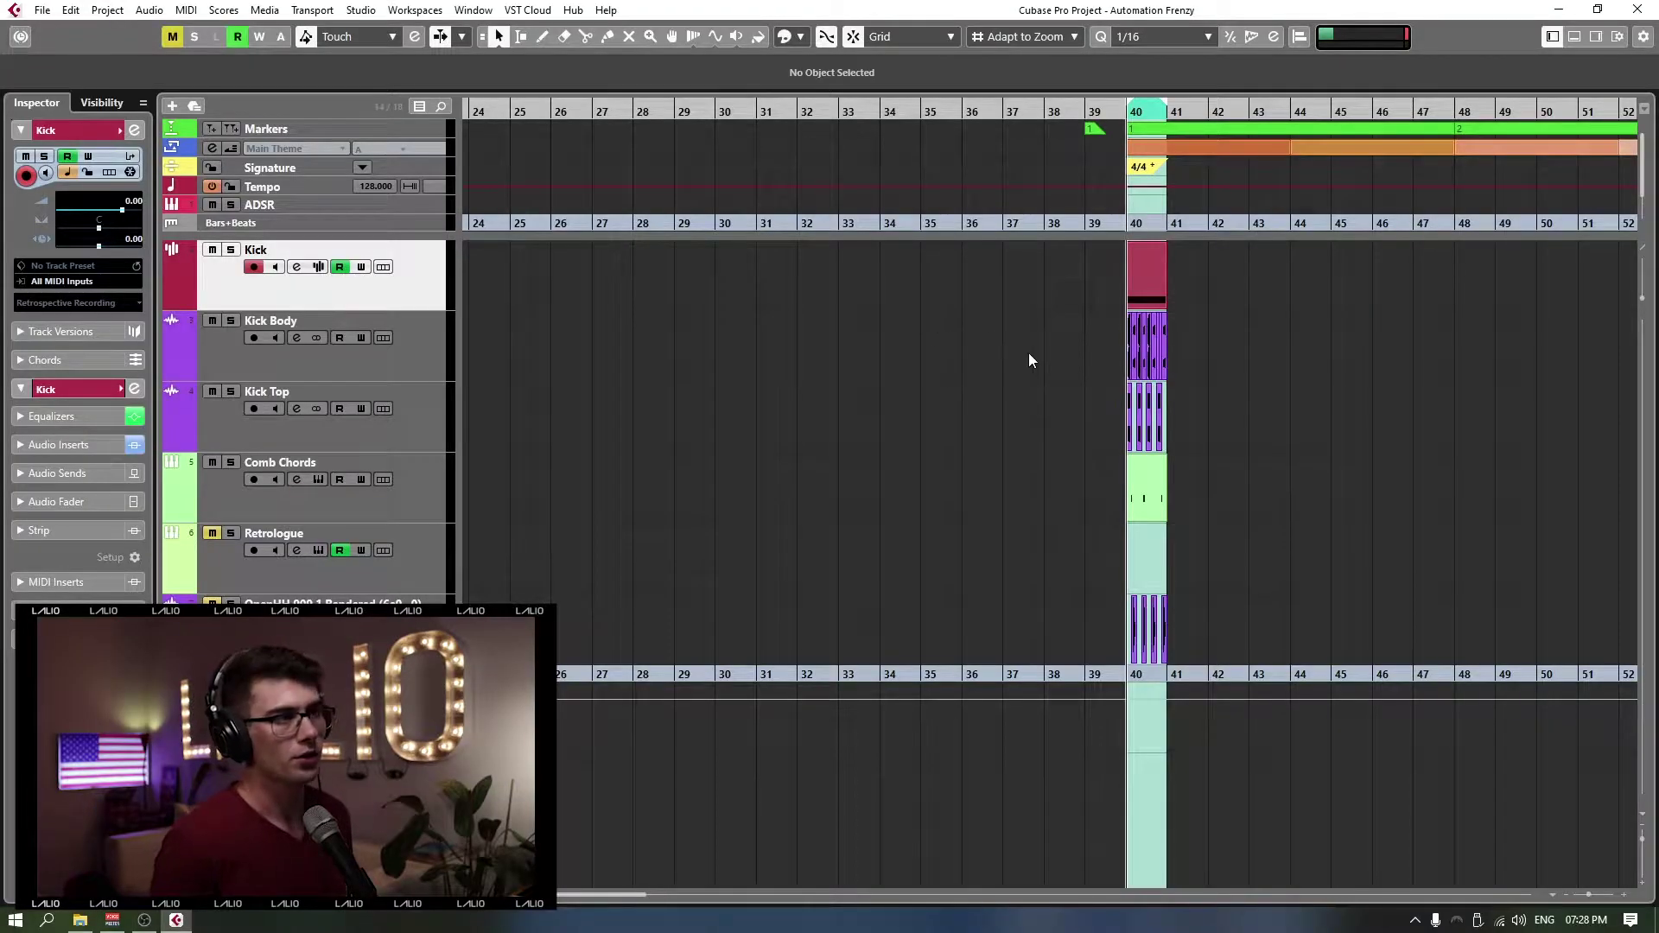
# Step: Scroll and zoom the timeline so bars 38–46 around the bar-40 loop fill the view
pyautogui.hscroll(-2, 1028, 361)
pyautogui.hscroll(8, 1028, 360)
pyautogui.hscroll(-4, 1027, 362)
pyautogui.scroll(3, 1028, 356)
pyautogui.hscroll(-4, 1028, 355)
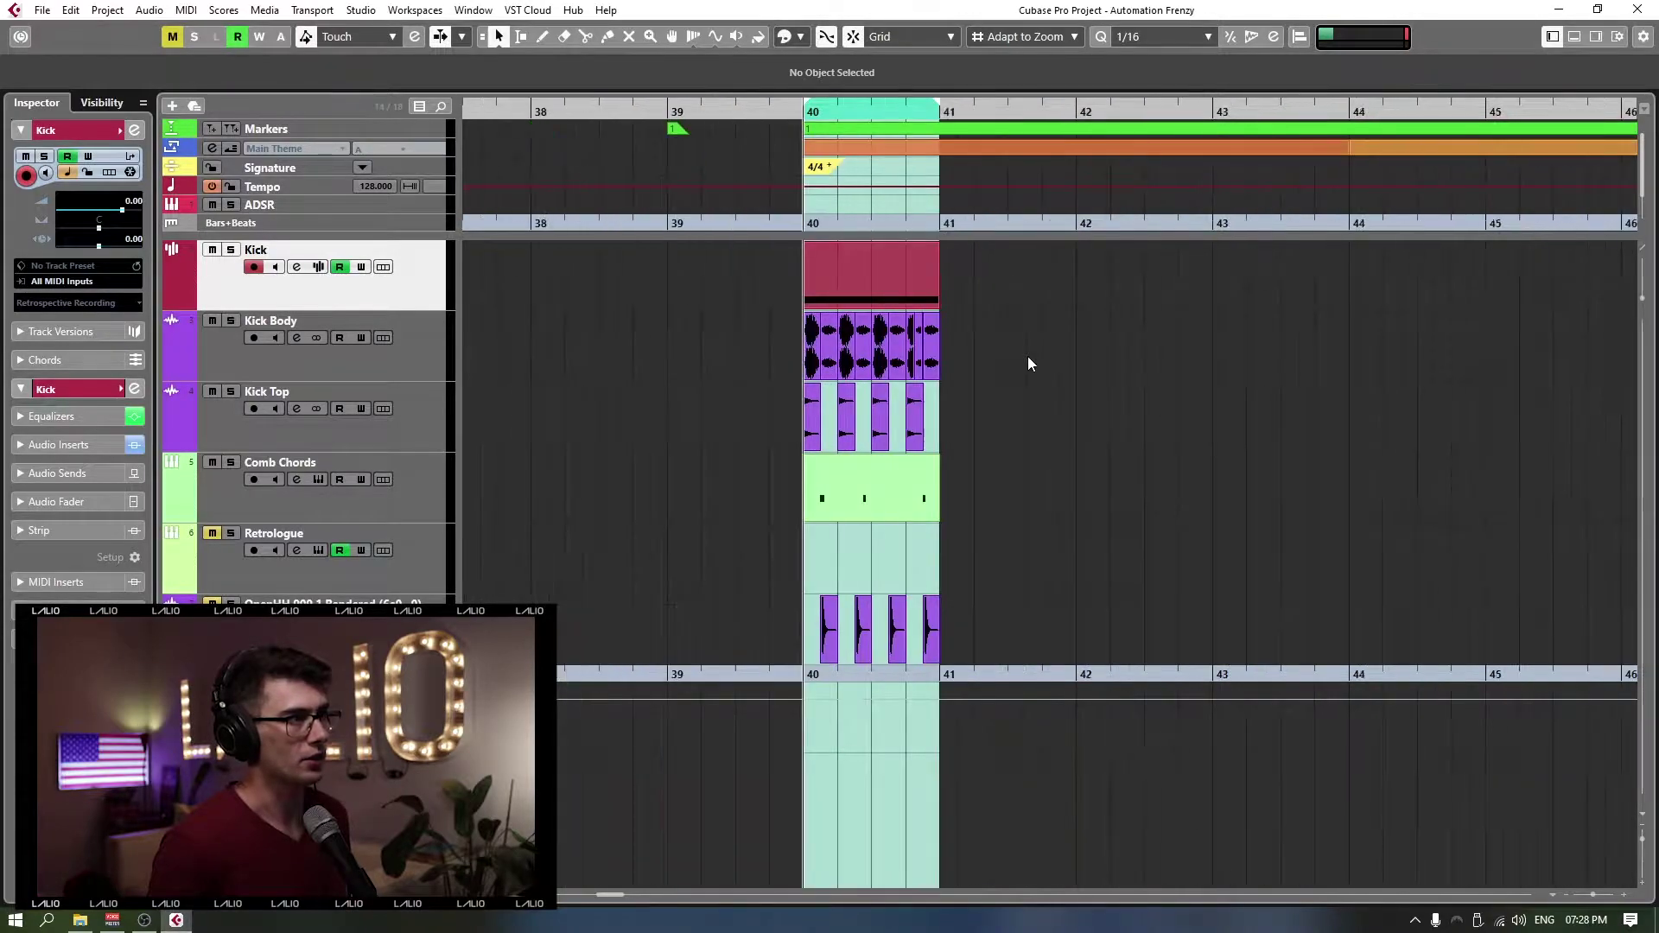
# Step: Open the Kick part in the Key Editor, collapse the Chords inspector, and play it with other layers muted
pyautogui.doubleClick(874, 268)
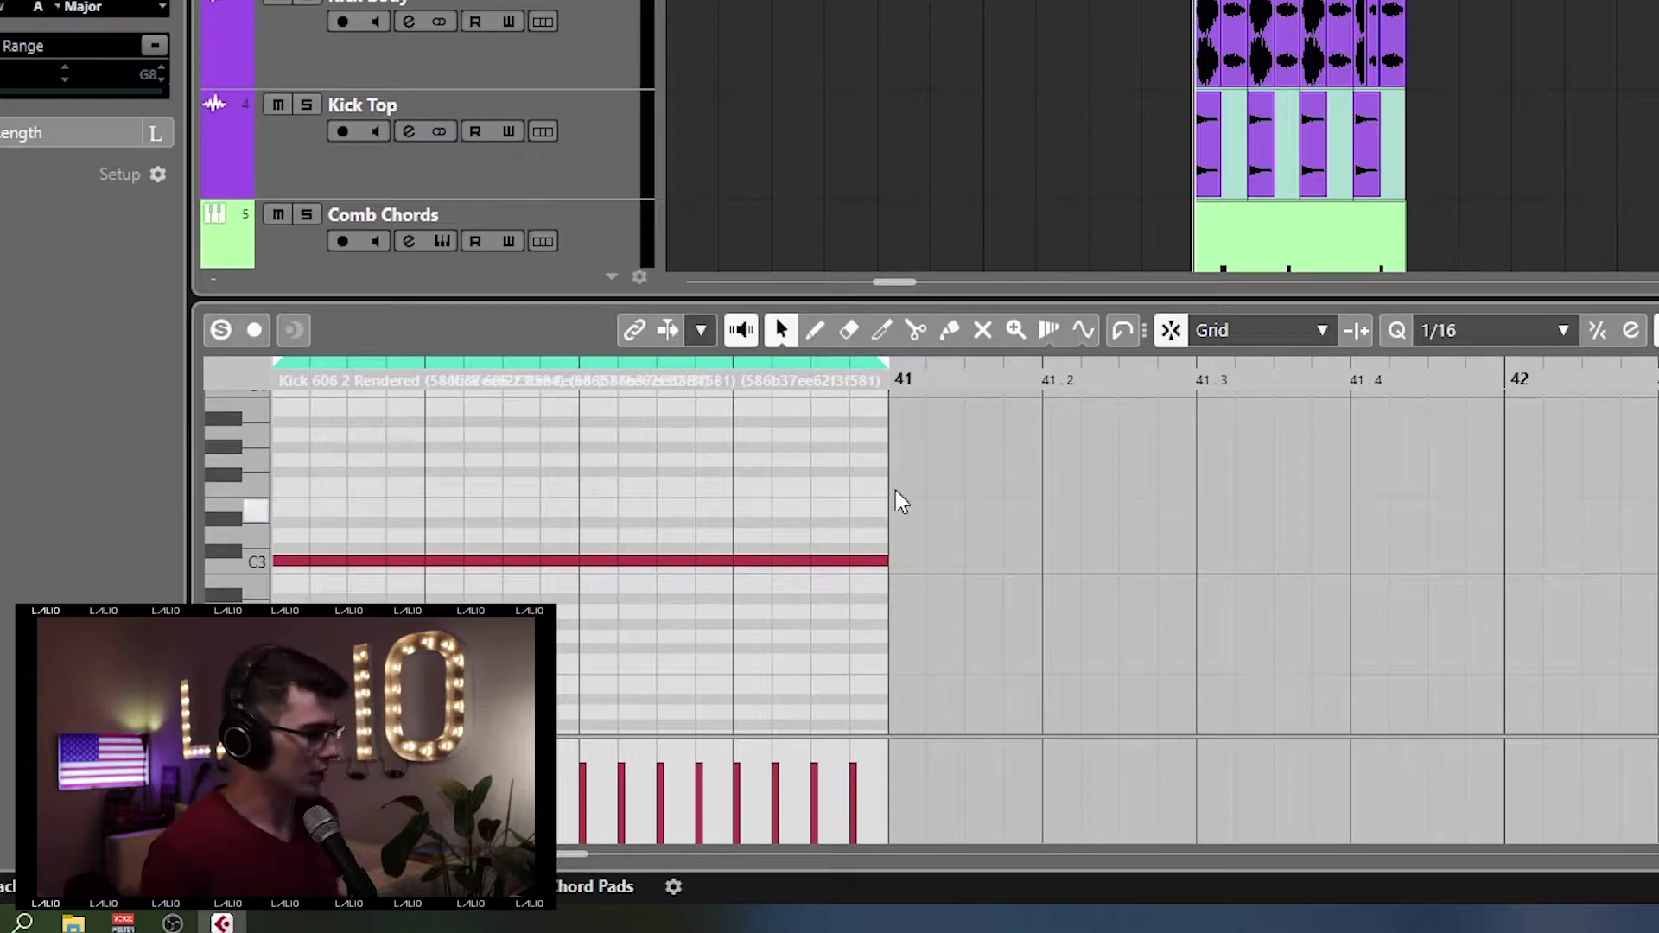
pyautogui.hscroll(-3, 855, 549)
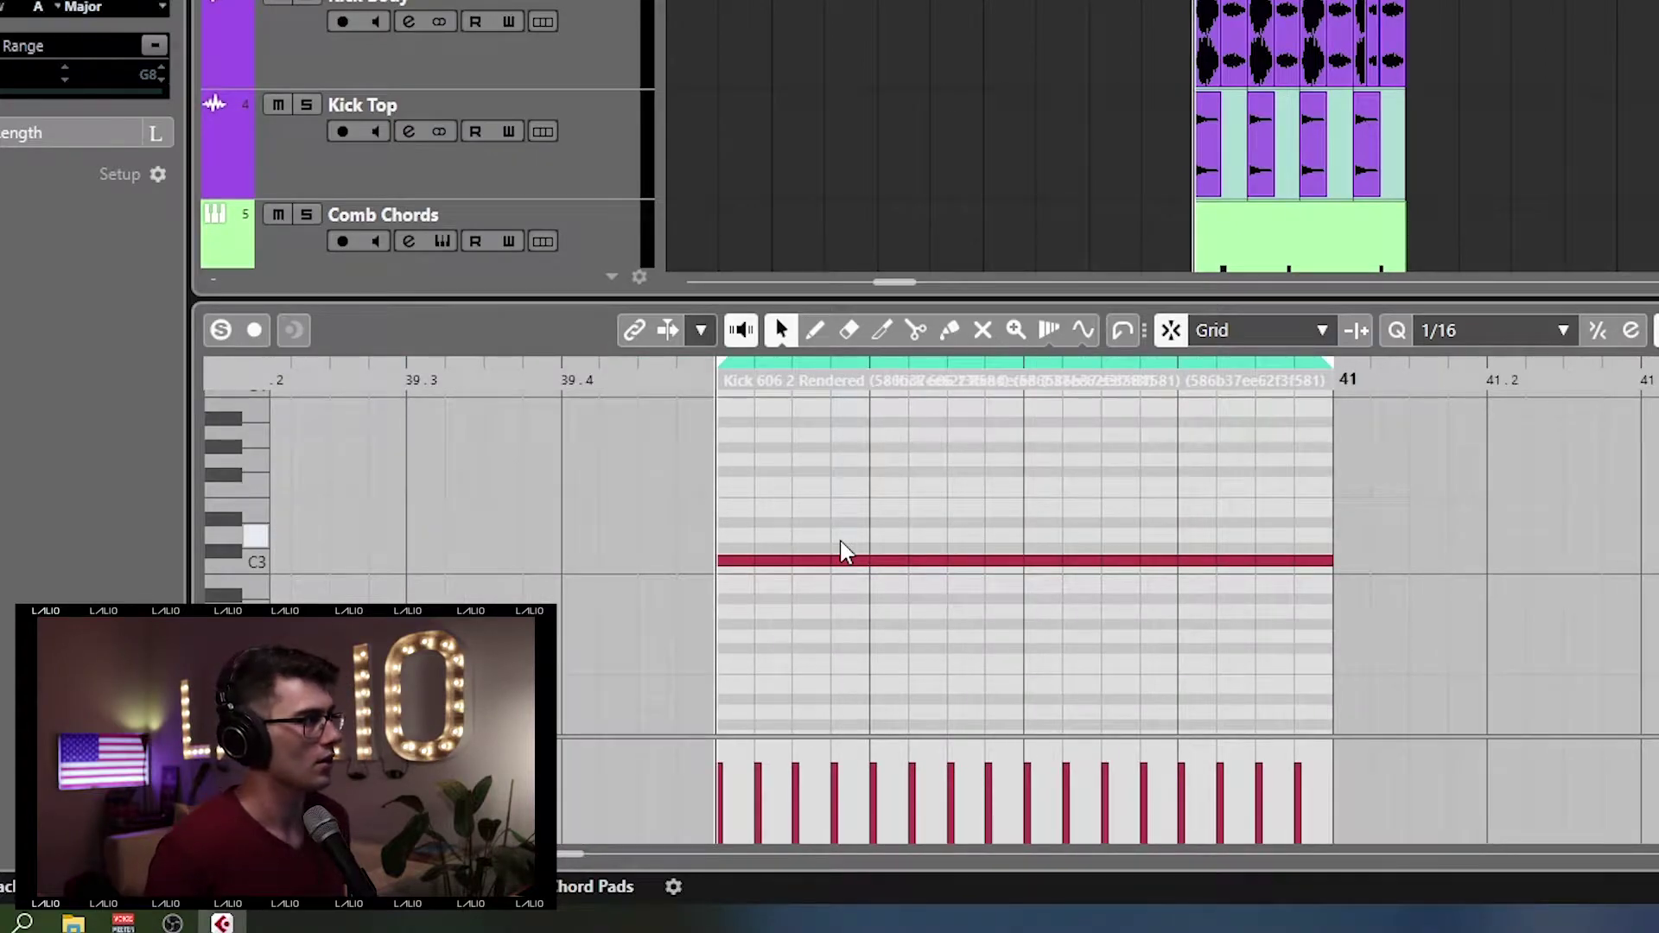
pyautogui.click(164, 50)
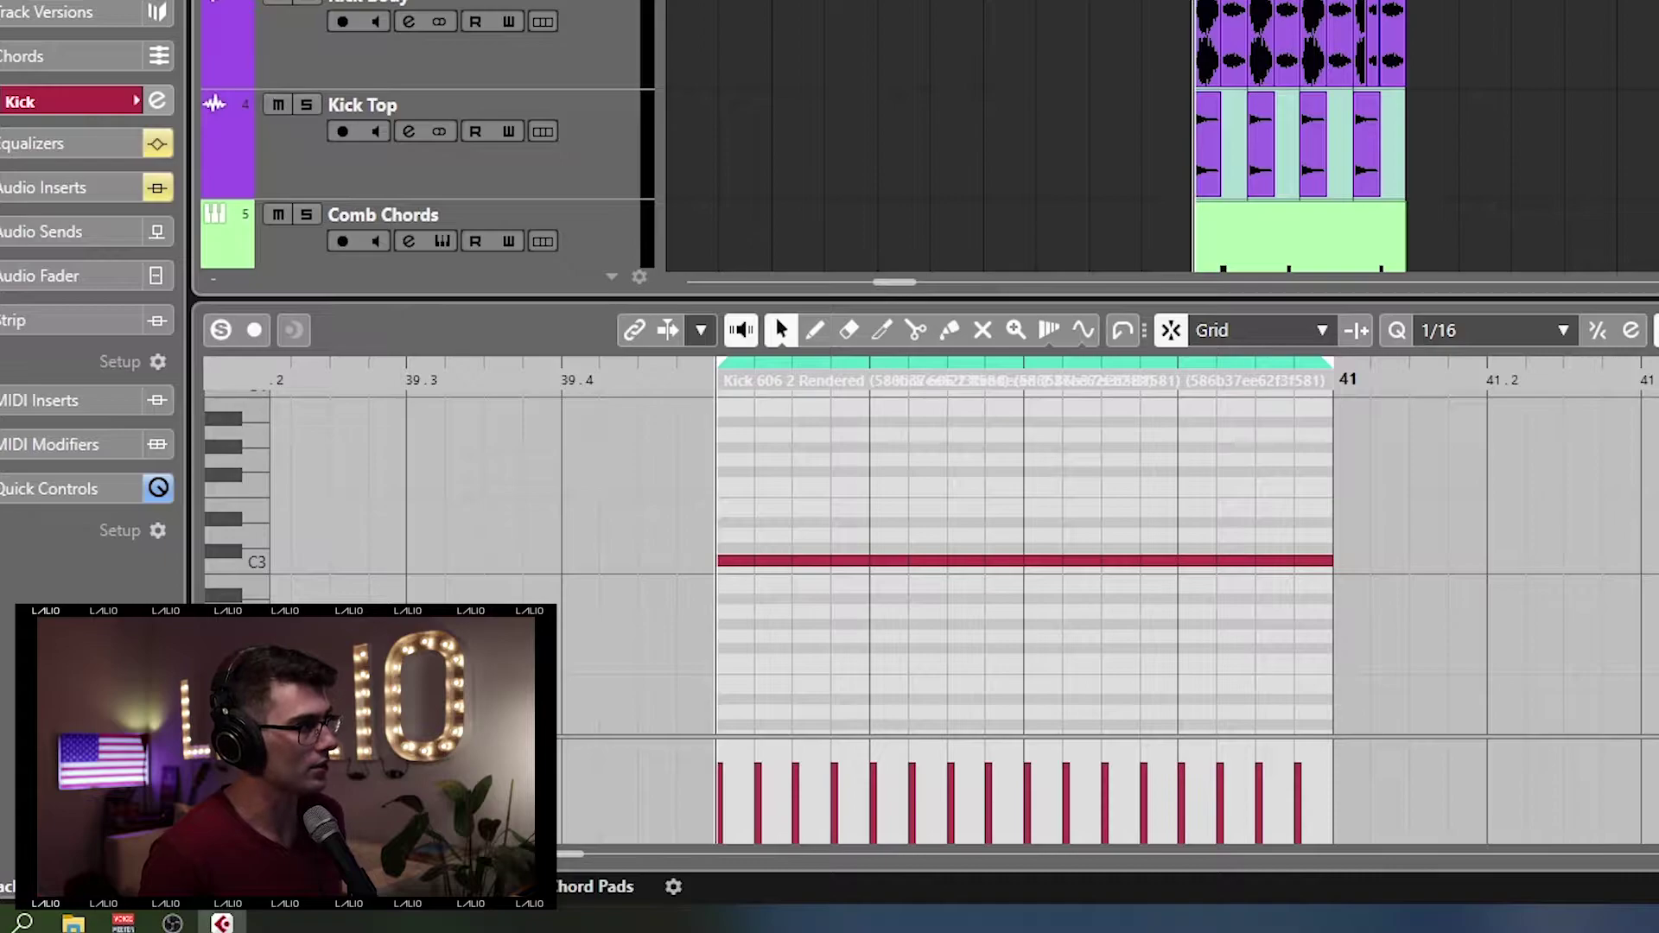
pyautogui.press('space')
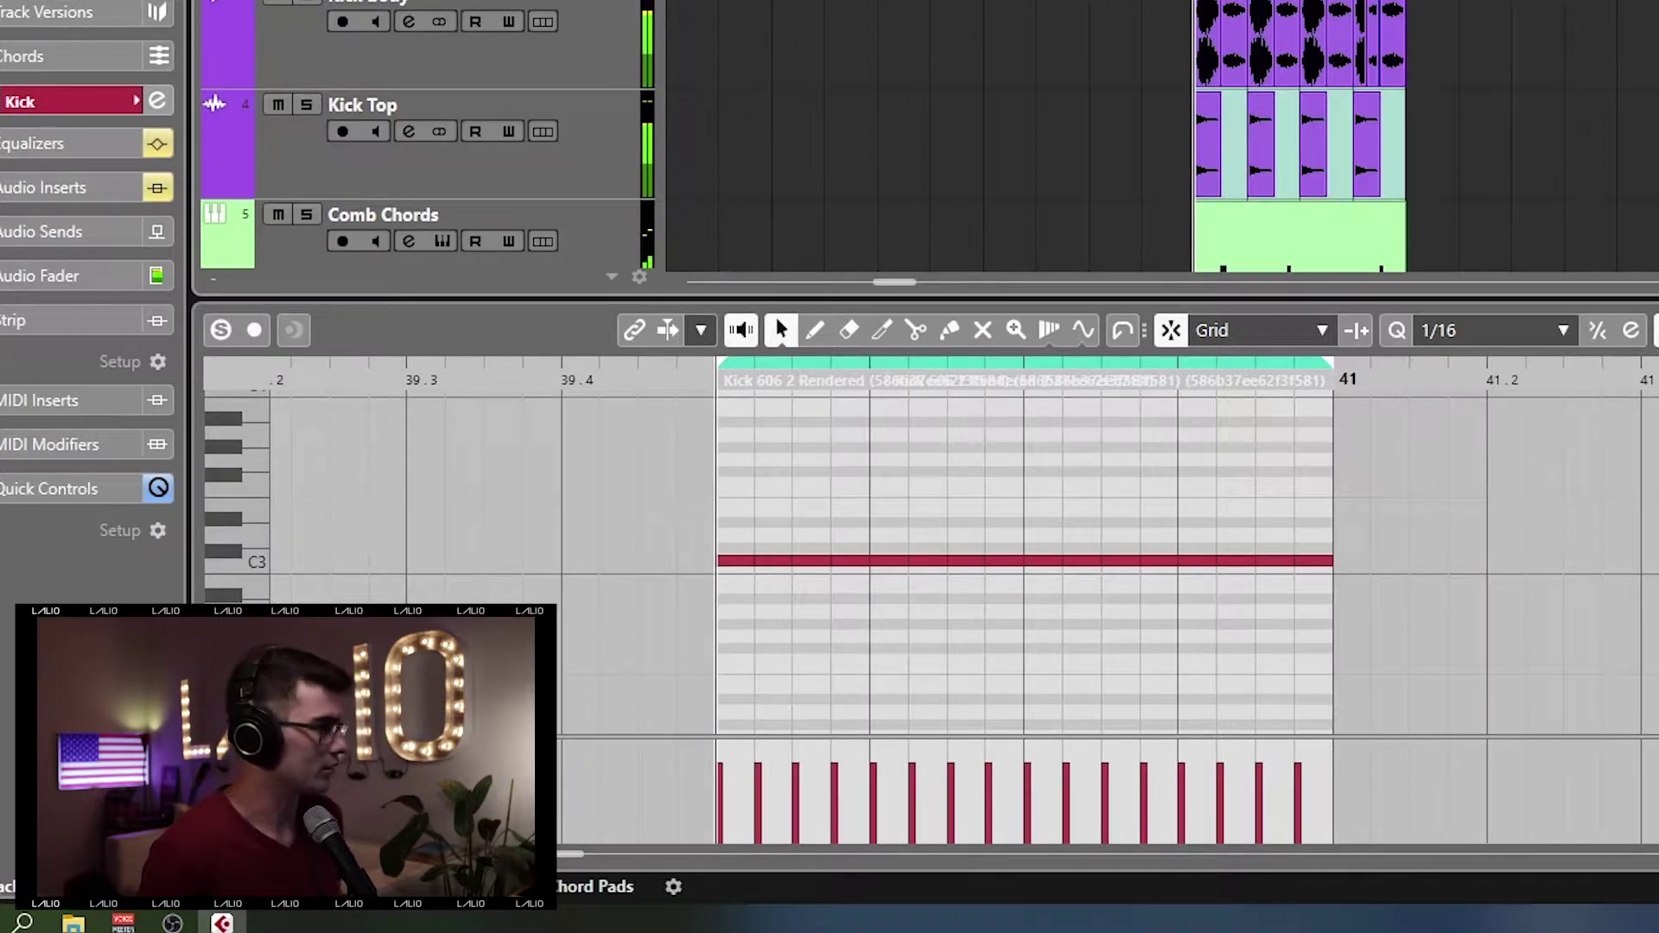
pyautogui.press('m')
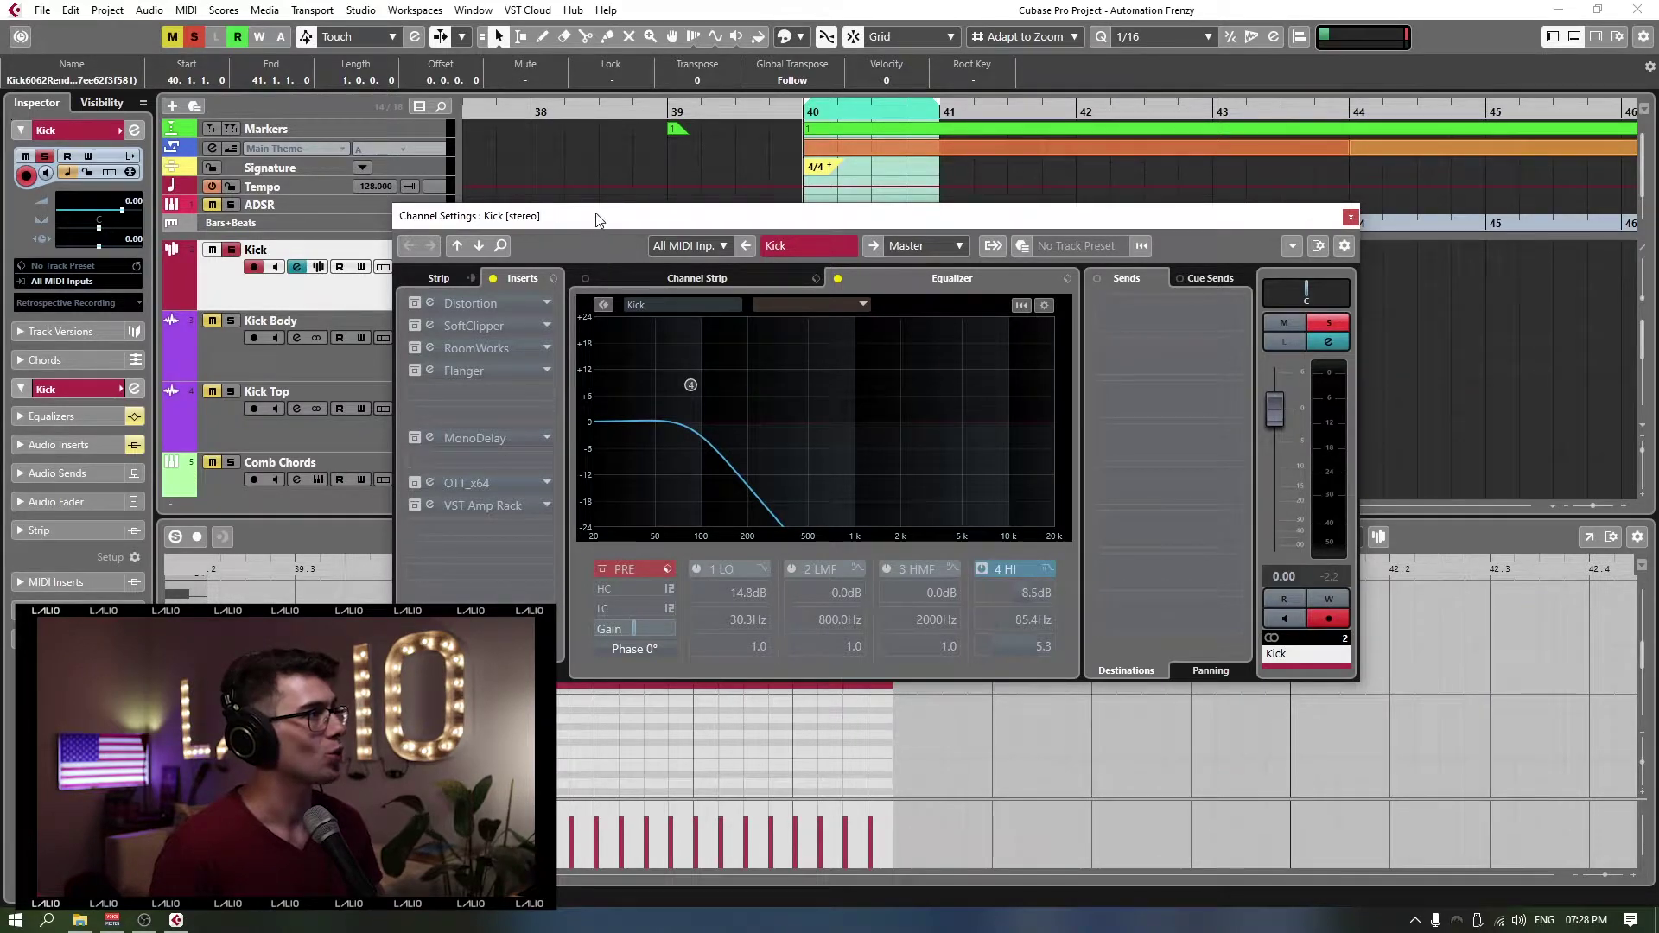
# Step: Drag MonoDelay into insert slot 5 and expand the Kick's automation lanes (Distortion Mix, Flanger Mix)
pyautogui.moveTo(542, 438); pyautogui.dragTo(539, 415)
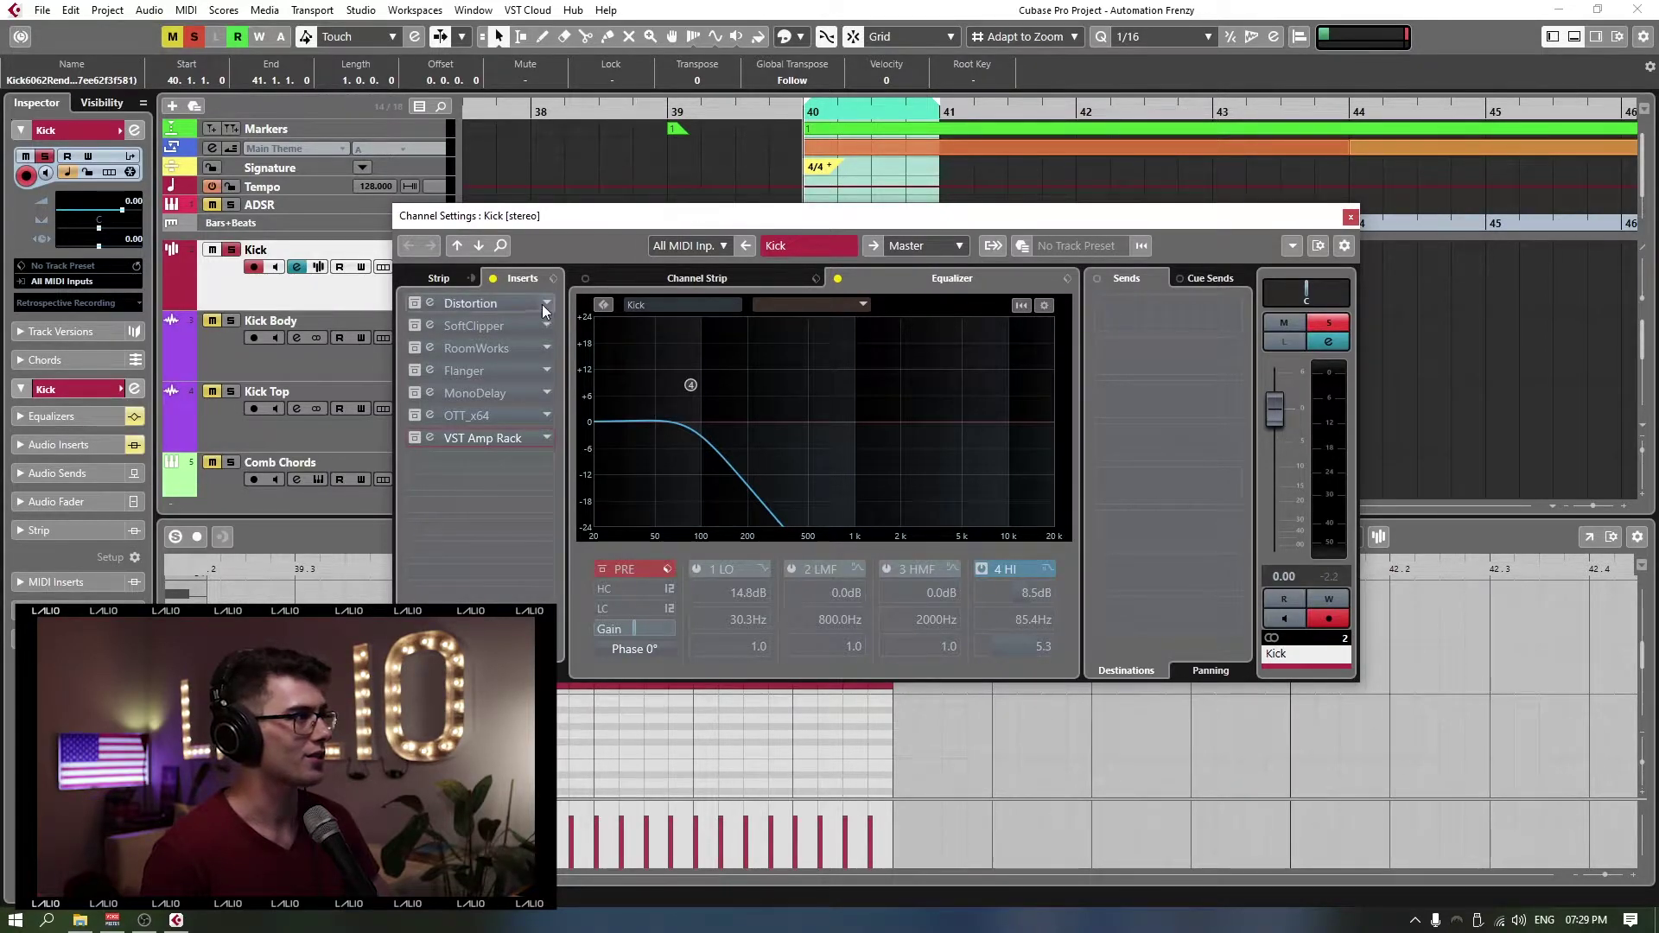
pyautogui.click(170, 300)
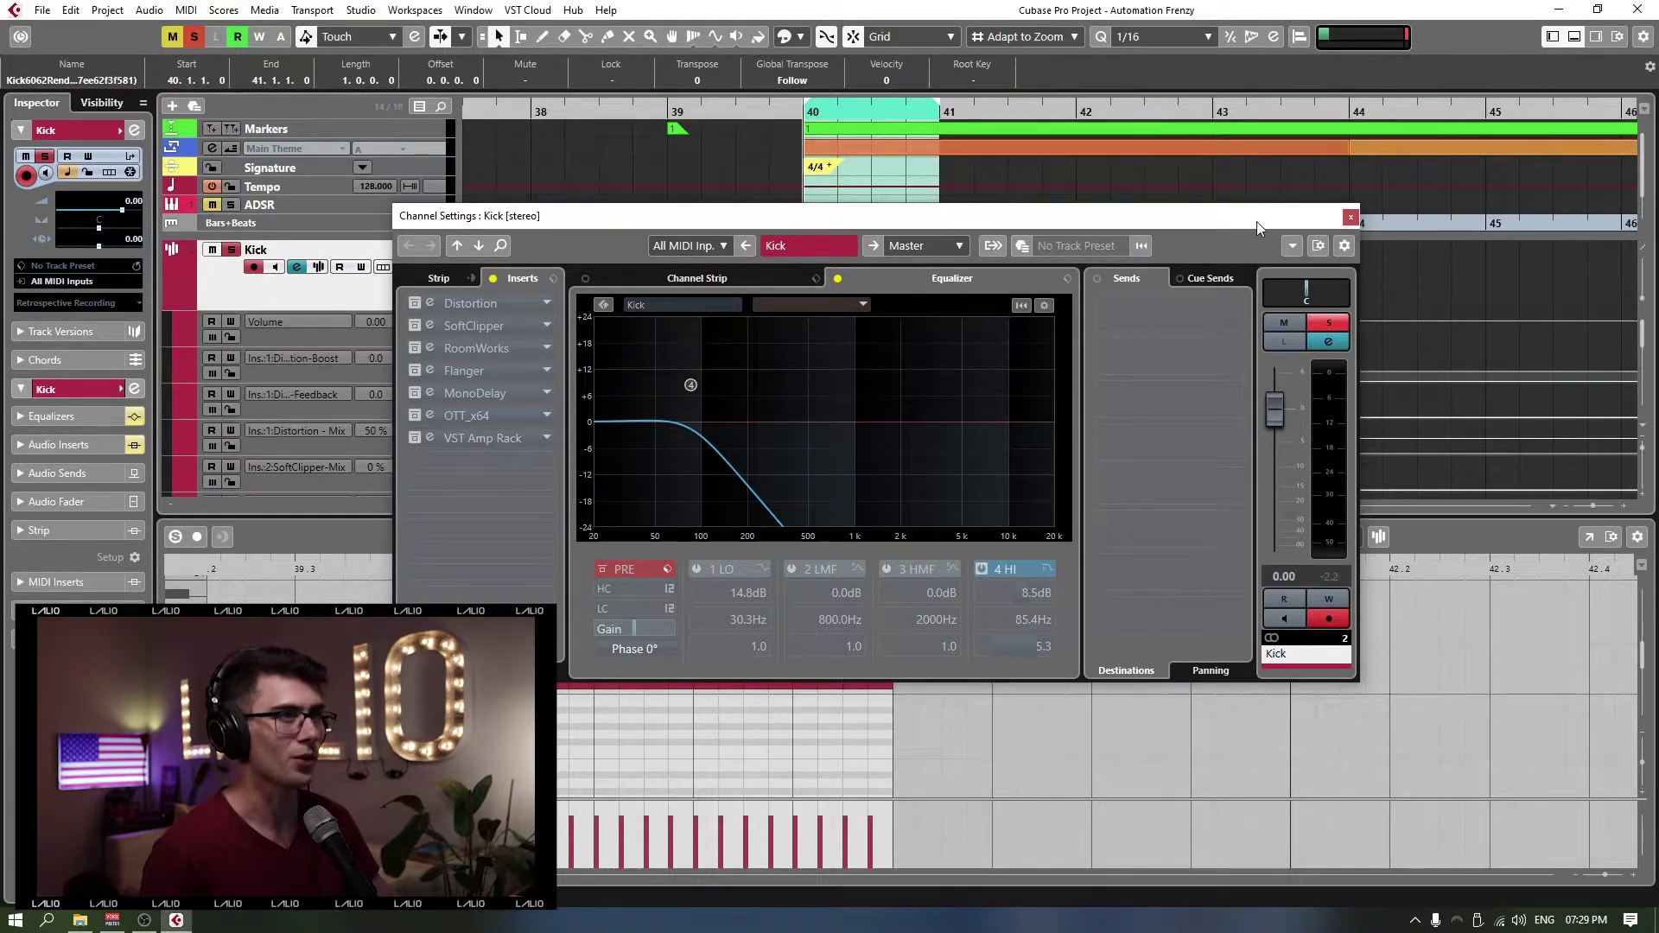
pyautogui.moveTo(1256, 221); pyautogui.dragTo(1469, 287)
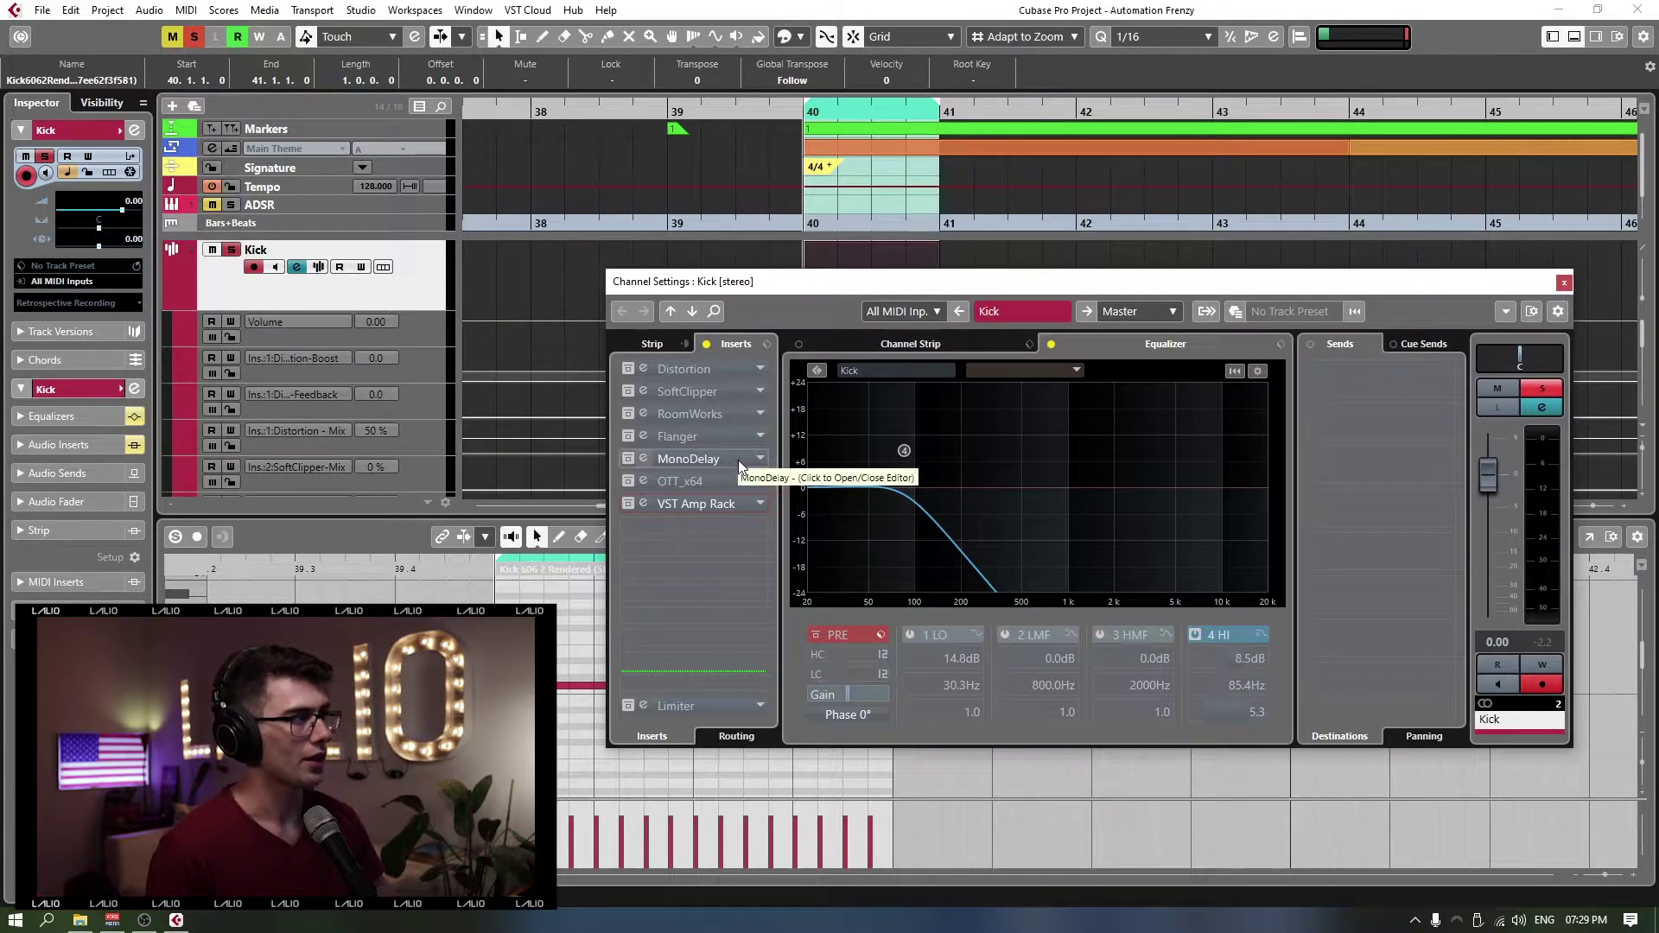
pyautogui.scroll(-2, 594, 278)
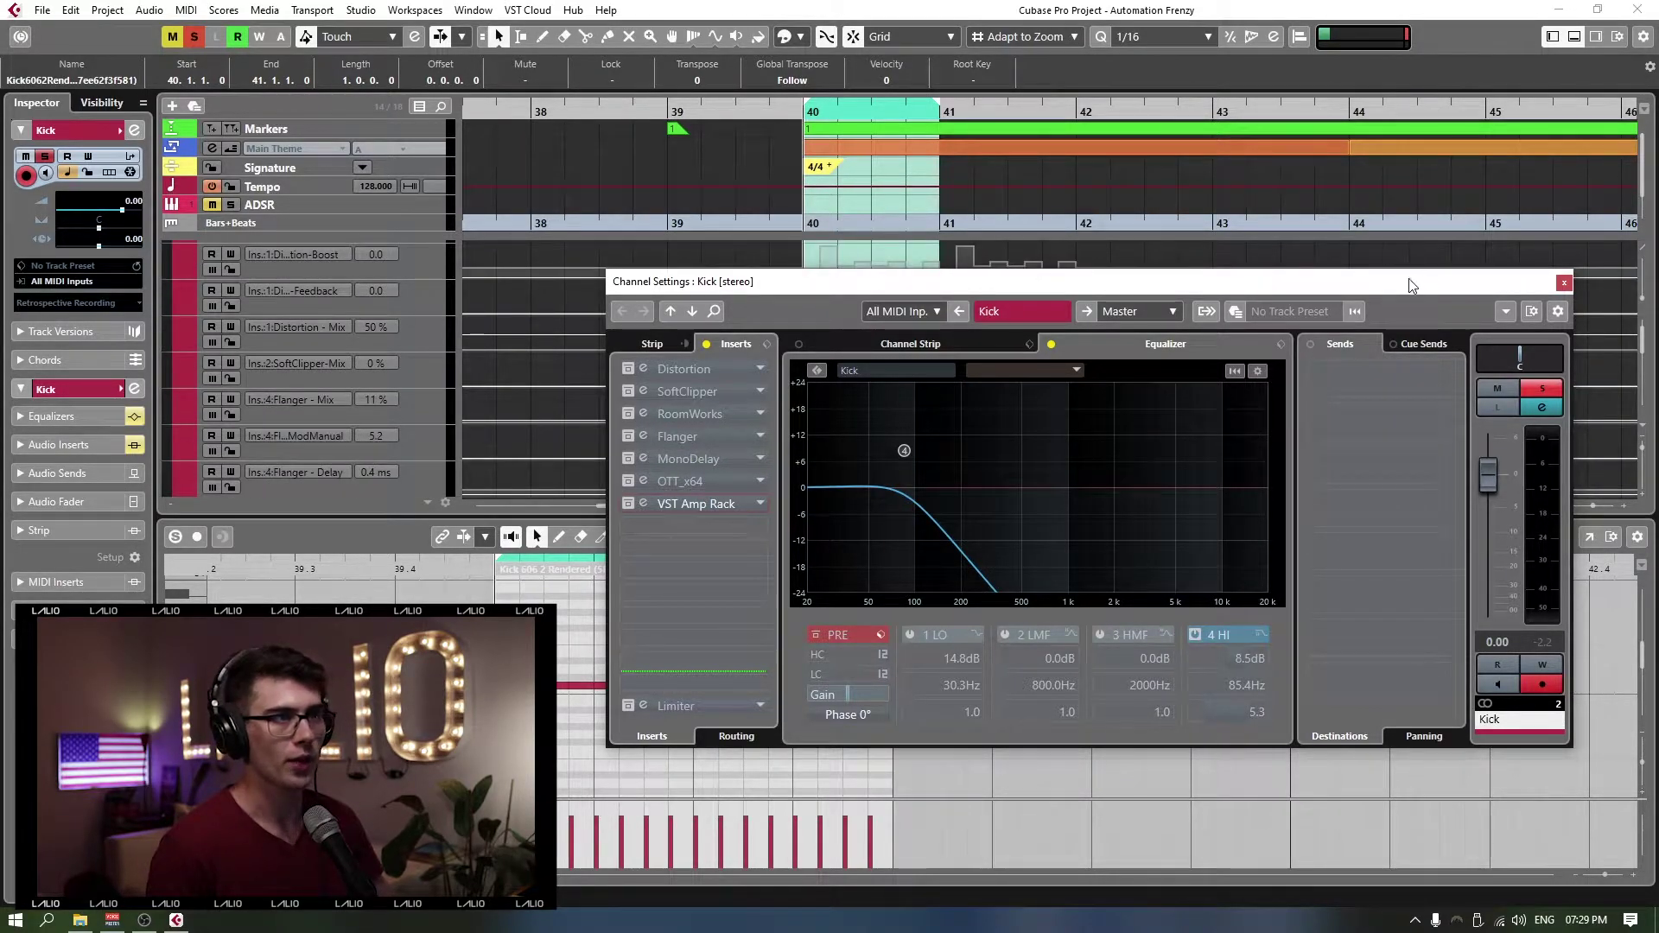
# Step: Close the Channel Settings window and zoom the timeline to bars 39–42
pyautogui.moveTo(1410, 285); pyautogui.dragTo(1392, 668)
pyautogui.scroll(2, 1148, 280)
pyautogui.click(907, 553)
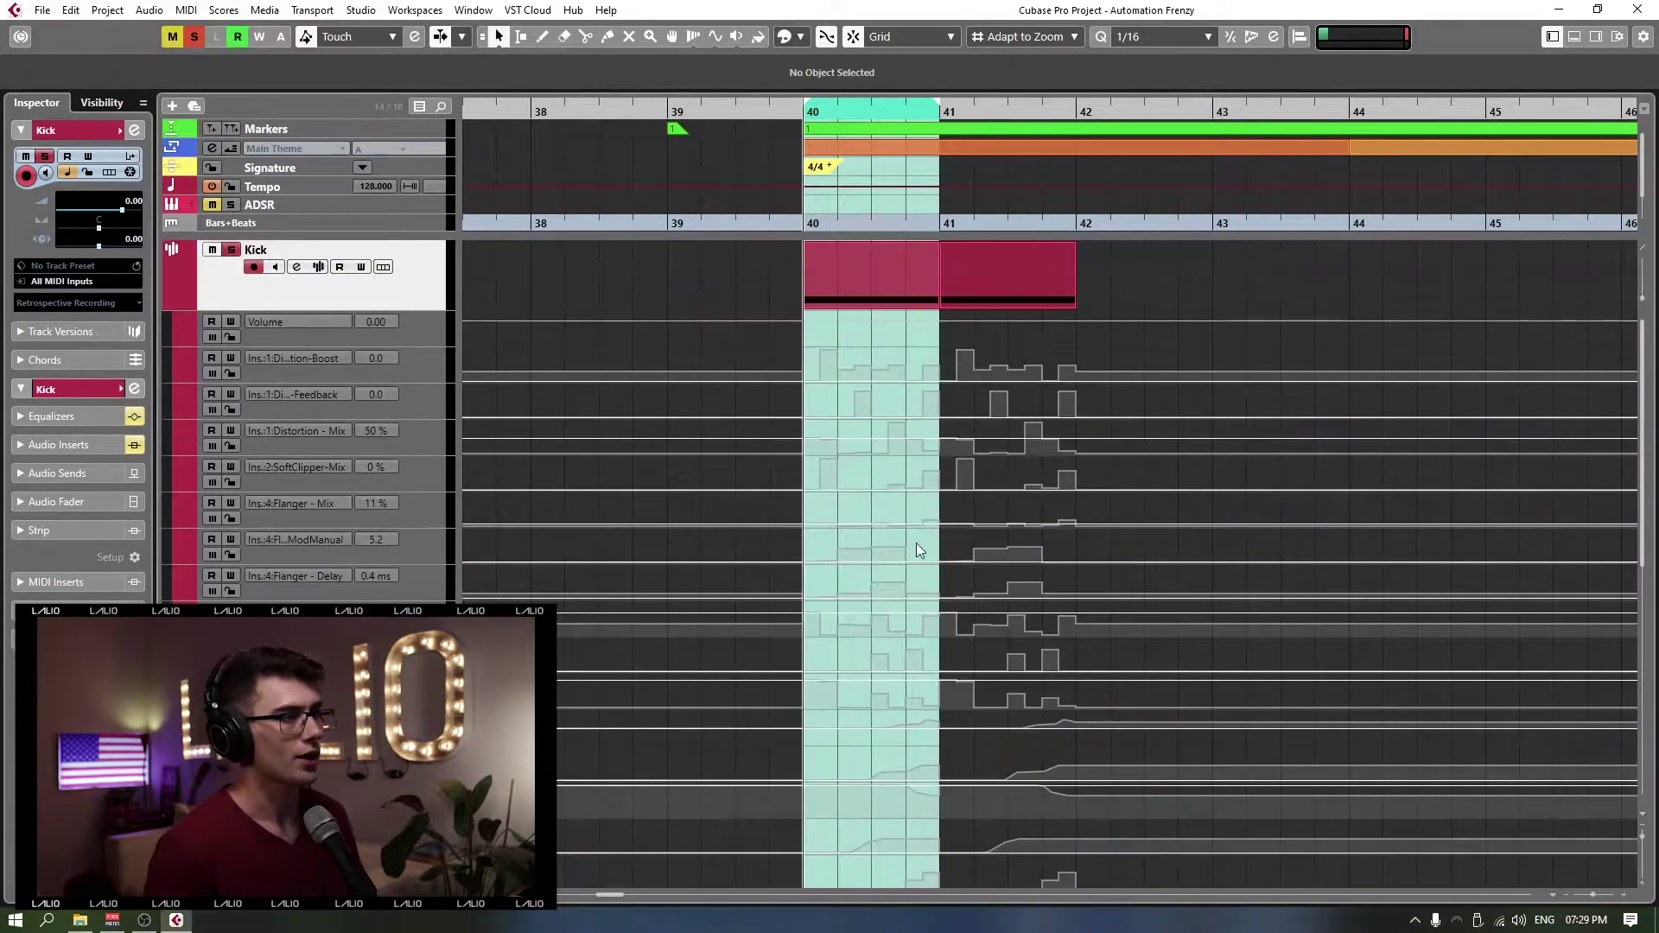
pyautogui.scroll(-3, 835, 591)
pyautogui.keyDown('ctrl'); pyautogui.scroll(4, 836, 589); pyautogui.keyUp('ctrl')
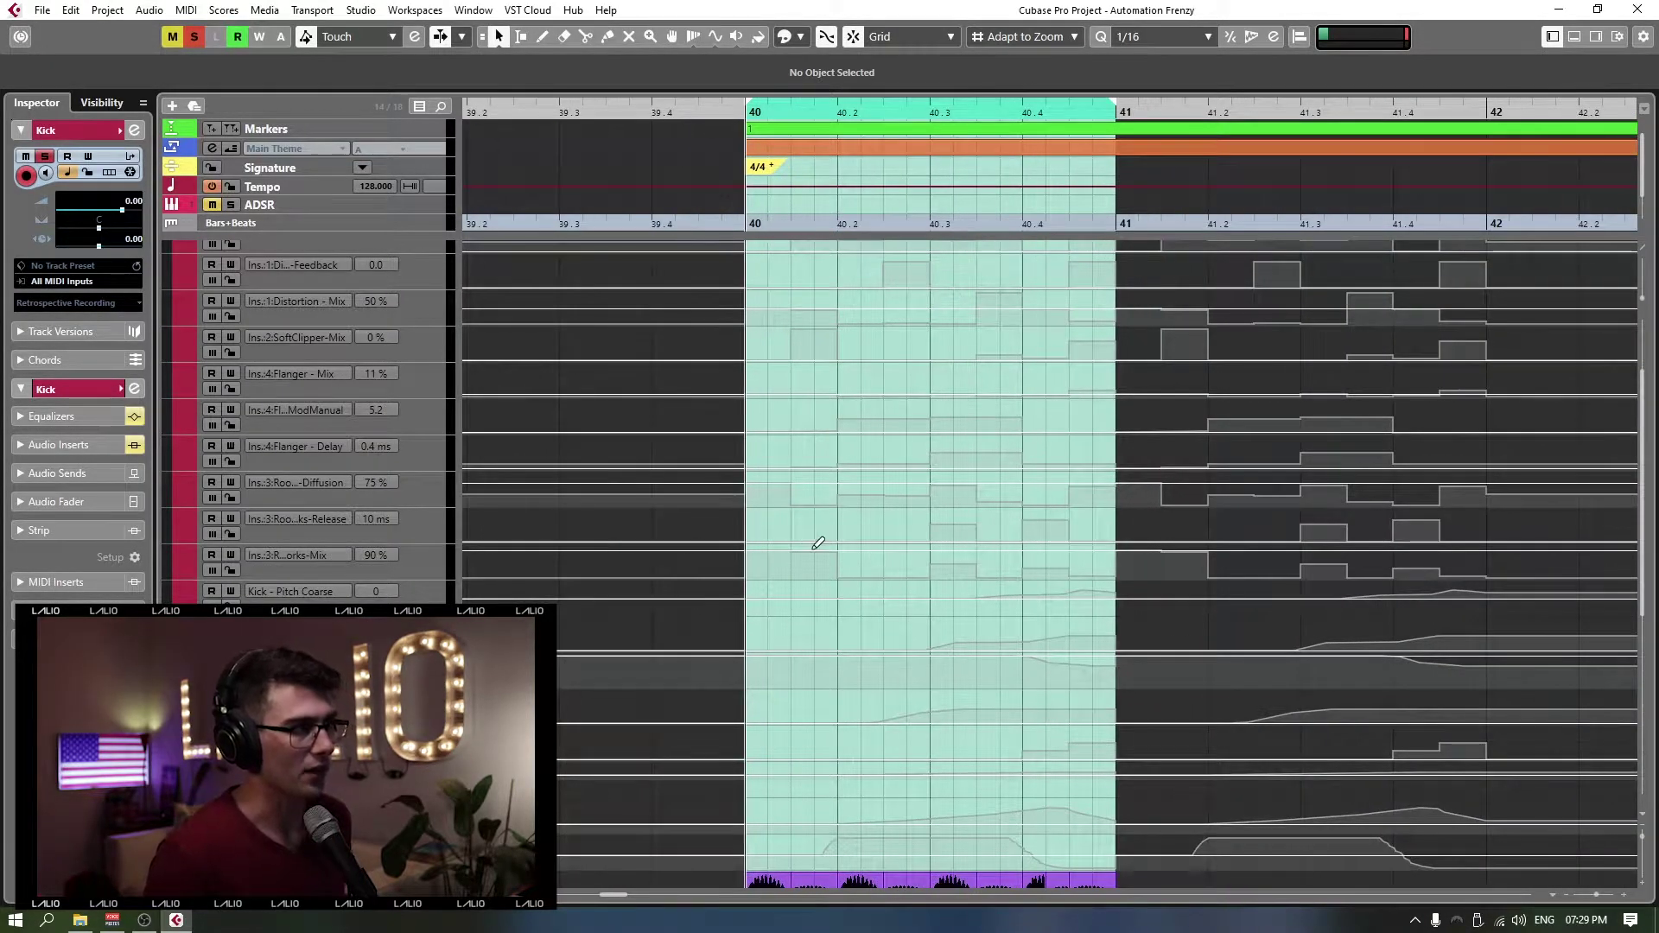
pyautogui.scroll(3, 817, 543)
# Step: Toggle the Kick's automation Read on and off, then play the loop
pyautogui.click(338, 268)
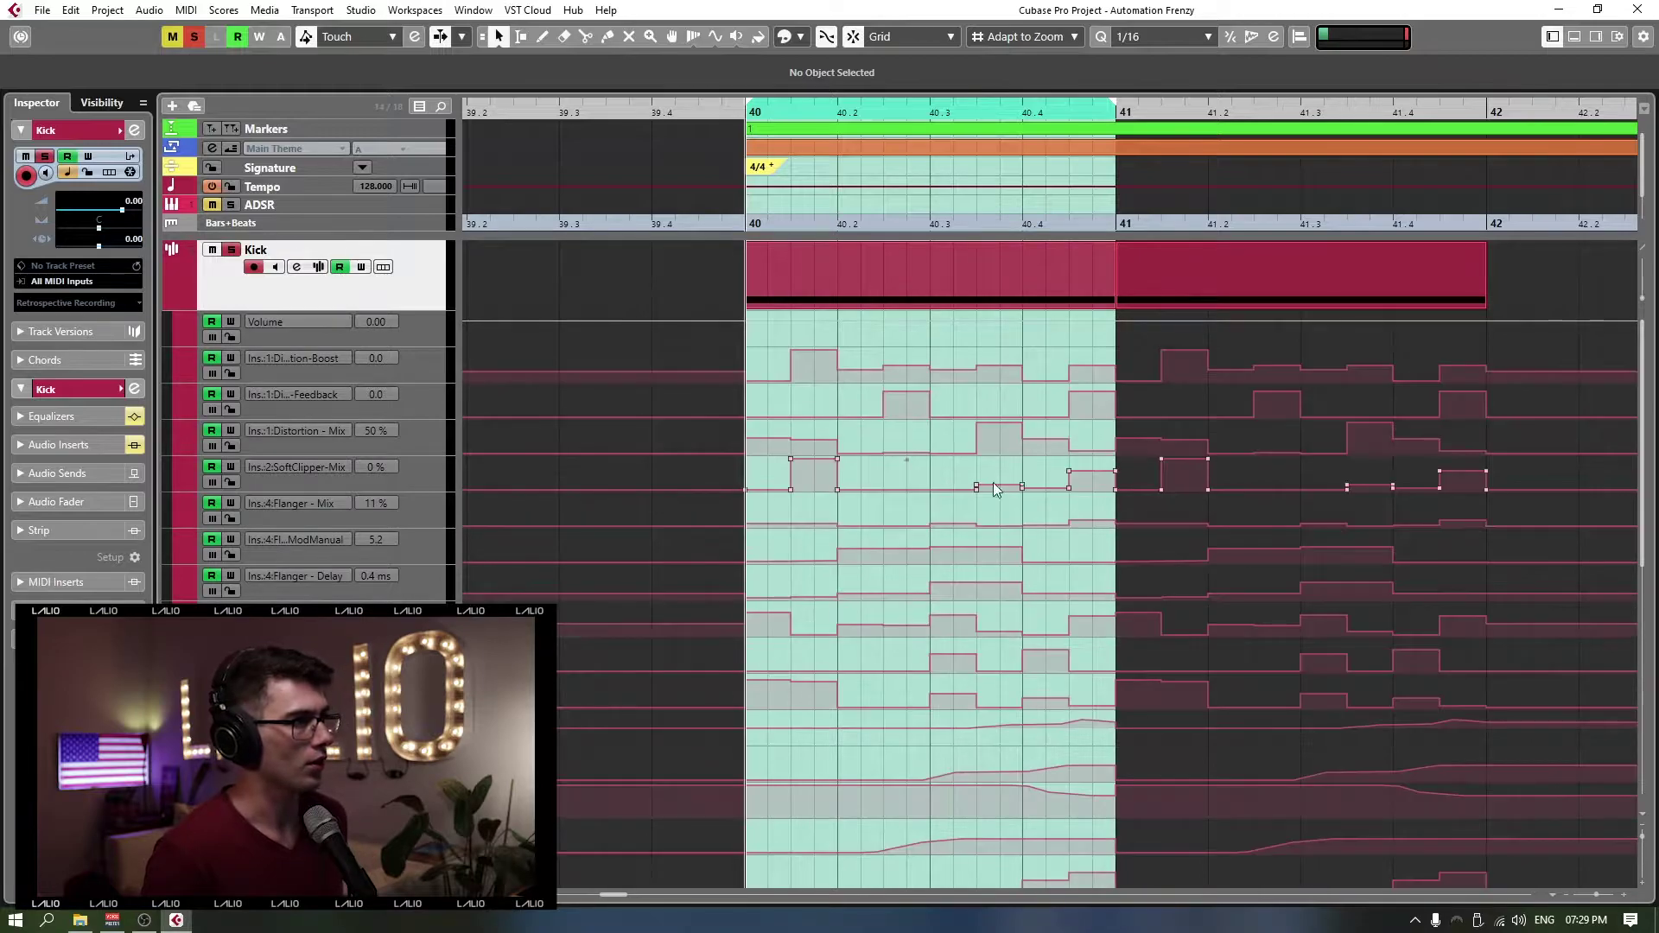
pyautogui.scroll(-5, 993, 519)
pyautogui.scroll(5, 989, 509)
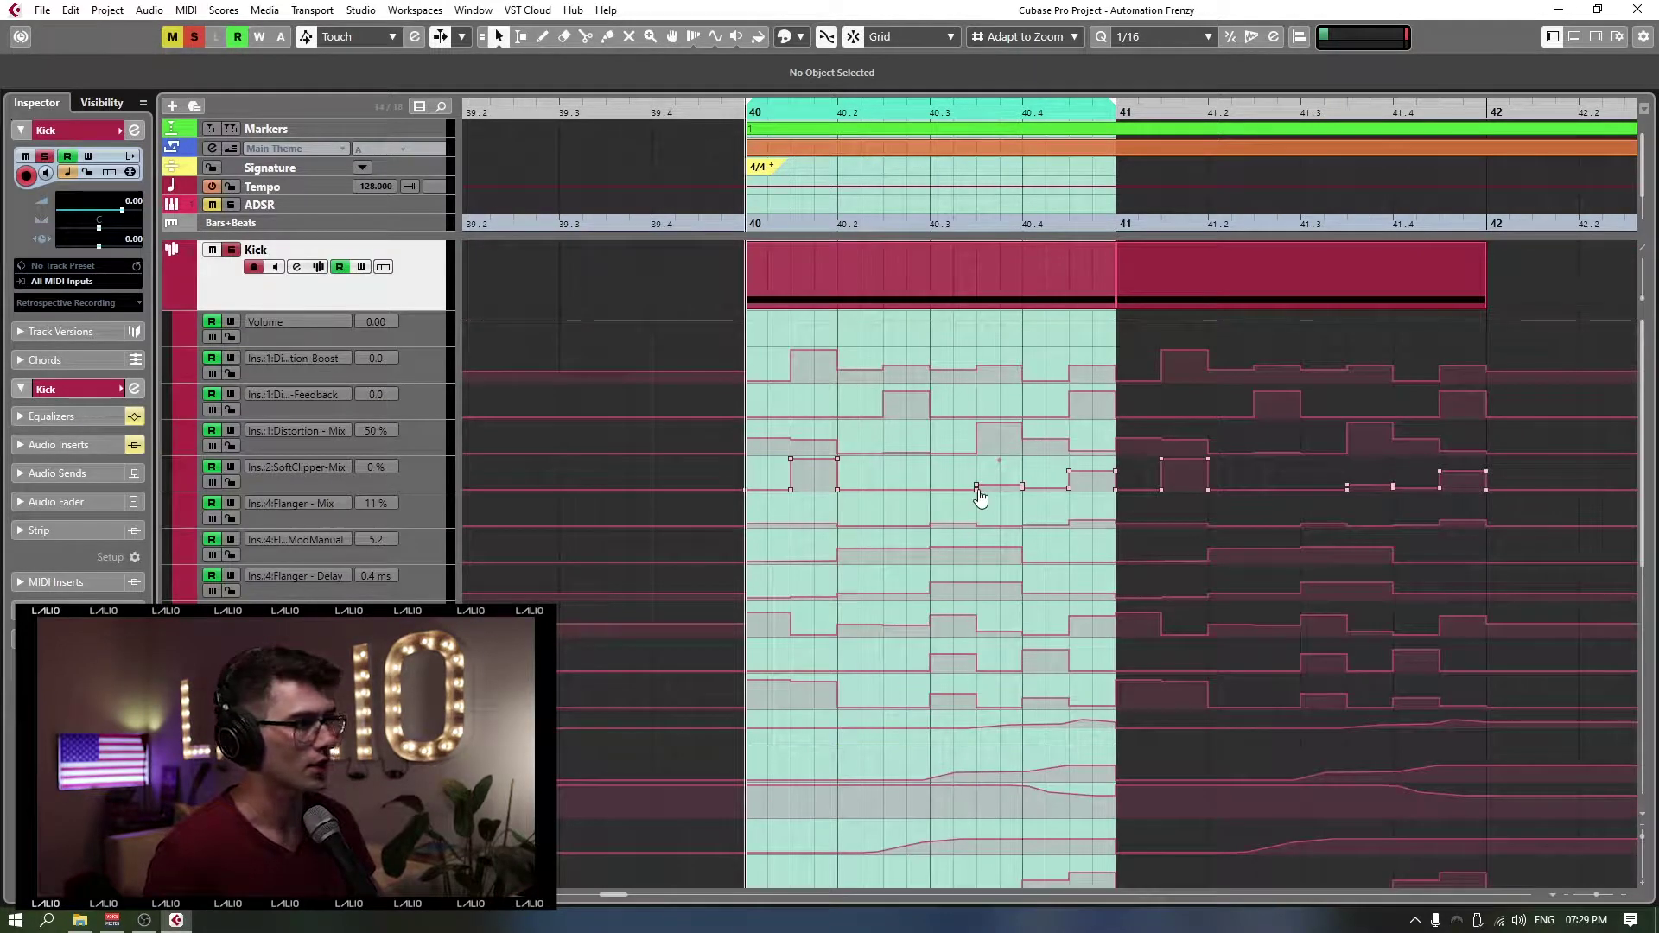
pyautogui.click(339, 267)
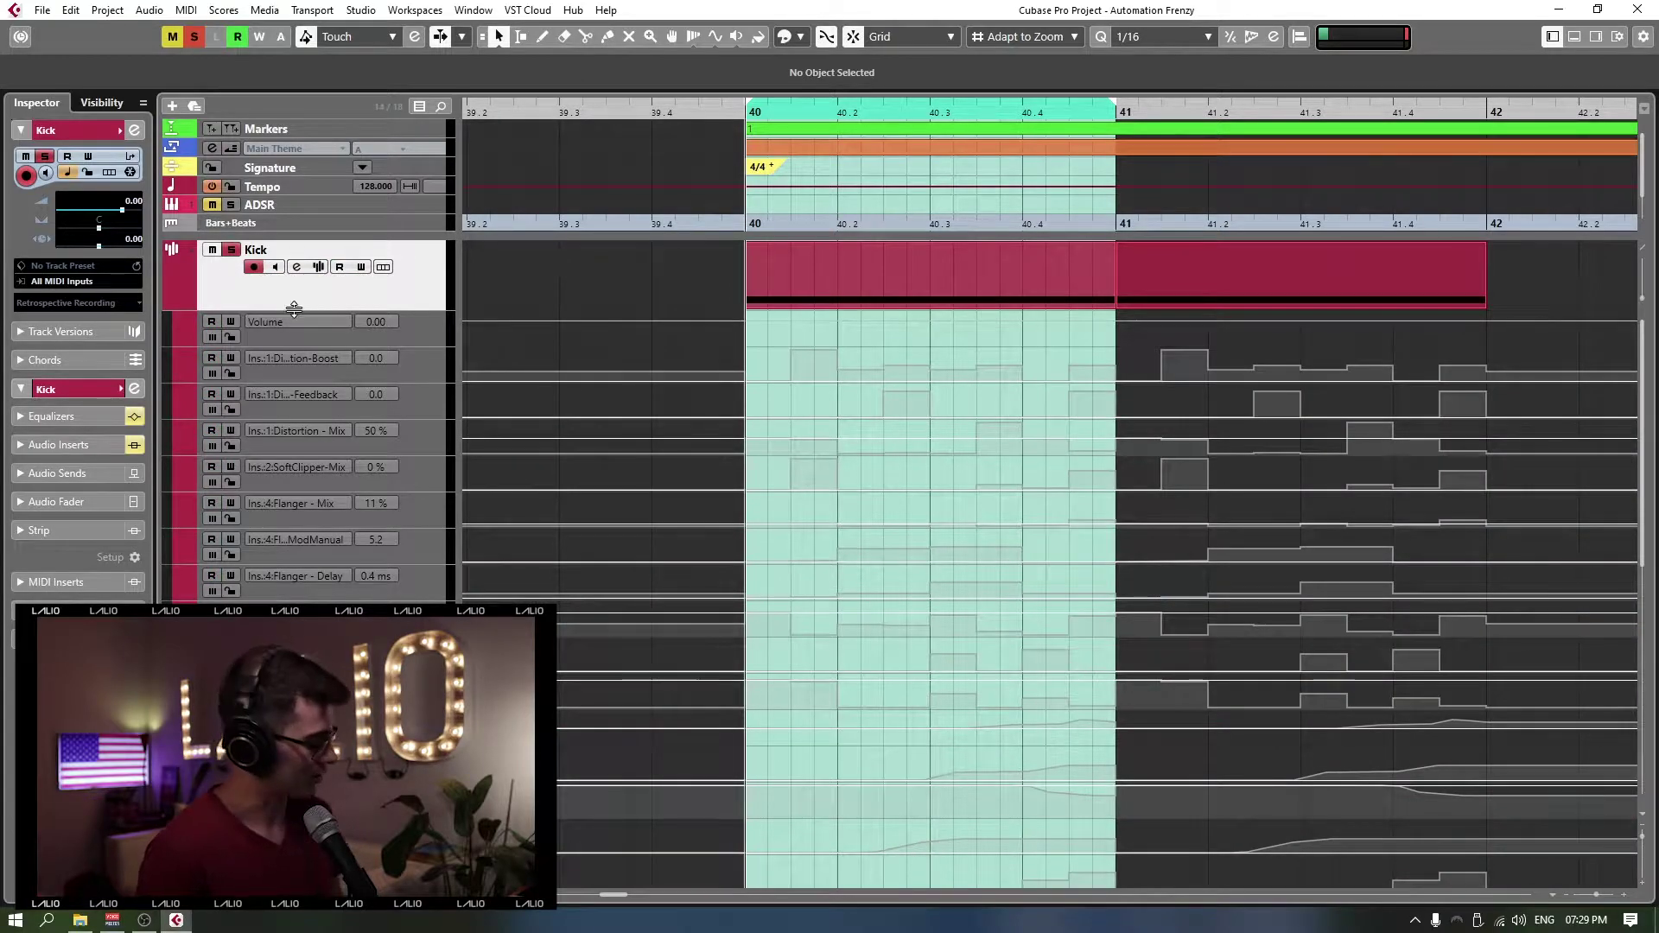
pyautogui.press('space')
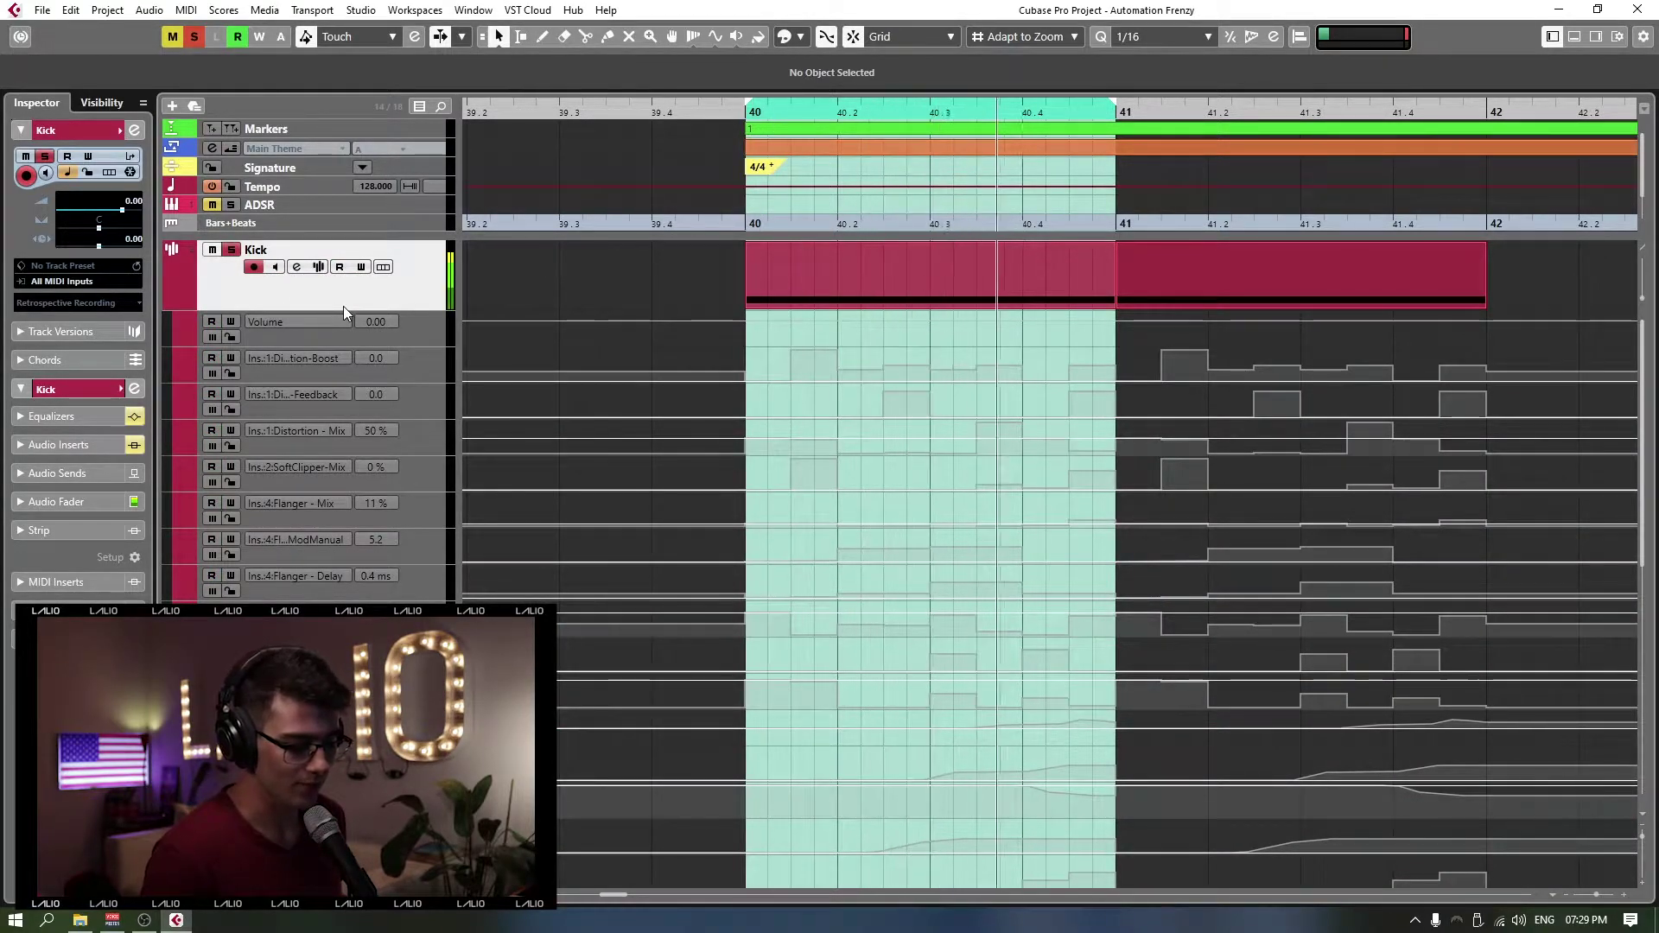
# Step: Reopen the Kick's Channel Settings and position the window lower on screen
pyautogui.click(296, 267)
pyautogui.moveTo(686, 221); pyautogui.dragTo(713, 306)
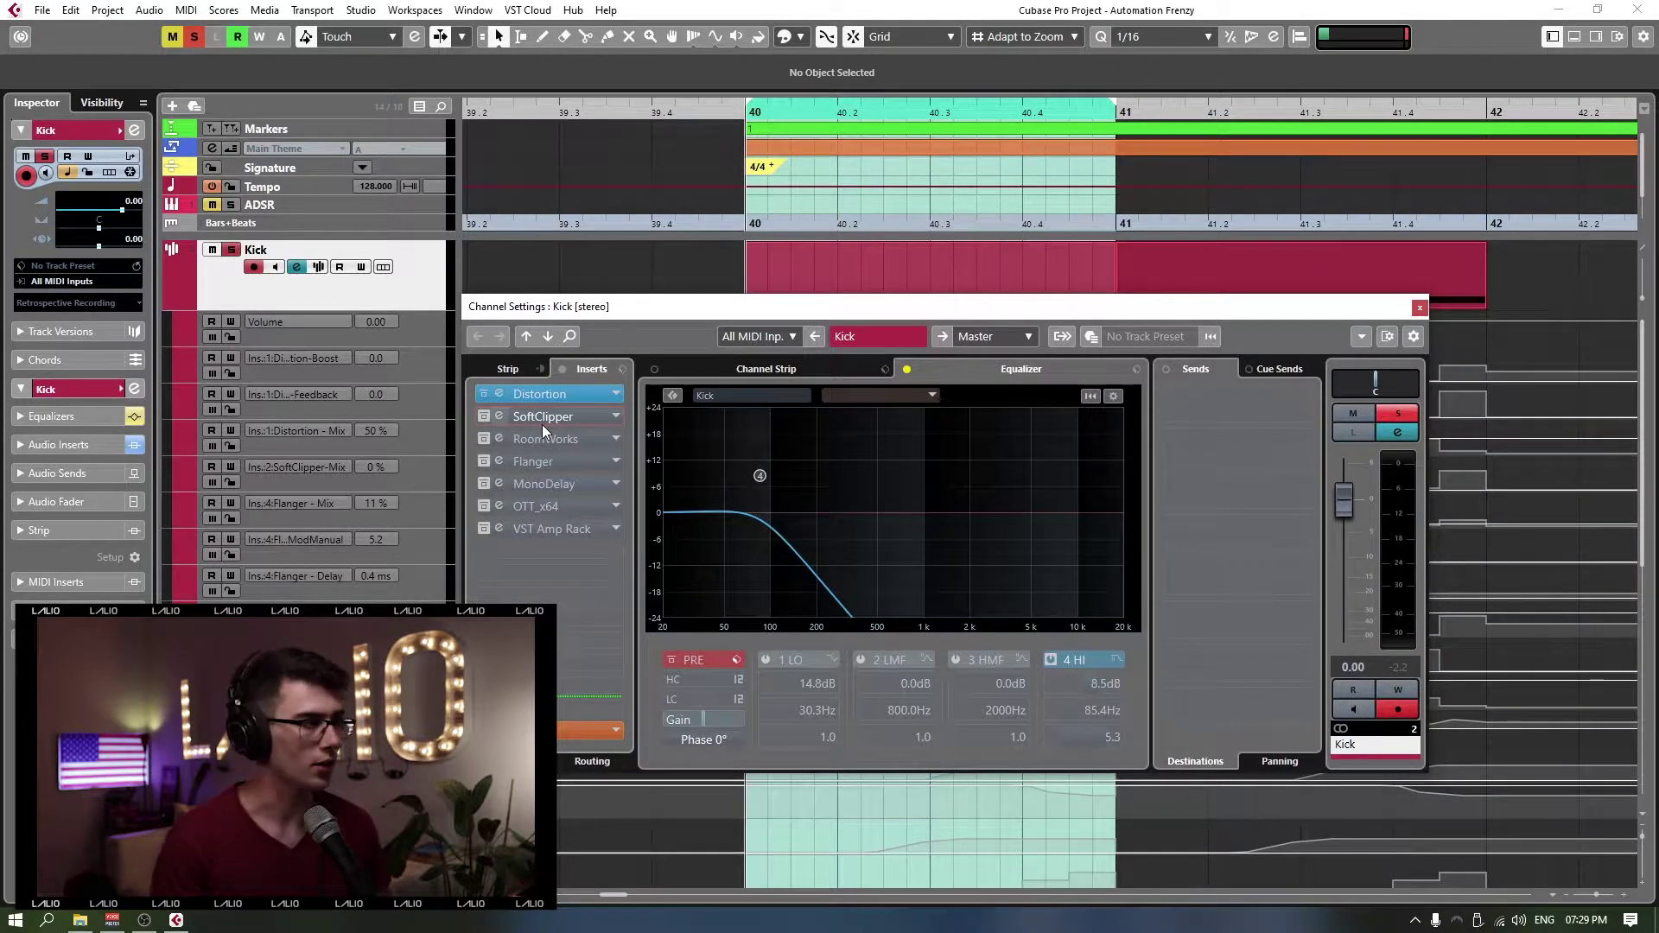
pyautogui.moveTo(829, 317)
pyautogui.mouseDown()
pyautogui.moveTo(903, 365)
pyautogui.moveTo(951, 241)
pyautogui.moveTo(852, 278)
pyautogui.moveTo(847, 298)
pyautogui.mouseUp()
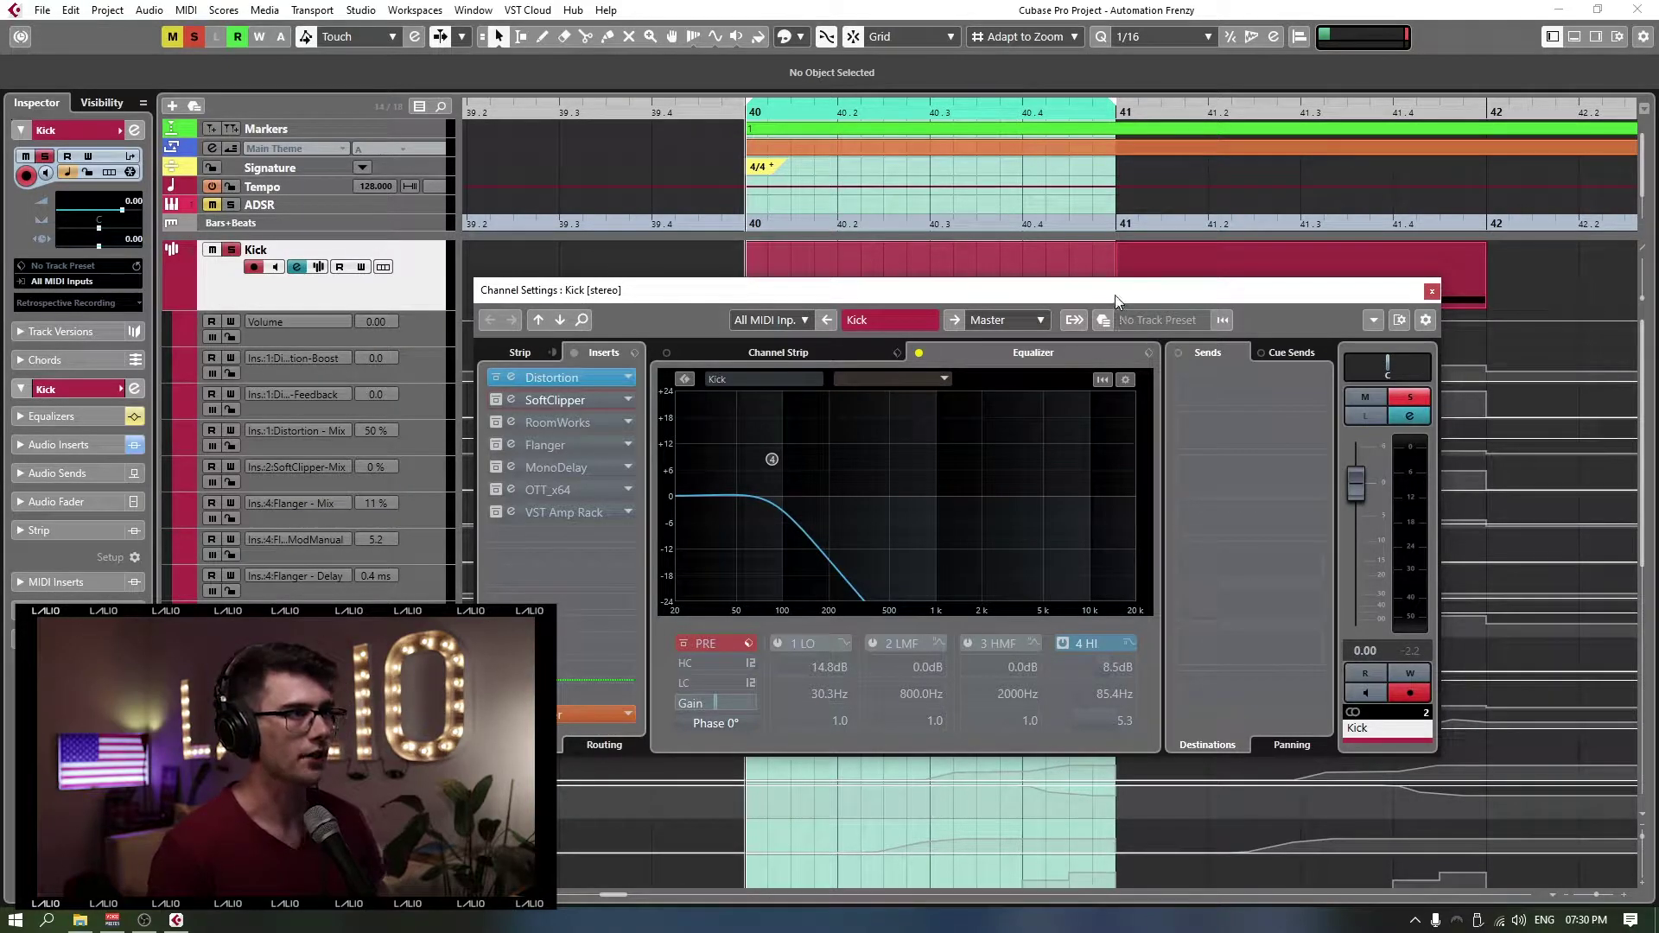
pyautogui.moveTo(1115, 300); pyautogui.dragTo(875, 306)
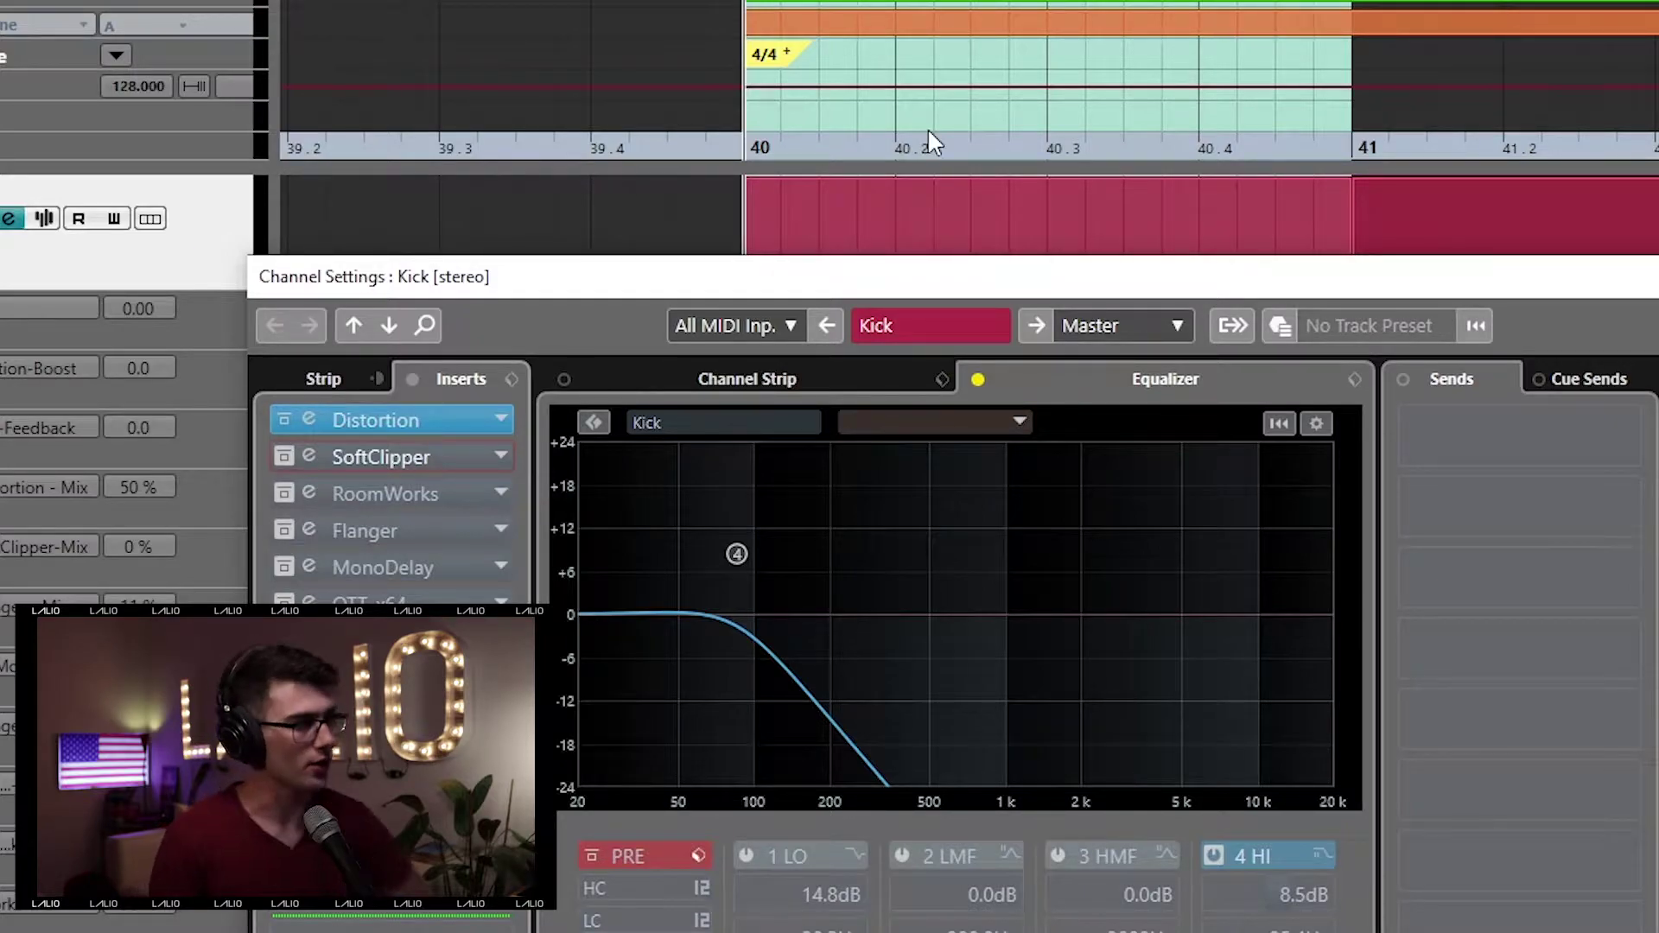
# Step: Open the Kick's Distortion insert editor beside Channel Settings and play the loop
pyautogui.click(309, 421)
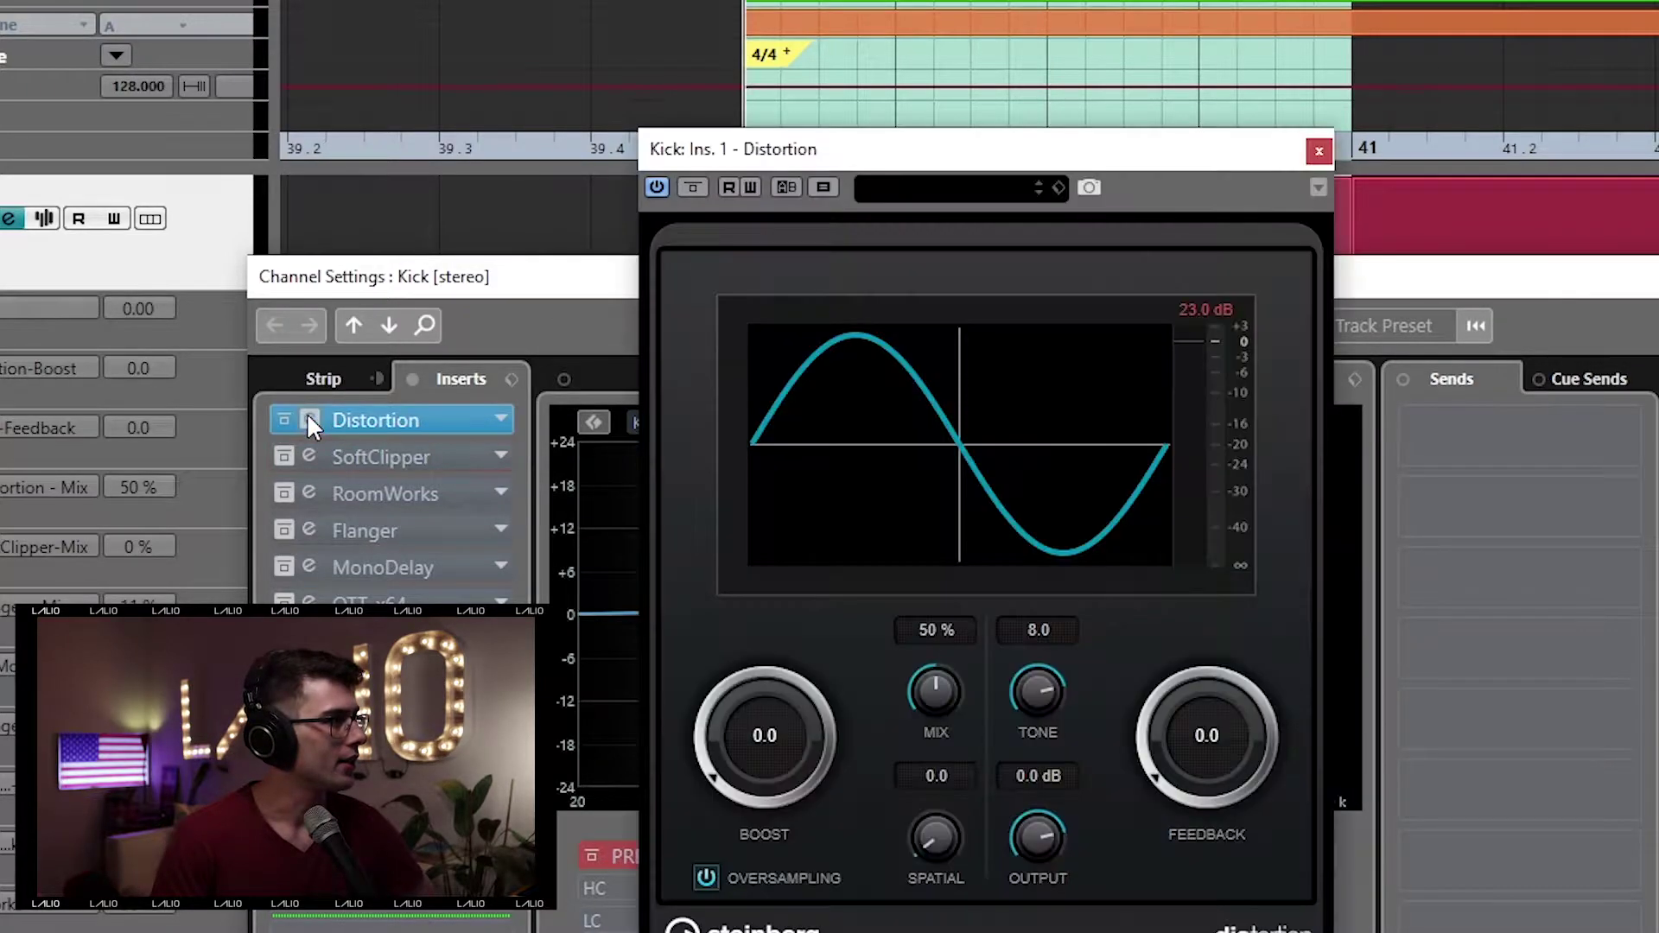
pyautogui.moveTo(1198, 165); pyautogui.dragTo(1507, 84)
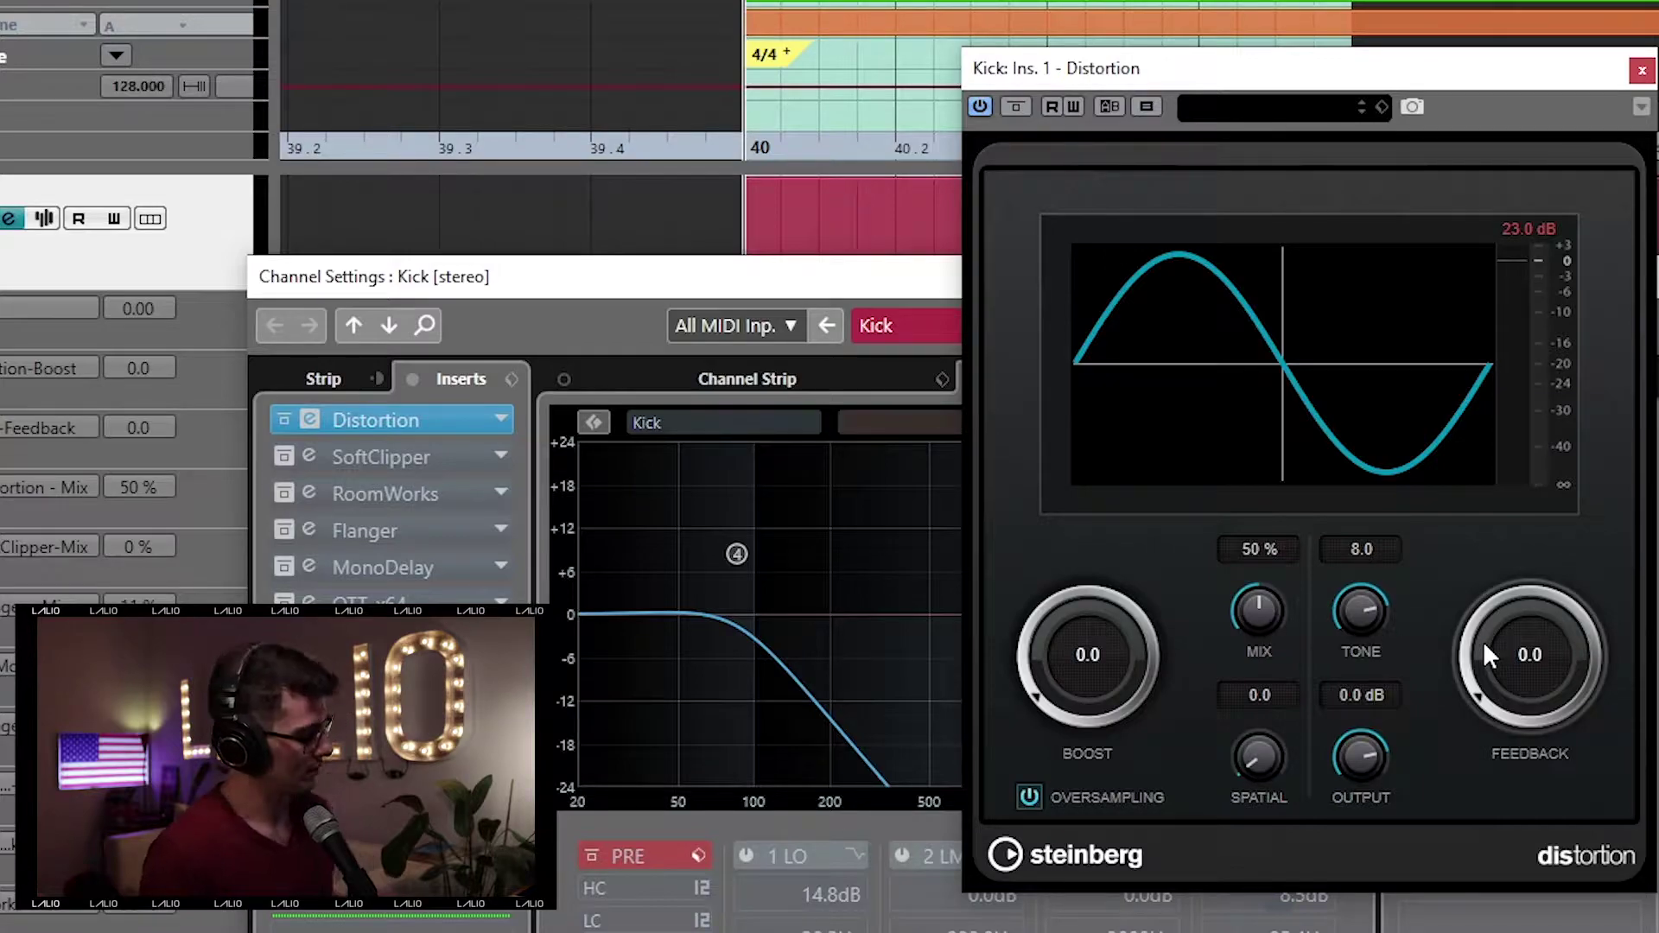
pyautogui.moveTo(955, 288); pyautogui.dragTo(840, 290)
pyautogui.click(1236, 80)
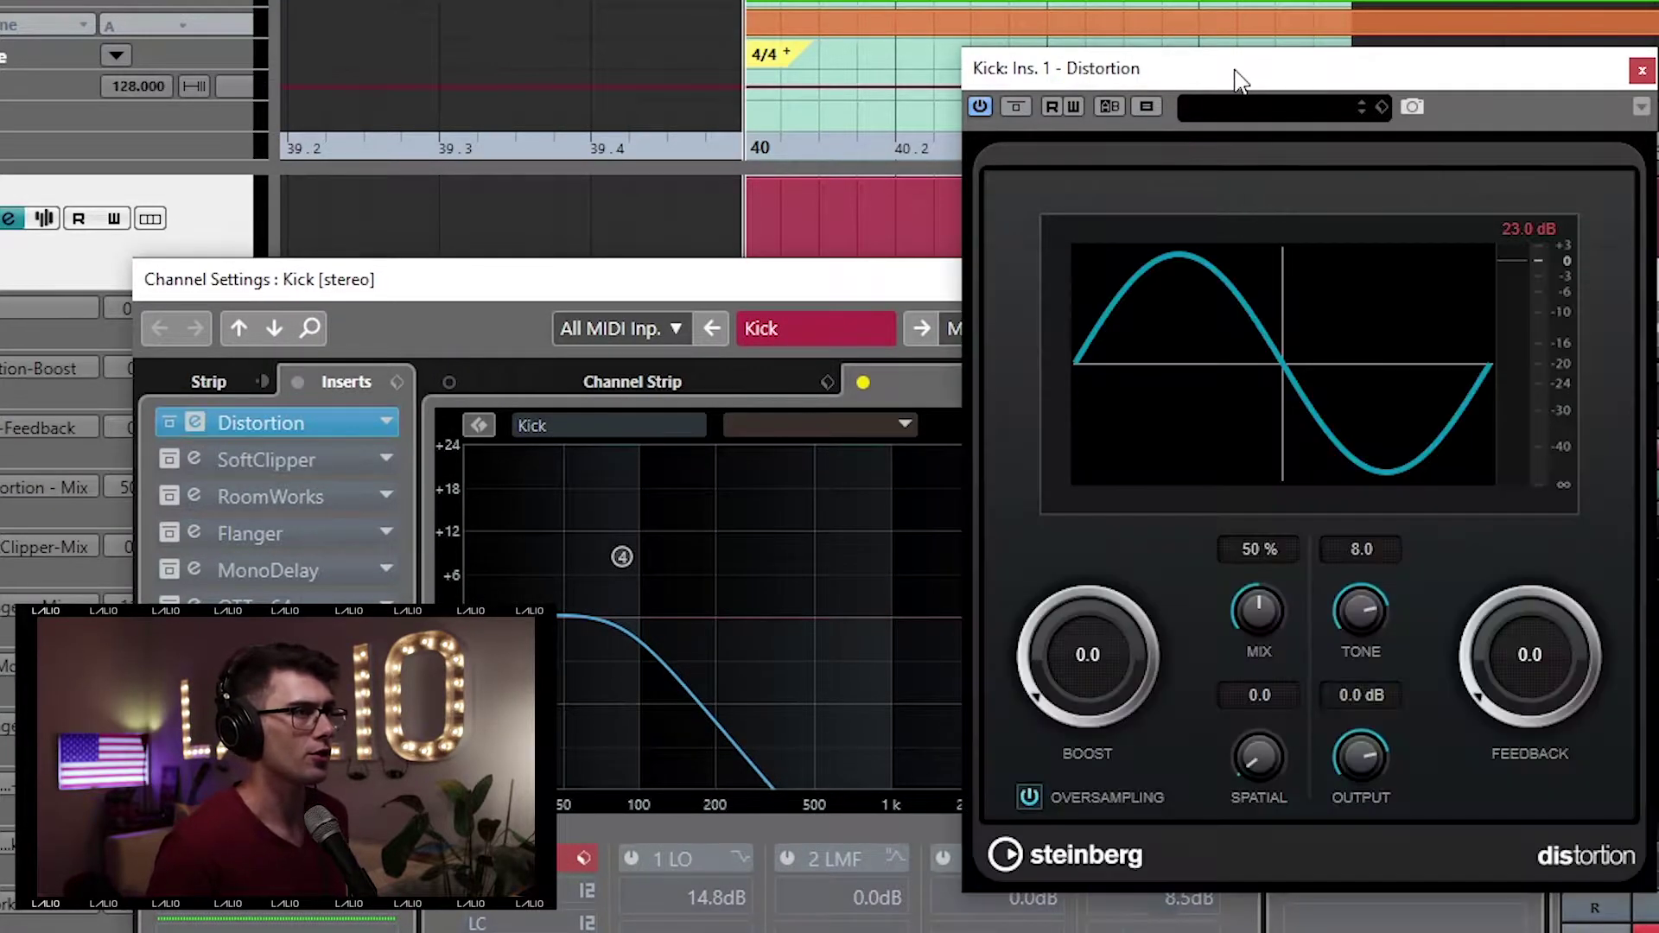
pyautogui.press('space')
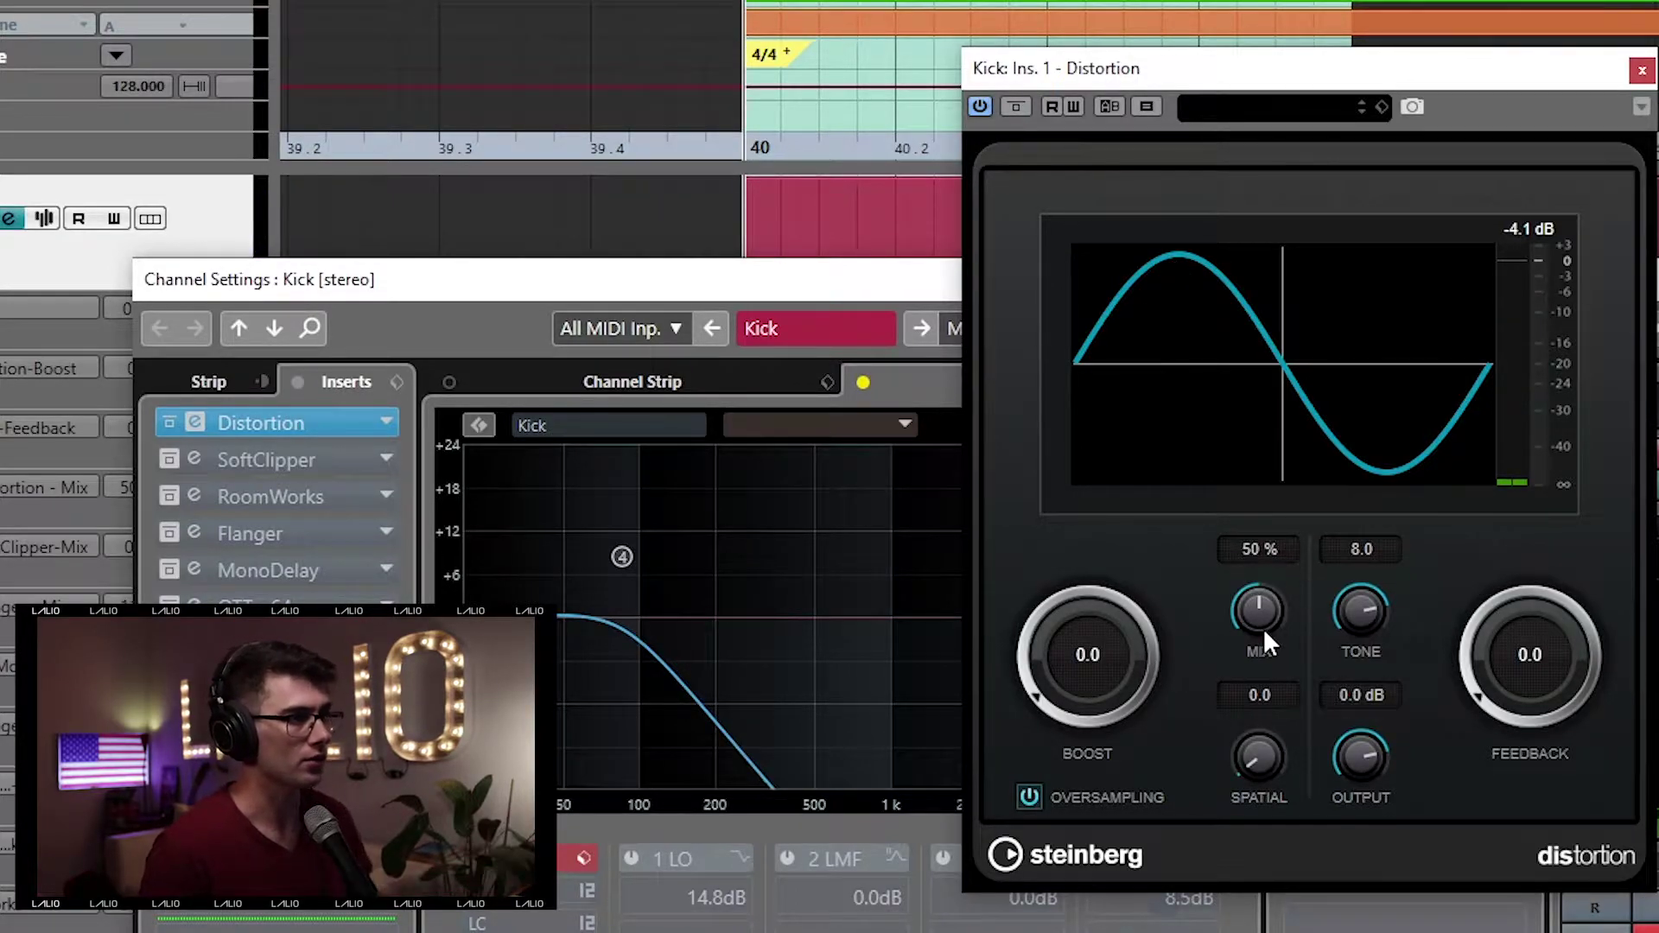
# Step: Enable Read on the Kick channel, then close the Channel Settings and Distortion windows
pyautogui.click(872, 294)
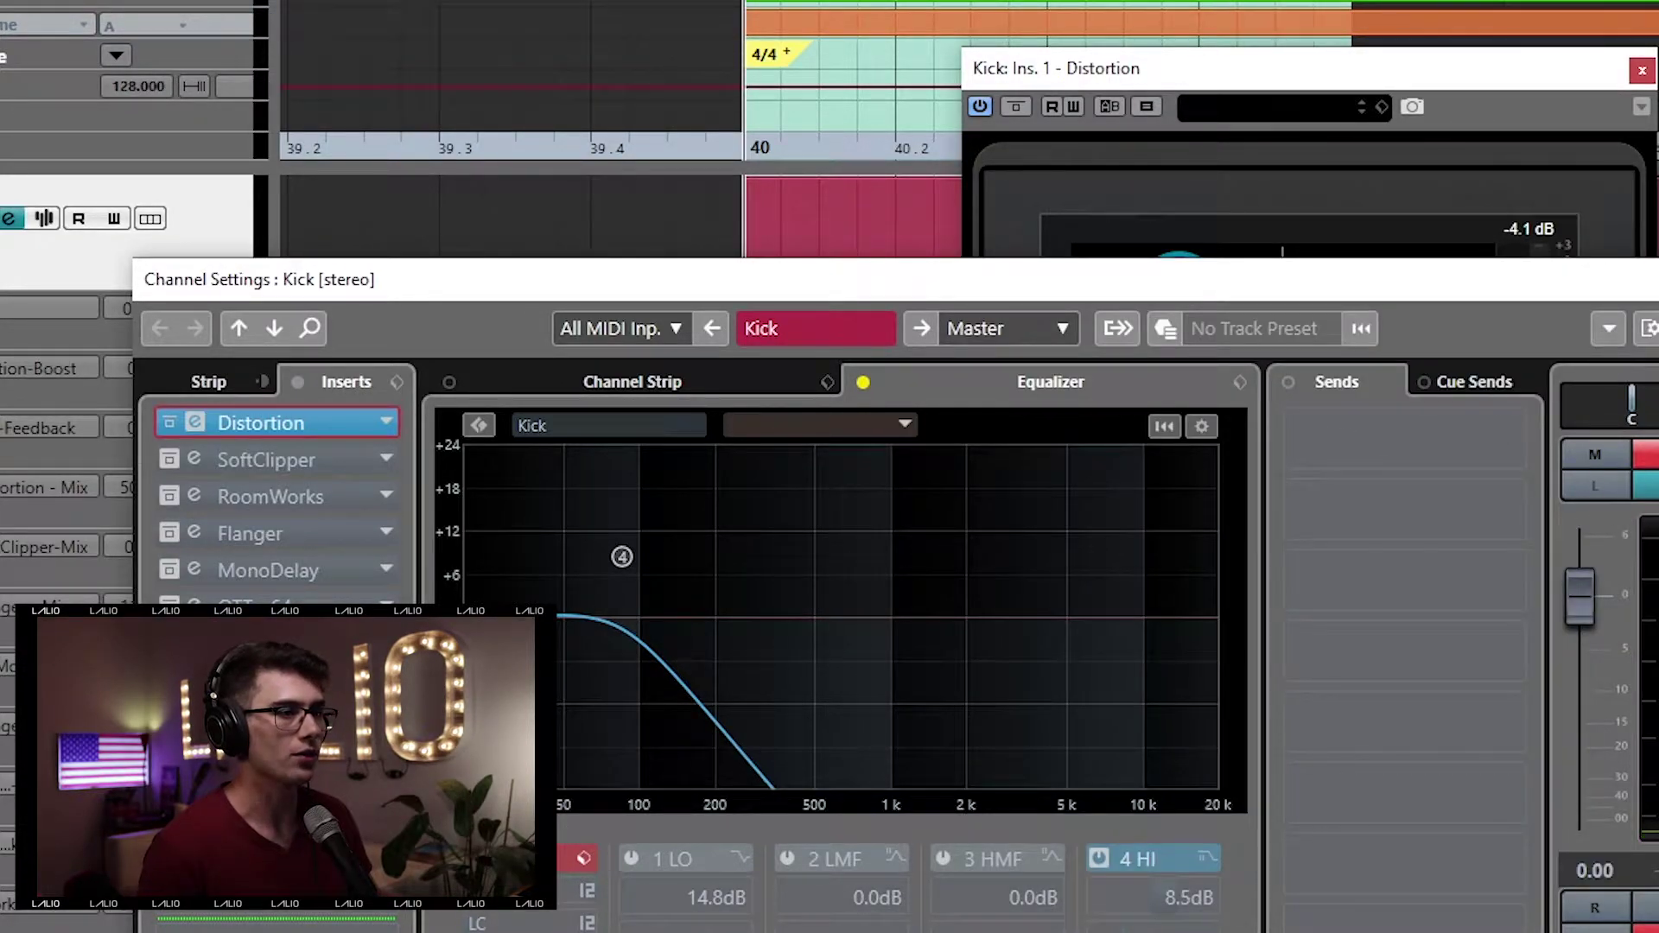
pyautogui.click(1596, 908)
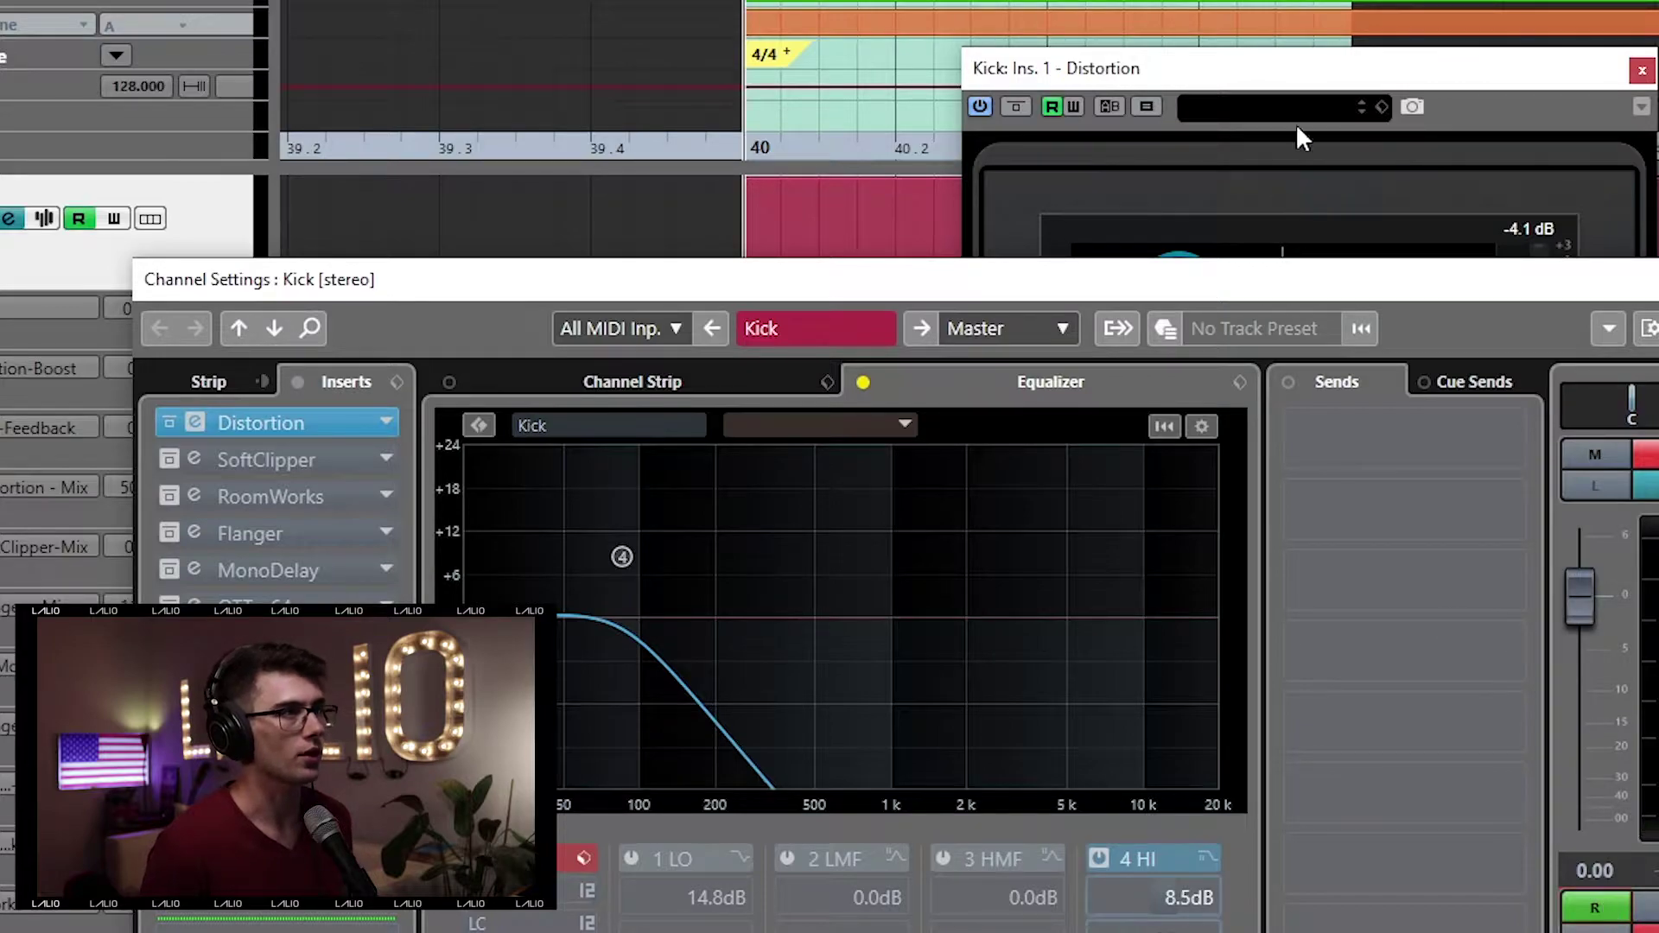
pyautogui.click(1347, 83)
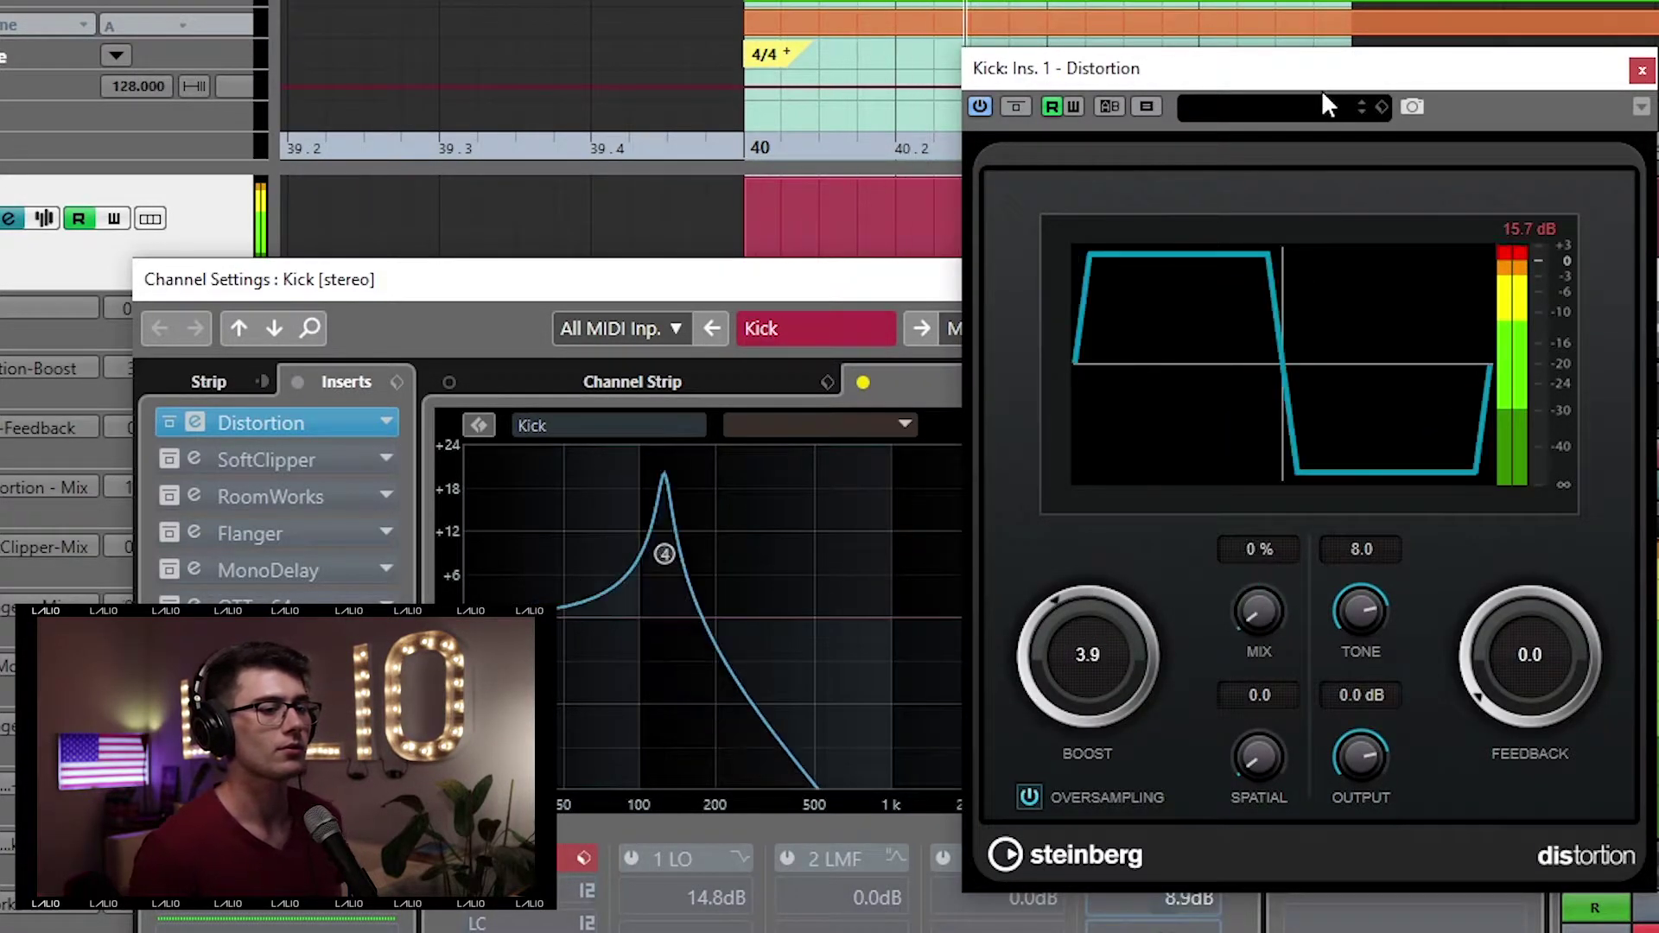
pyautogui.moveTo(870, 285); pyautogui.dragTo(860, 620)
pyautogui.click(1641, 613)
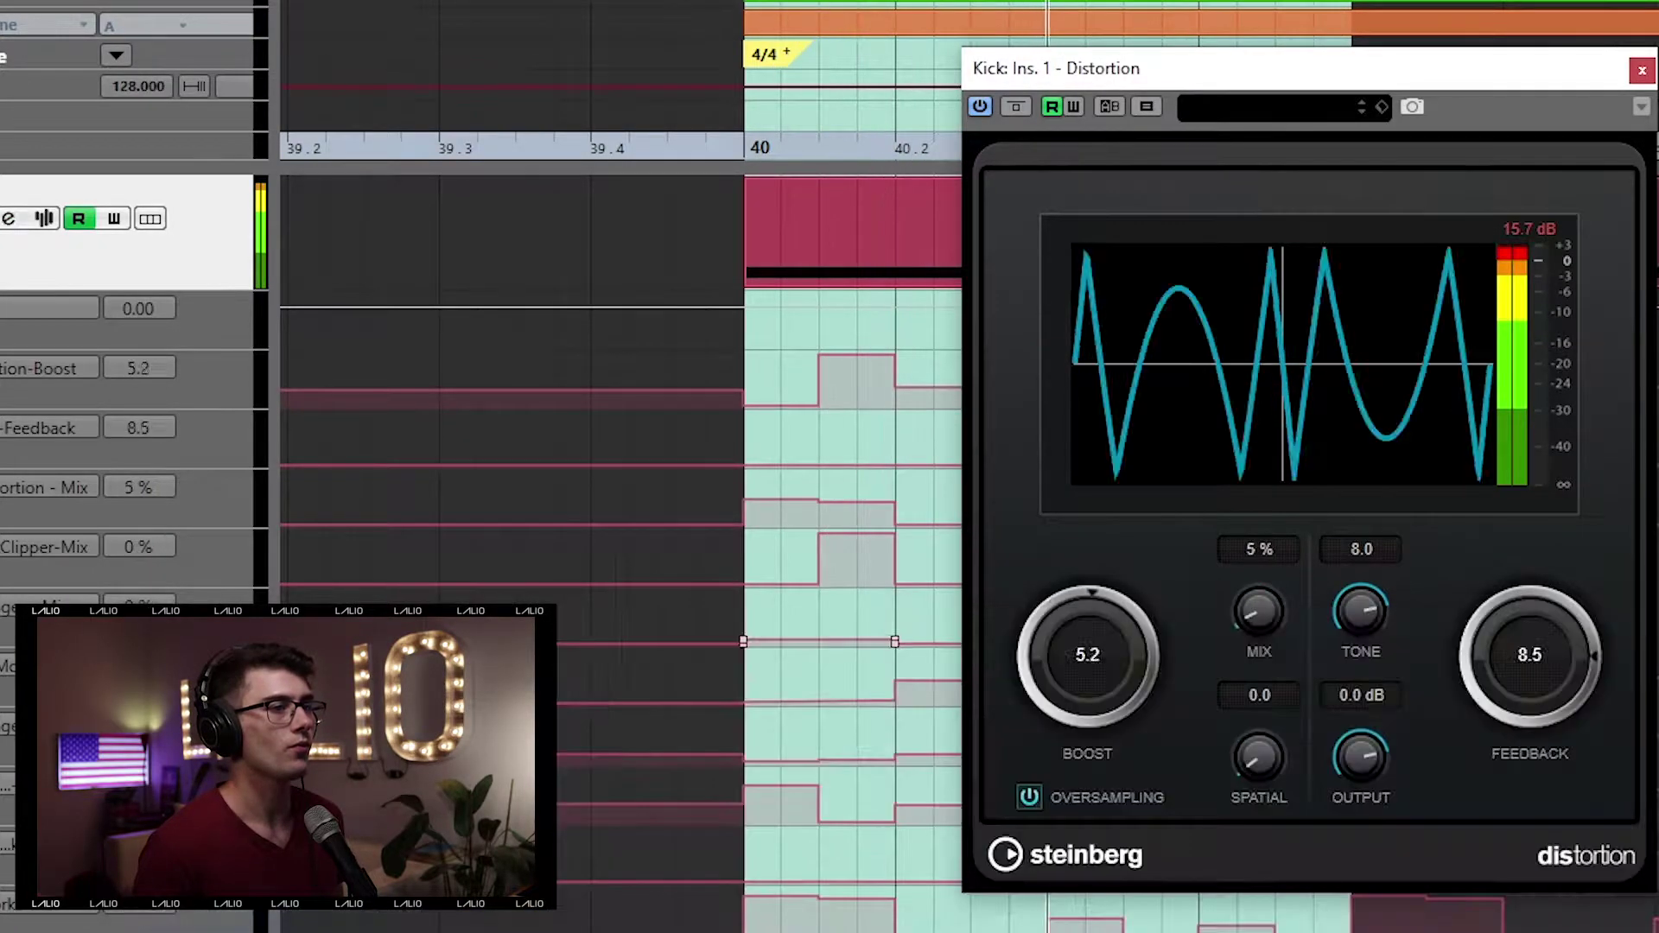
pyautogui.click(1642, 70)
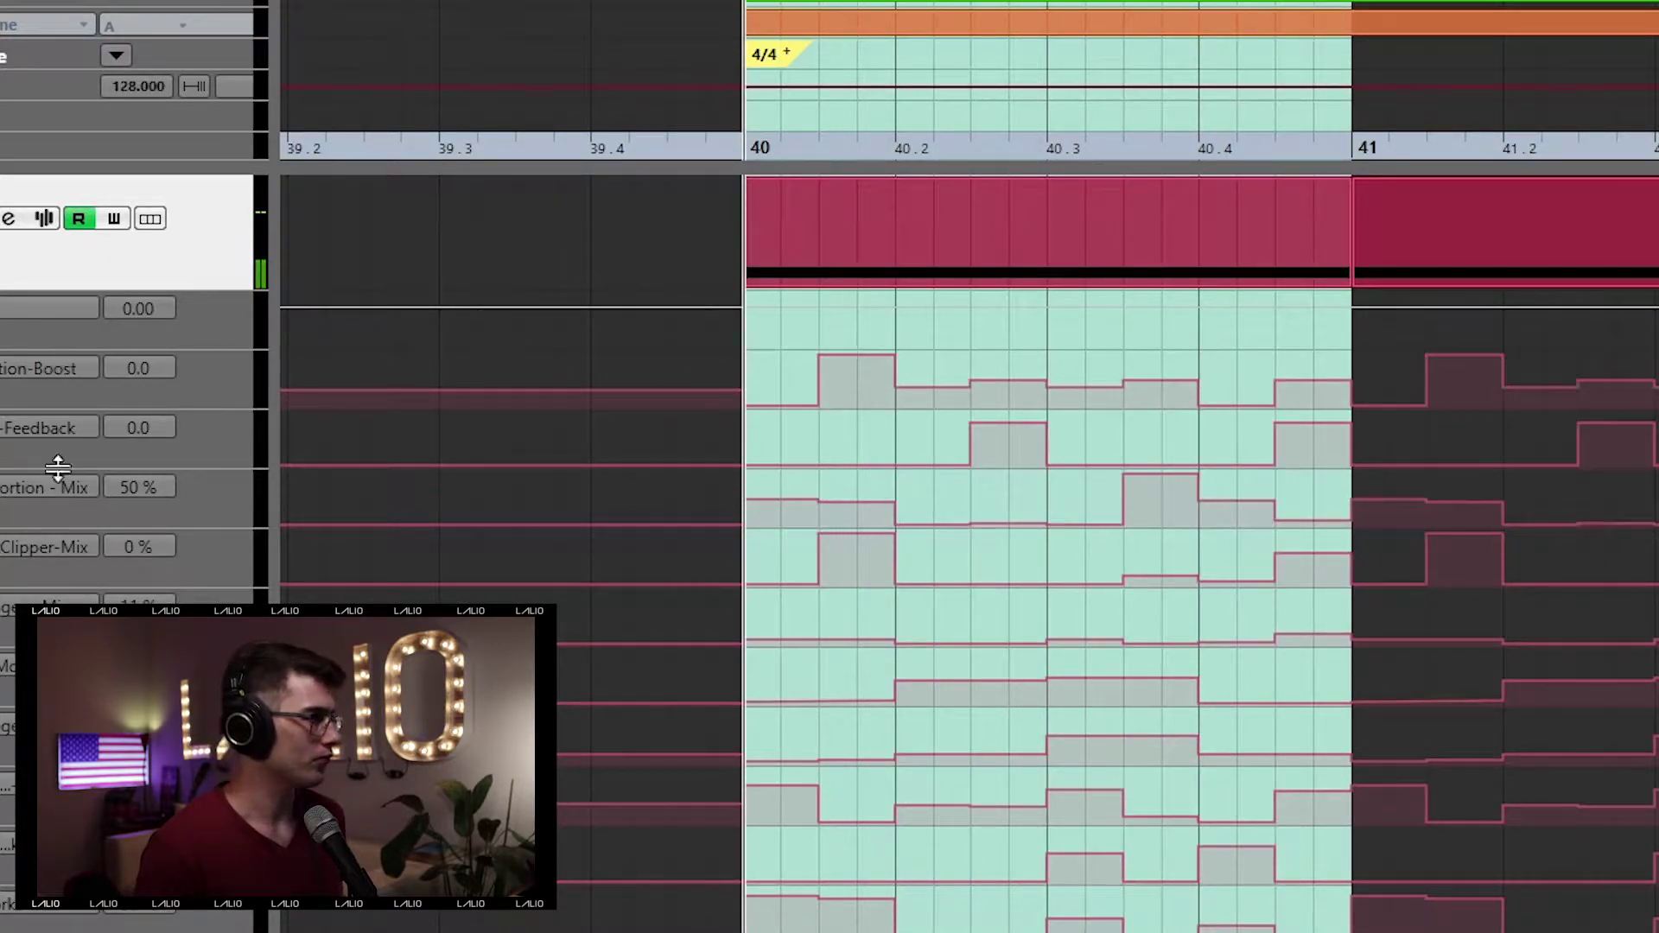
pyautogui.scroll(-3, 237, 428)
pyautogui.scroll(3, 237, 427)
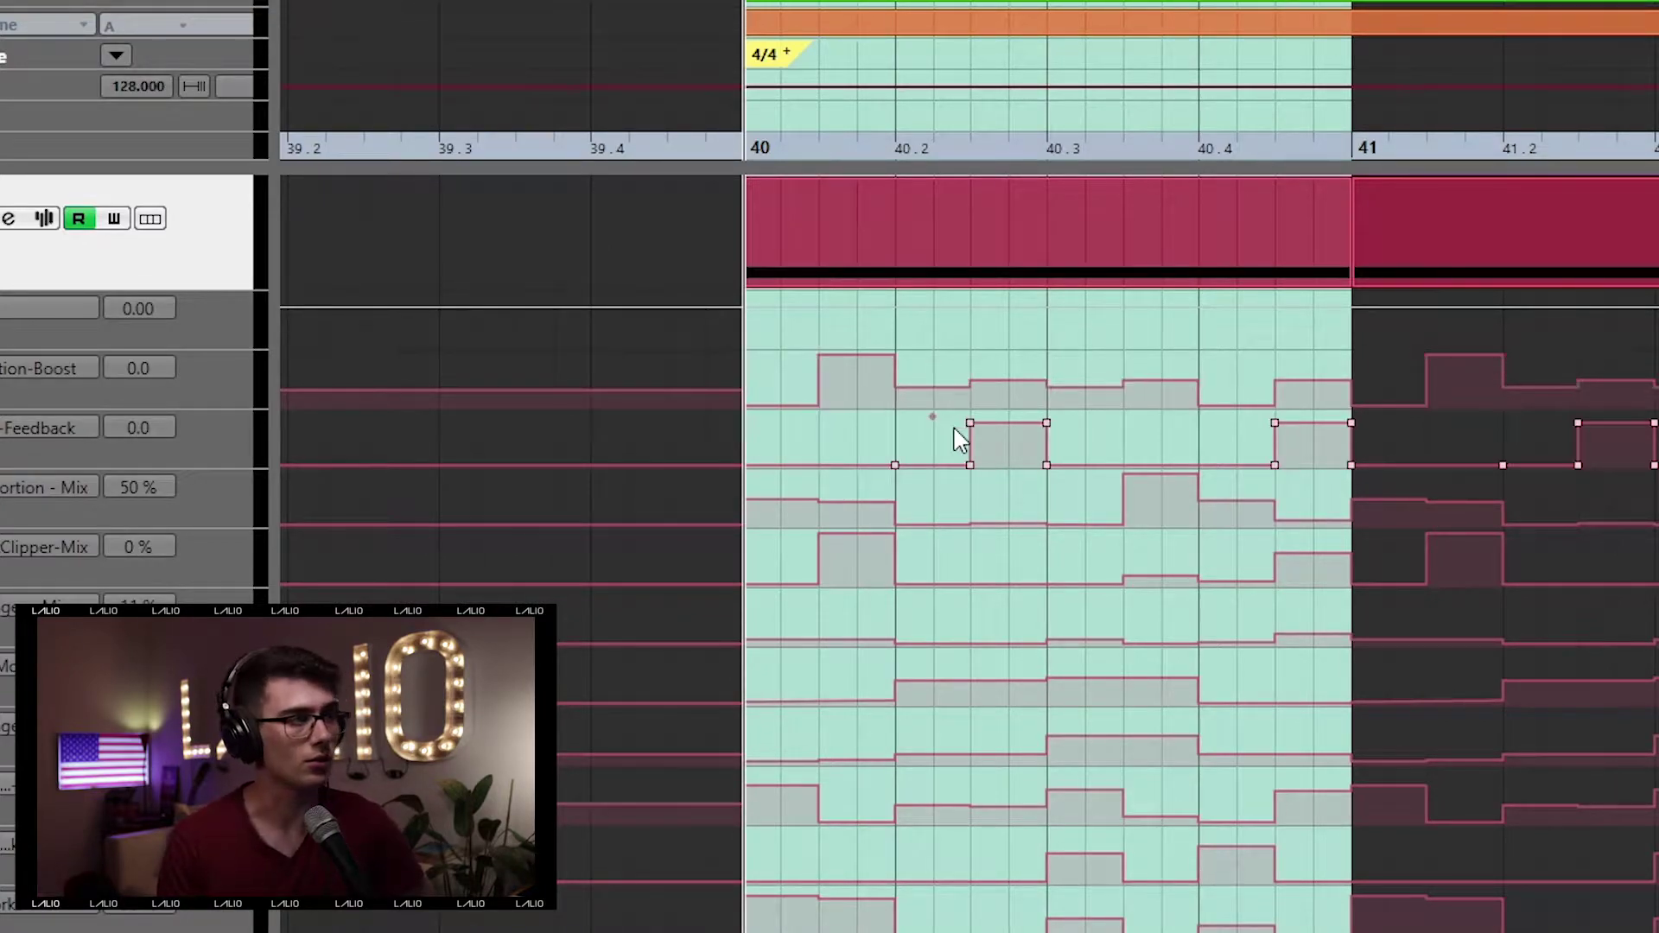
pyautogui.scroll(-7, 981, 619)
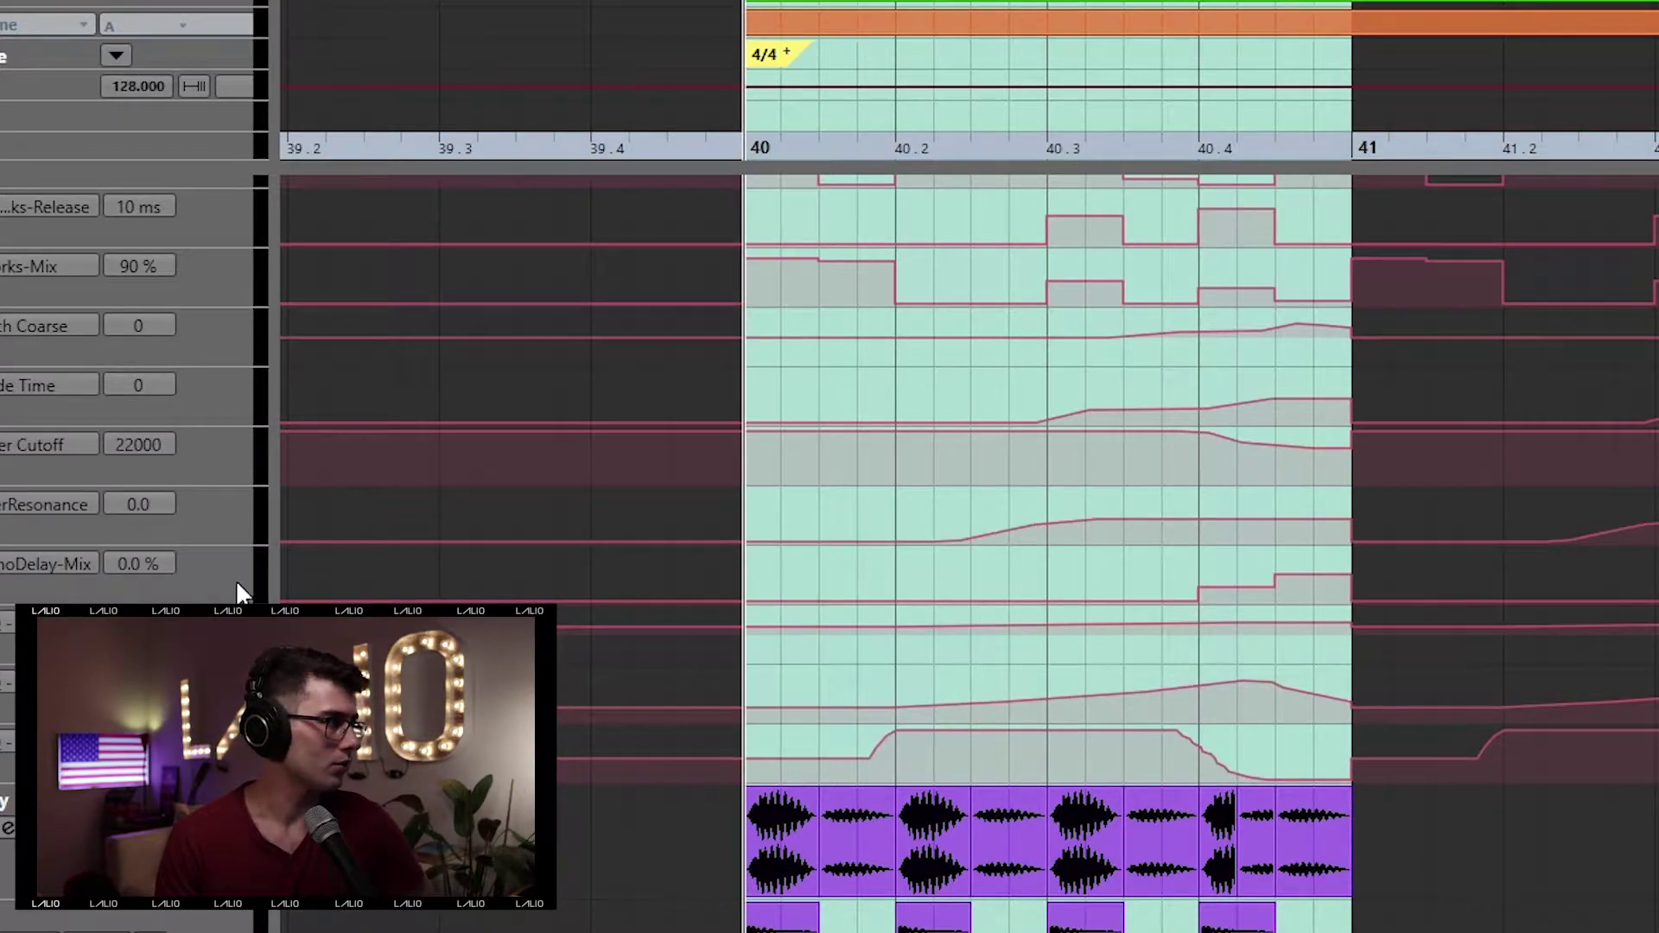
pyautogui.scroll(3, 954, 622)
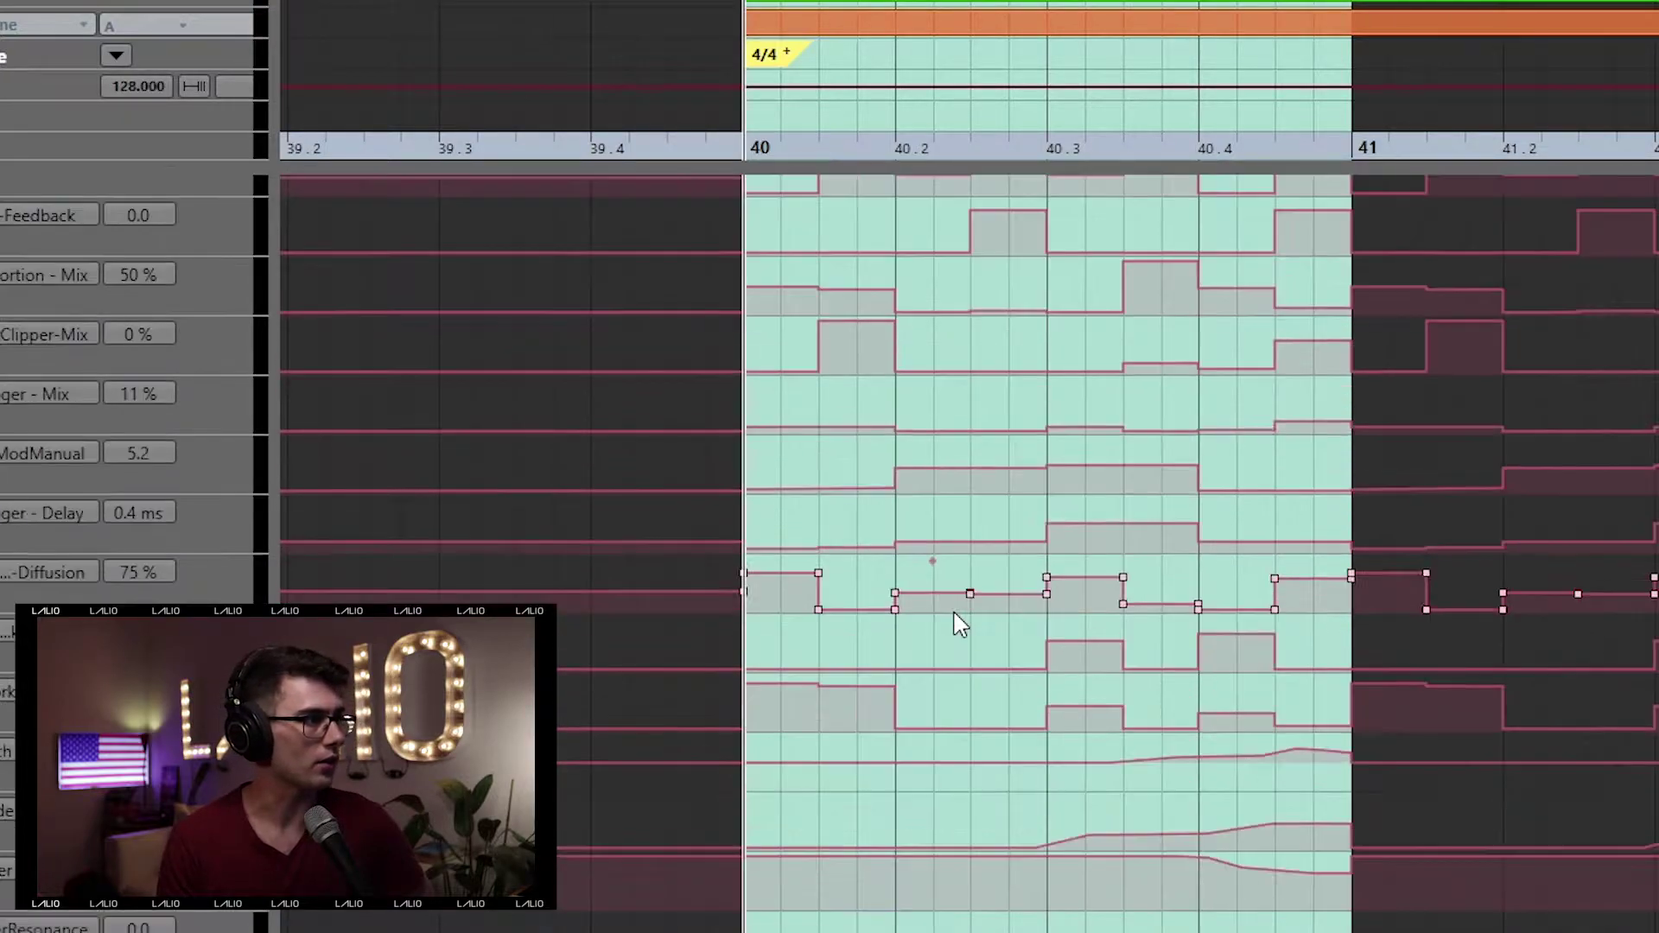
pyautogui.scroll(3, 1150, 683)
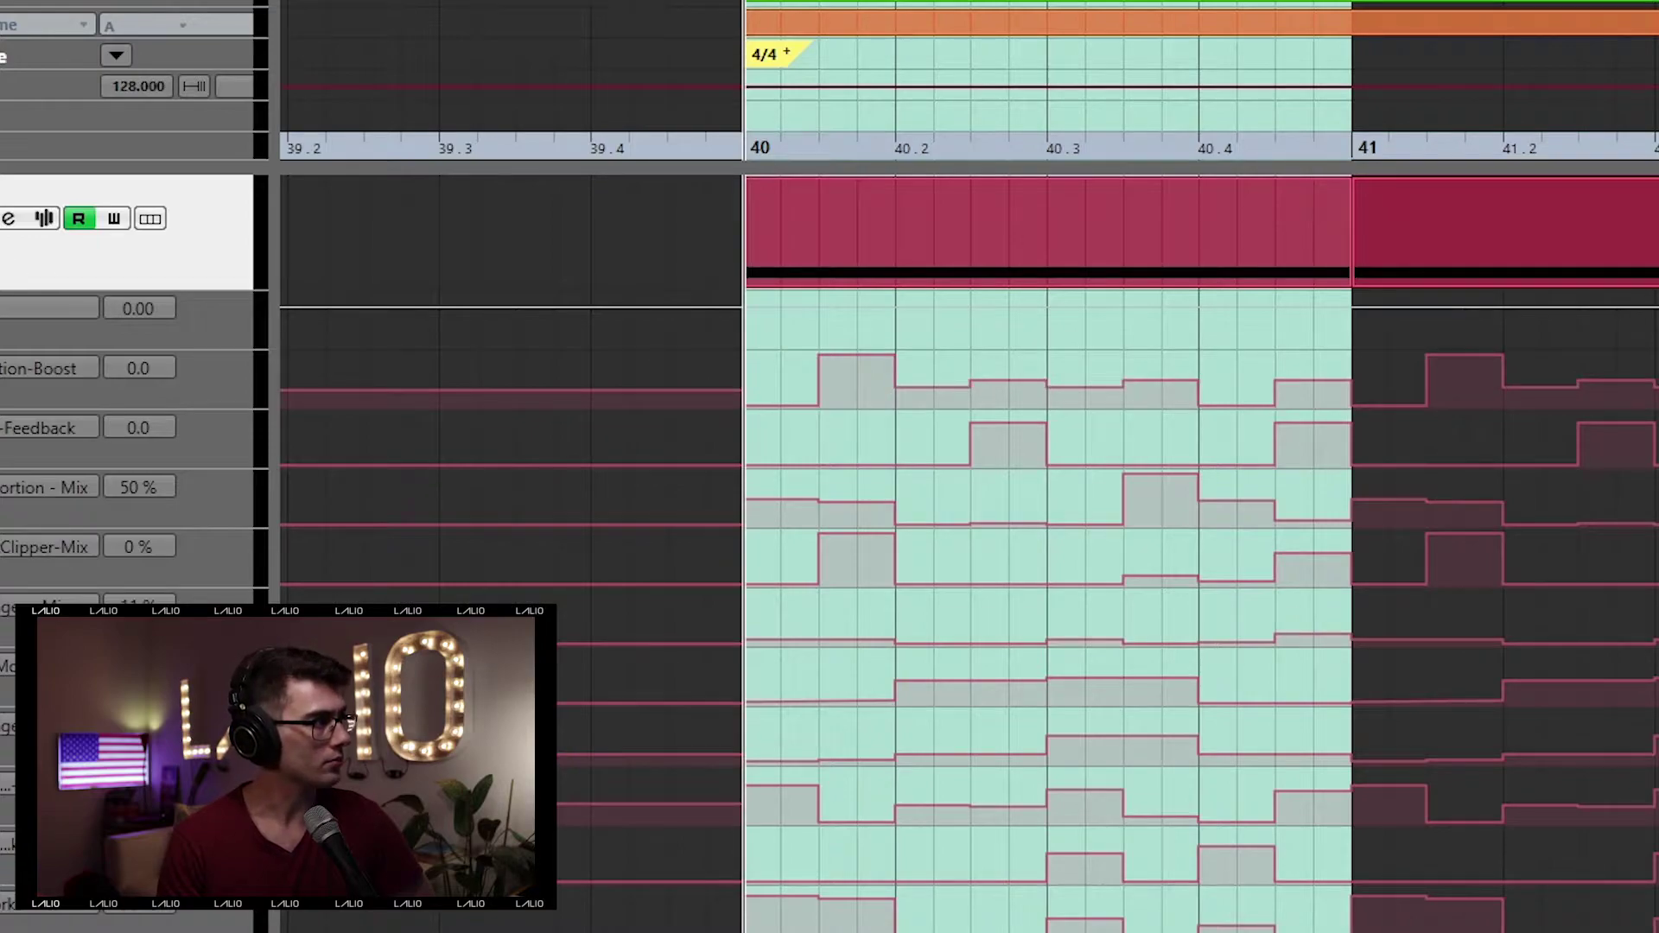
# Step: Open the Kick's Channel Settings and Ins. 1 Distortion editor, and briefly play the loop
pyautogui.click(8, 218)
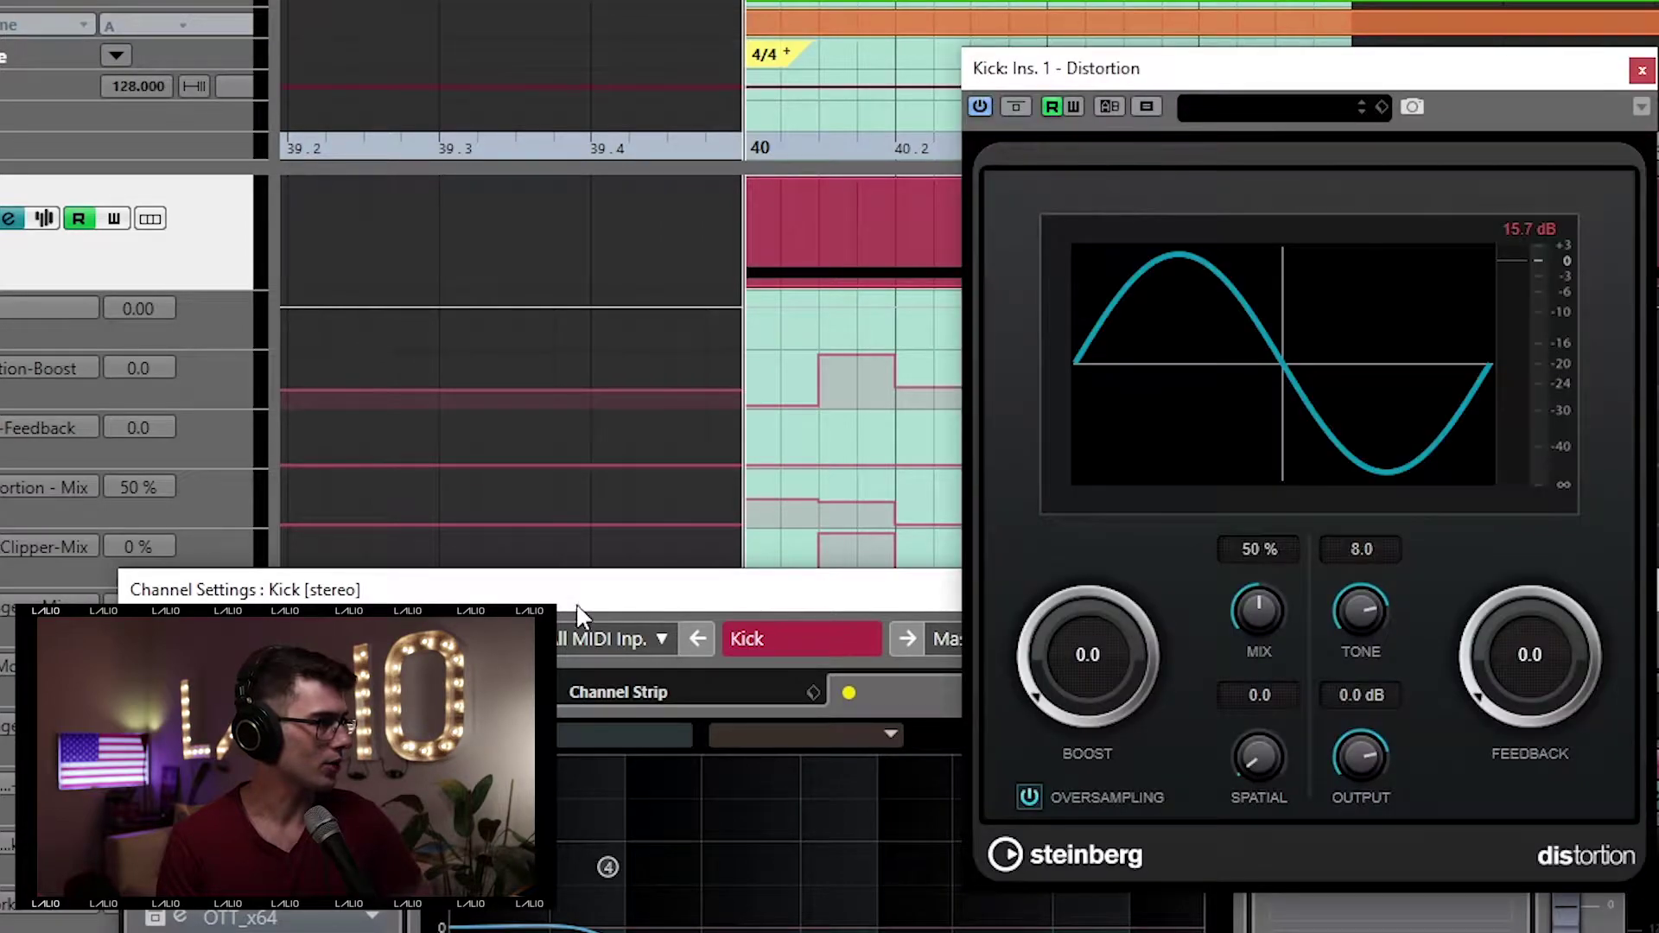
pyautogui.click(621, 613)
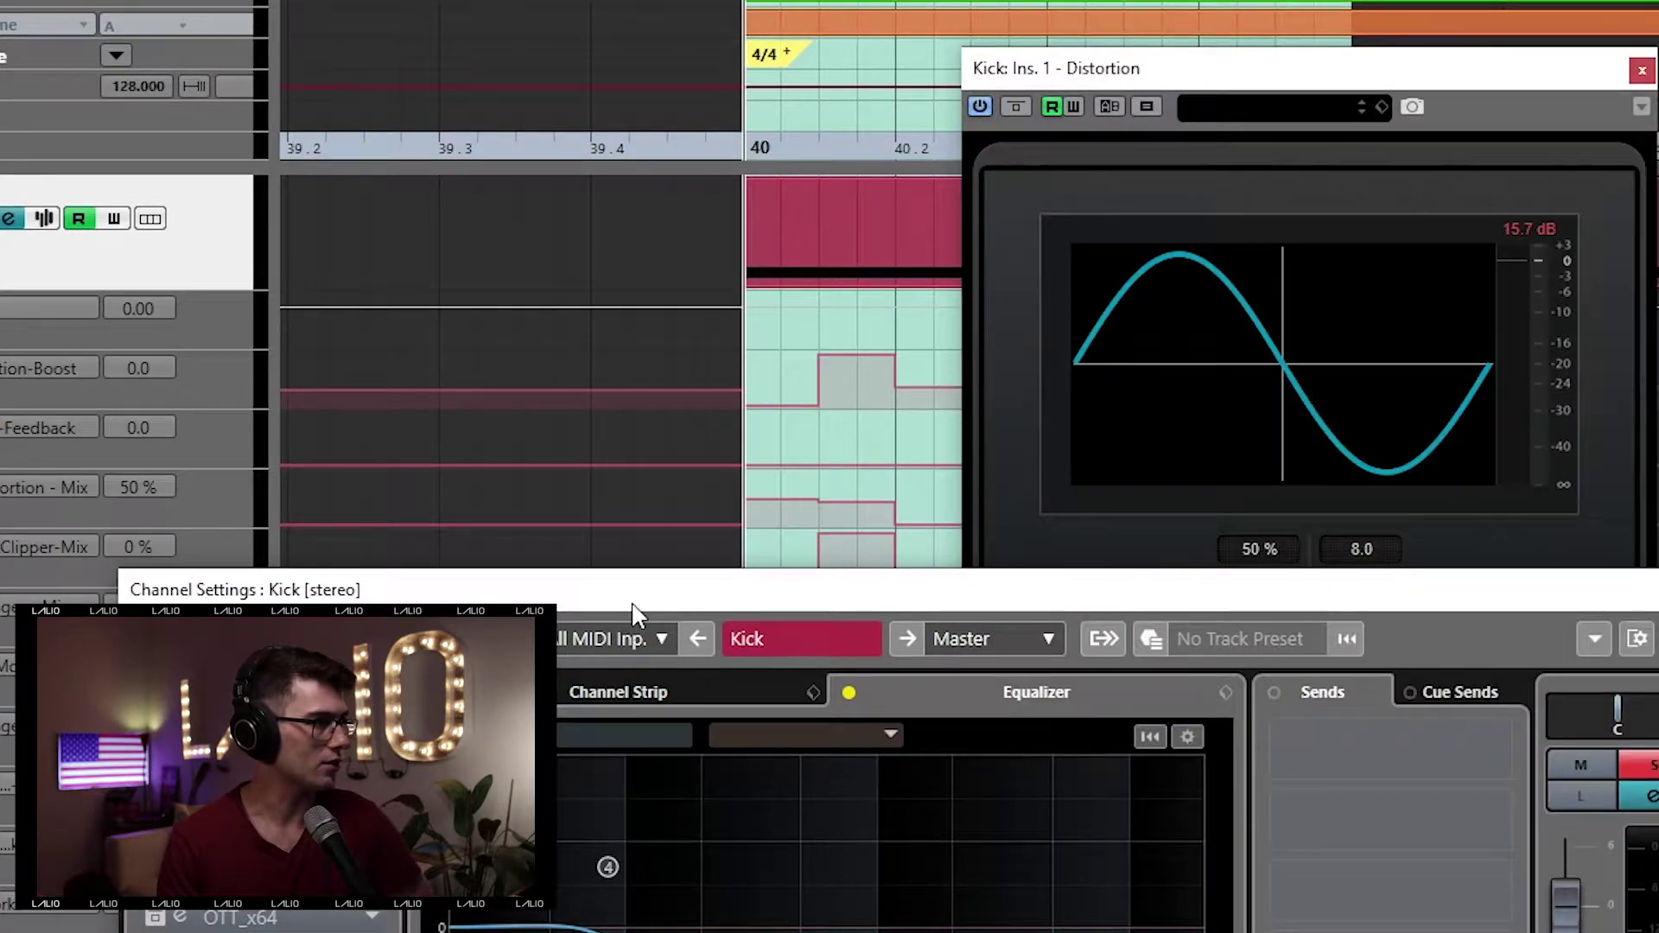
pyautogui.moveTo(1333, 69); pyautogui.dragTo(1336, 119)
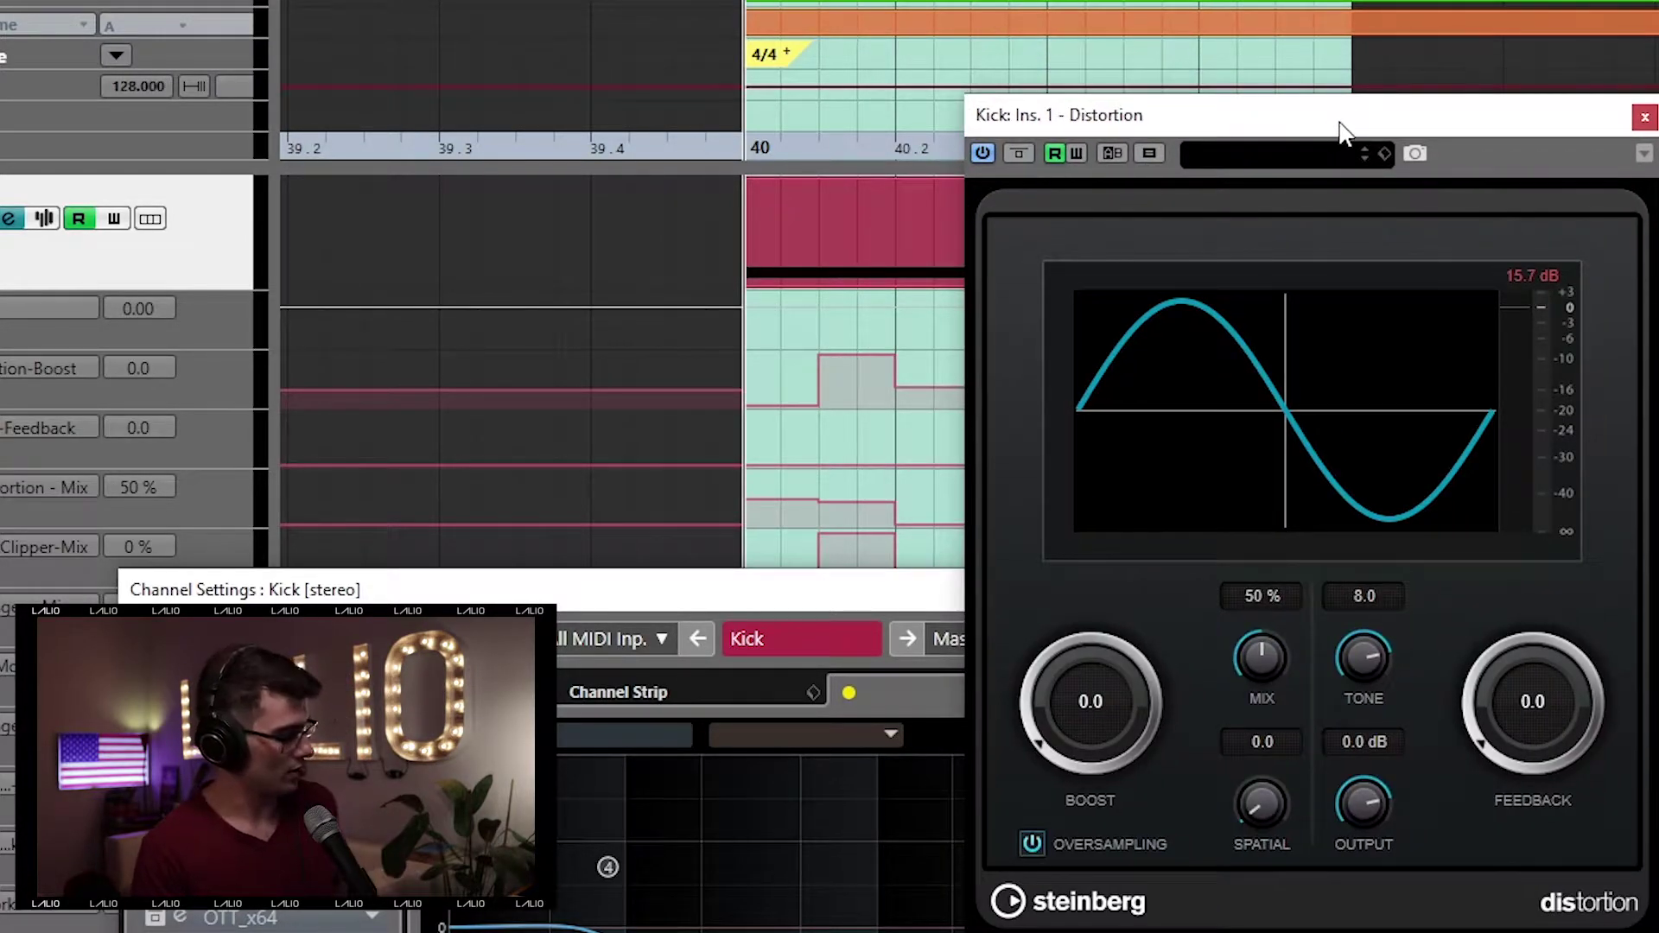
pyautogui.press('space')
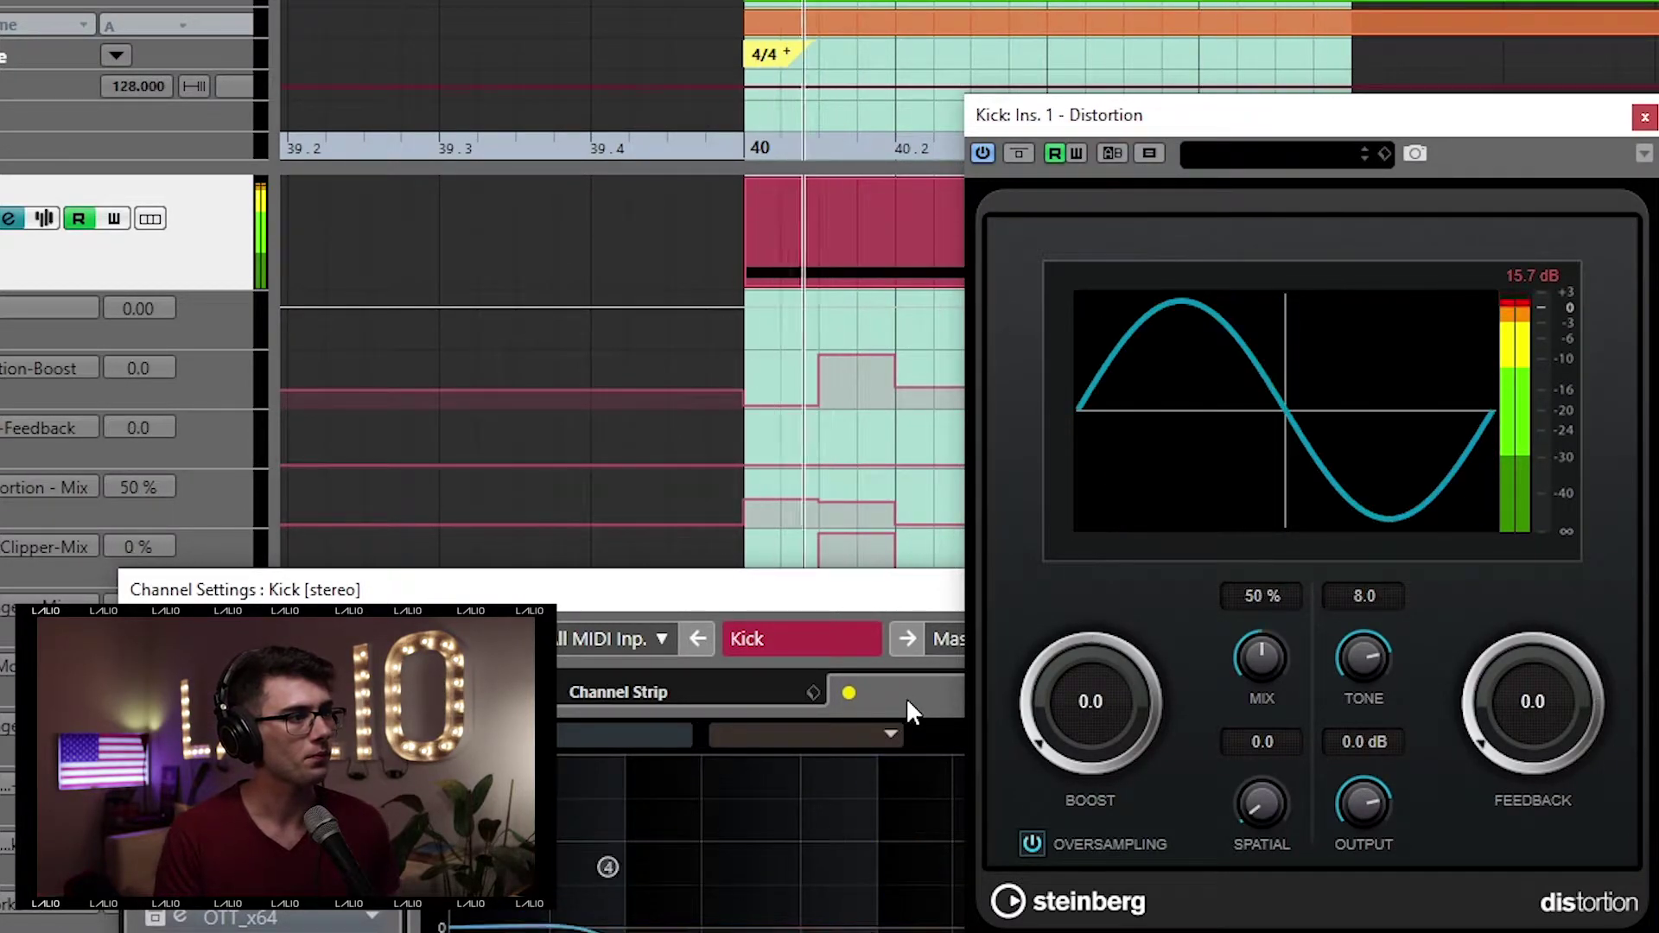
pyautogui.press('space')
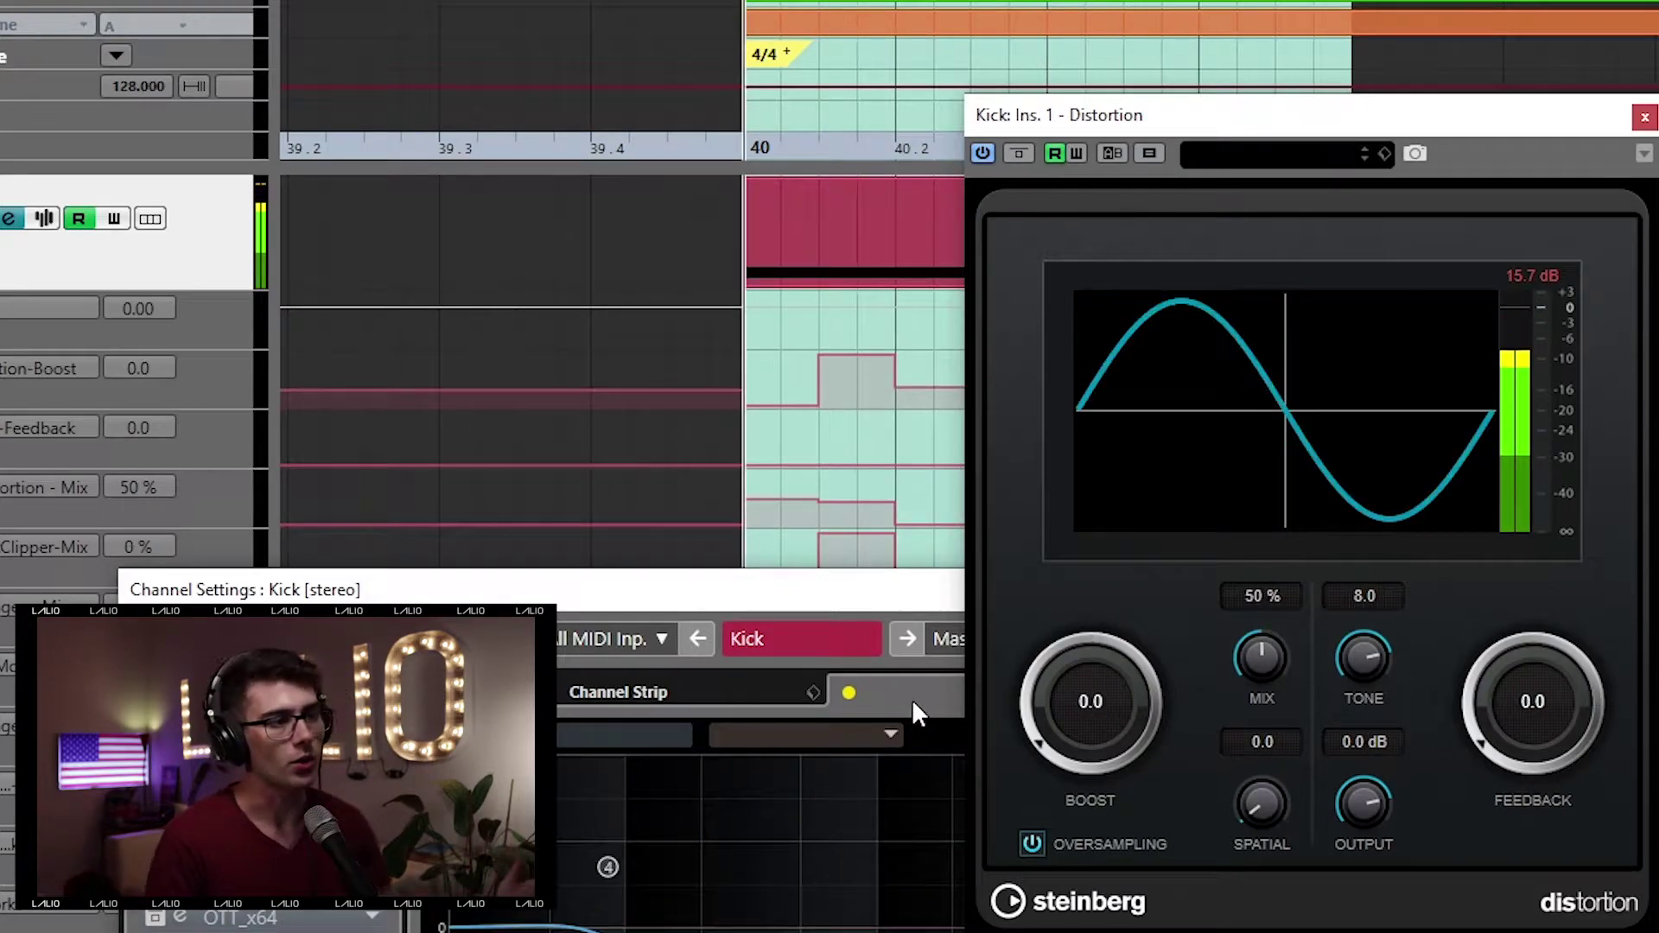
# Step: Rearrange the Distortion window and play bar 40 while inspecting the distortion automation points
pyautogui.moveTo(1234, 117); pyautogui.dragTo(1048, 578)
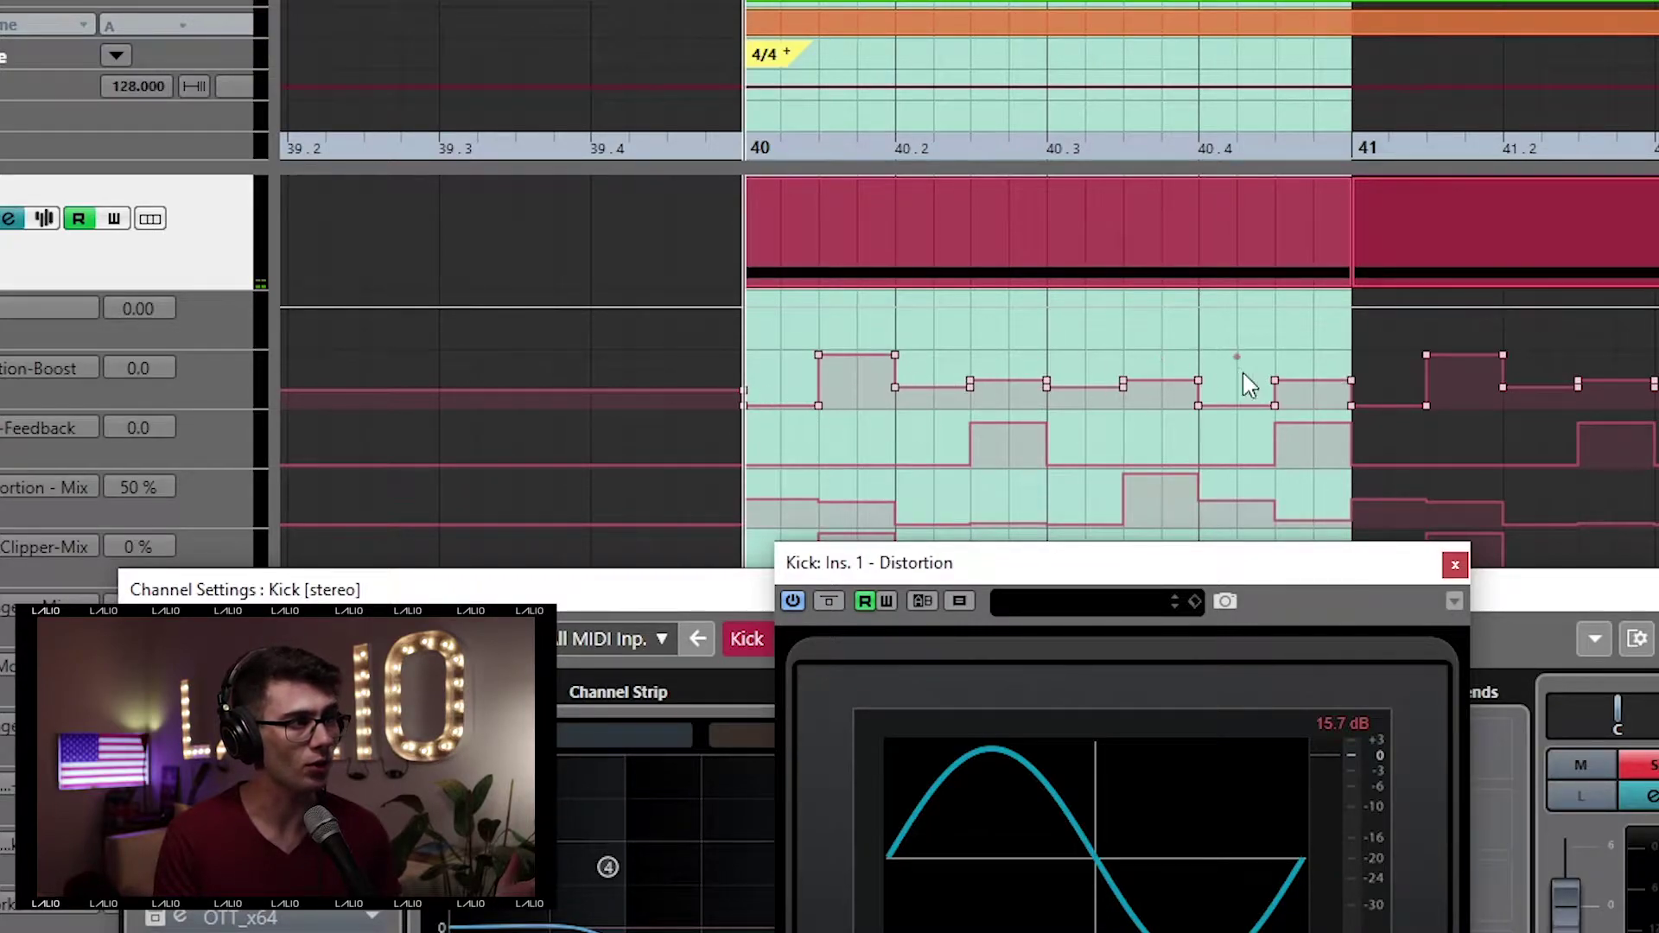
pyautogui.moveTo(1221, 564); pyautogui.dragTo(474, 92)
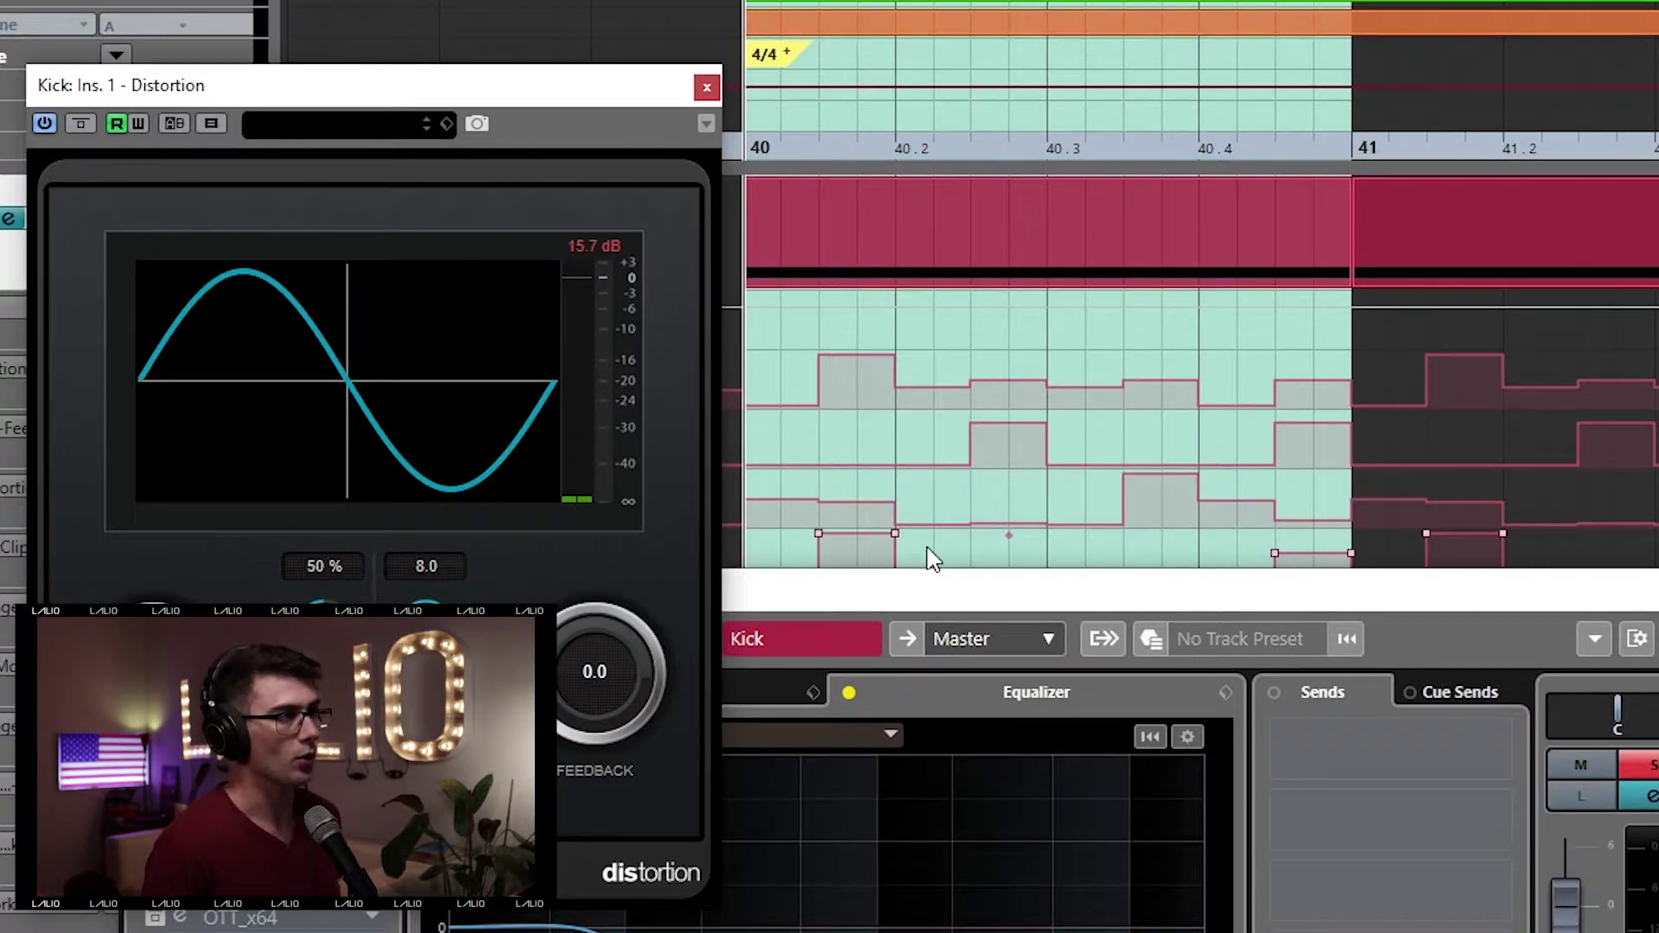
pyautogui.press('space')
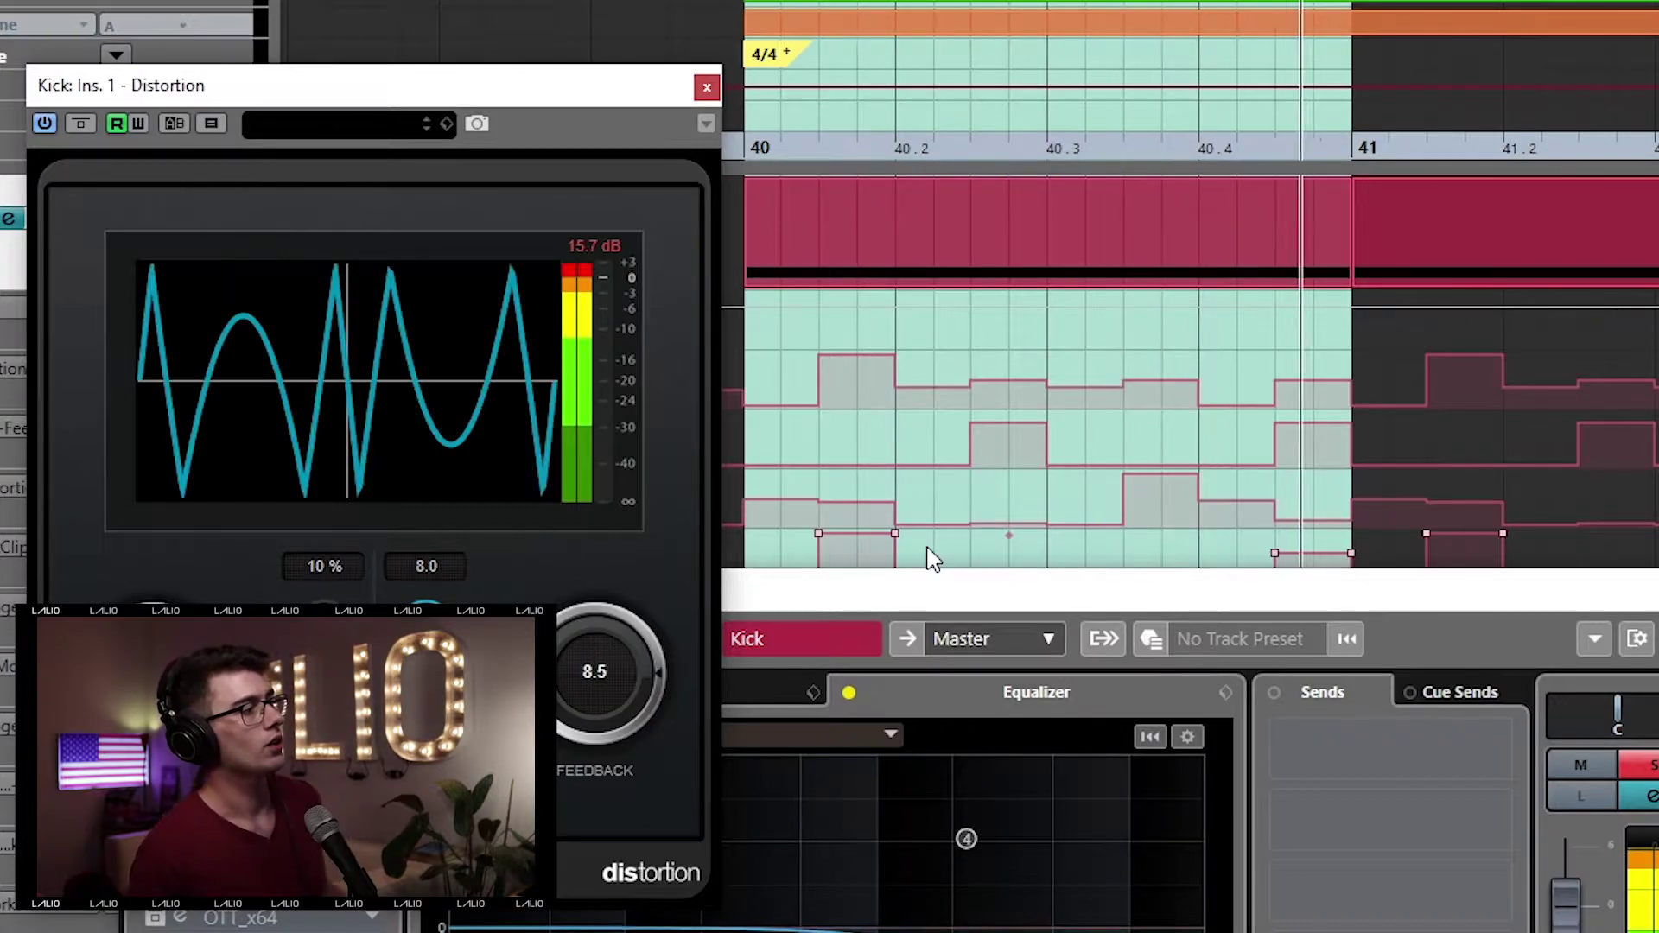
pyautogui.click(891, 525)
pyautogui.press('space')
pyautogui.click(889, 119)
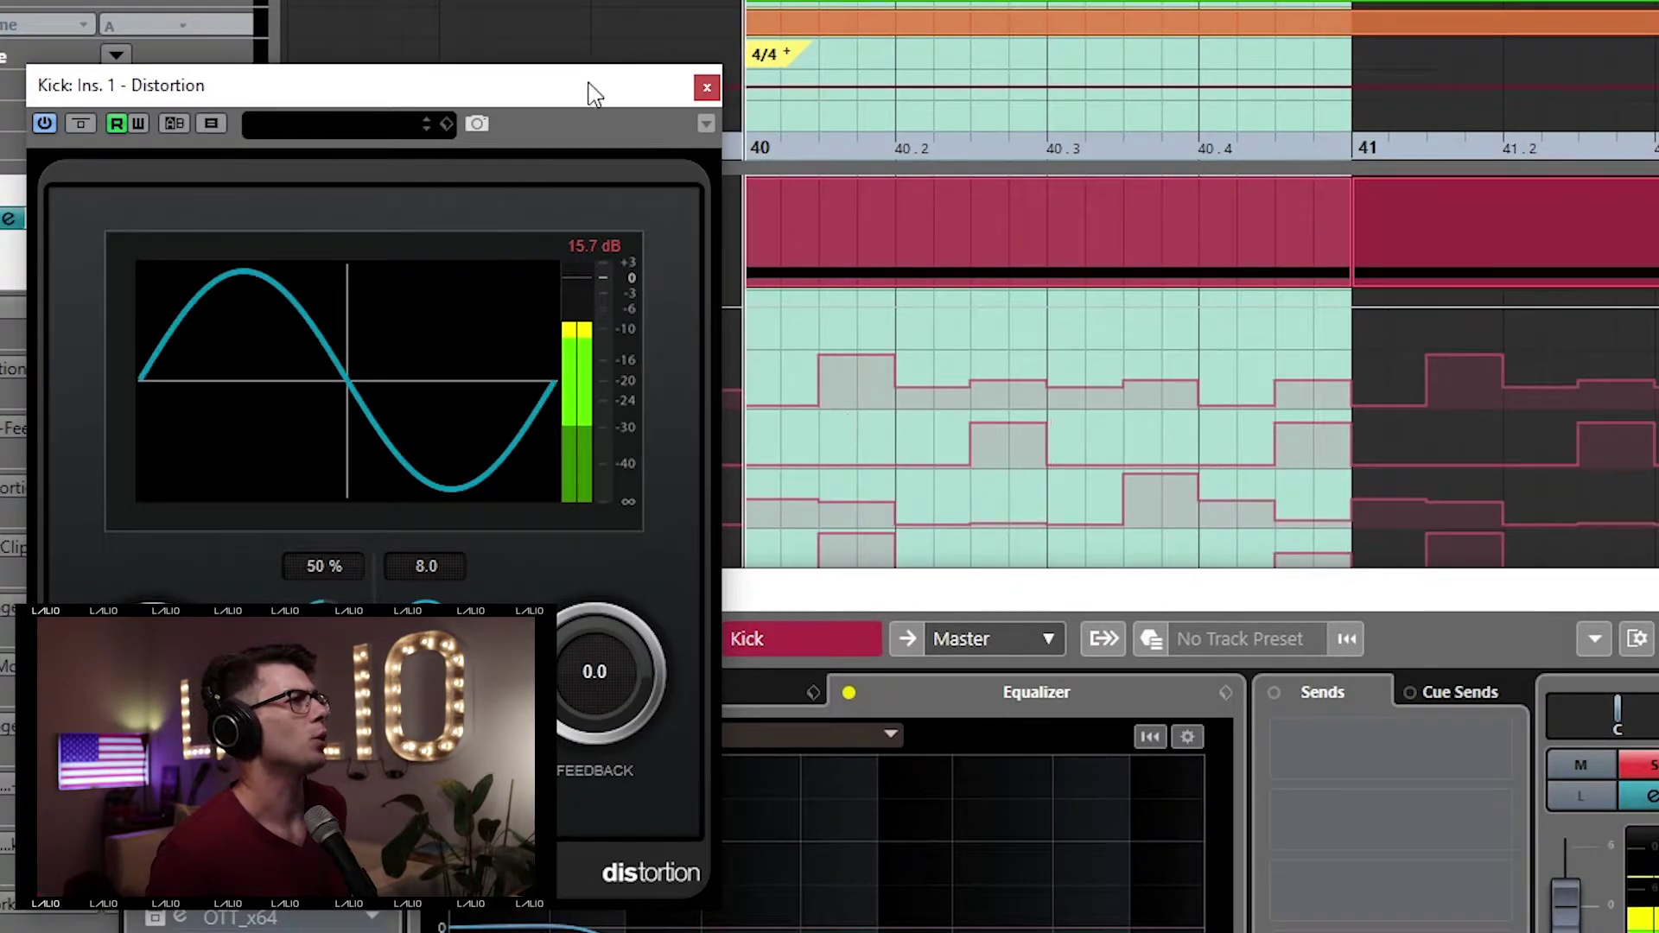
pyautogui.moveTo(587, 97); pyautogui.dragTo(1538, 506)
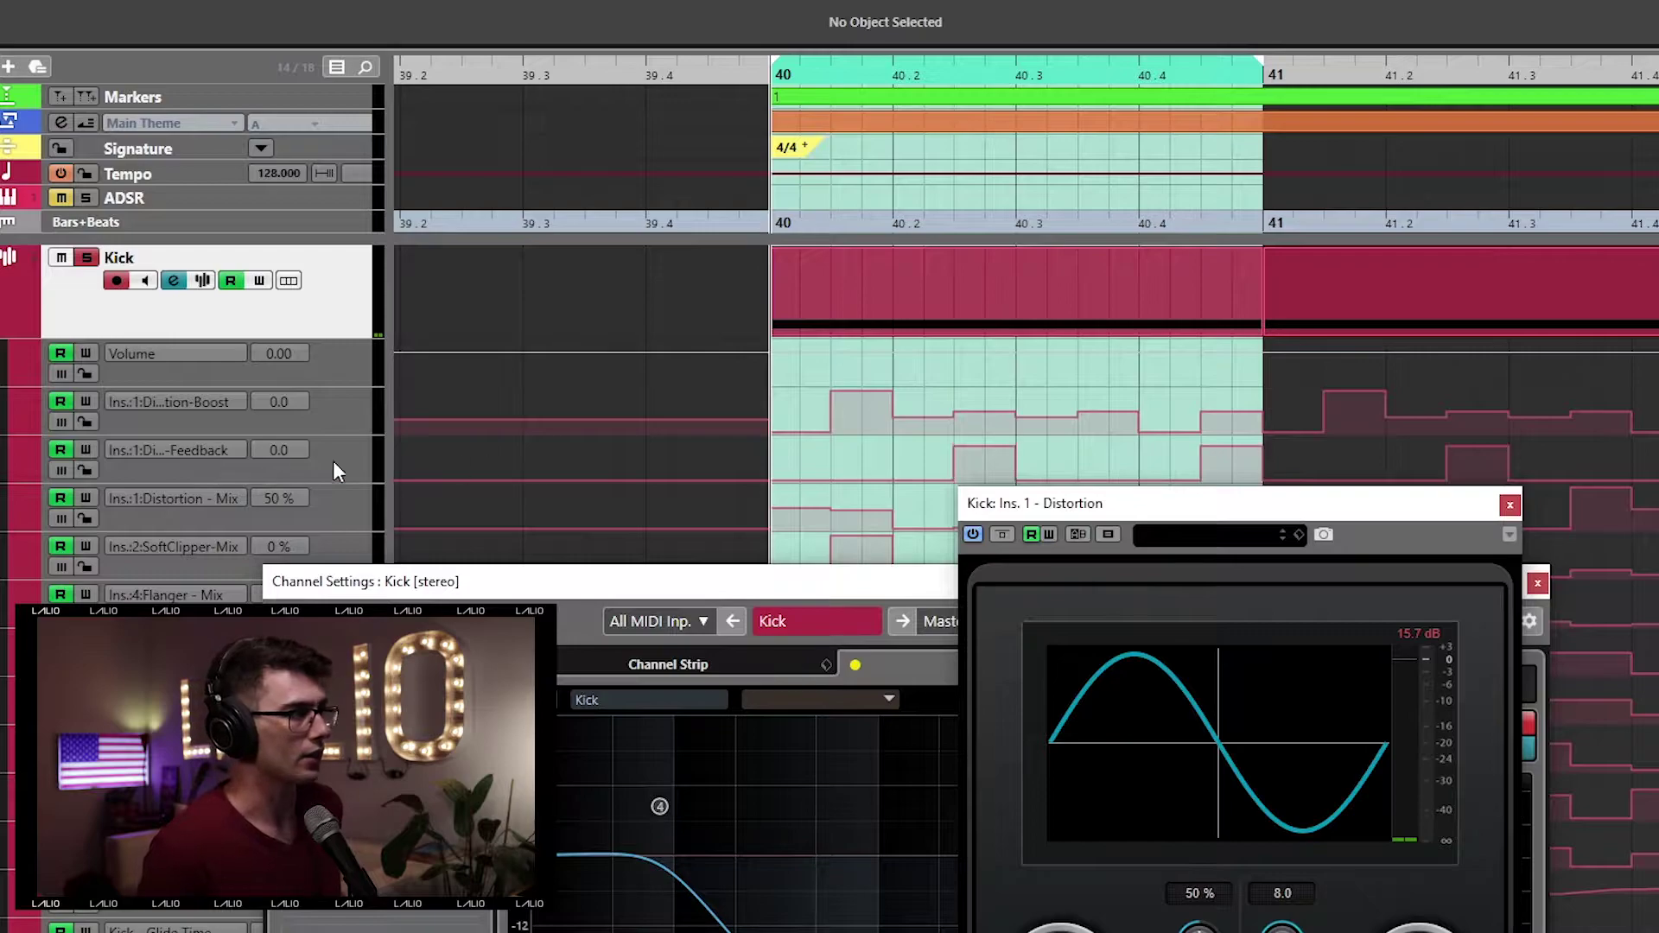
pyautogui.moveTo(1210, 515); pyautogui.dragTo(1215, 577)
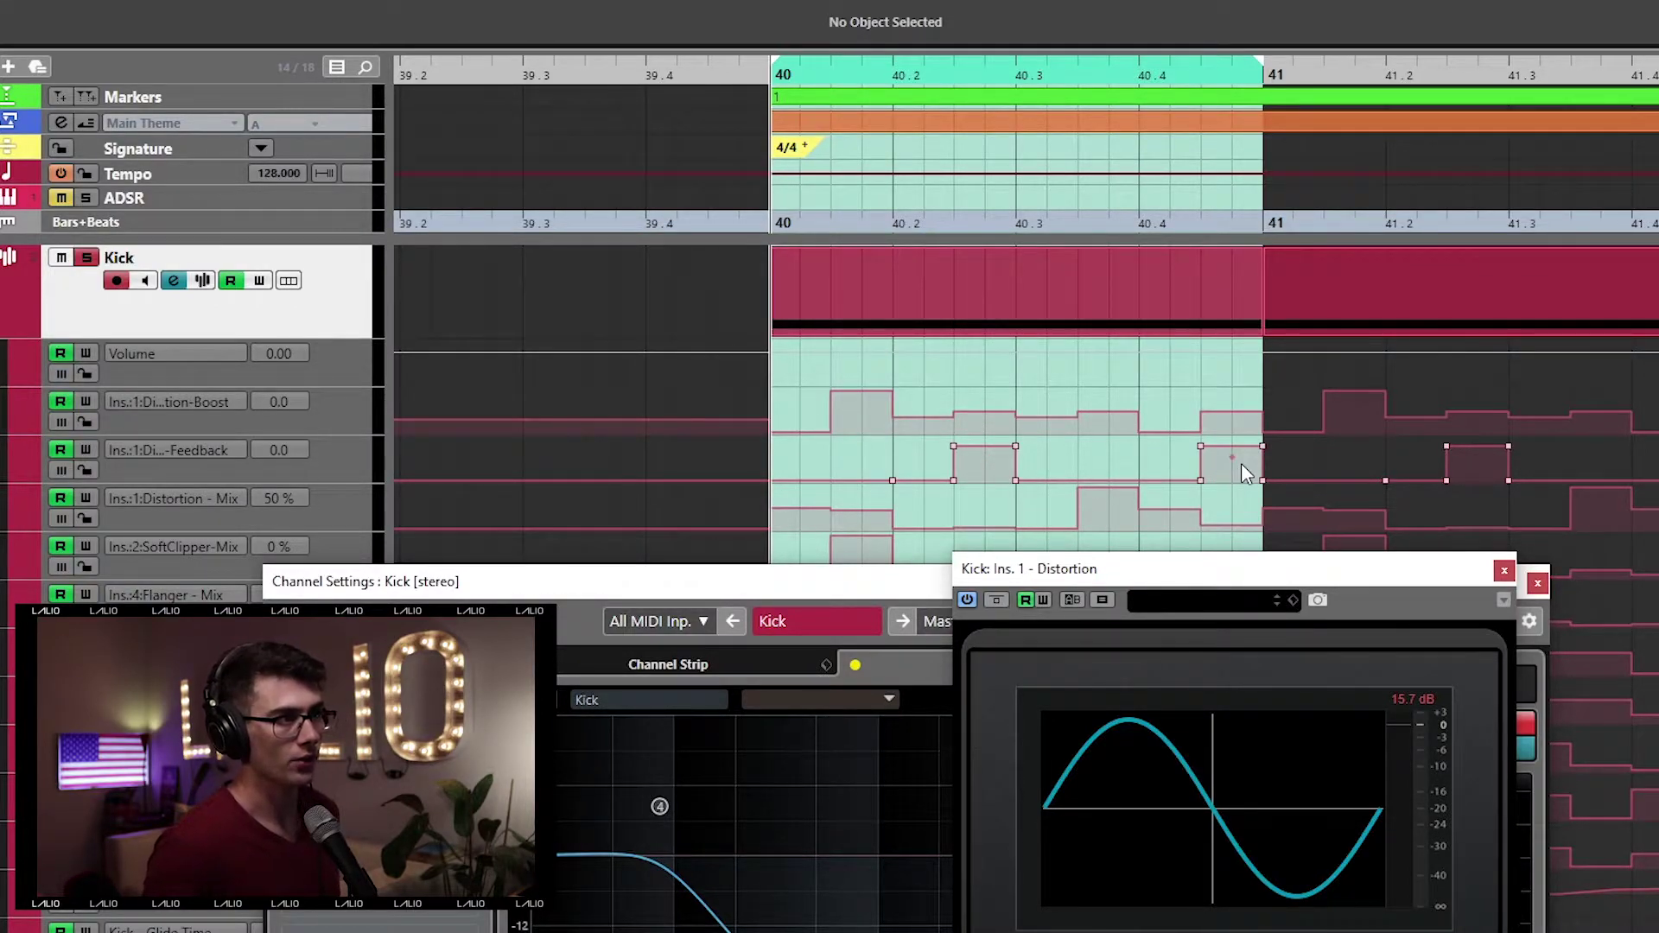
pyautogui.moveTo(1199, 584); pyautogui.dragTo(1108, 649)
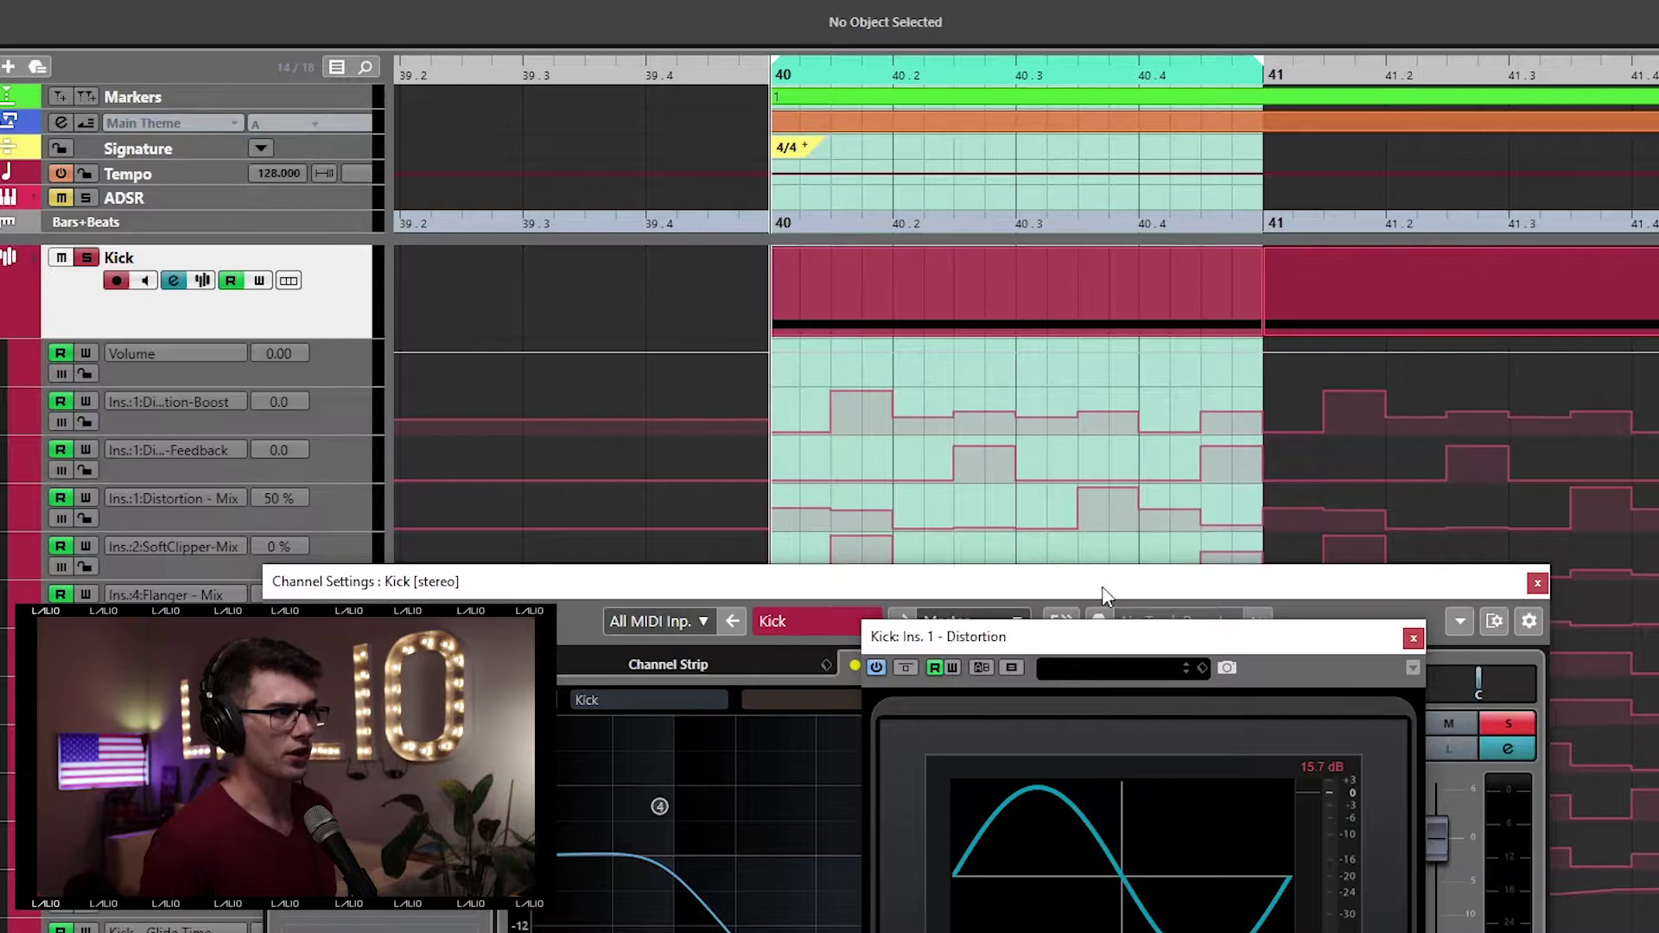
pyautogui.moveTo(1131, 650); pyautogui.dragTo(928, 217)
pyautogui.press('space')
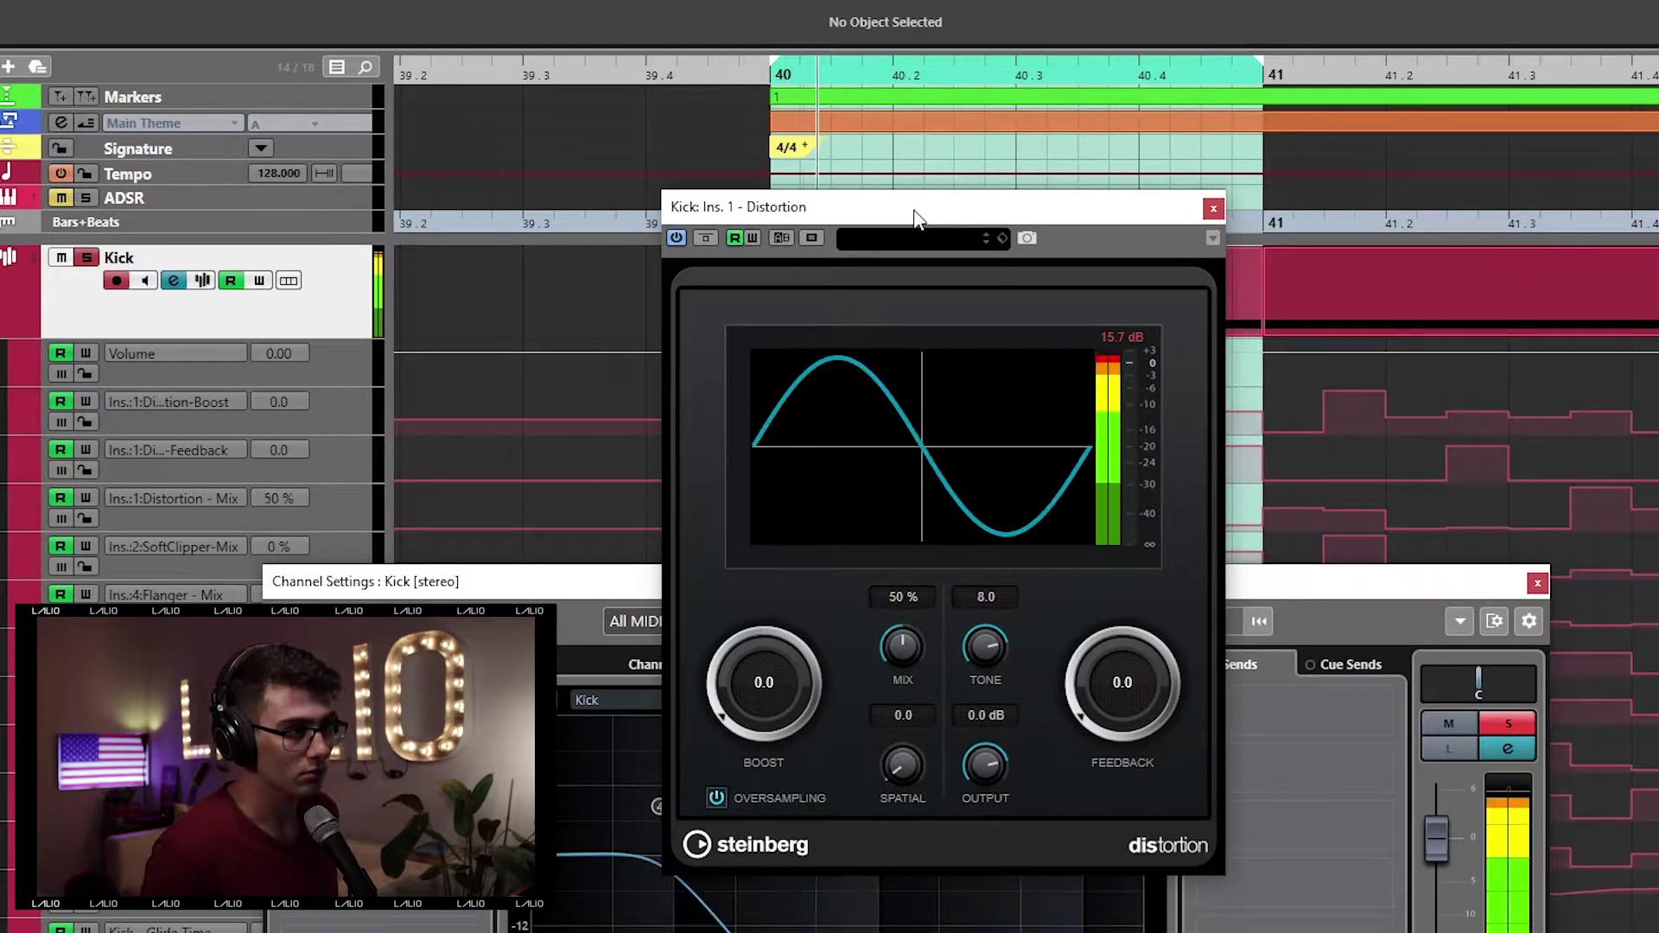
pyautogui.press('space')
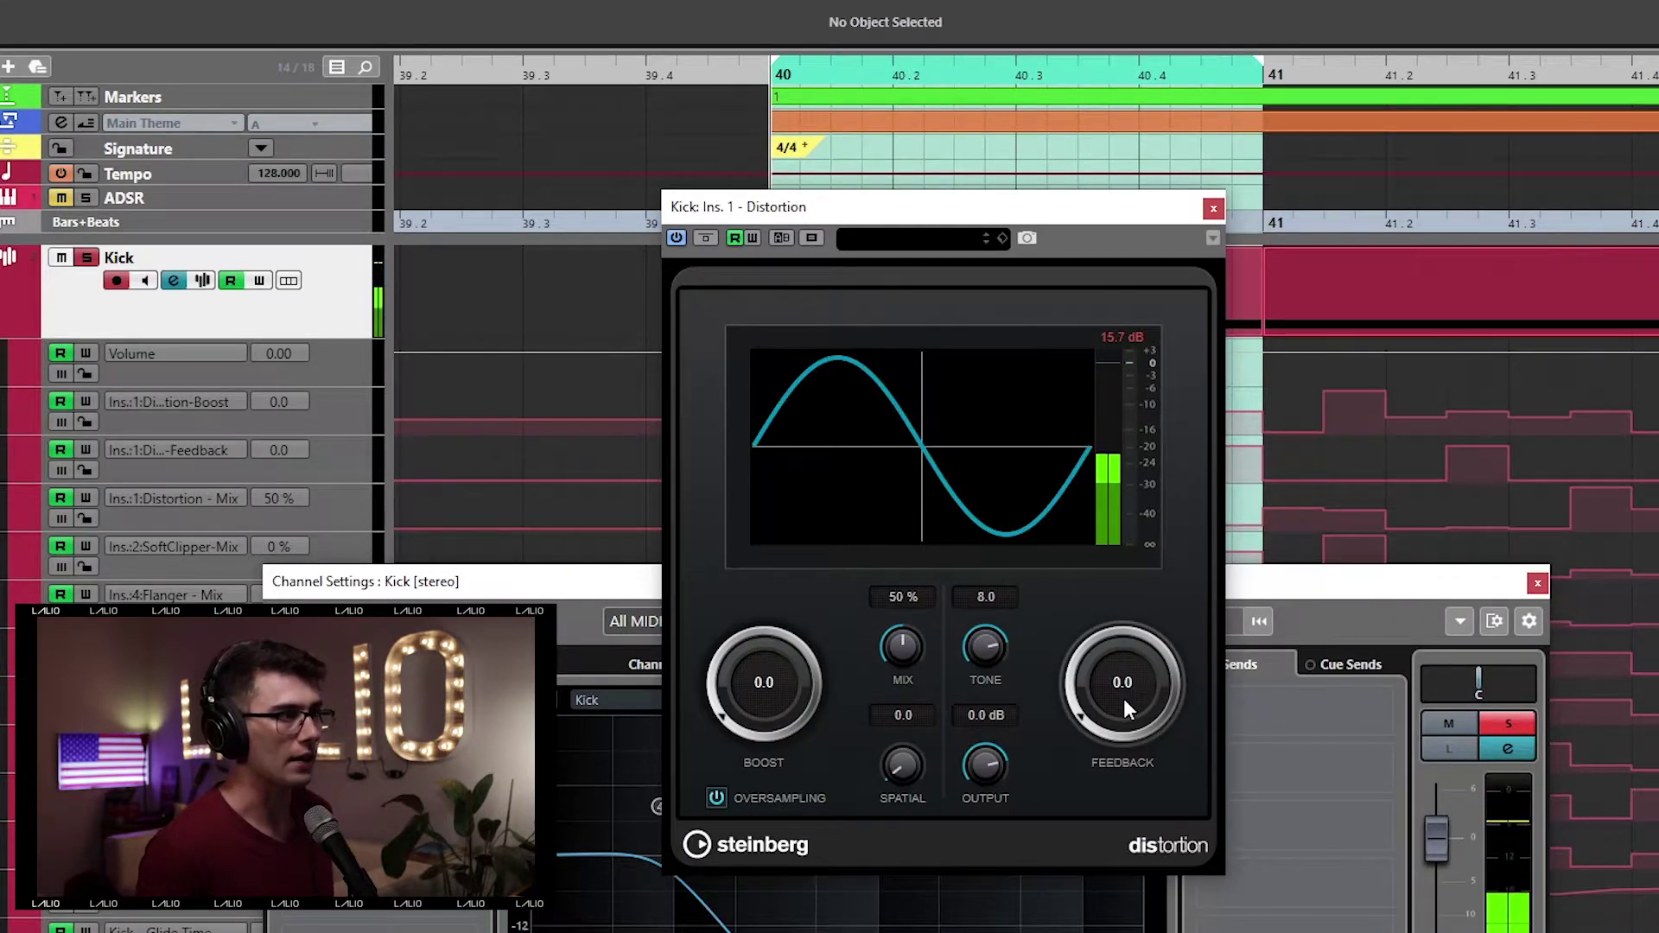
pyautogui.moveTo(1105, 207); pyautogui.dragTo(1658, 382)
pyautogui.moveTo(1540, 394); pyautogui.dragTo(1439, 596)
pyautogui.scroll(-1, 1011, 344)
pyautogui.scroll(1, 864, 333)
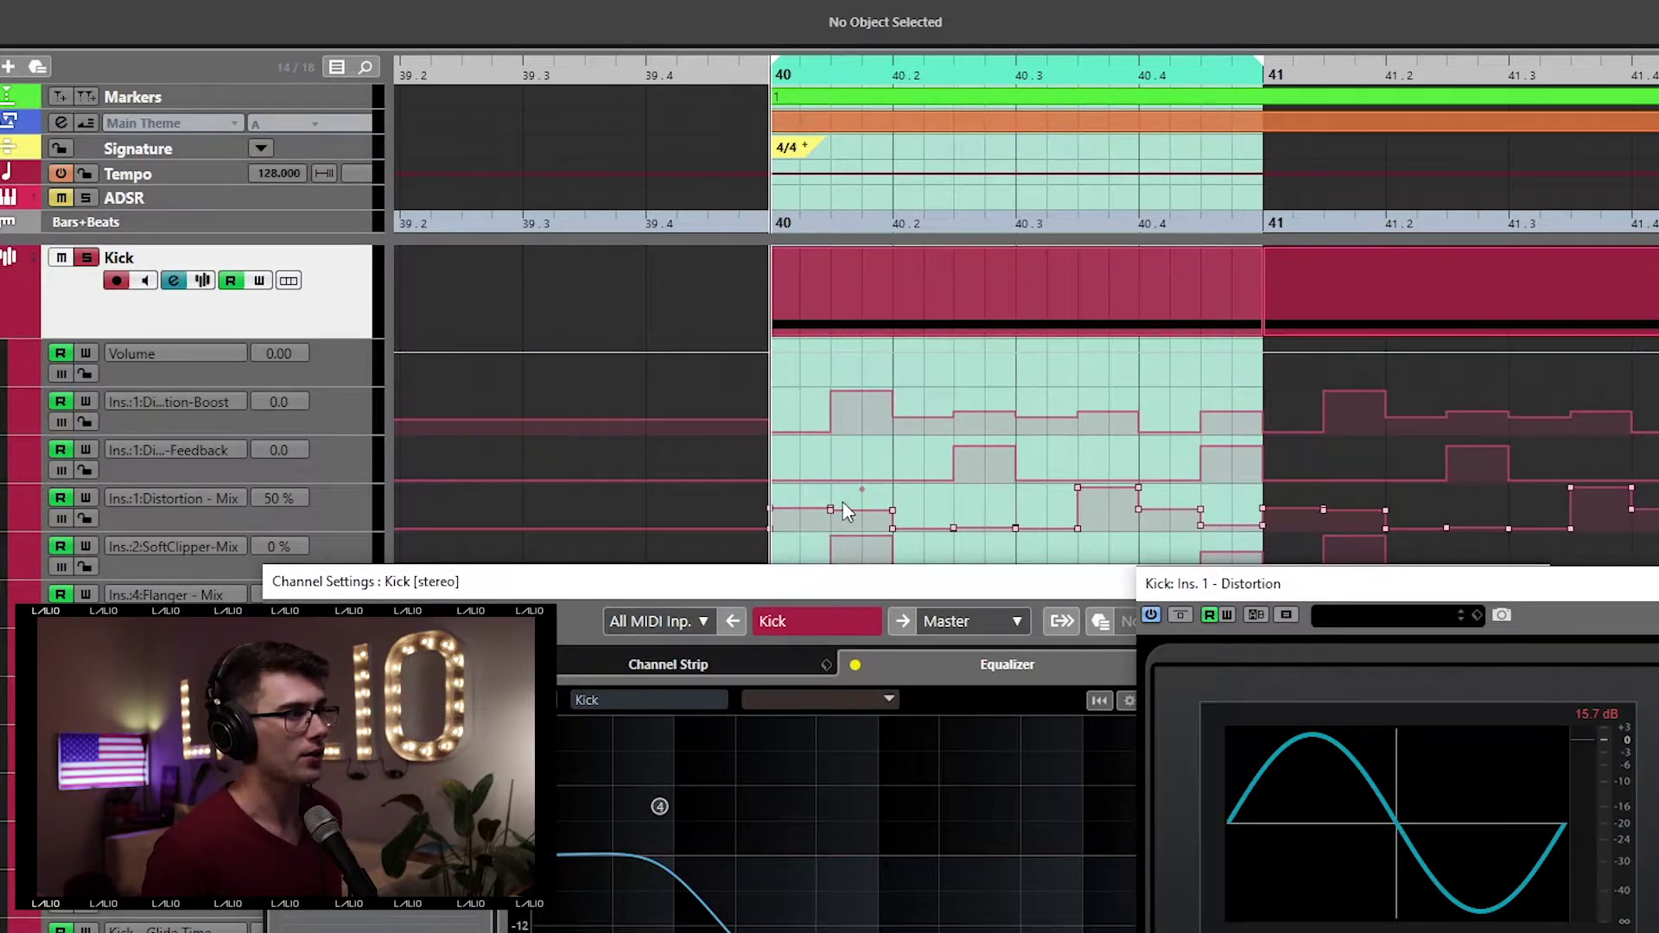
pyautogui.press('space')
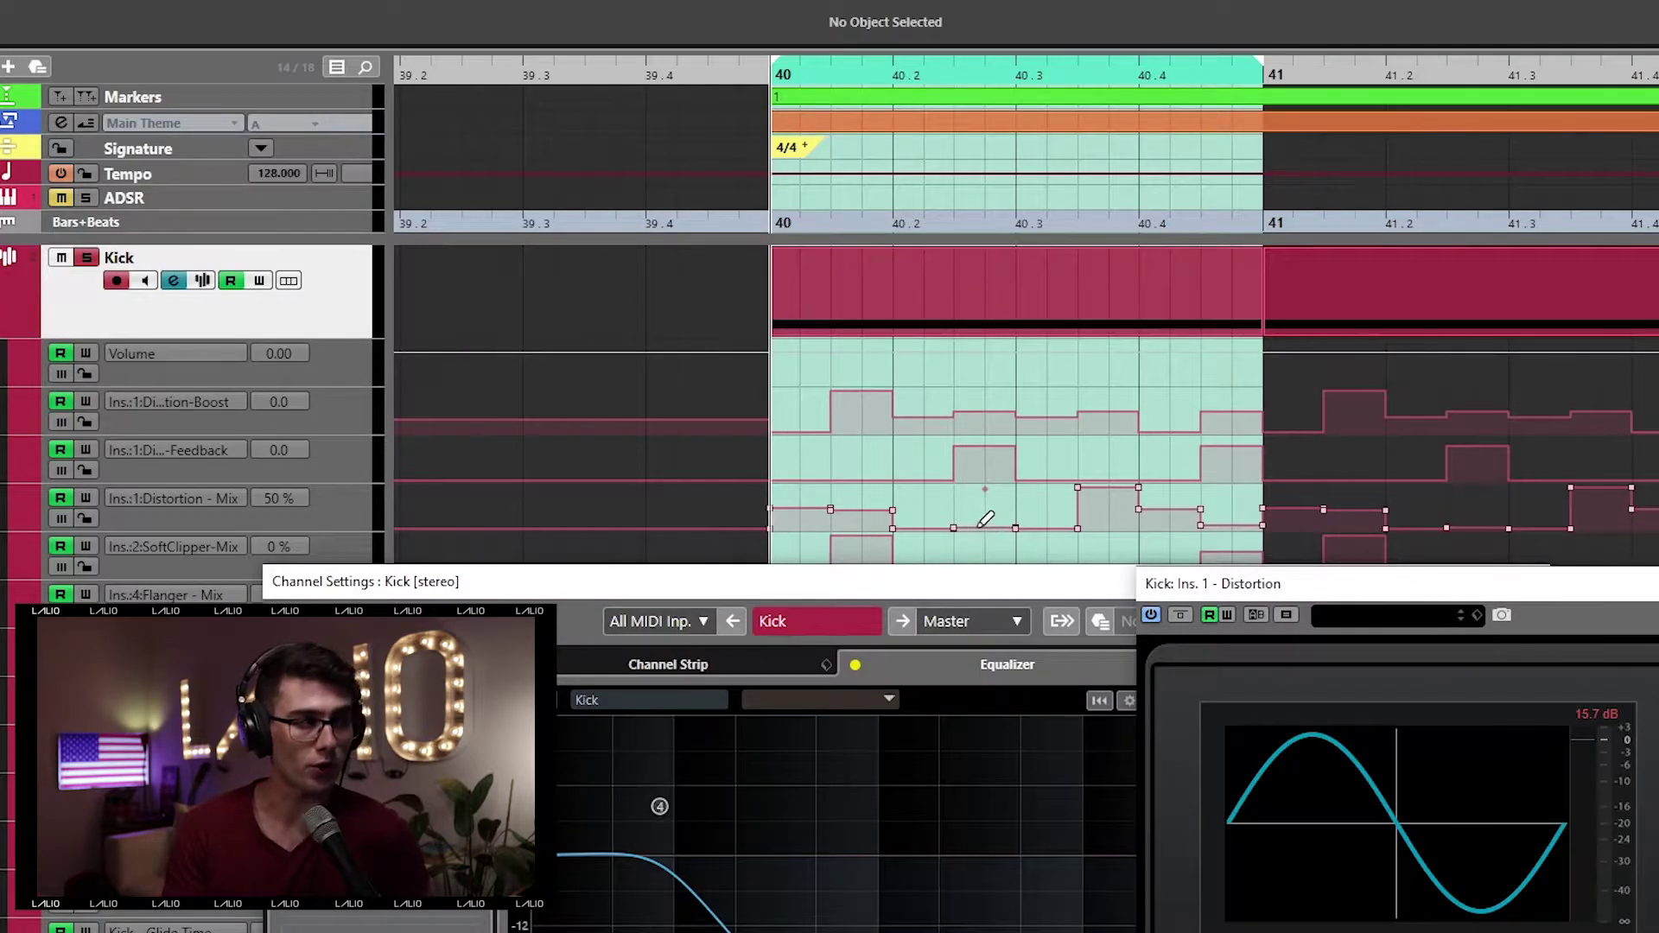
pyautogui.click(410, 499)
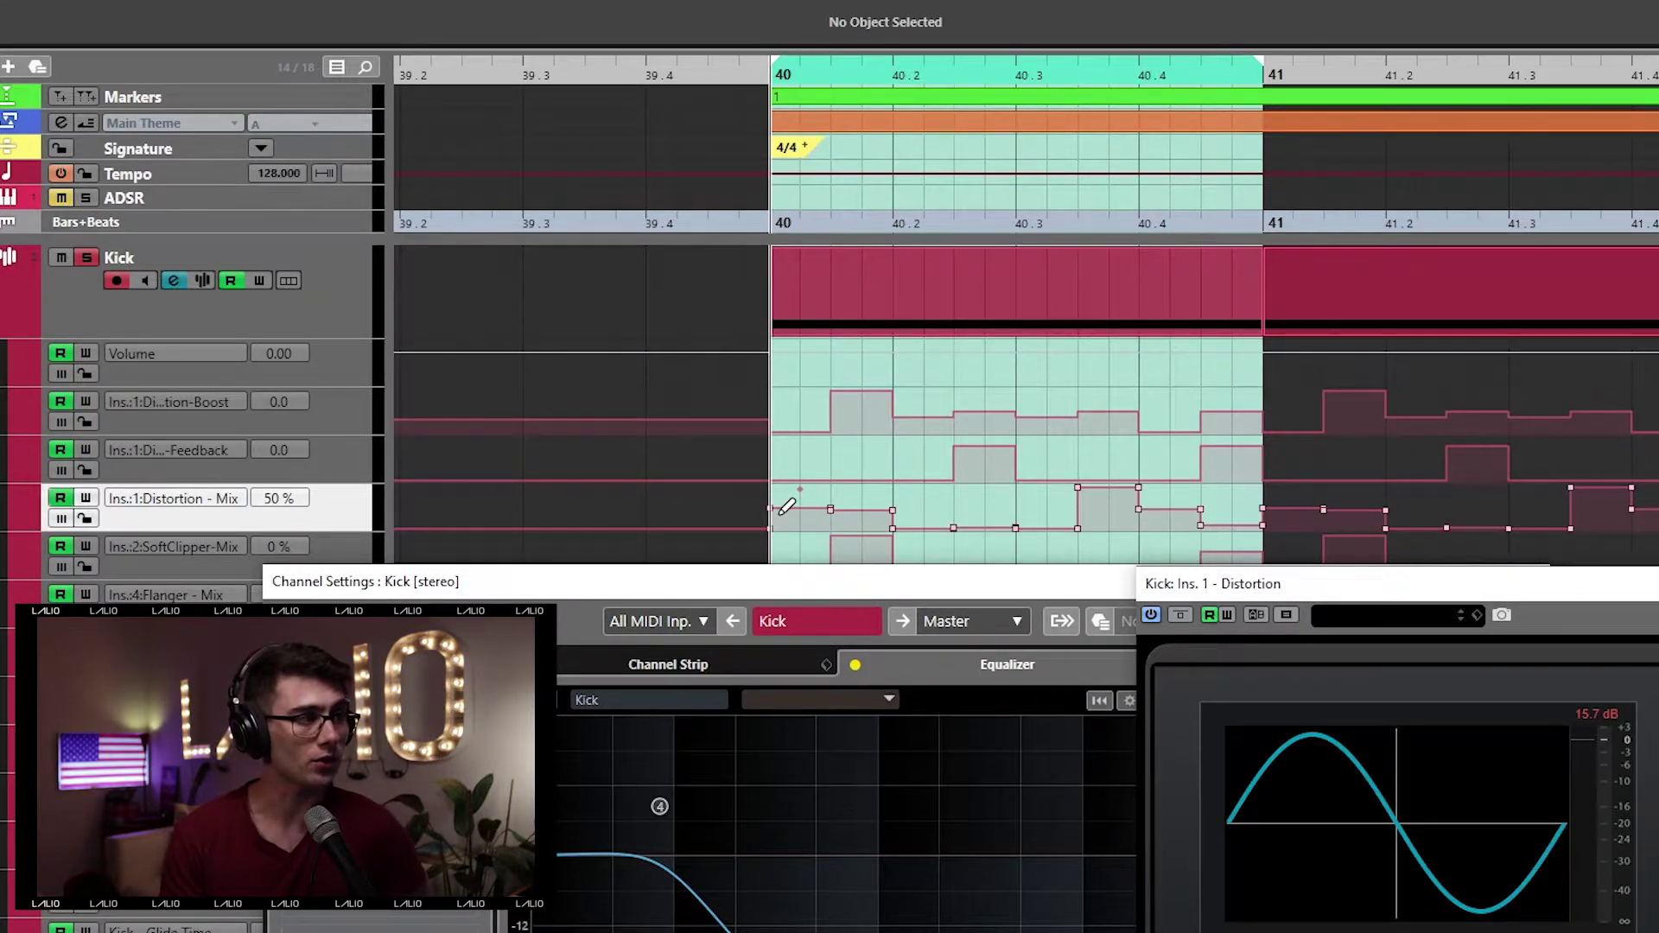
pyautogui.click(344, 471)
pyautogui.click(351, 428)
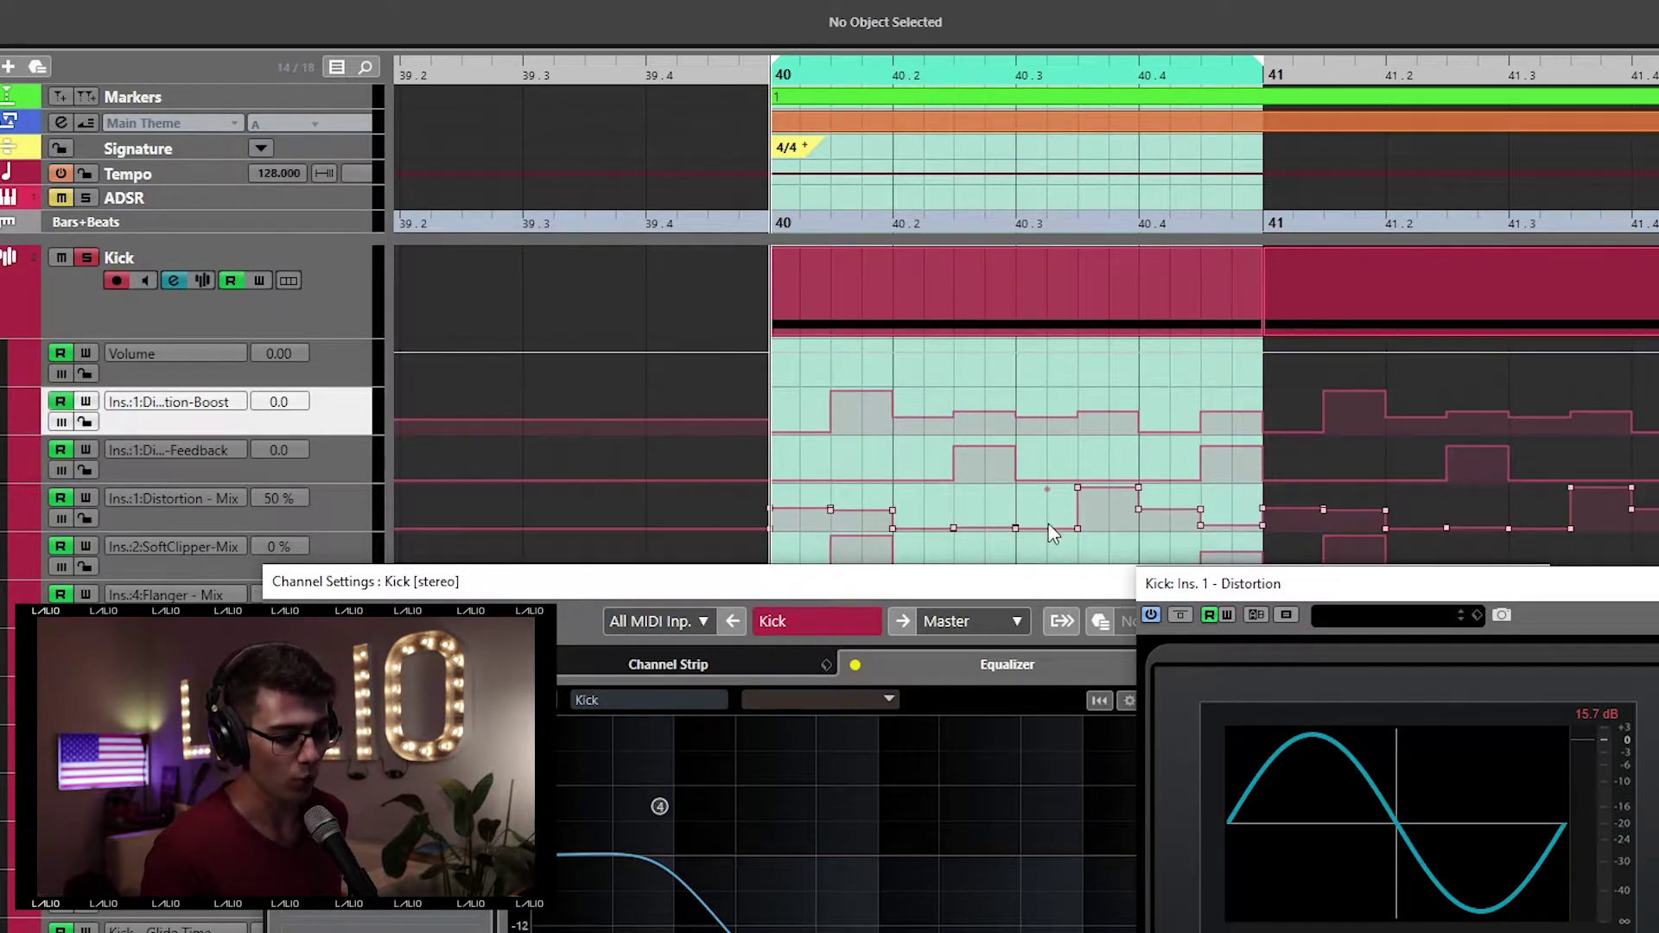
pyautogui.press('space')
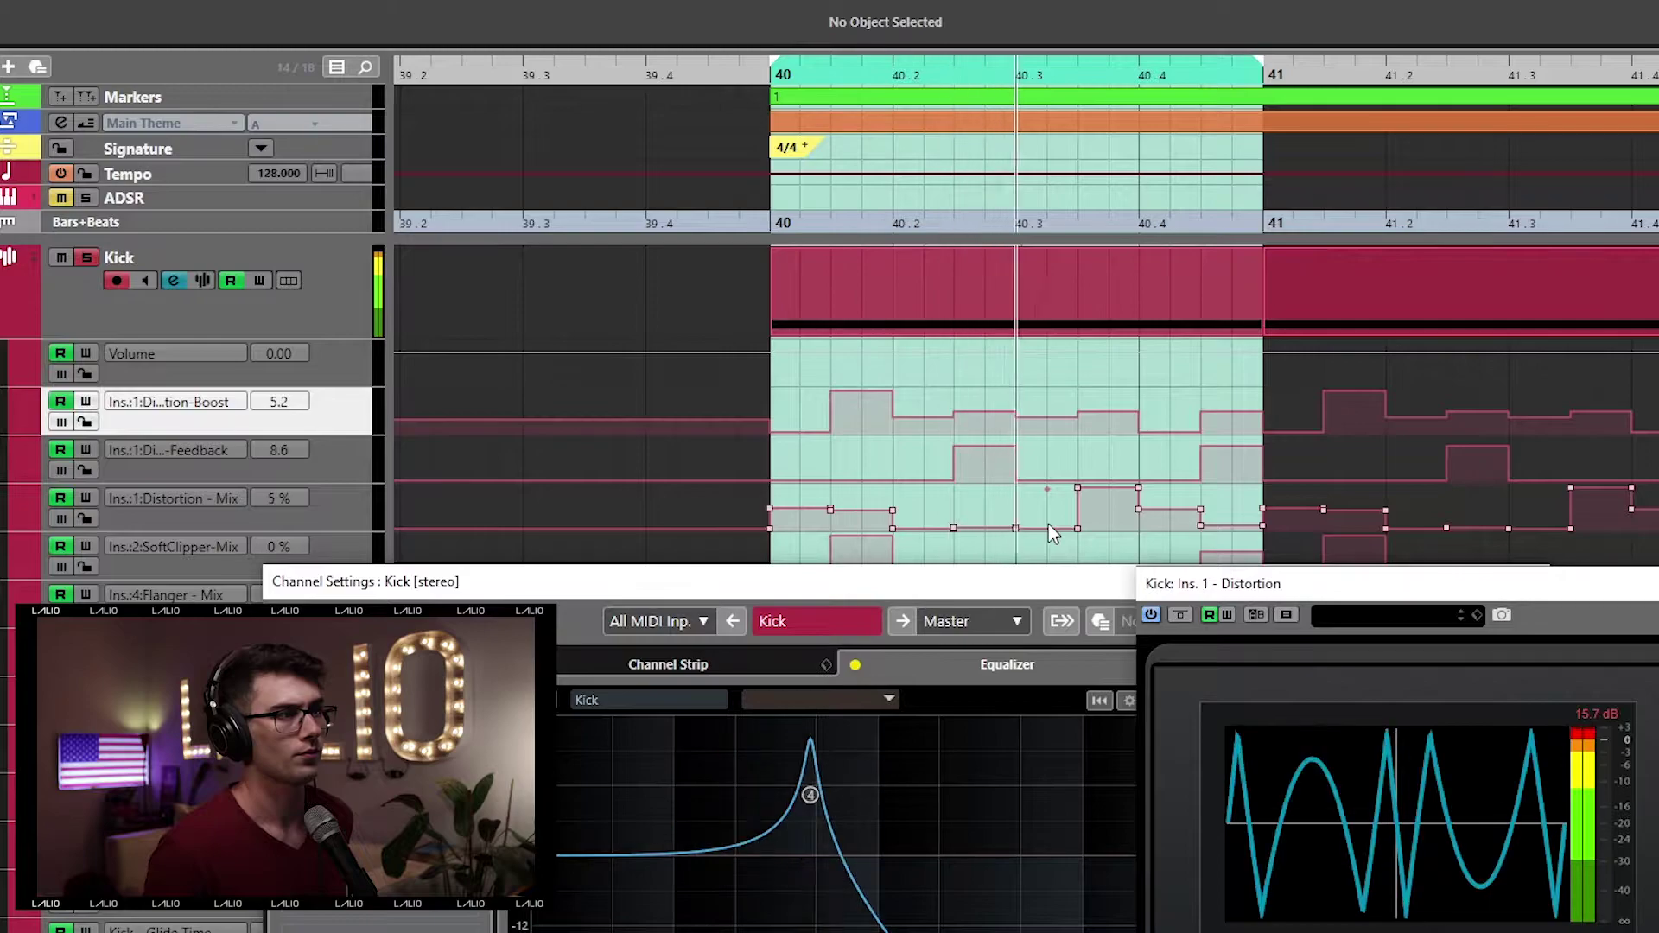
pyautogui.press('space')
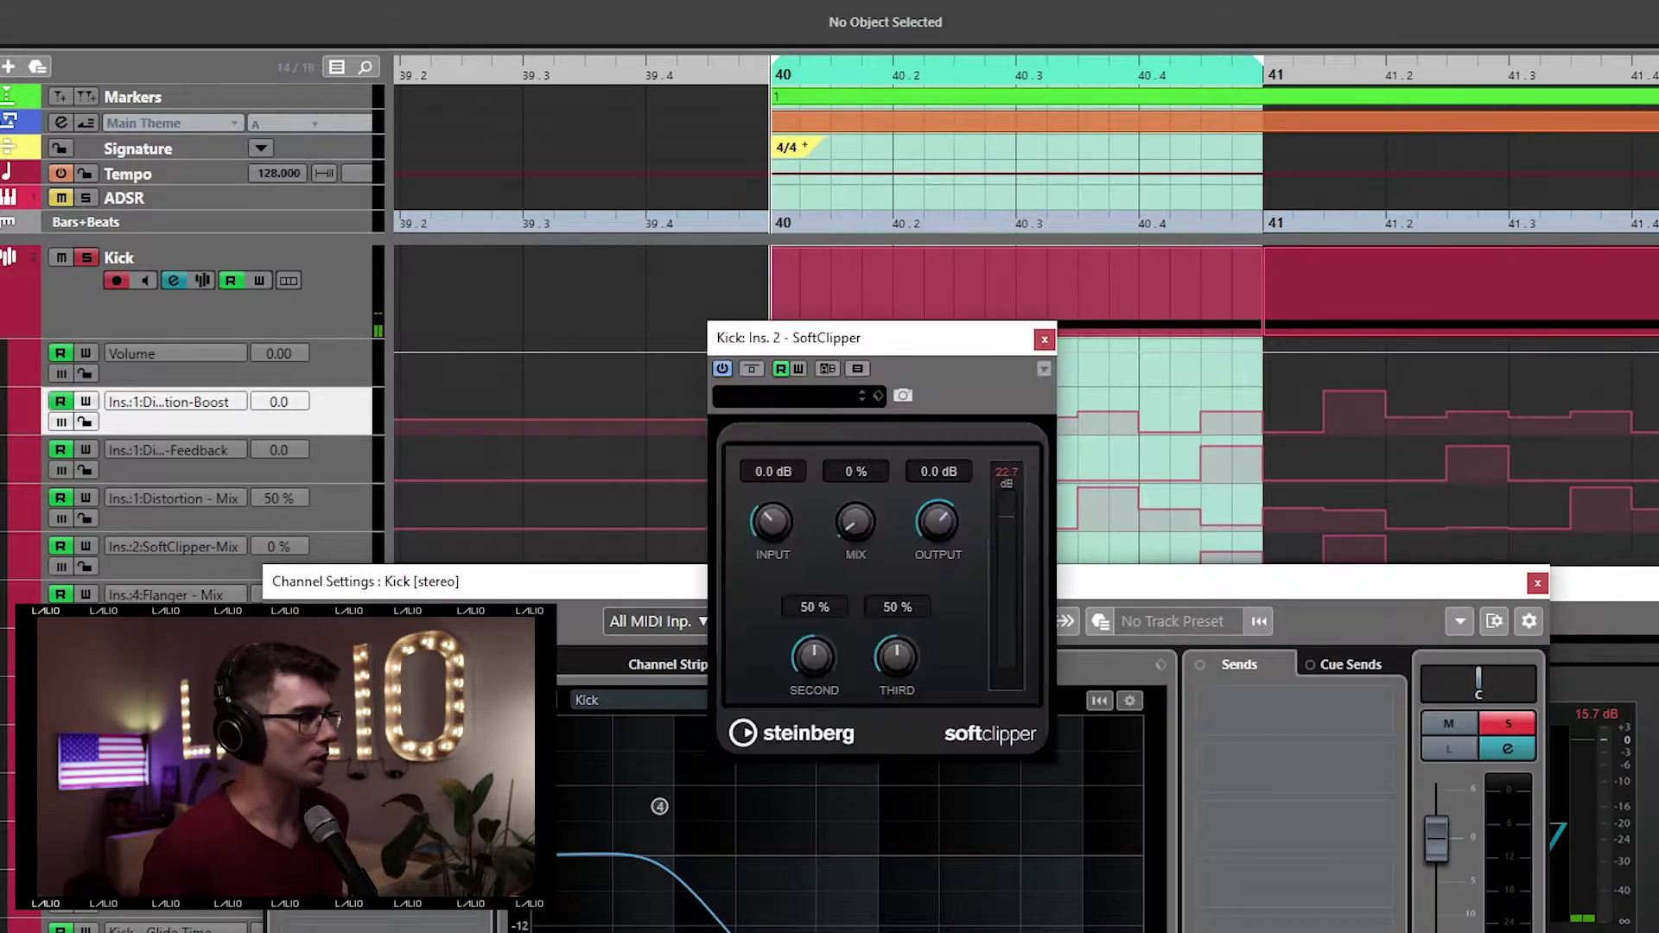
pyautogui.moveTo(926, 333); pyautogui.dragTo(1373, 444)
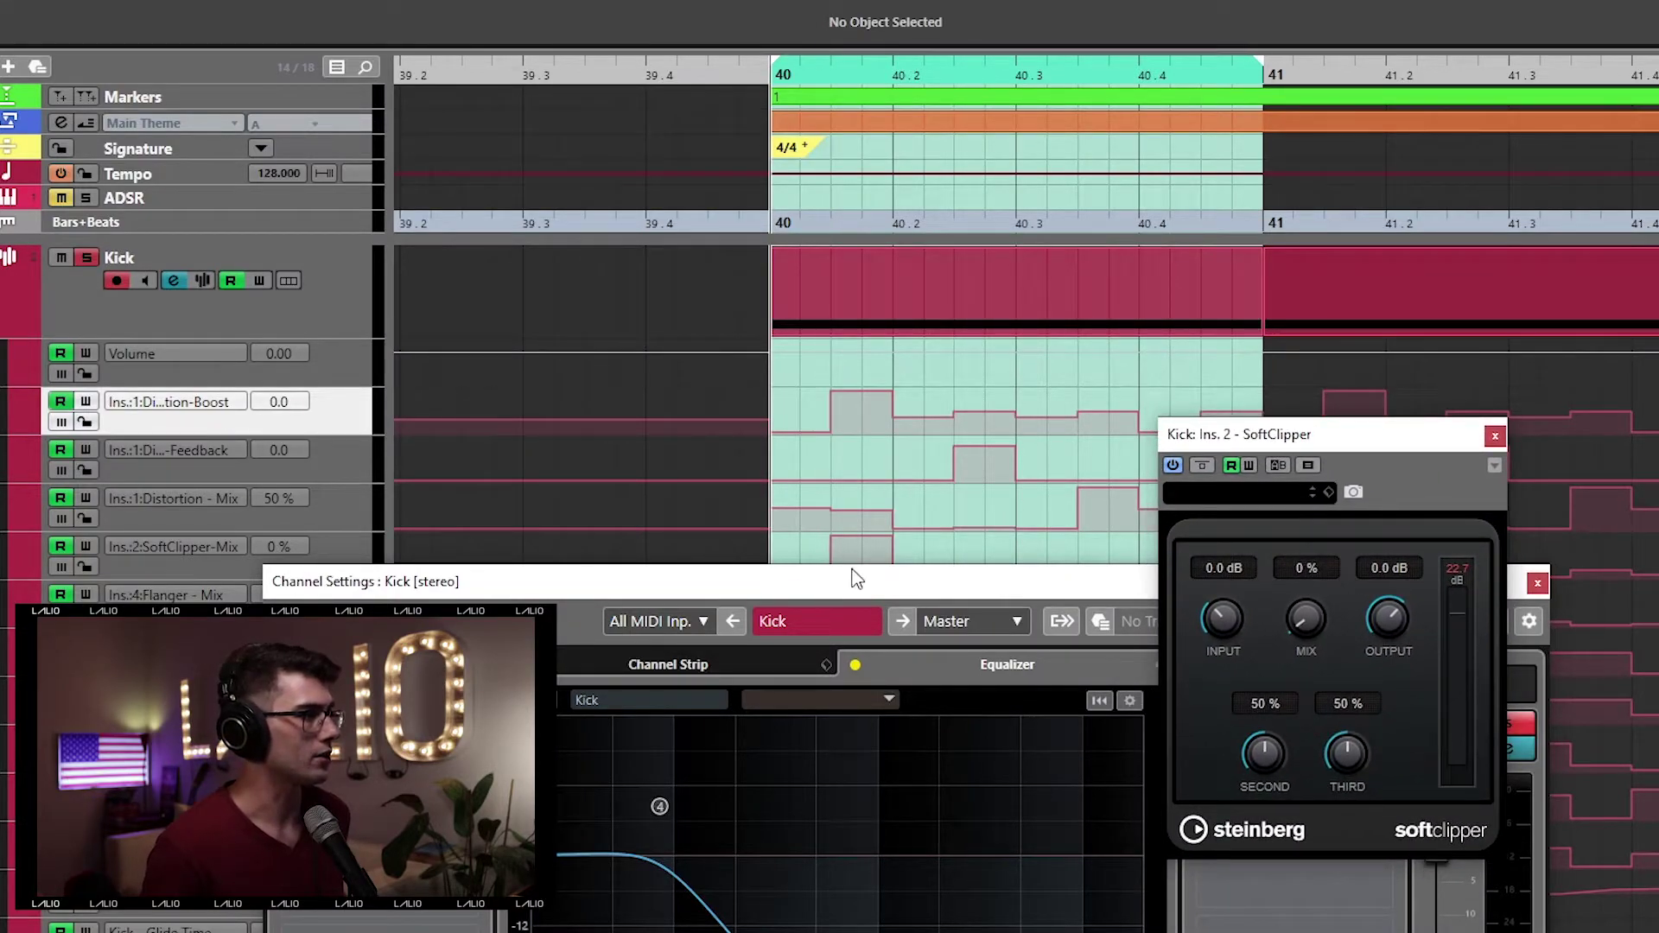
pyautogui.moveTo(854, 578); pyautogui.dragTo(933, 801)
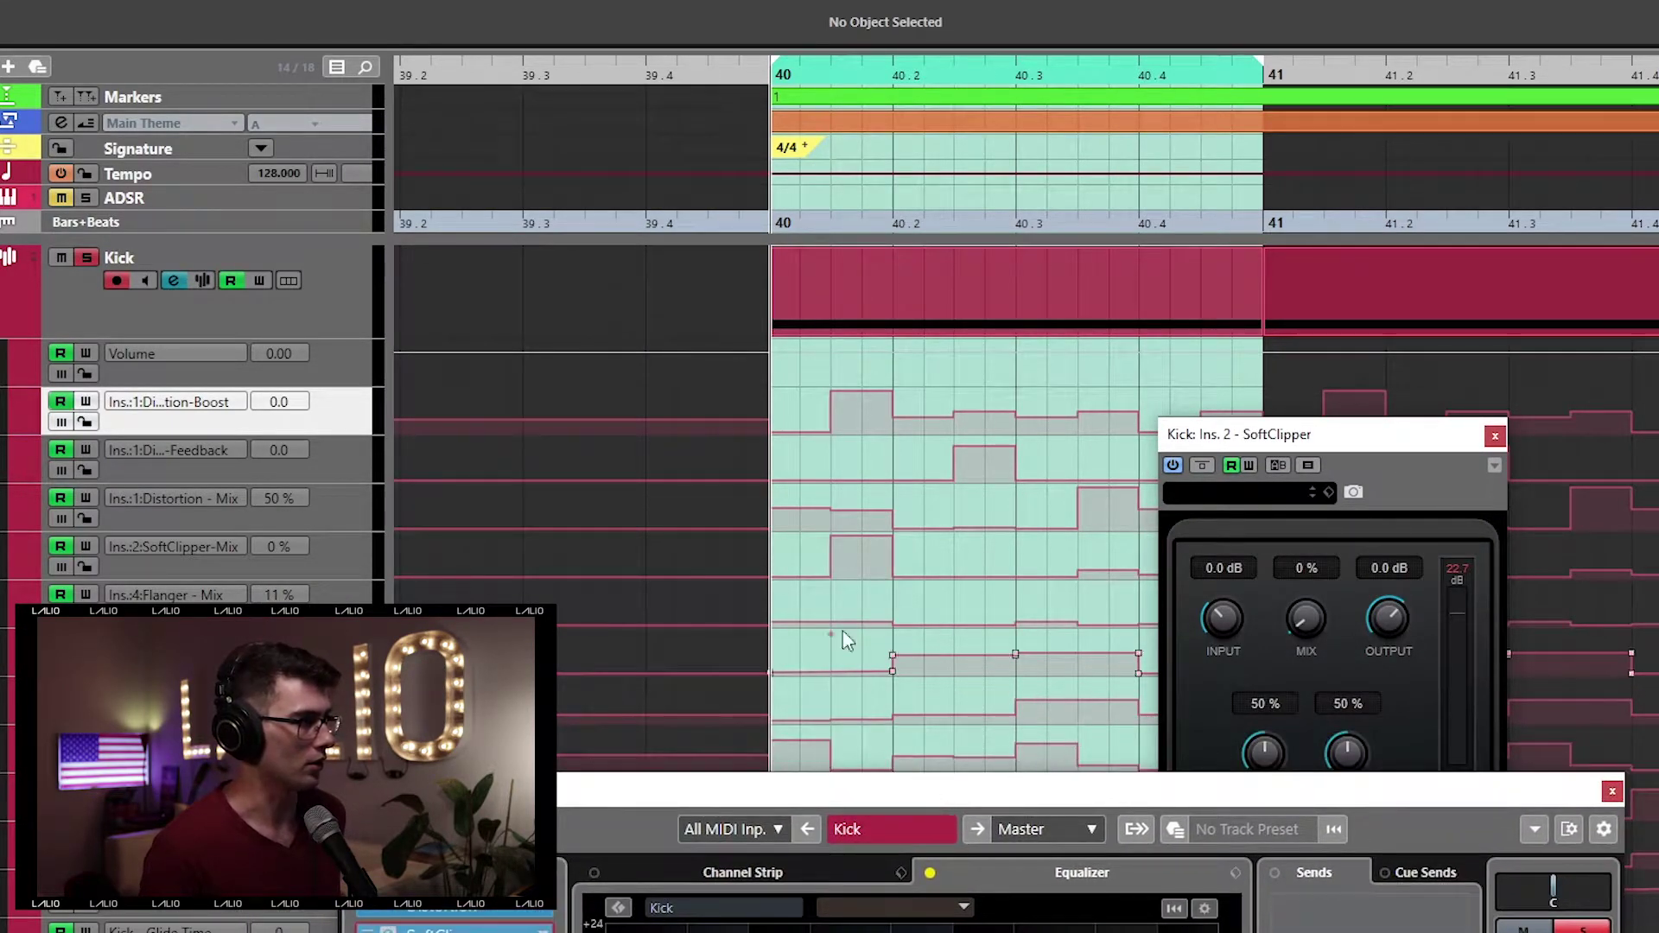
pyautogui.scroll(-3, 837, 517)
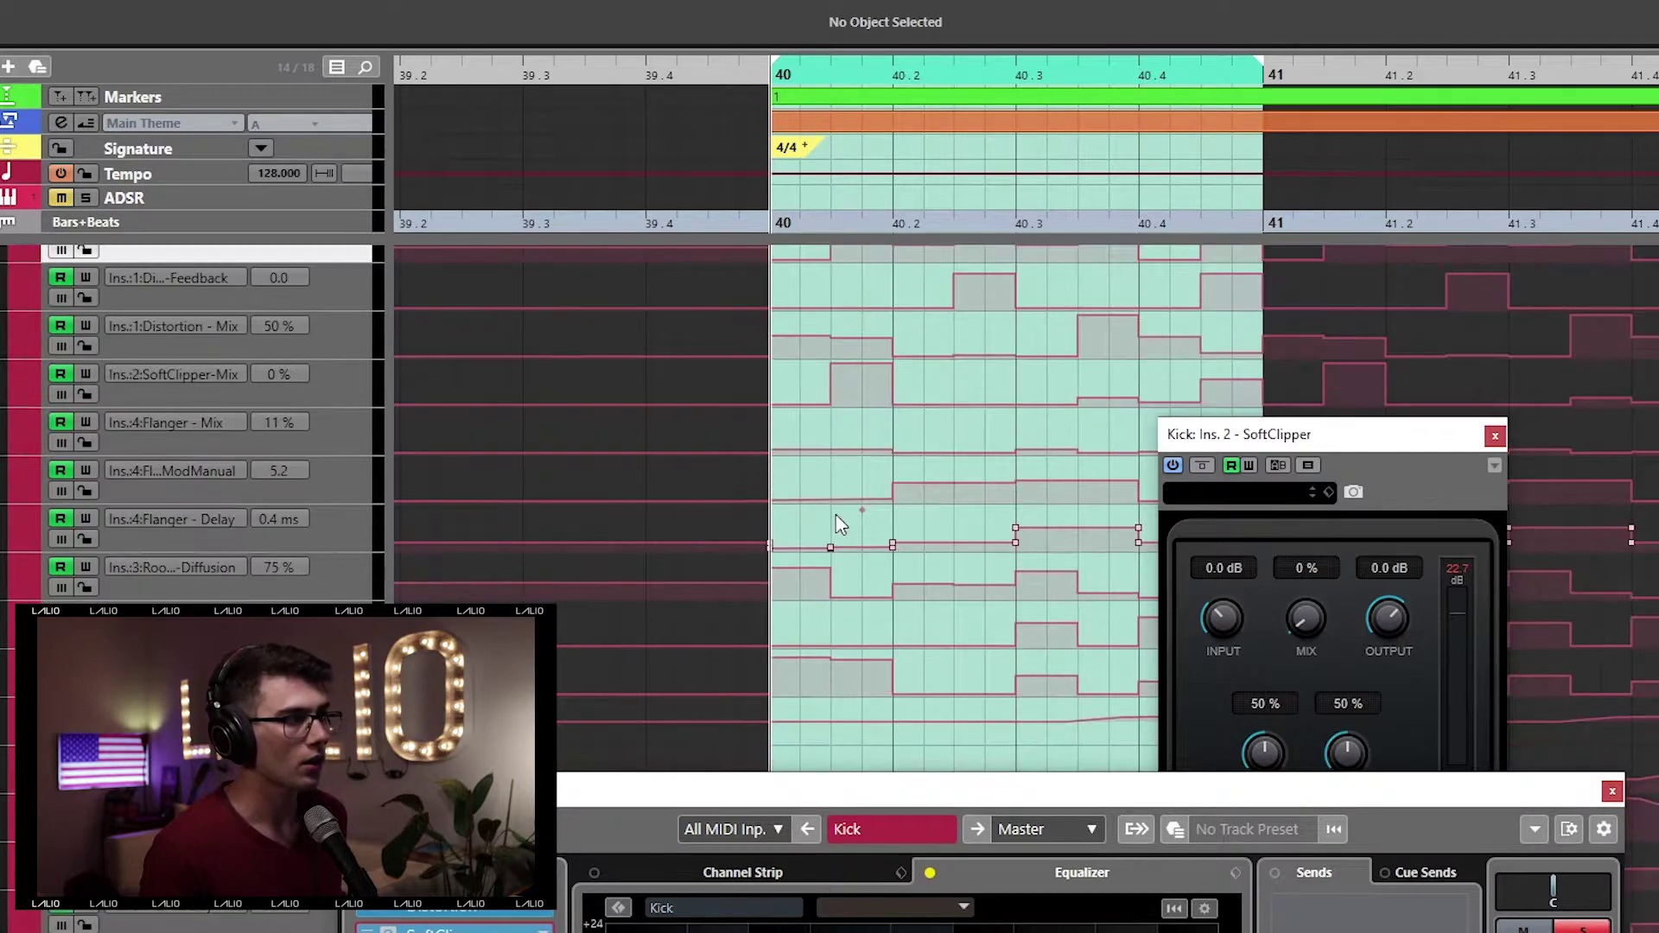
pyautogui.press('space')
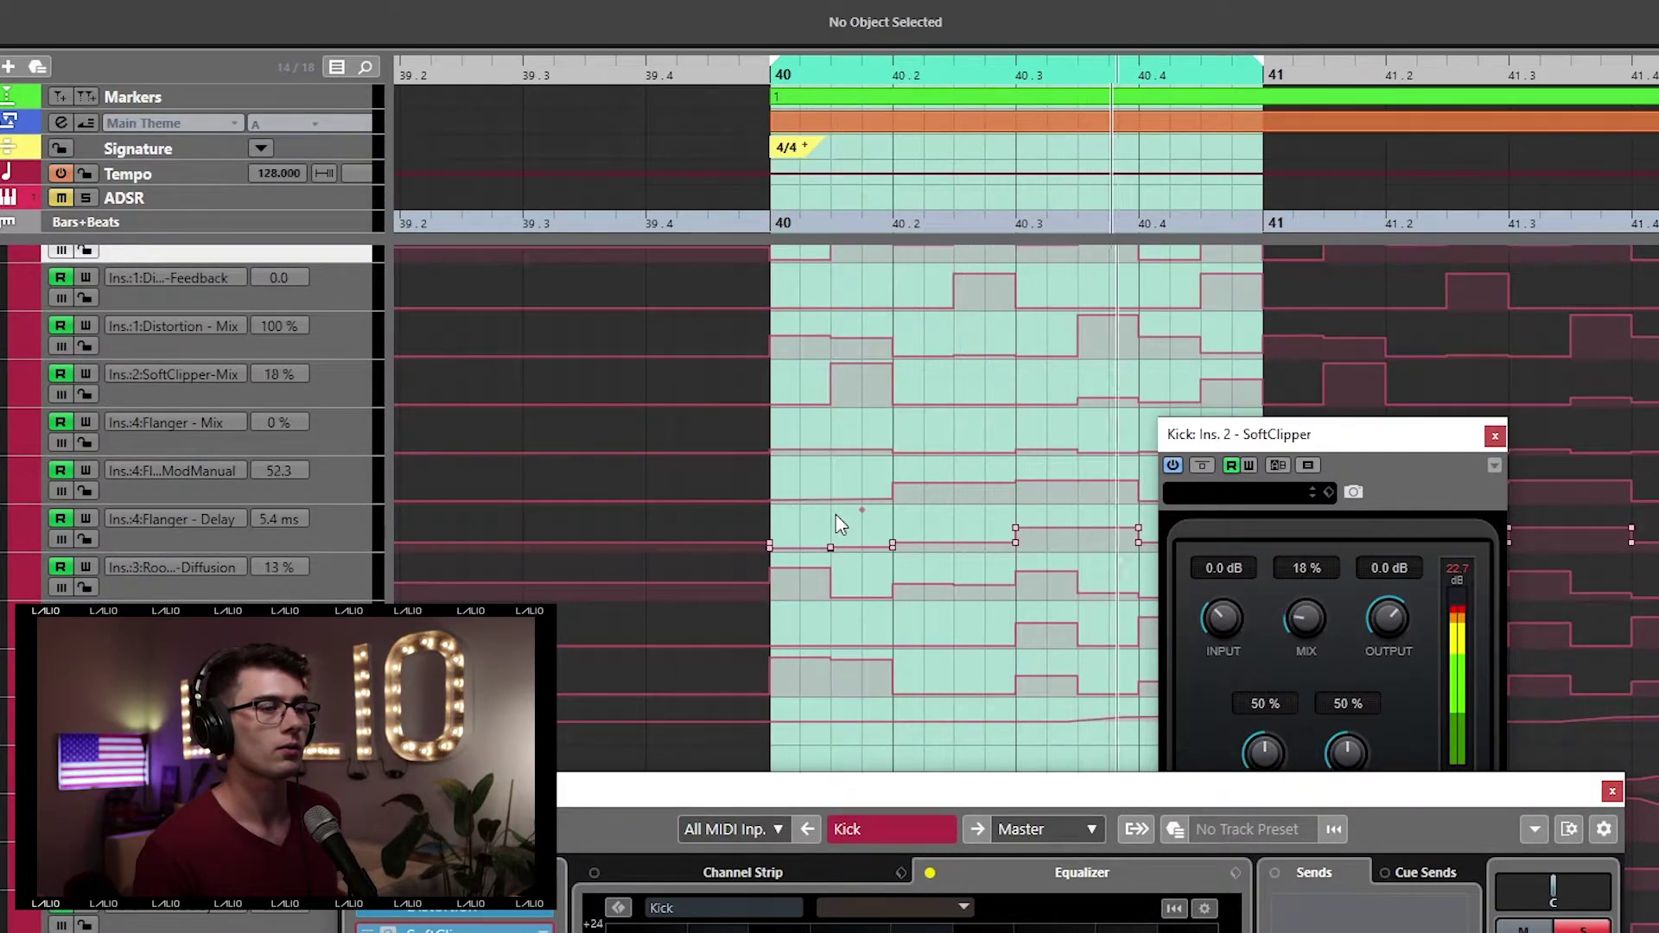
pyautogui.click(1334, 433)
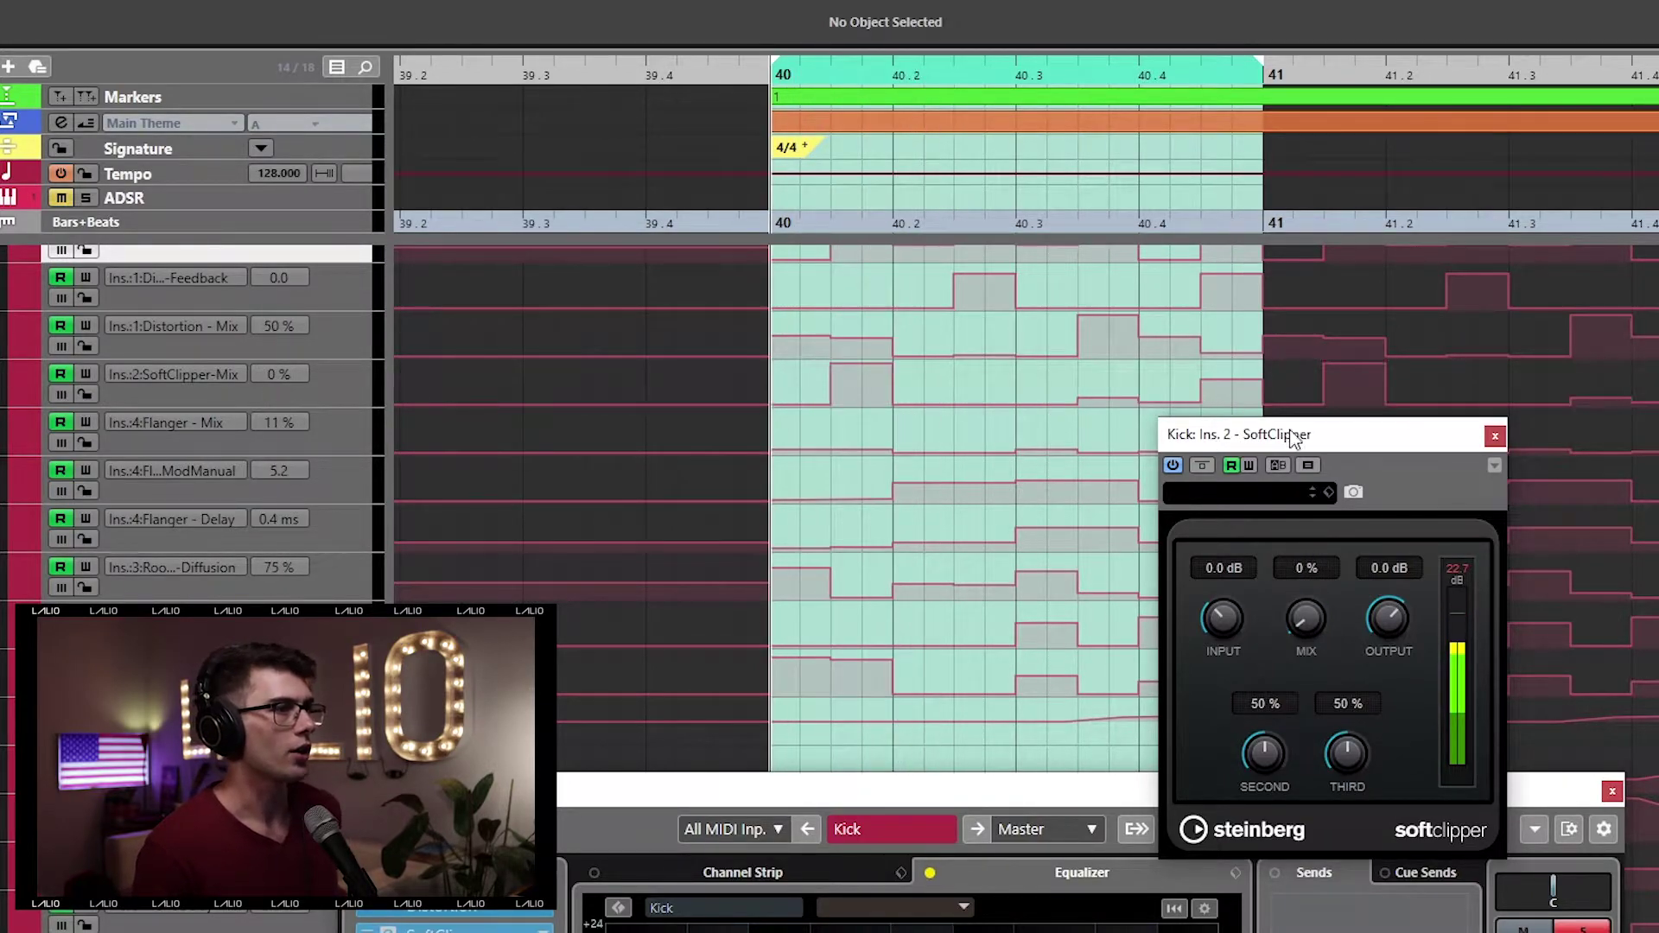
pyautogui.moveTo(1381, 447); pyautogui.dragTo(1377, 521)
pyautogui.scroll(4, 812, 558)
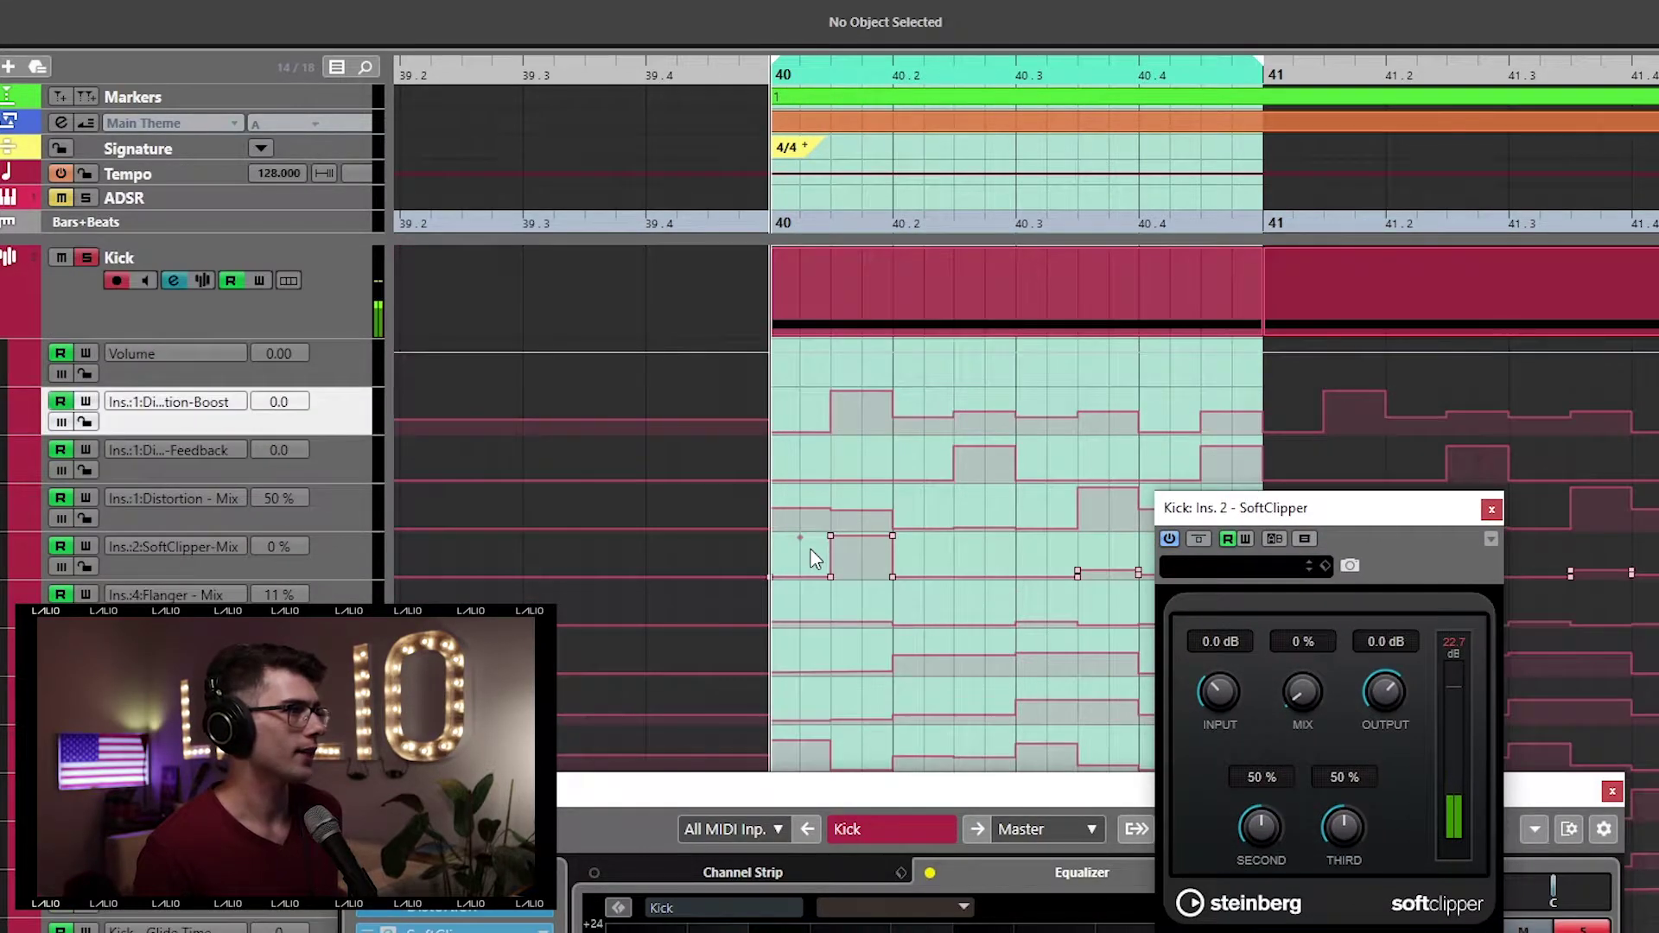
pyautogui.click(767, 554)
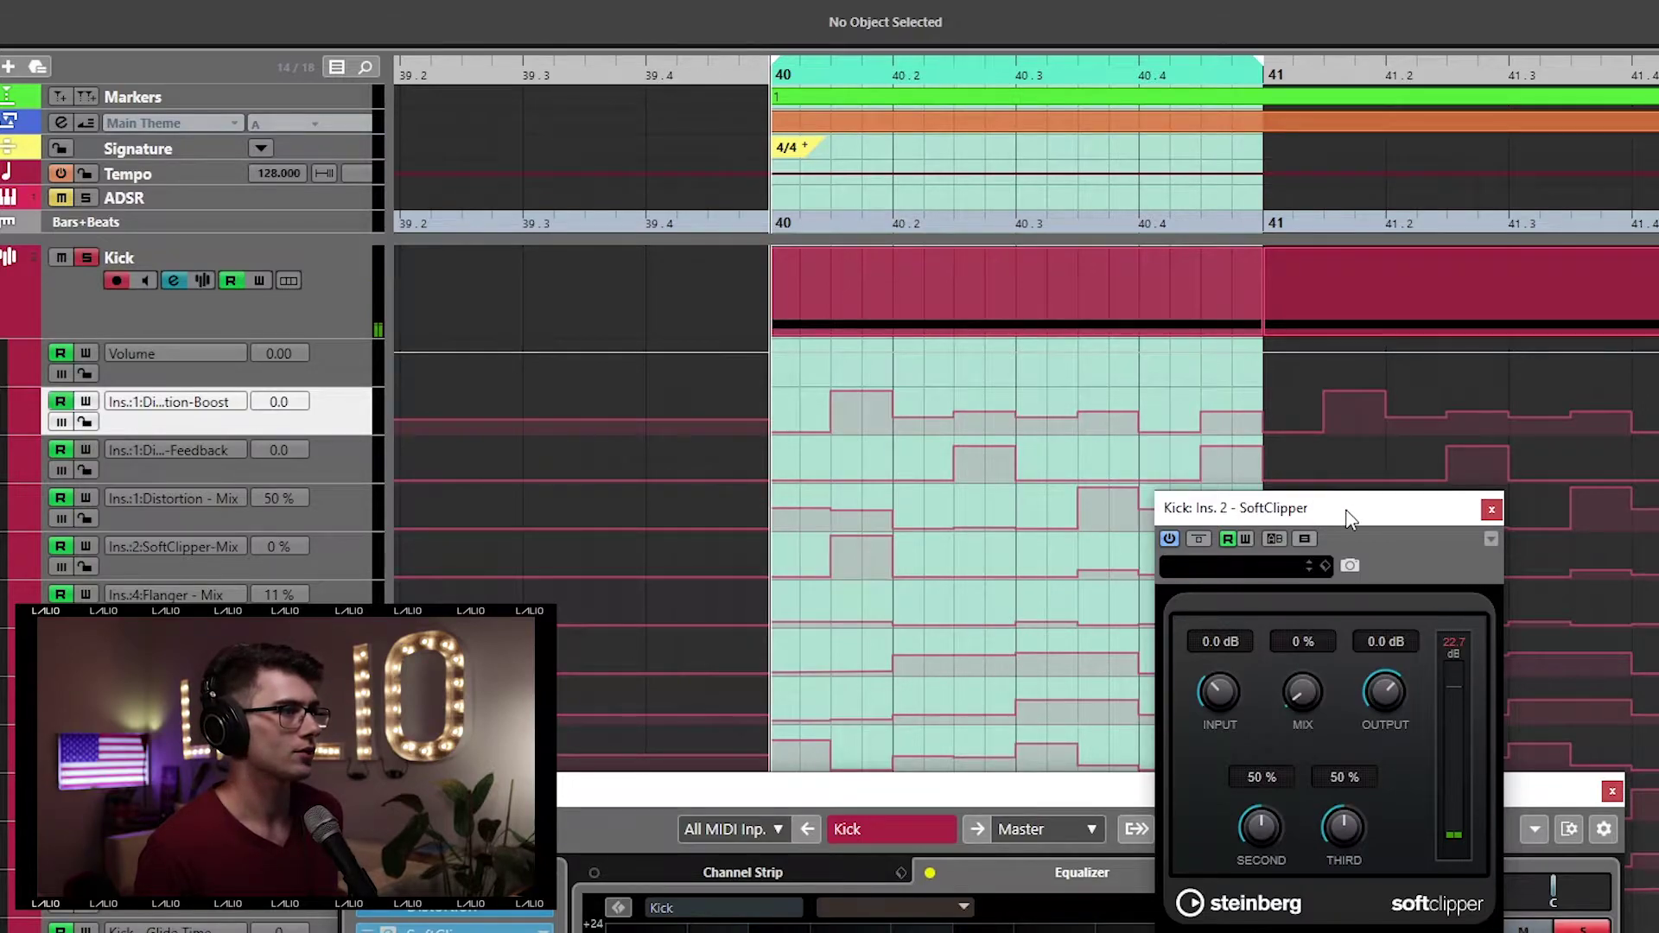
pyautogui.moveTo(1350, 519); pyautogui.dragTo(1145, 688)
pyautogui.click(986, 477)
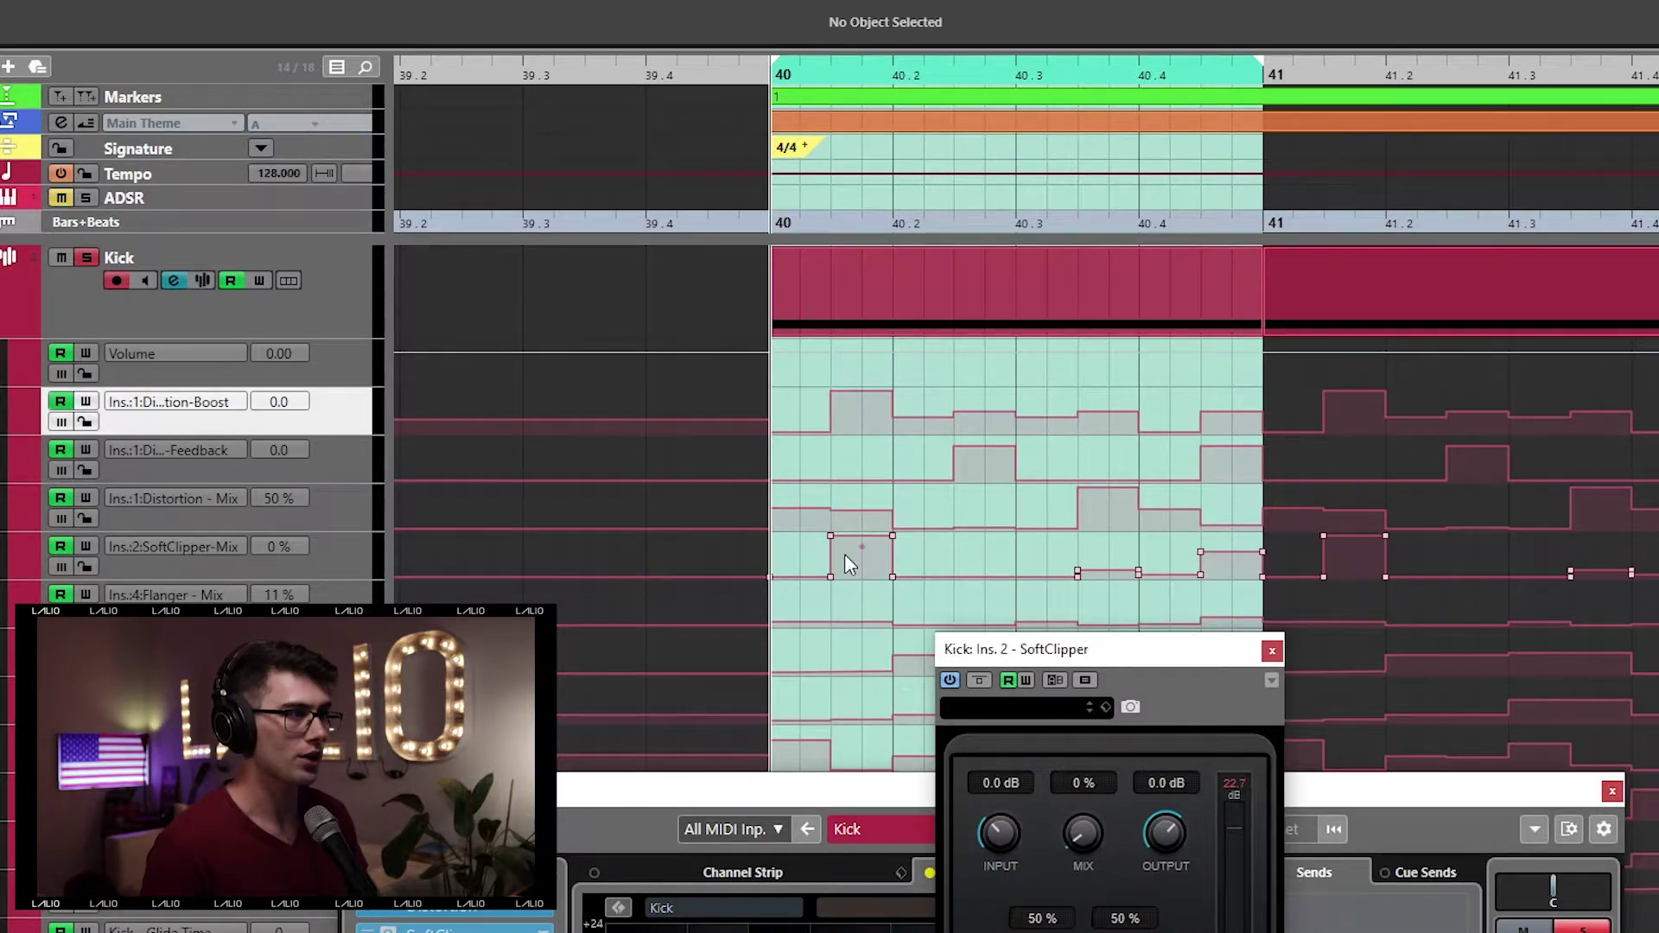
pyautogui.moveTo(1208, 670); pyautogui.dragTo(1096, 678)
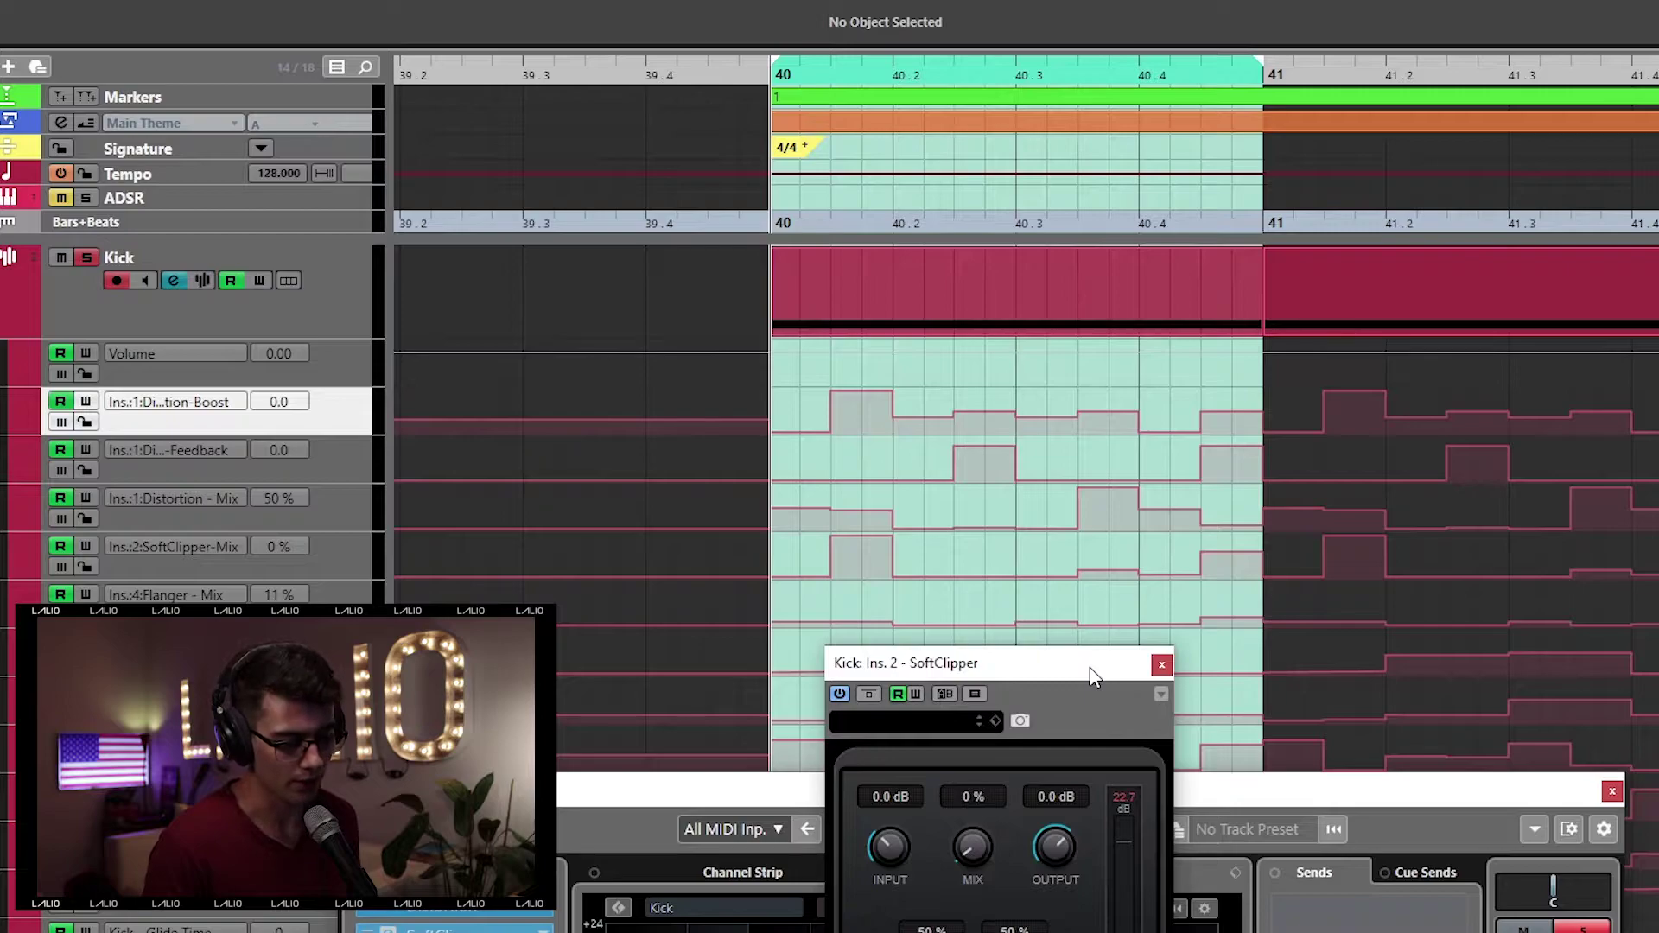
pyautogui.press('space')
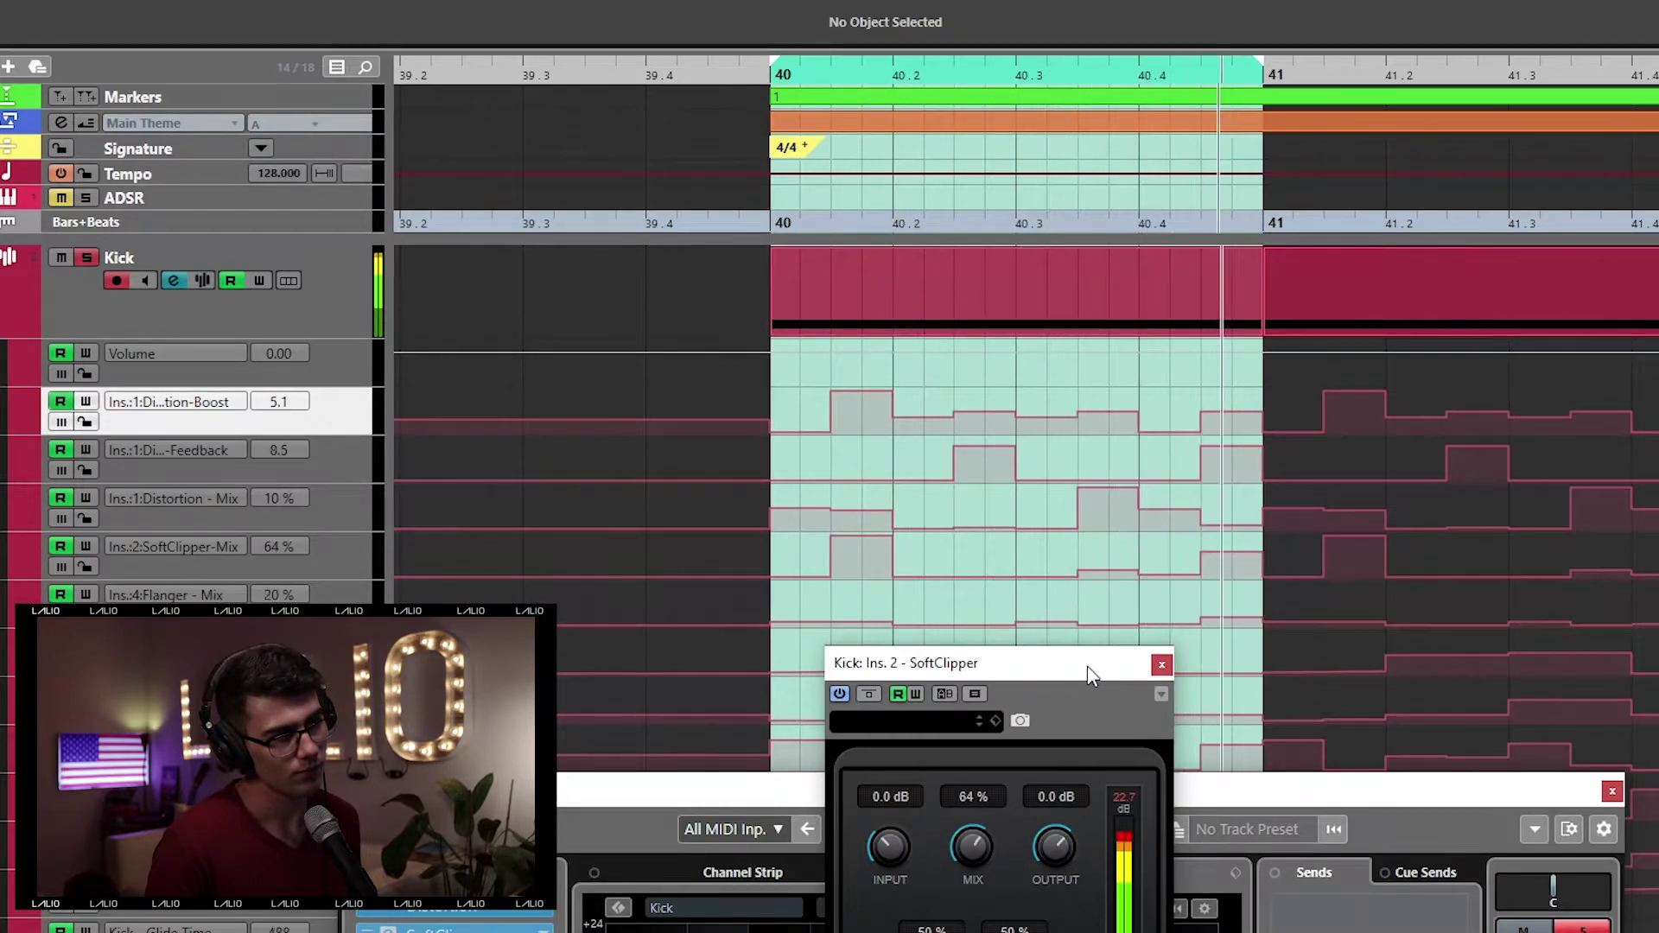
pyautogui.press('space')
pyautogui.click(841, 563)
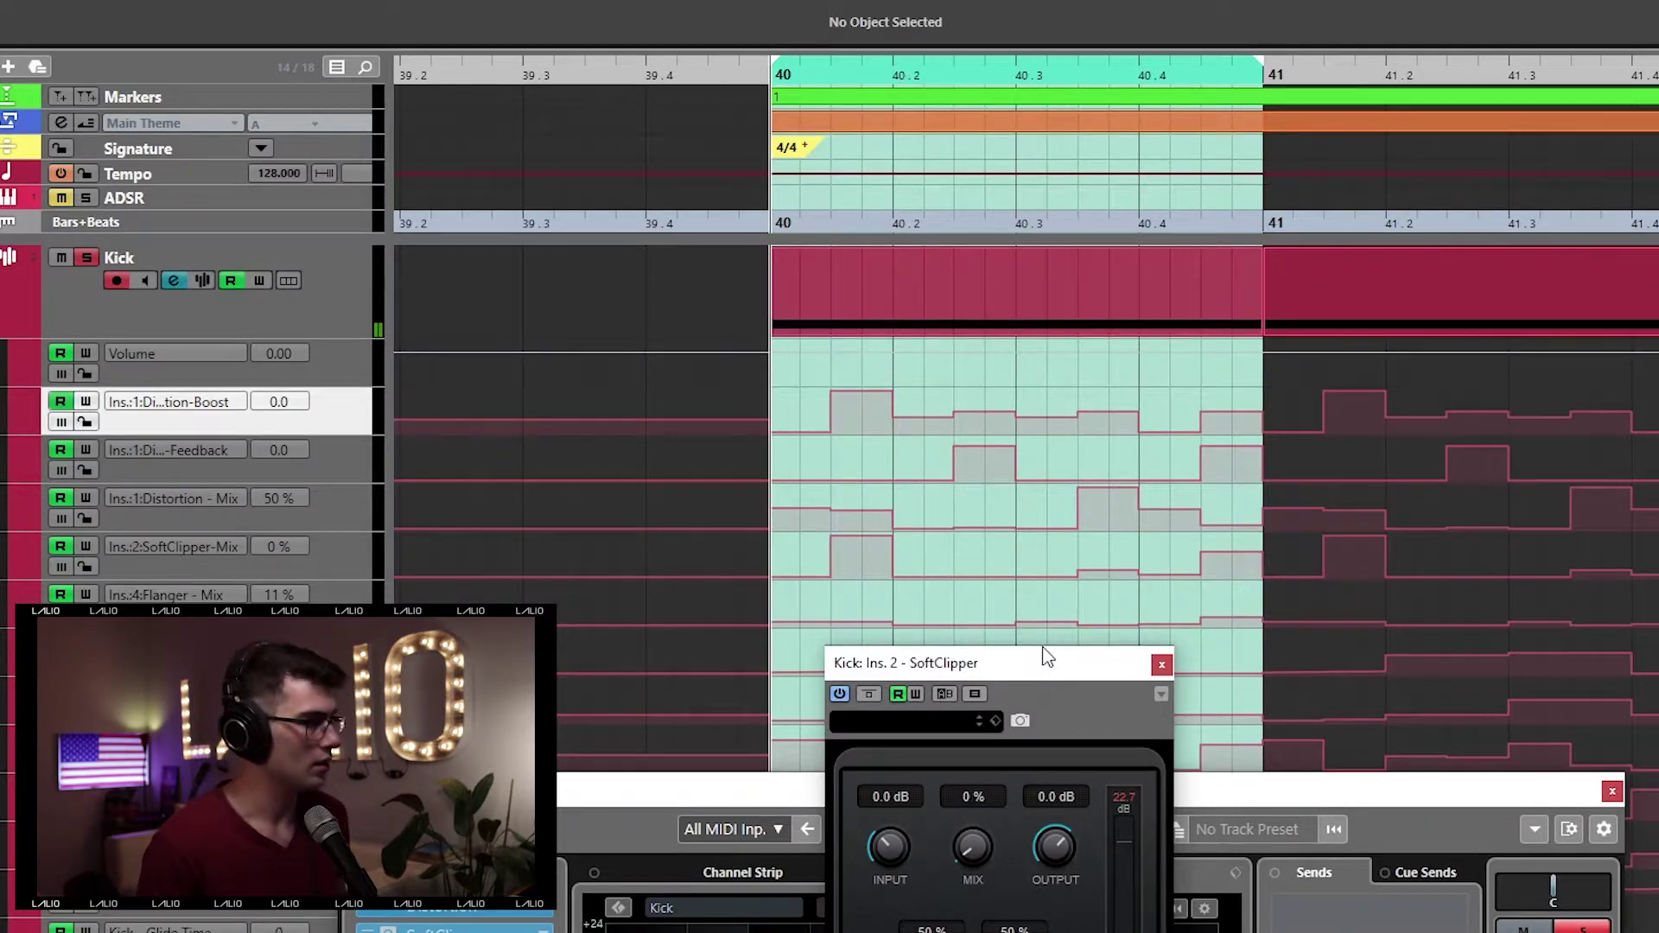
pyautogui.moveTo(1047, 656); pyautogui.dragTo(1490, 378)
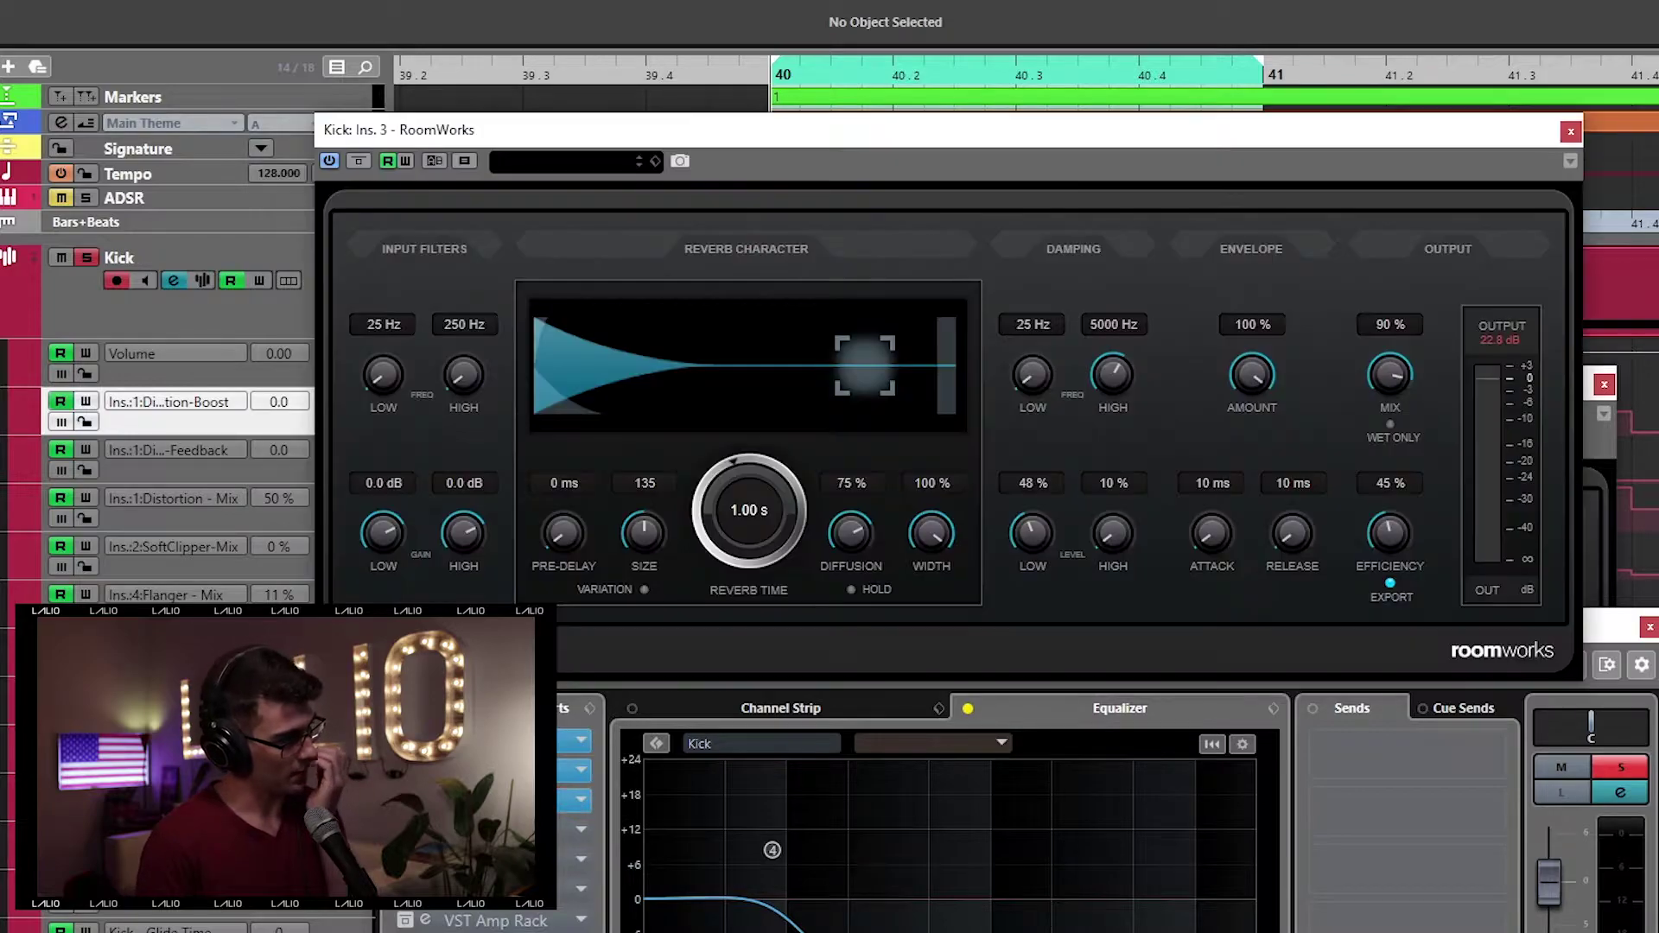
# Step: Open the RoomWorks reverb from insert slot 3 and select its Mix, Release and Diffusion lanes
pyautogui.click(546, 800)
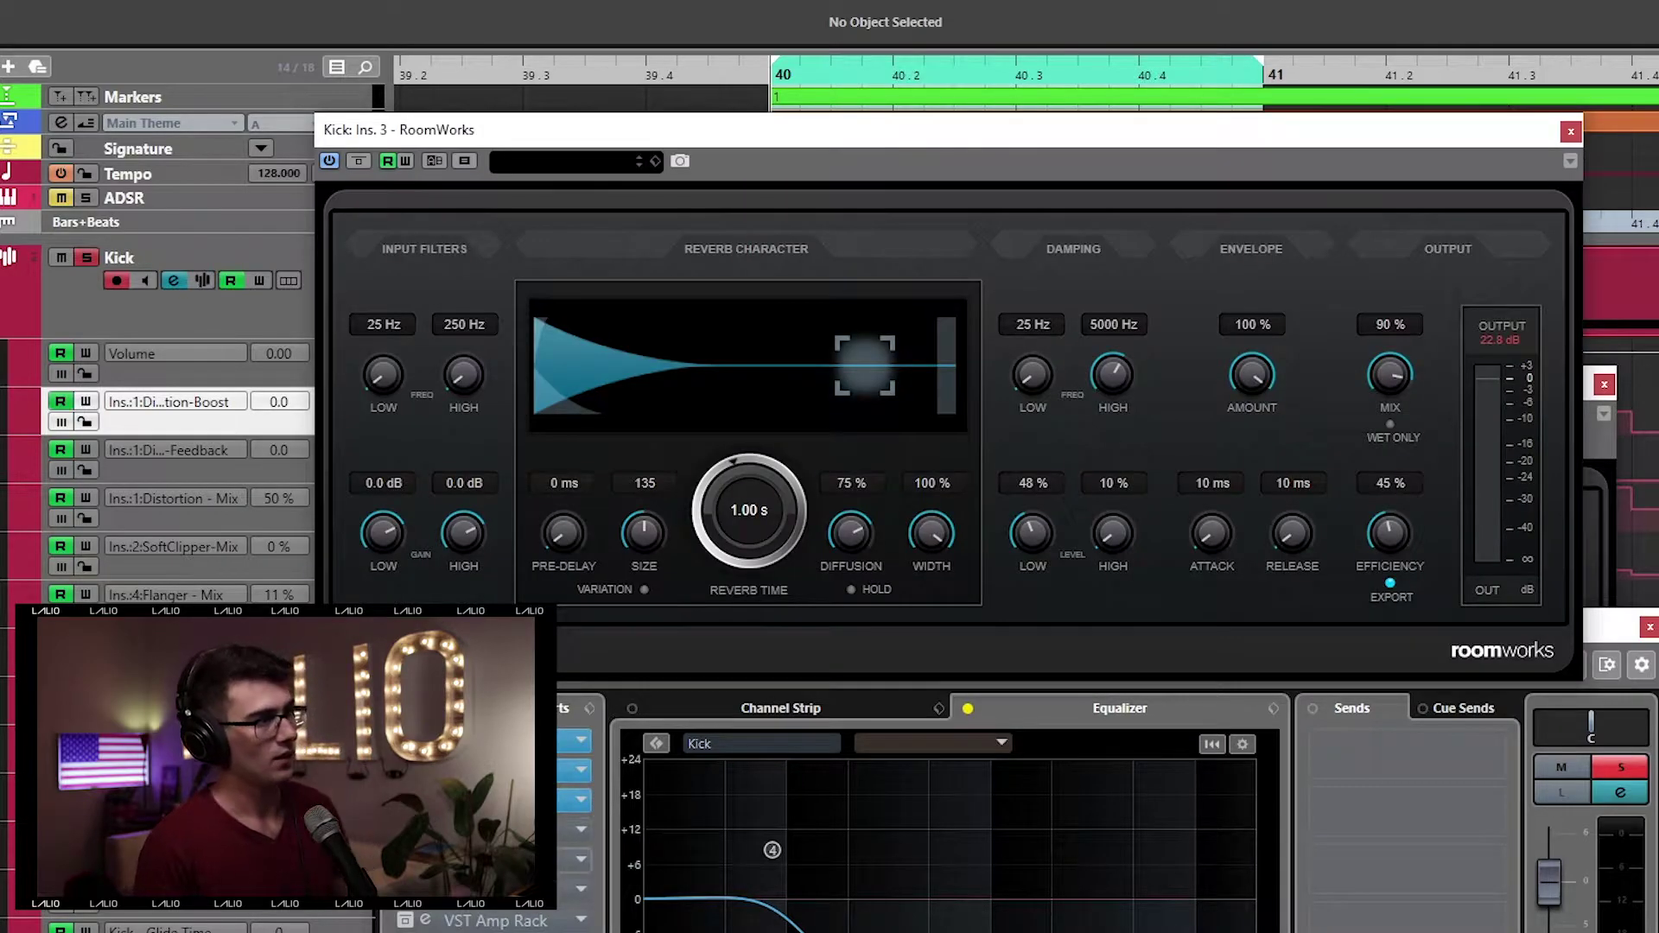
pyautogui.moveTo(819, 138); pyautogui.dragTo(935, 341)
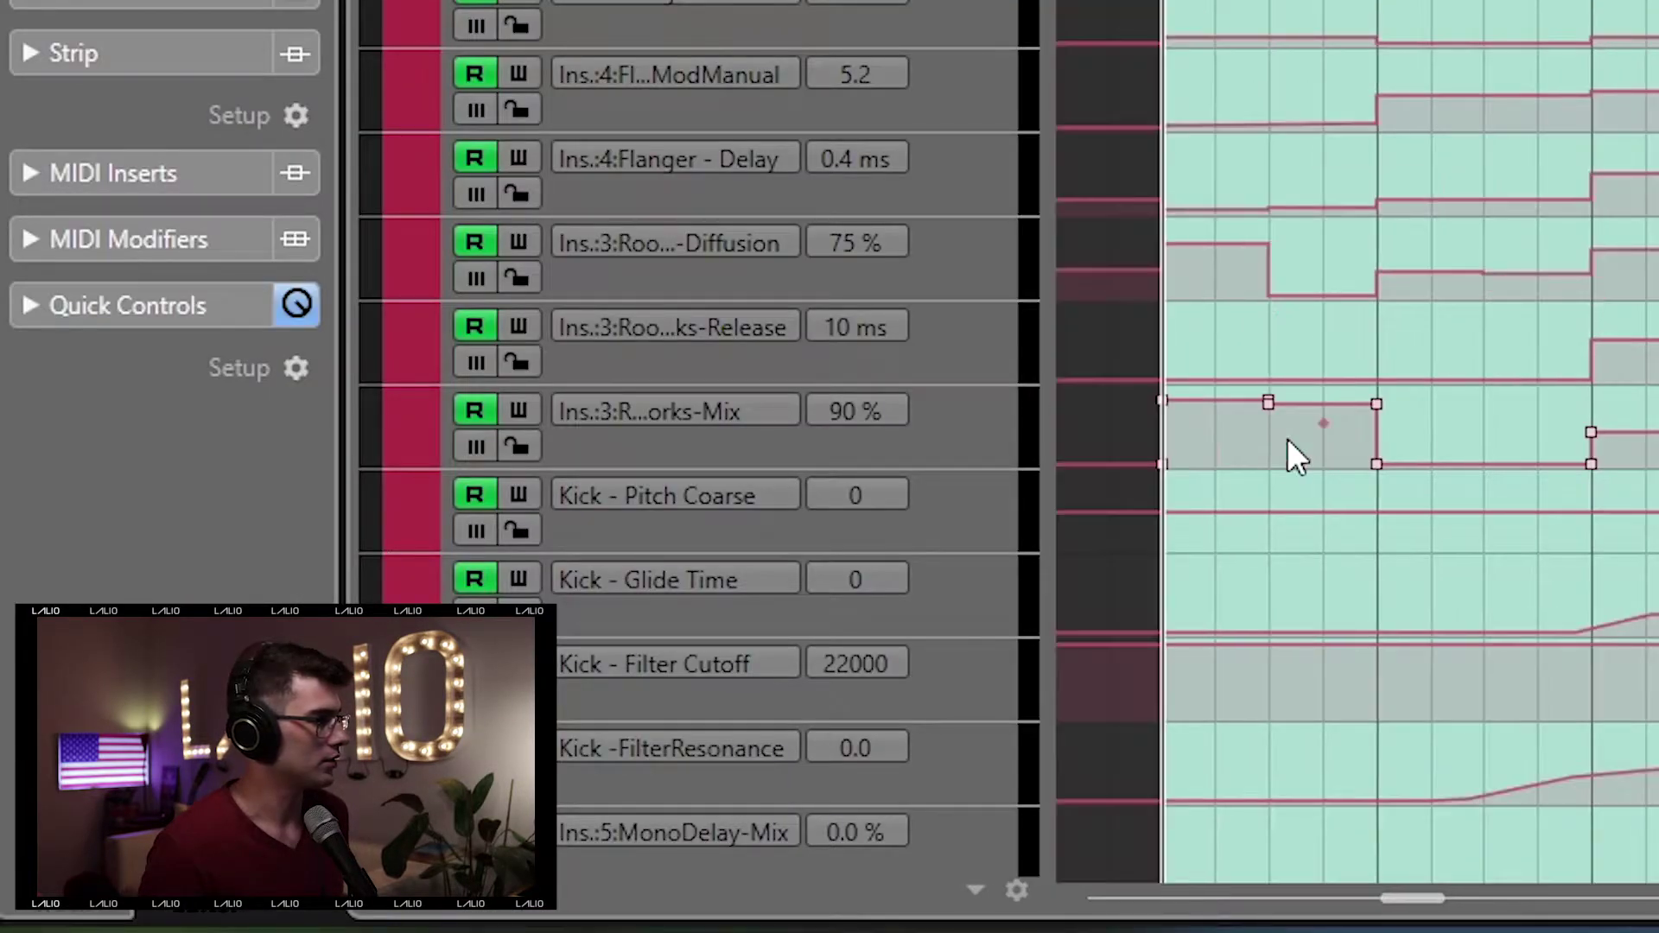
pyautogui.click(806, 399)
pyautogui.keyDown('shift'); pyautogui.click(771, 370); pyautogui.keyUp('shift')
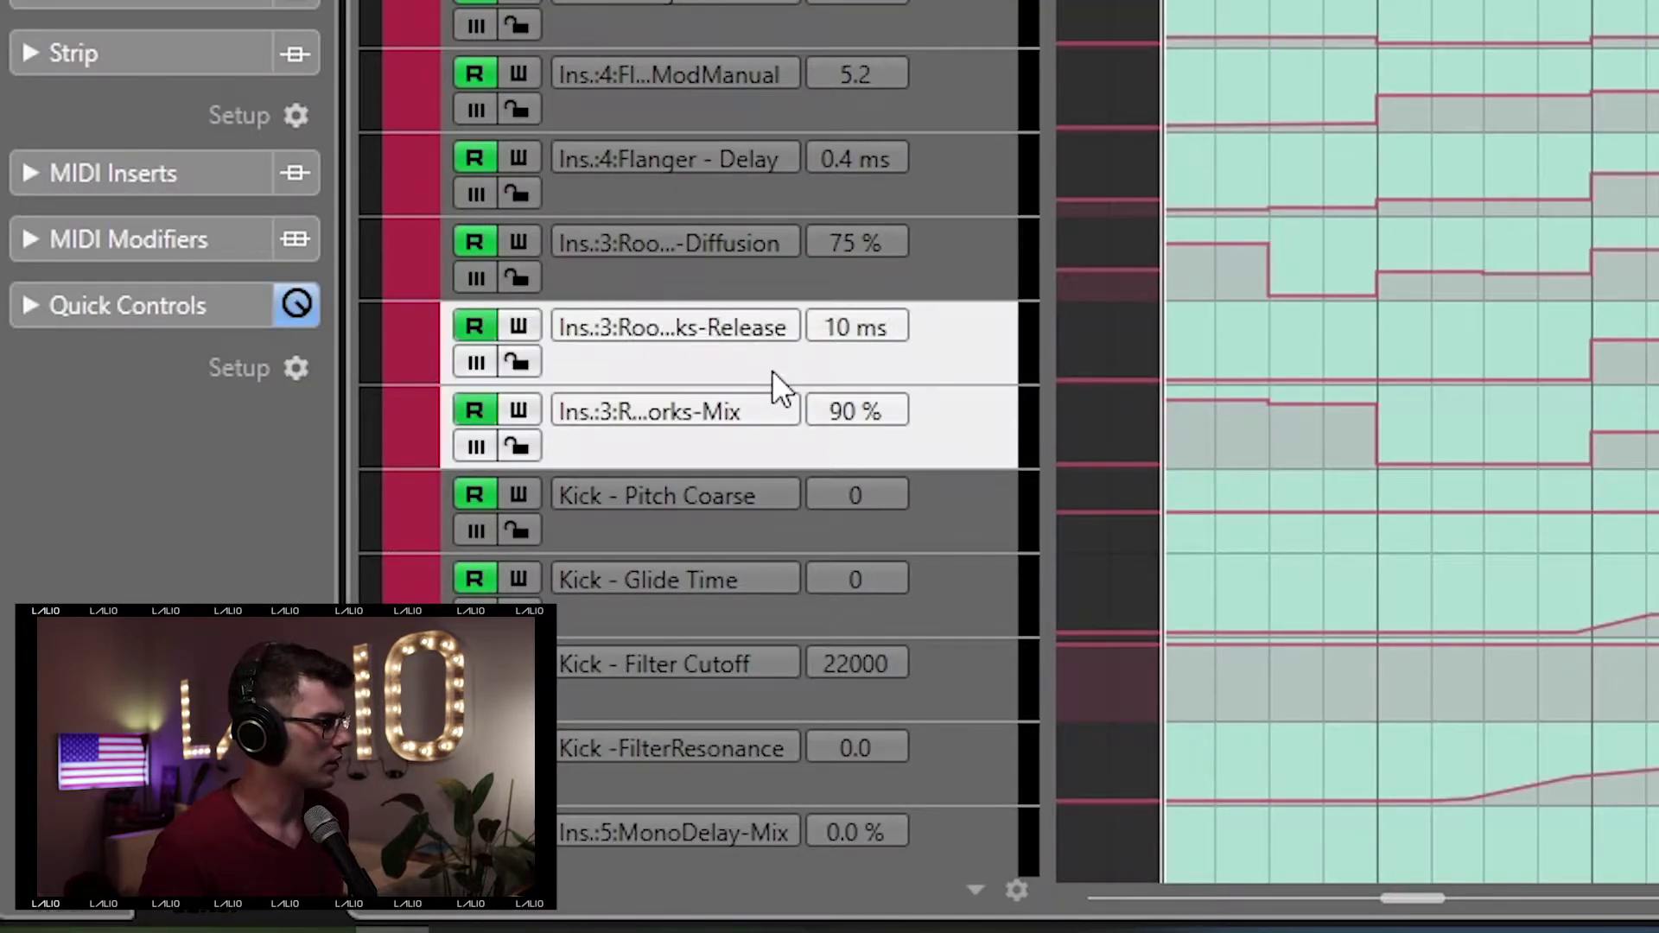
pyautogui.keyDown('shift'); pyautogui.click(770, 285); pyautogui.keyUp('shift')
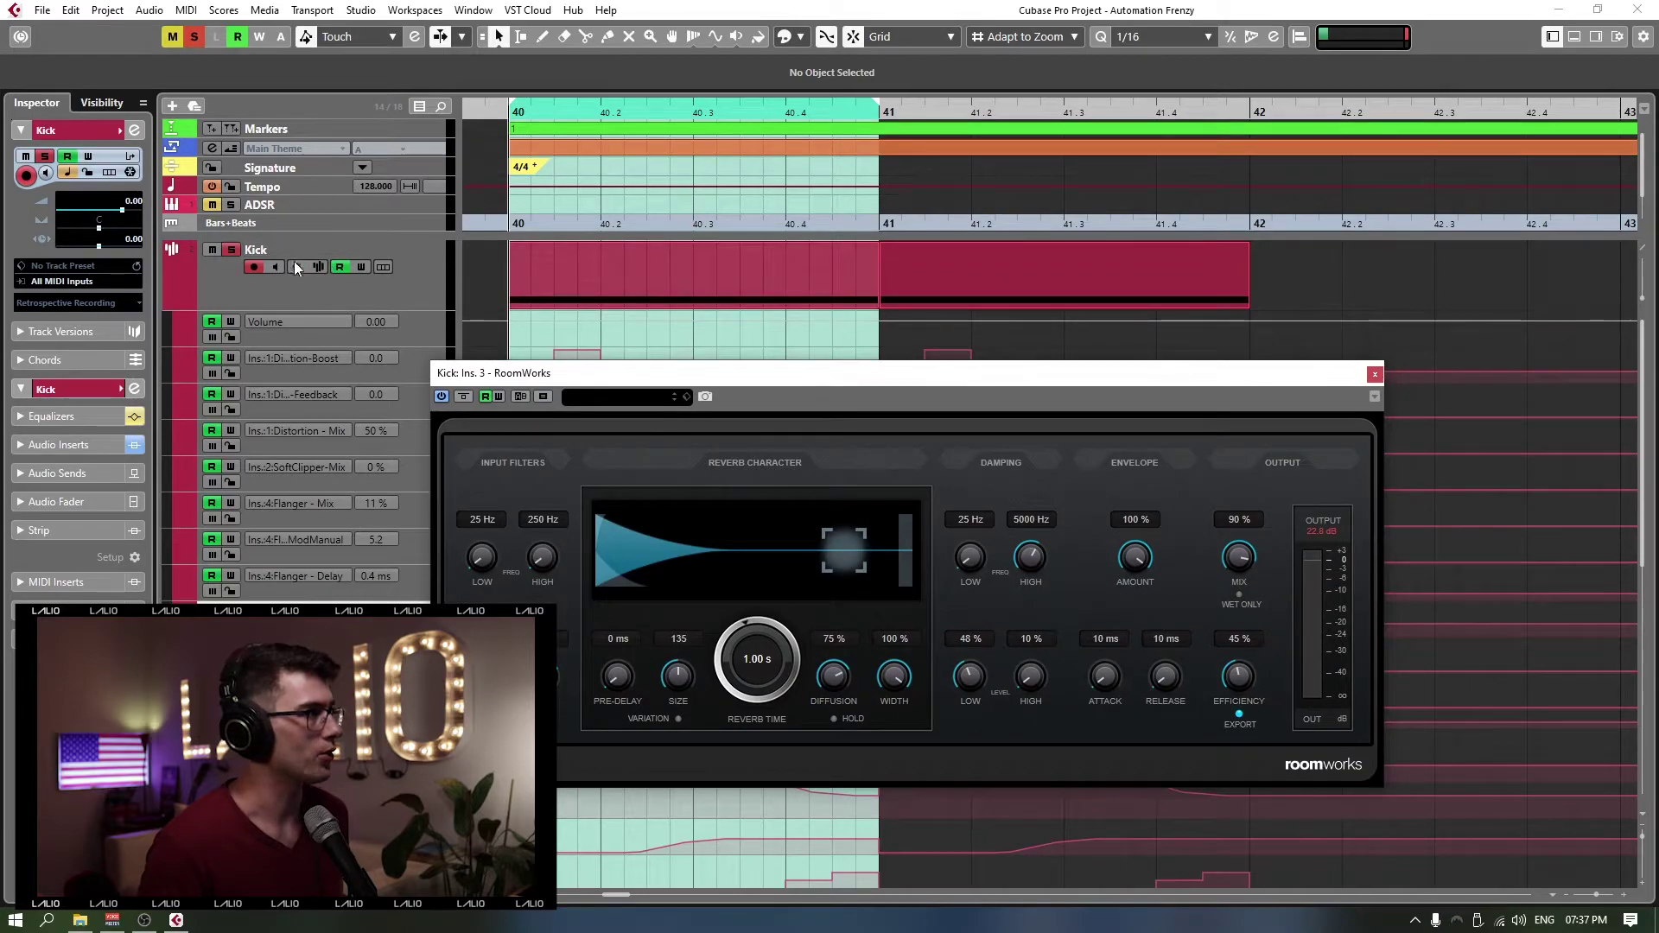
# Step: Open the Kick's Channel Settings and play the loop with RoomWorks in front
pyautogui.click(296, 267)
pyautogui.press('space')
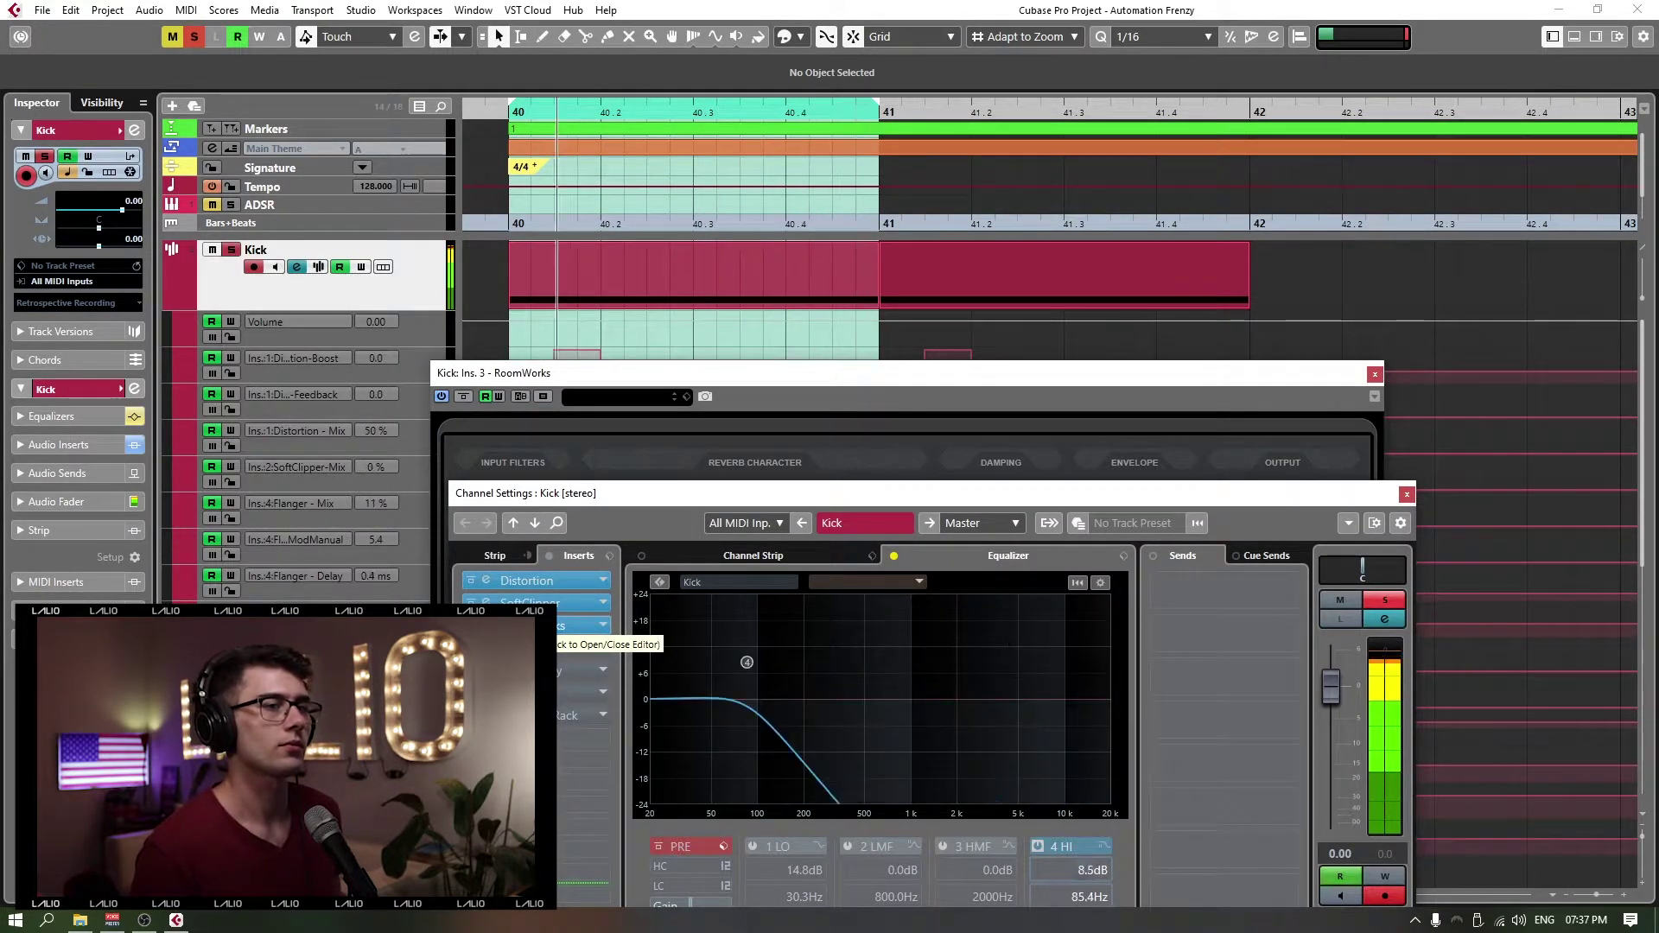
pyautogui.click(883, 377)
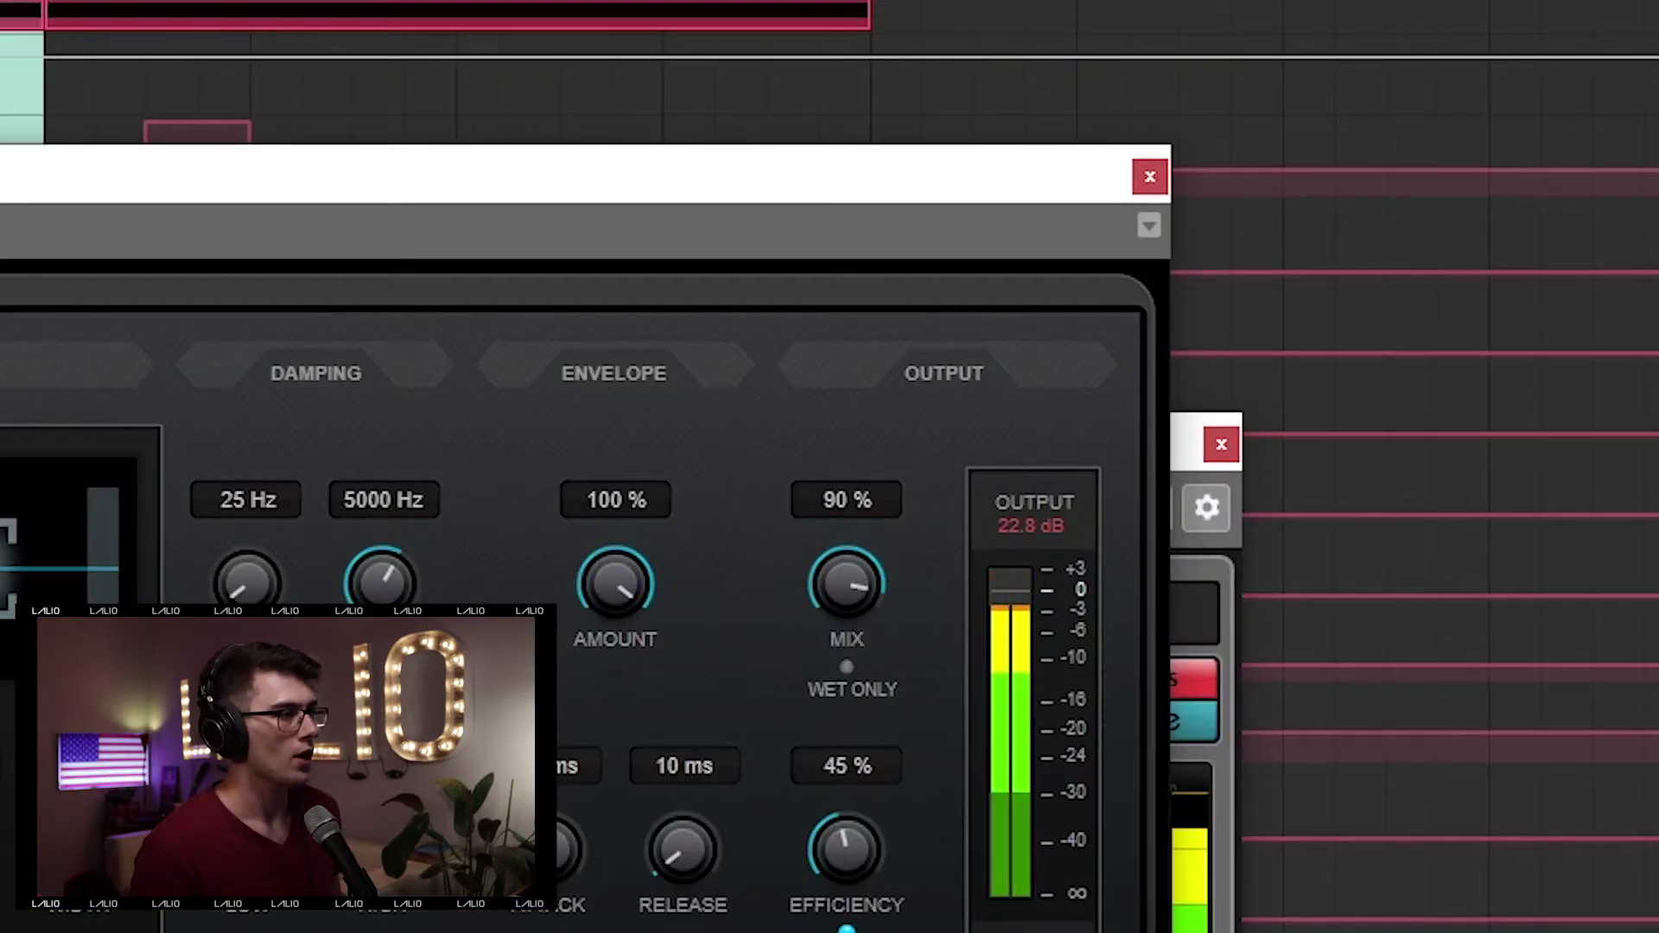
pyautogui.press('Escape')
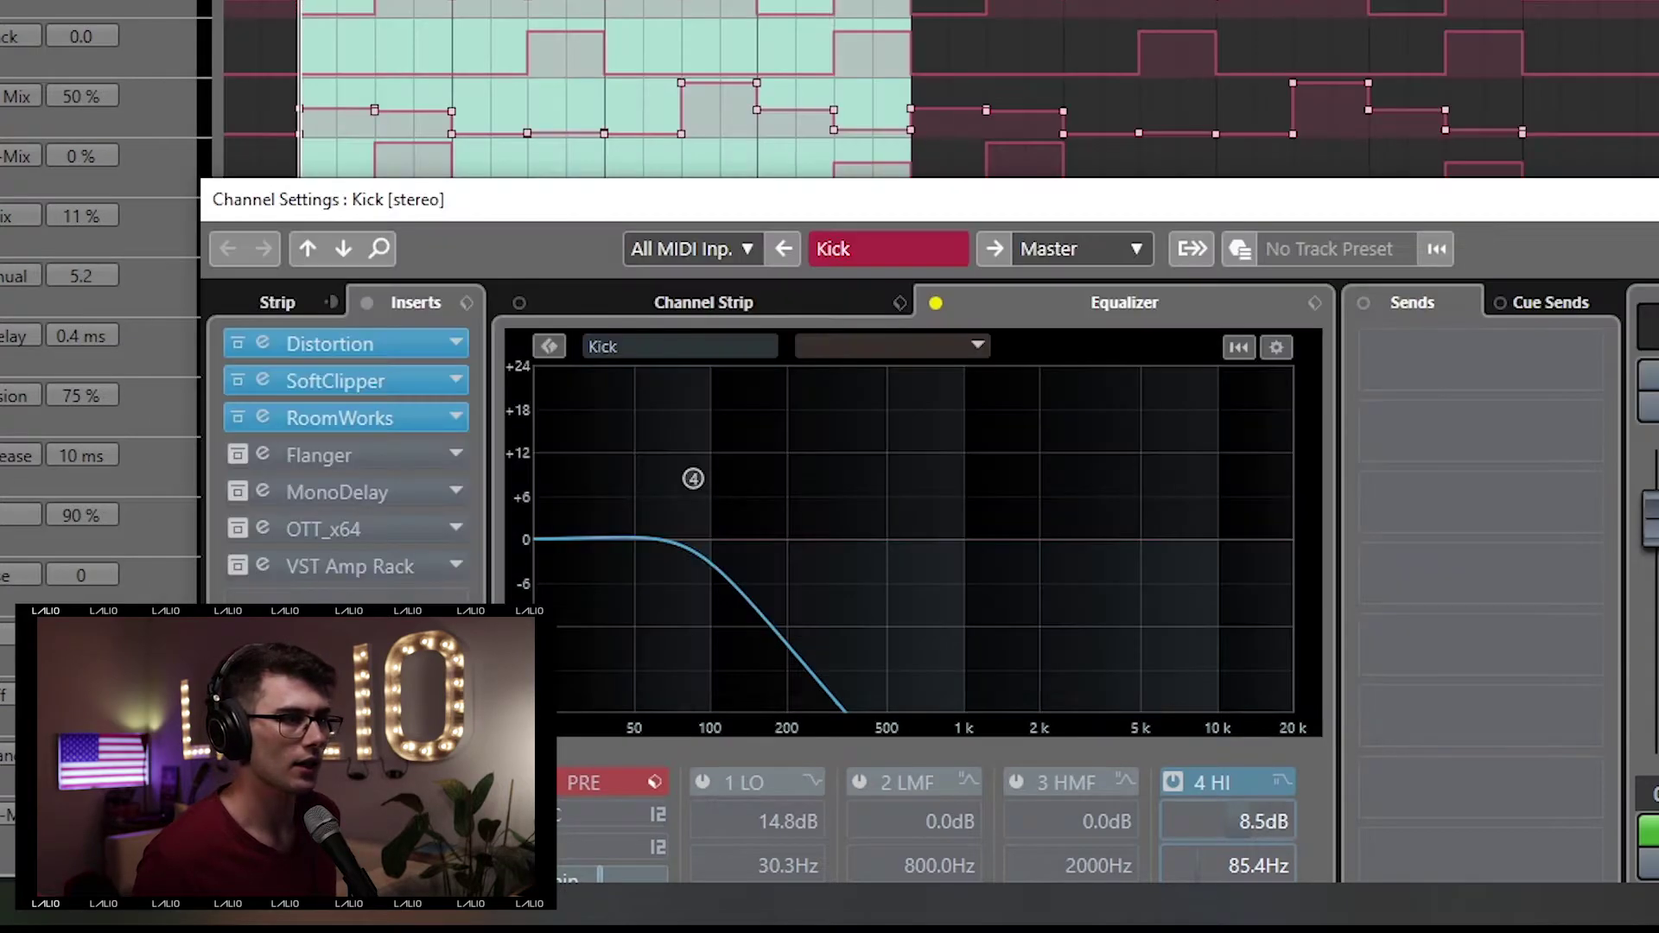
pyautogui.press('Escape')
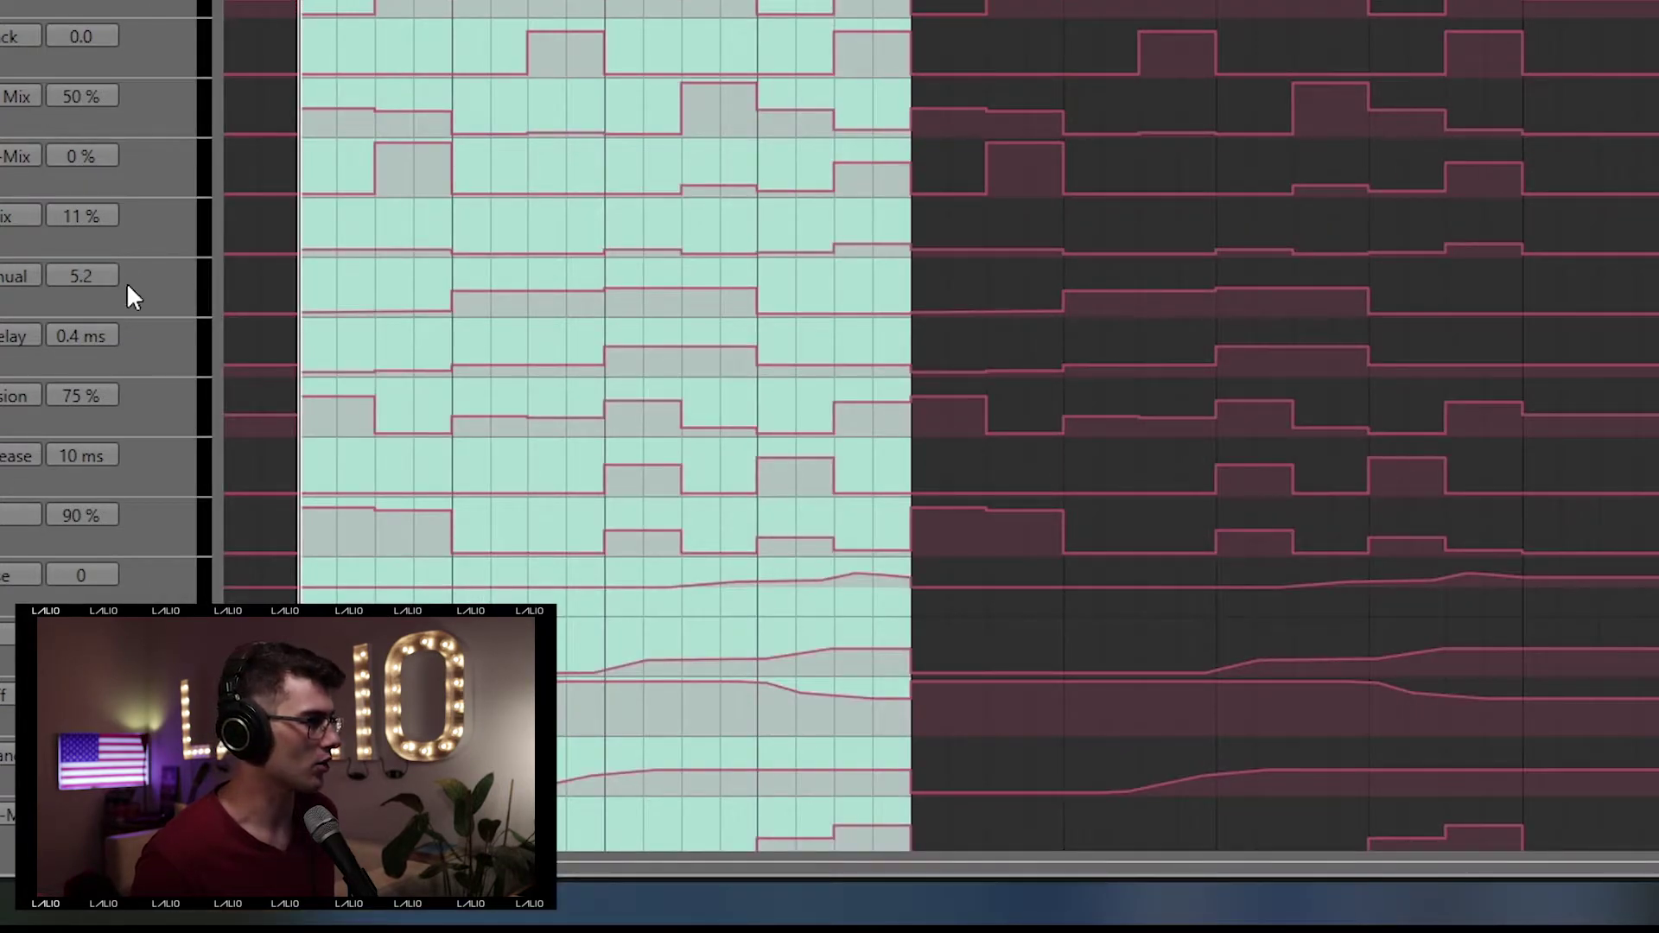
pyautogui.click(169, 544)
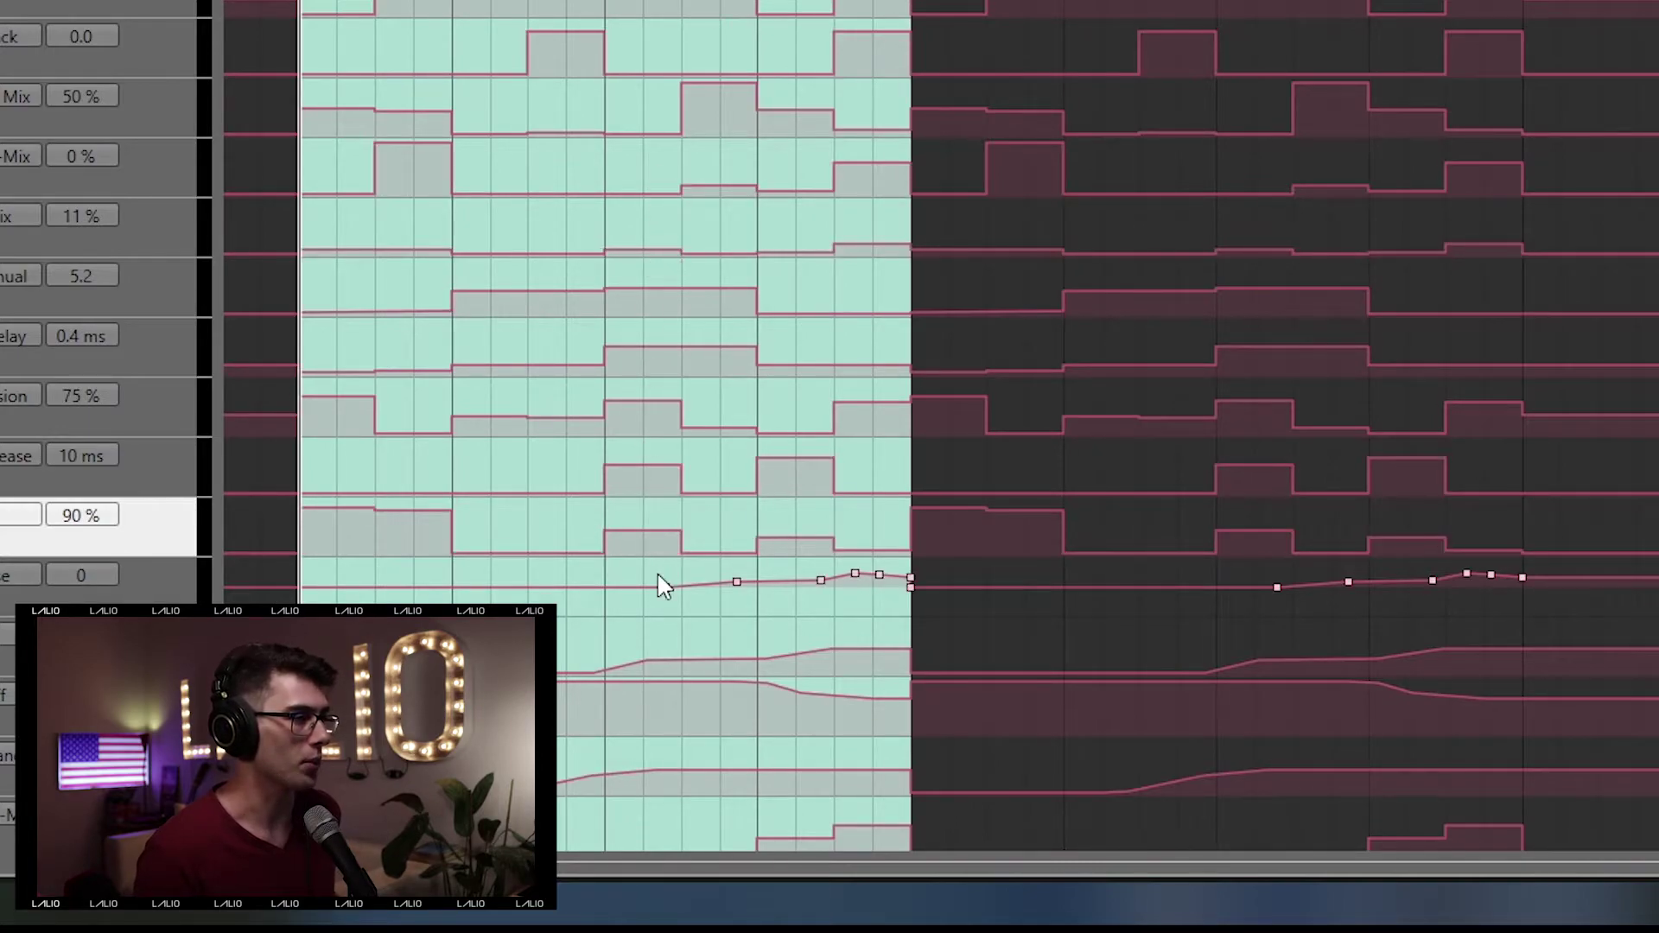
pyautogui.press('space')
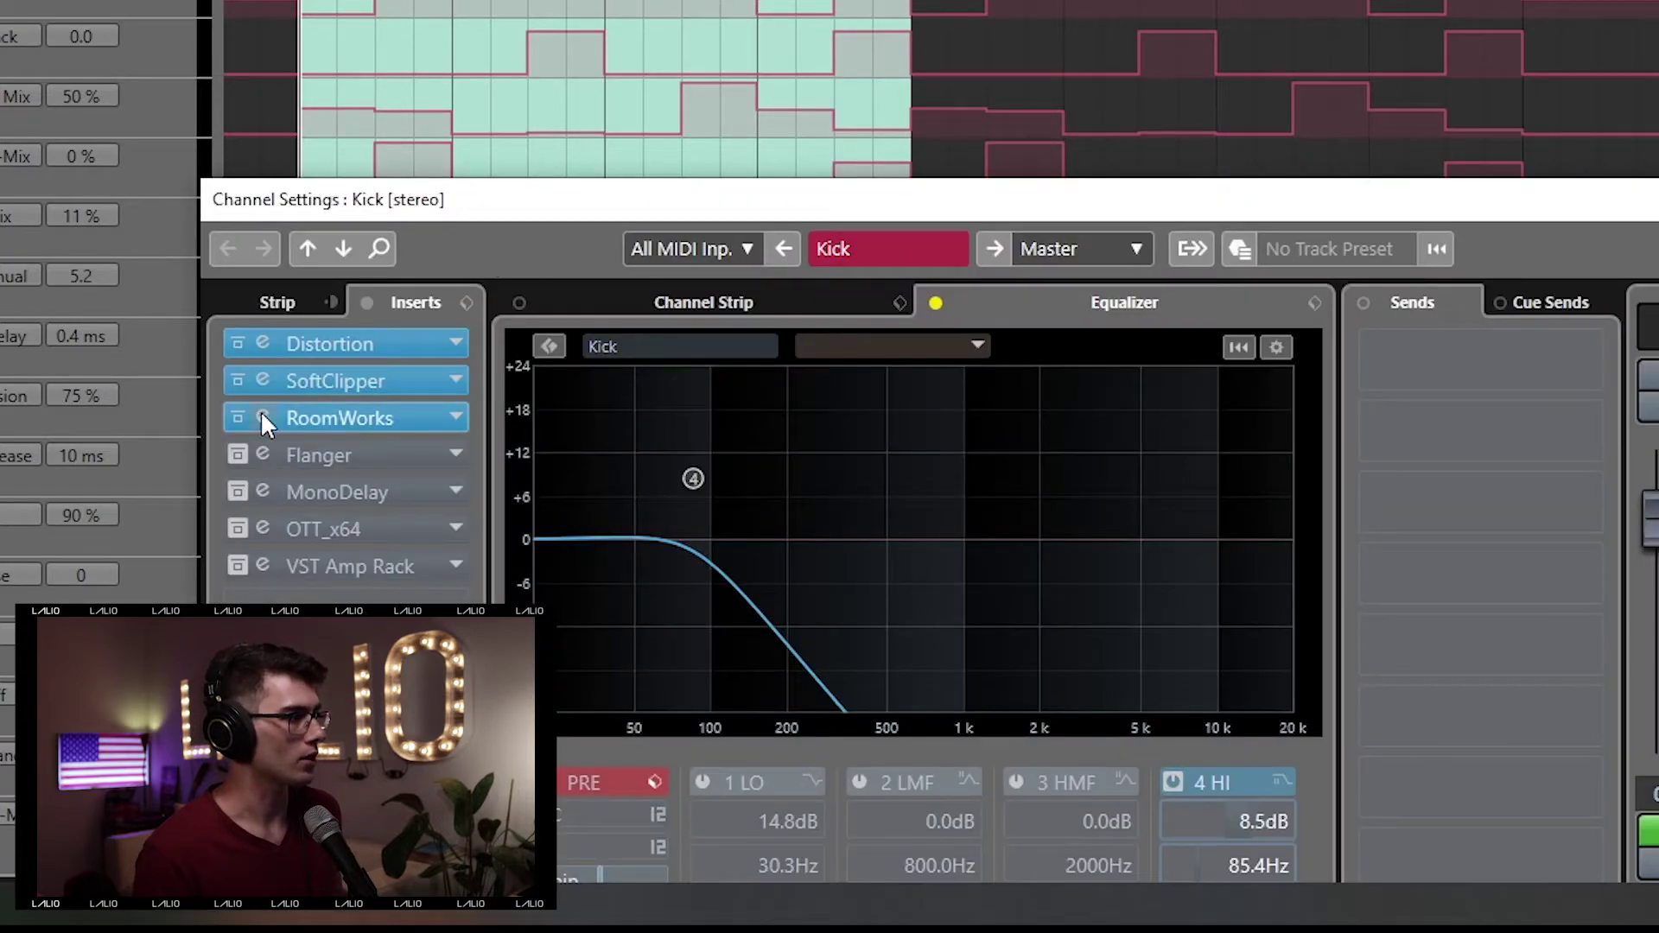
pyautogui.click(261, 411)
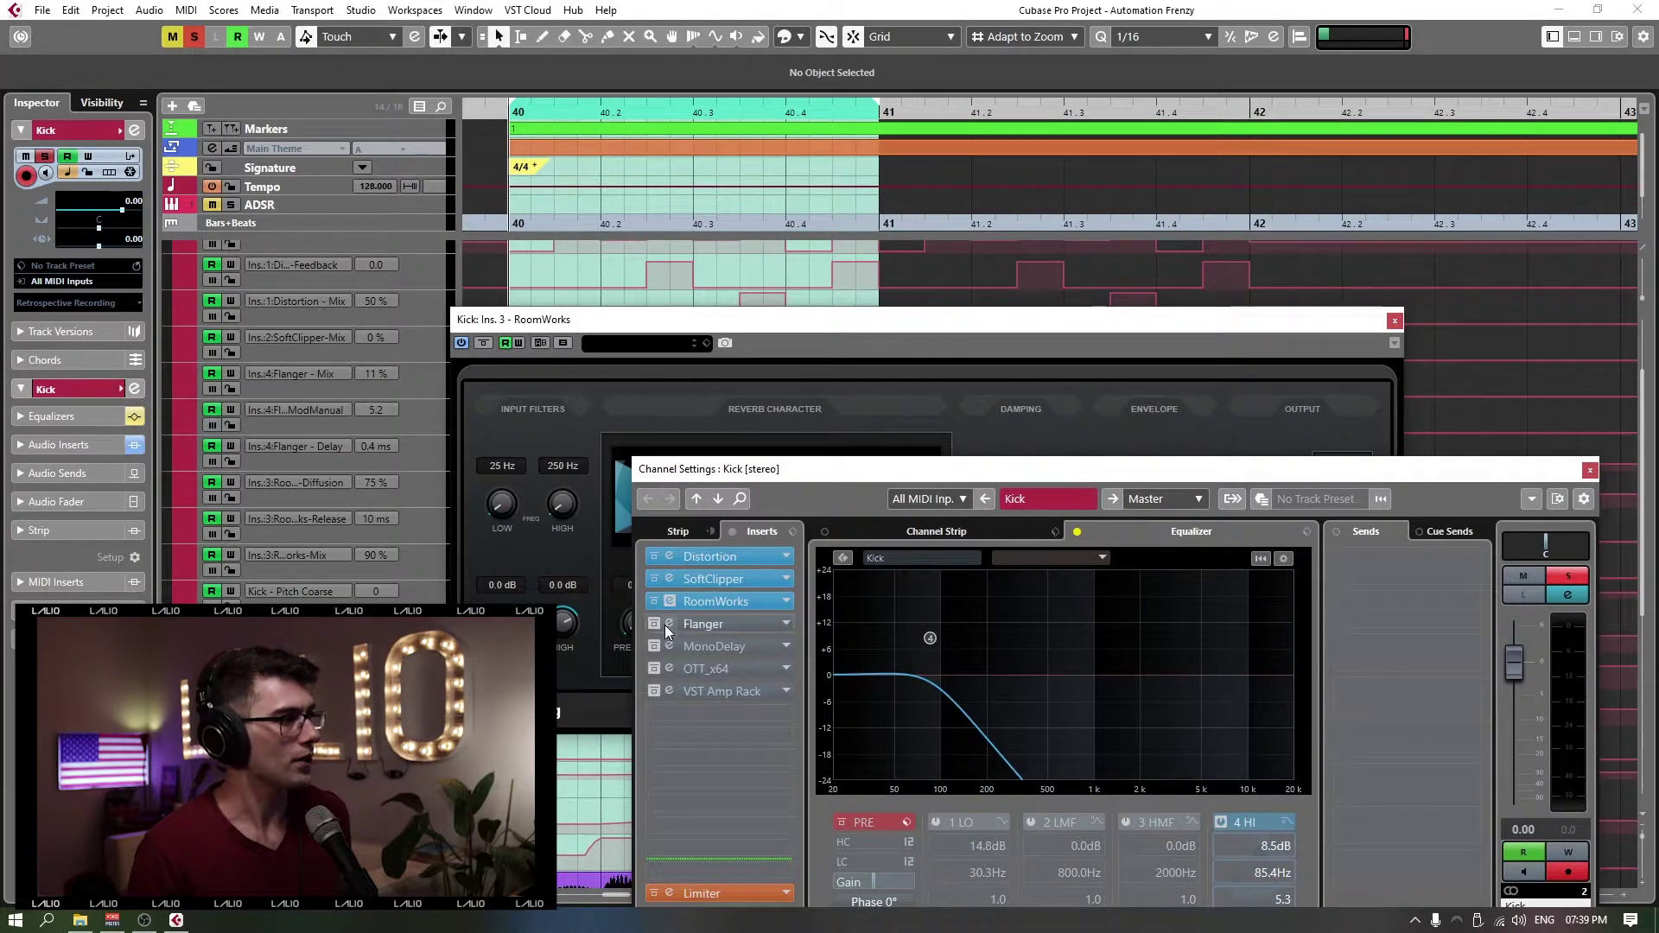
# Step: Open the Flanger editor (Delay 0.4 ms, Feedback 90%, Mix 11%) and play the loop
pyautogui.click(653, 624)
pyautogui.click(703, 624)
pyautogui.moveTo(1177, 318); pyautogui.dragTo(1151, 329)
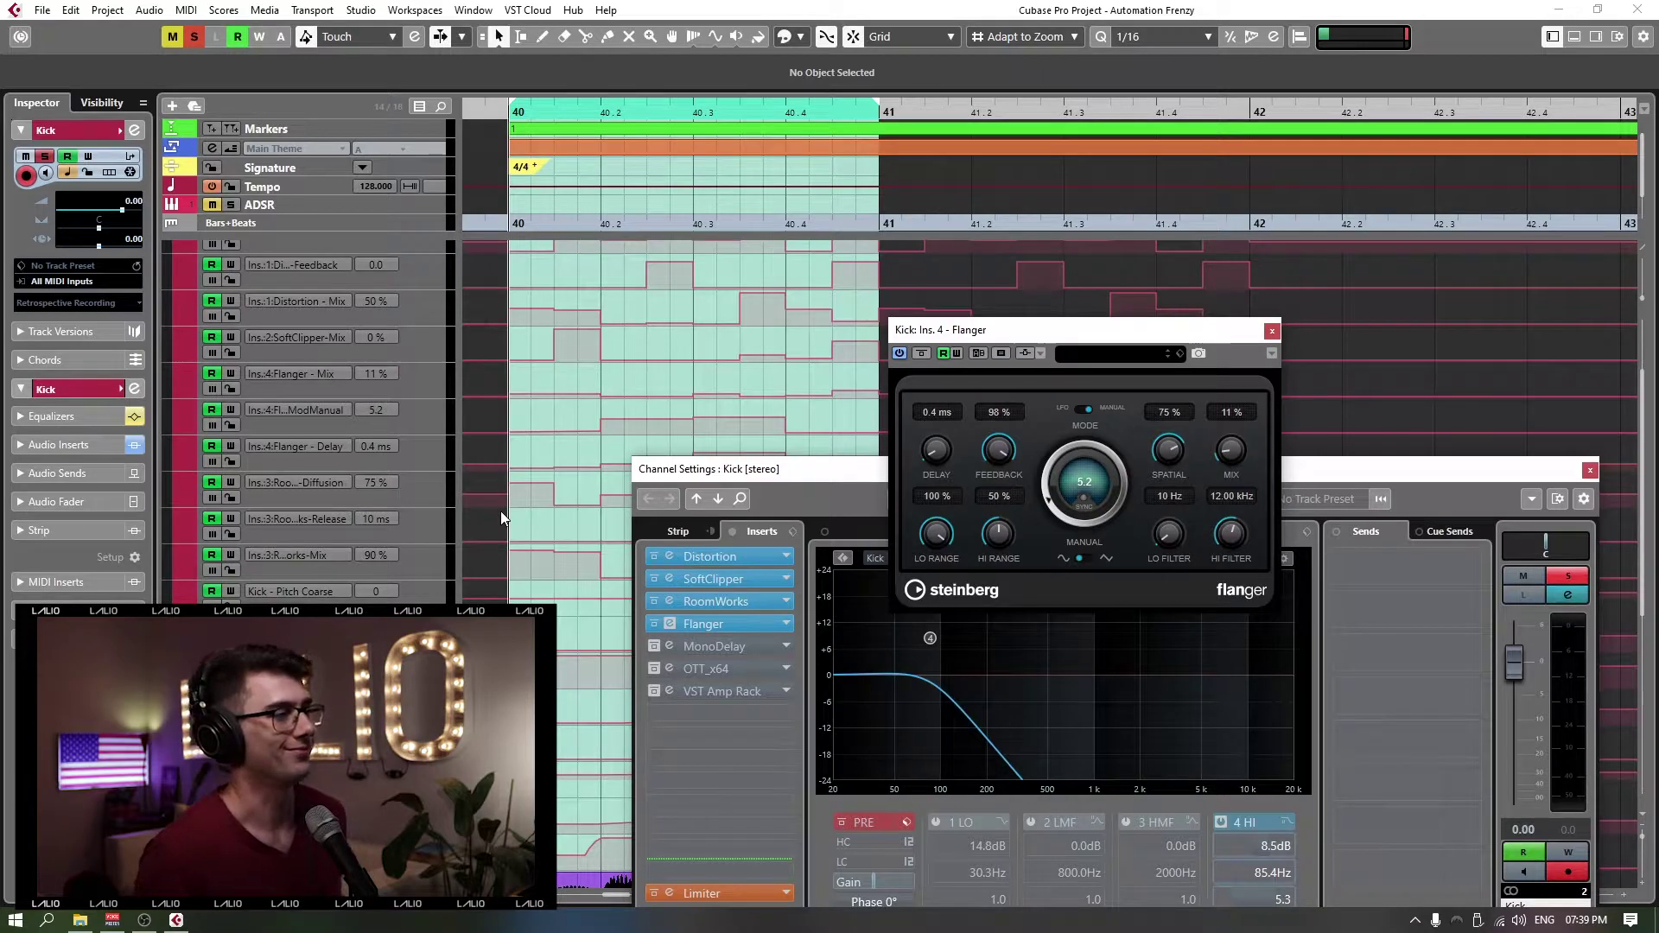
pyautogui.press('space')
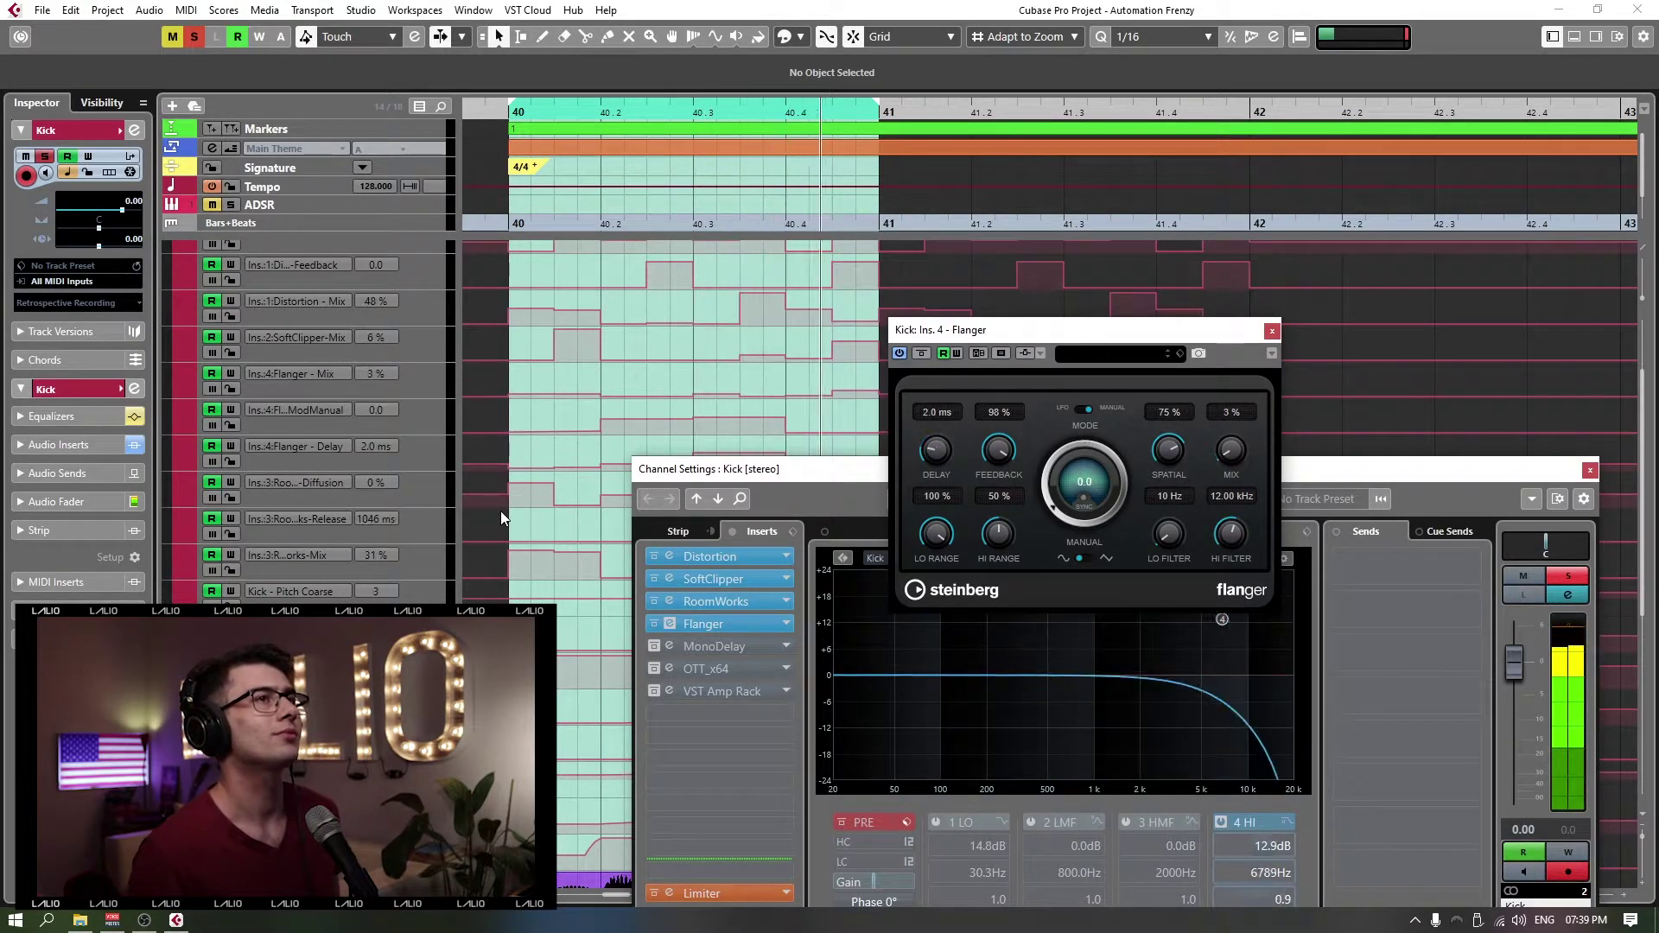
pyautogui.click(1573, 872)
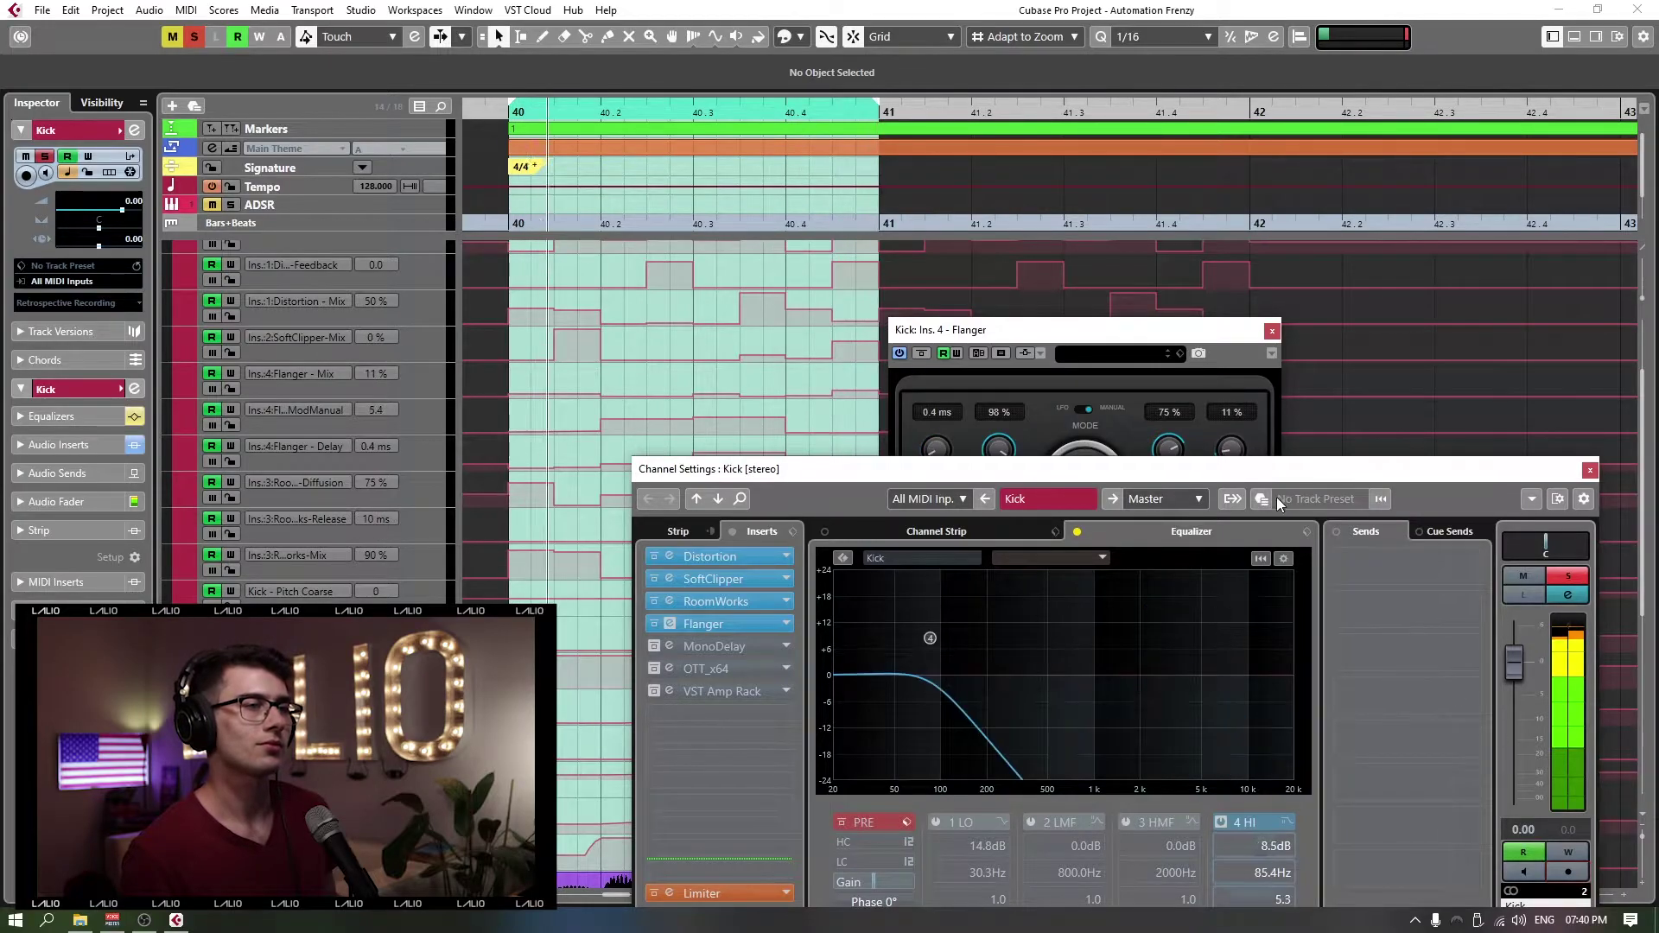
pyautogui.click(1136, 337)
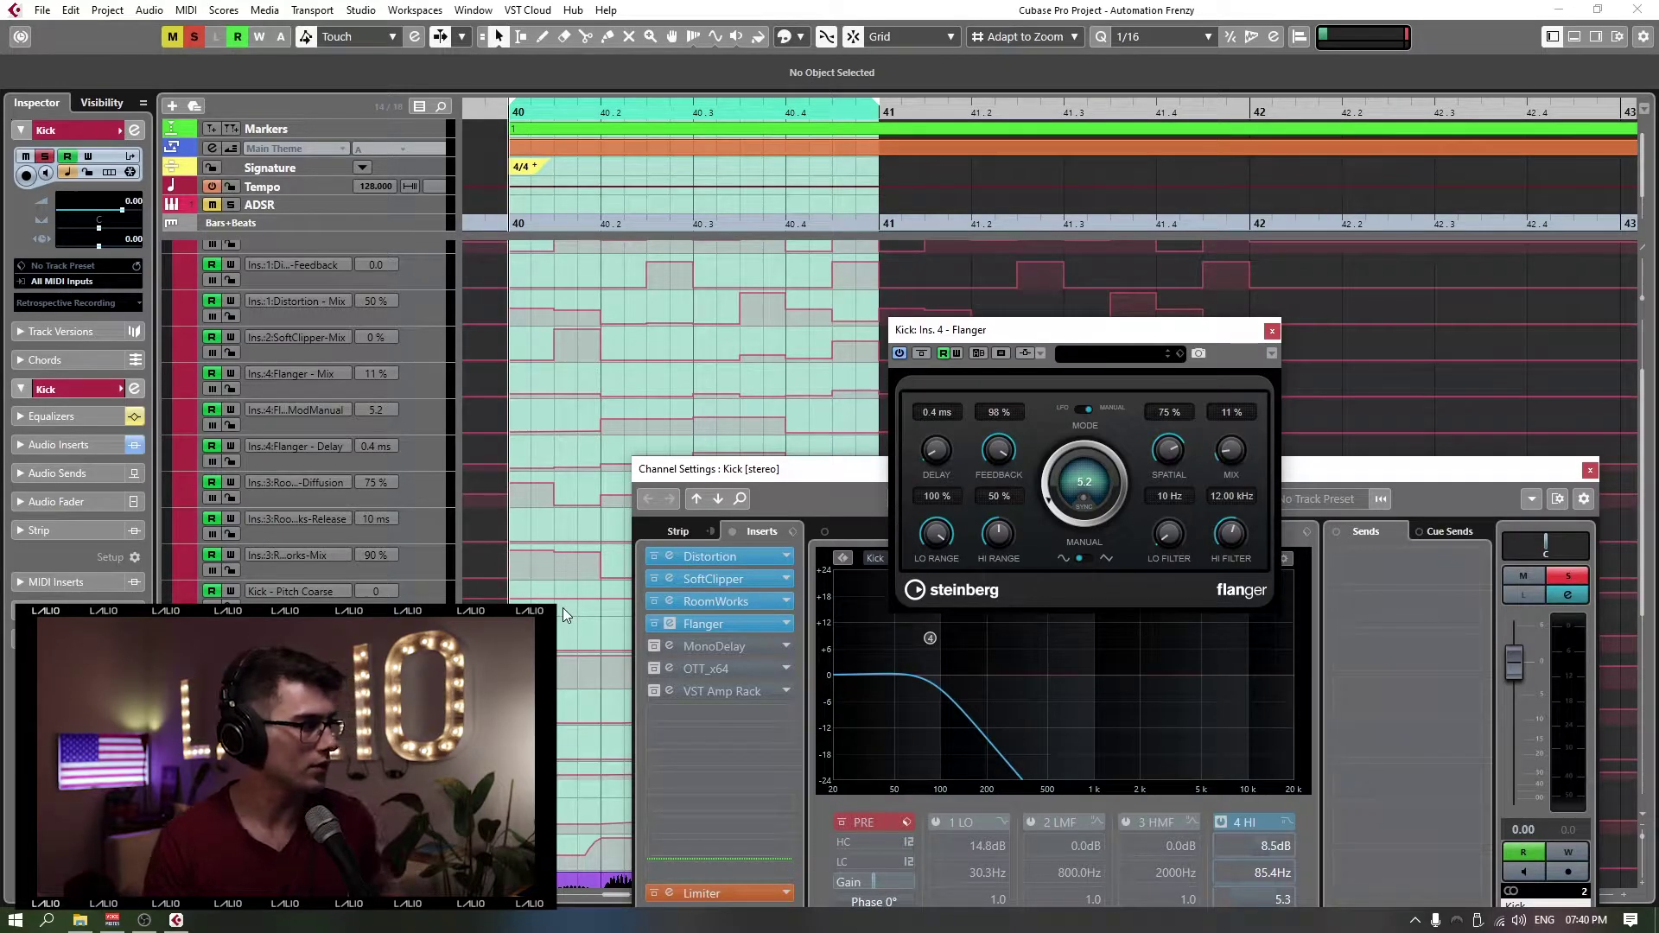
pyautogui.press('space')
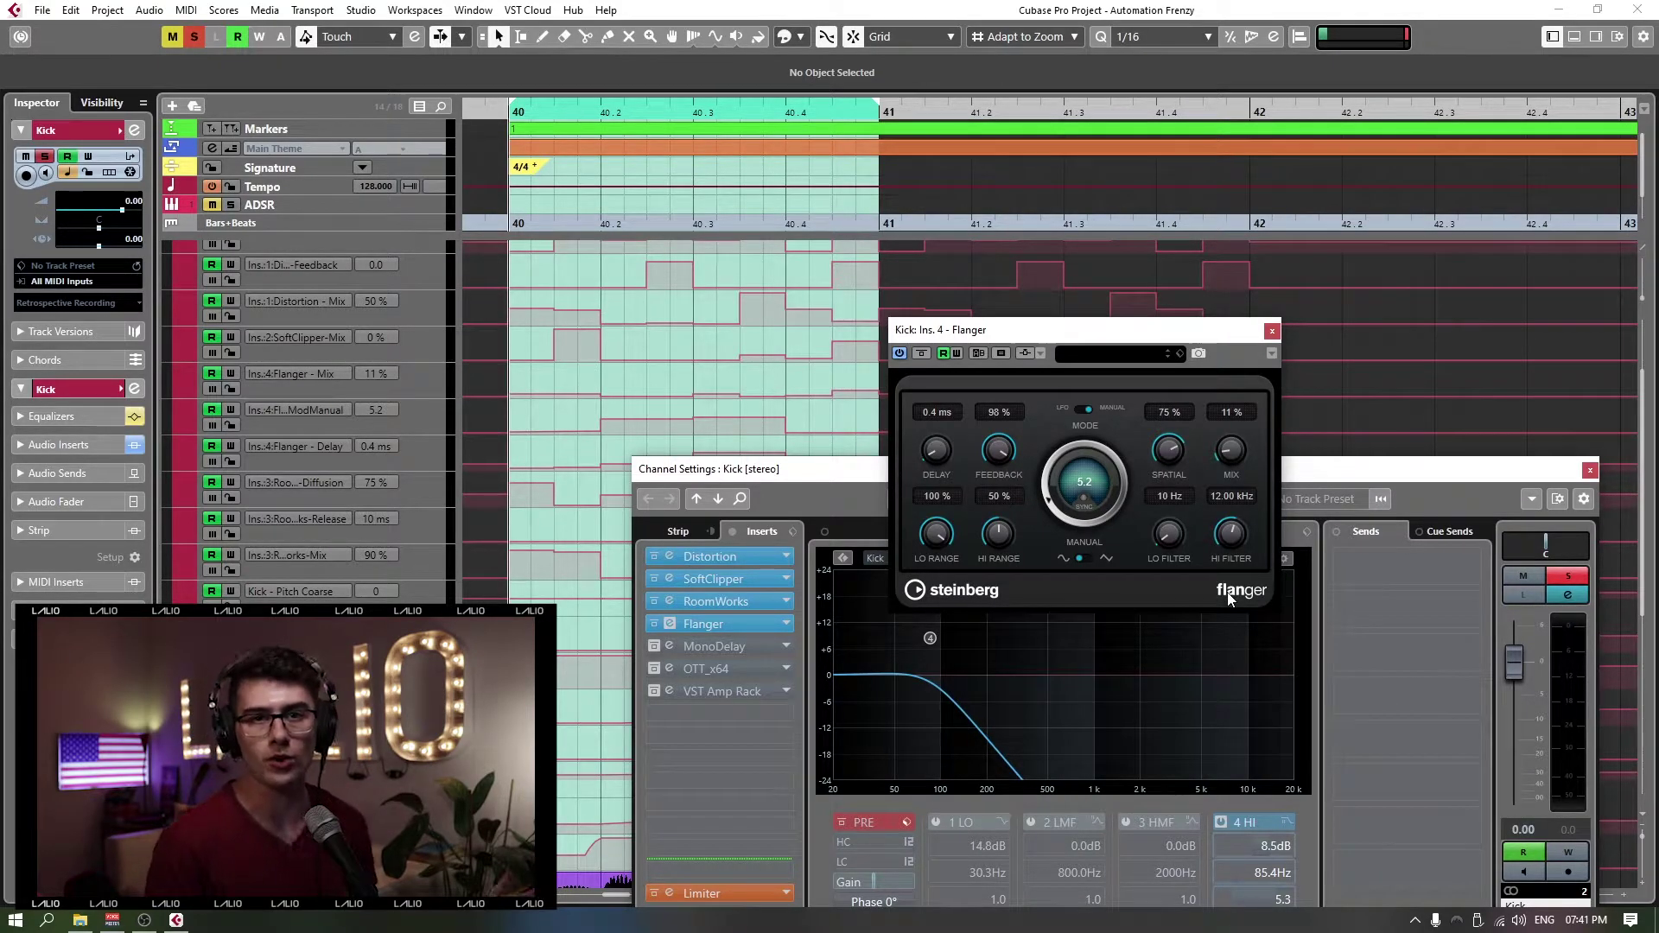
pyautogui.moveTo(1102, 335); pyautogui.dragTo(1067, 400)
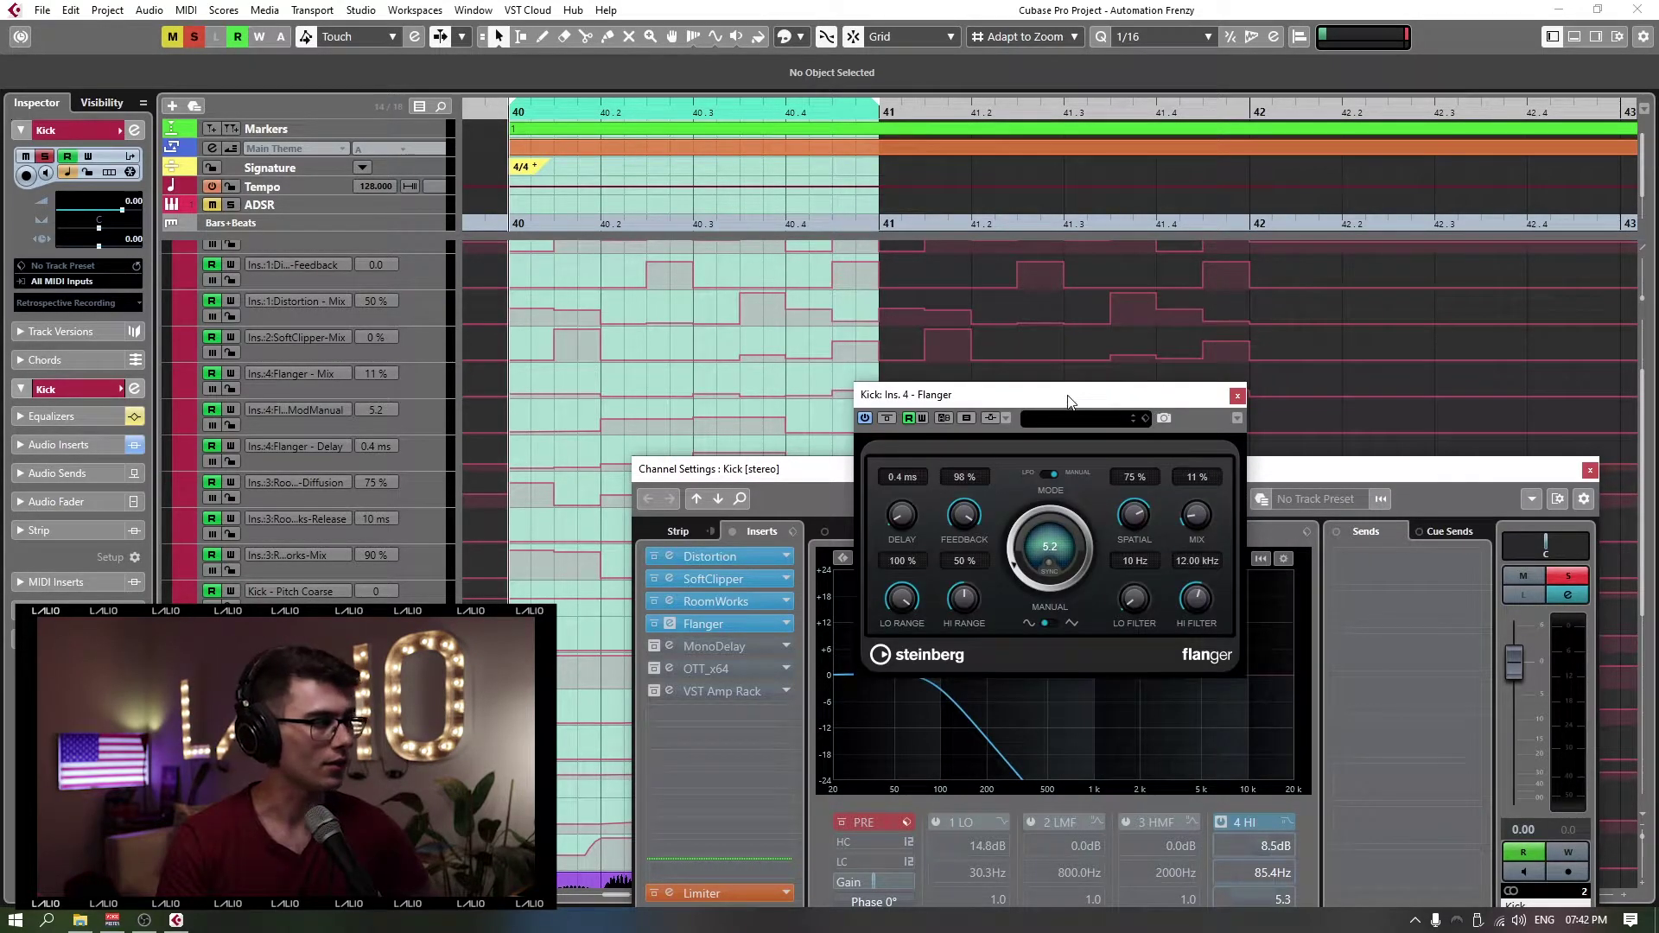
pyautogui.press('space')
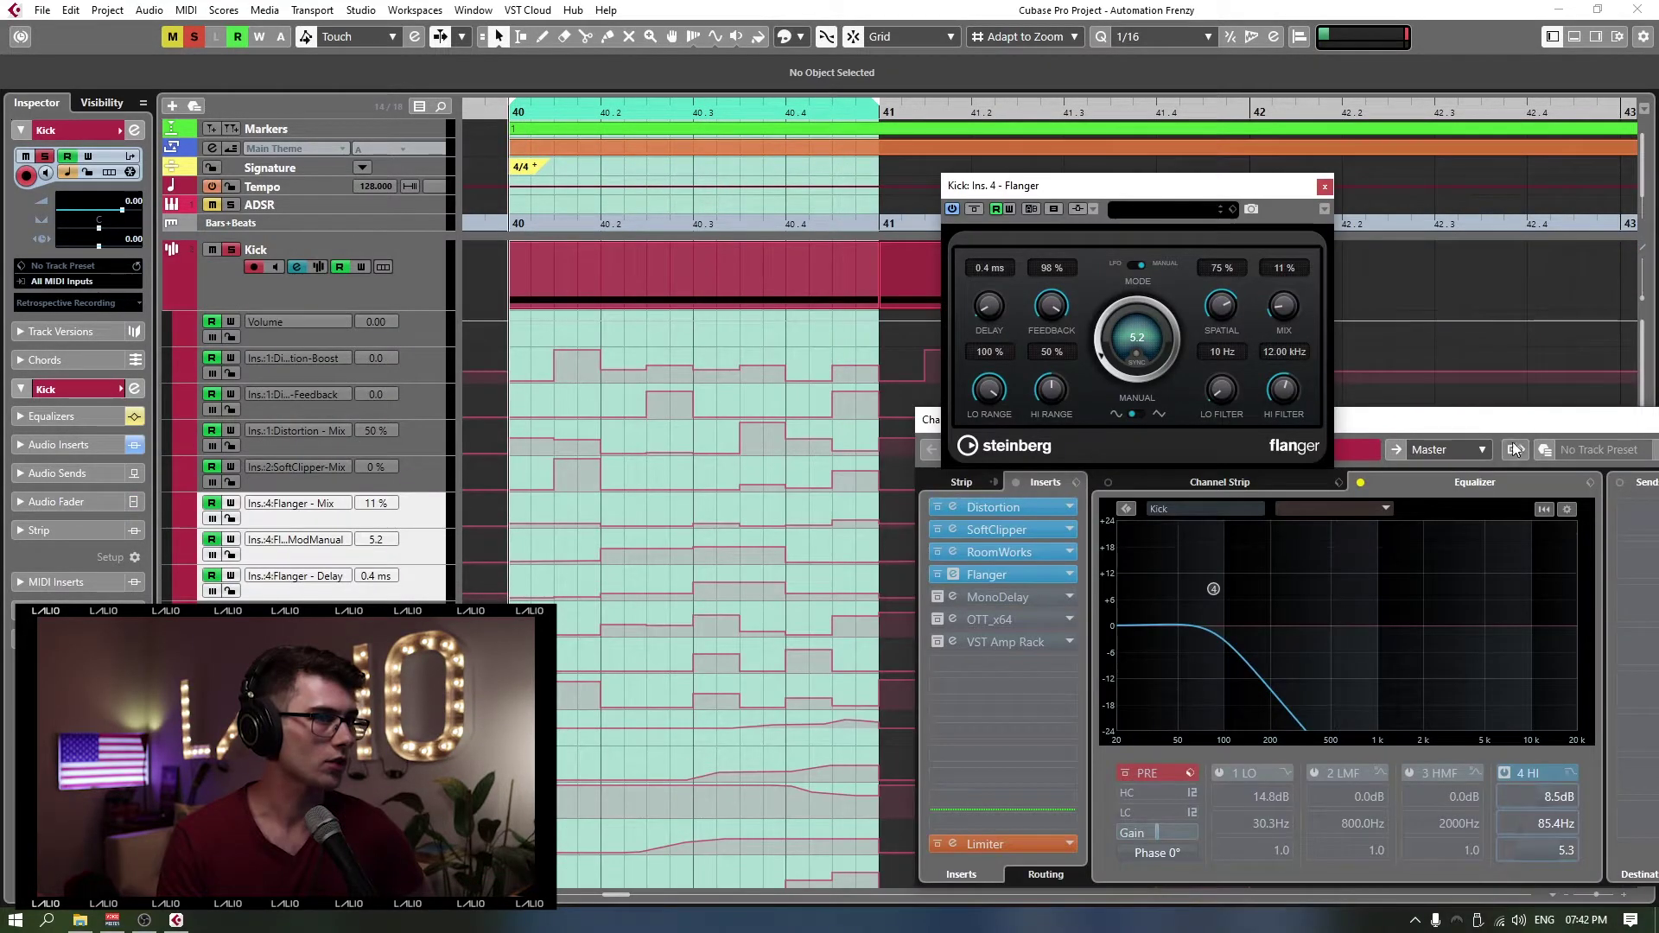
pyautogui.moveTo(1518, 476); pyautogui.dragTo(1520, 429)
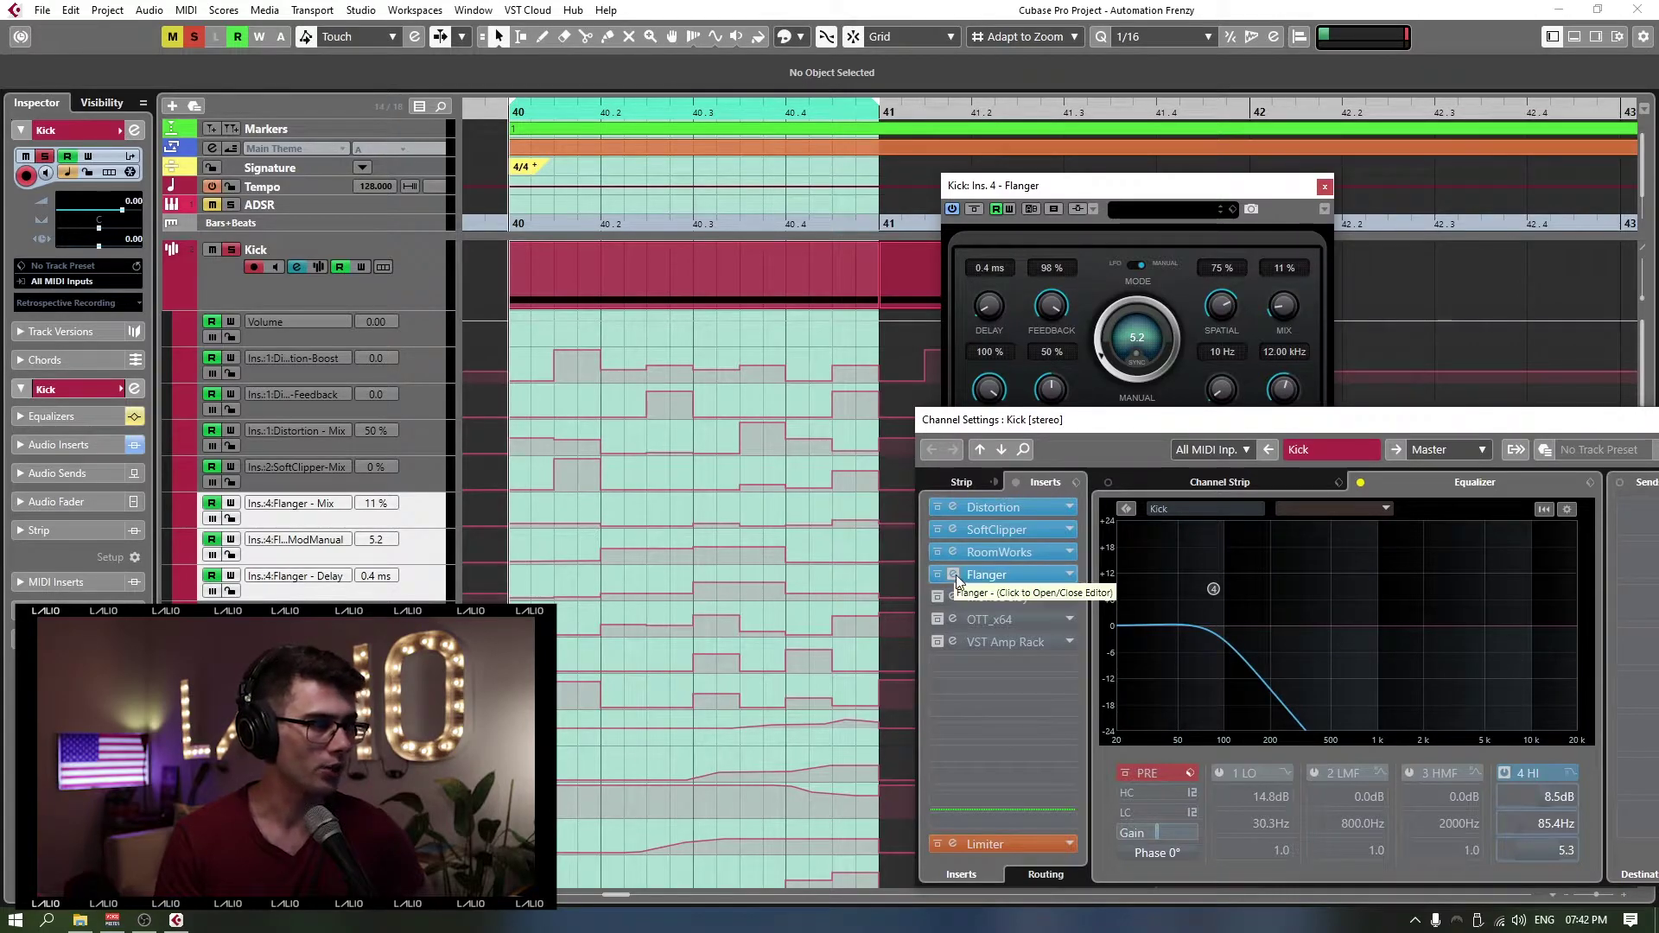
pyautogui.click(1214, 185)
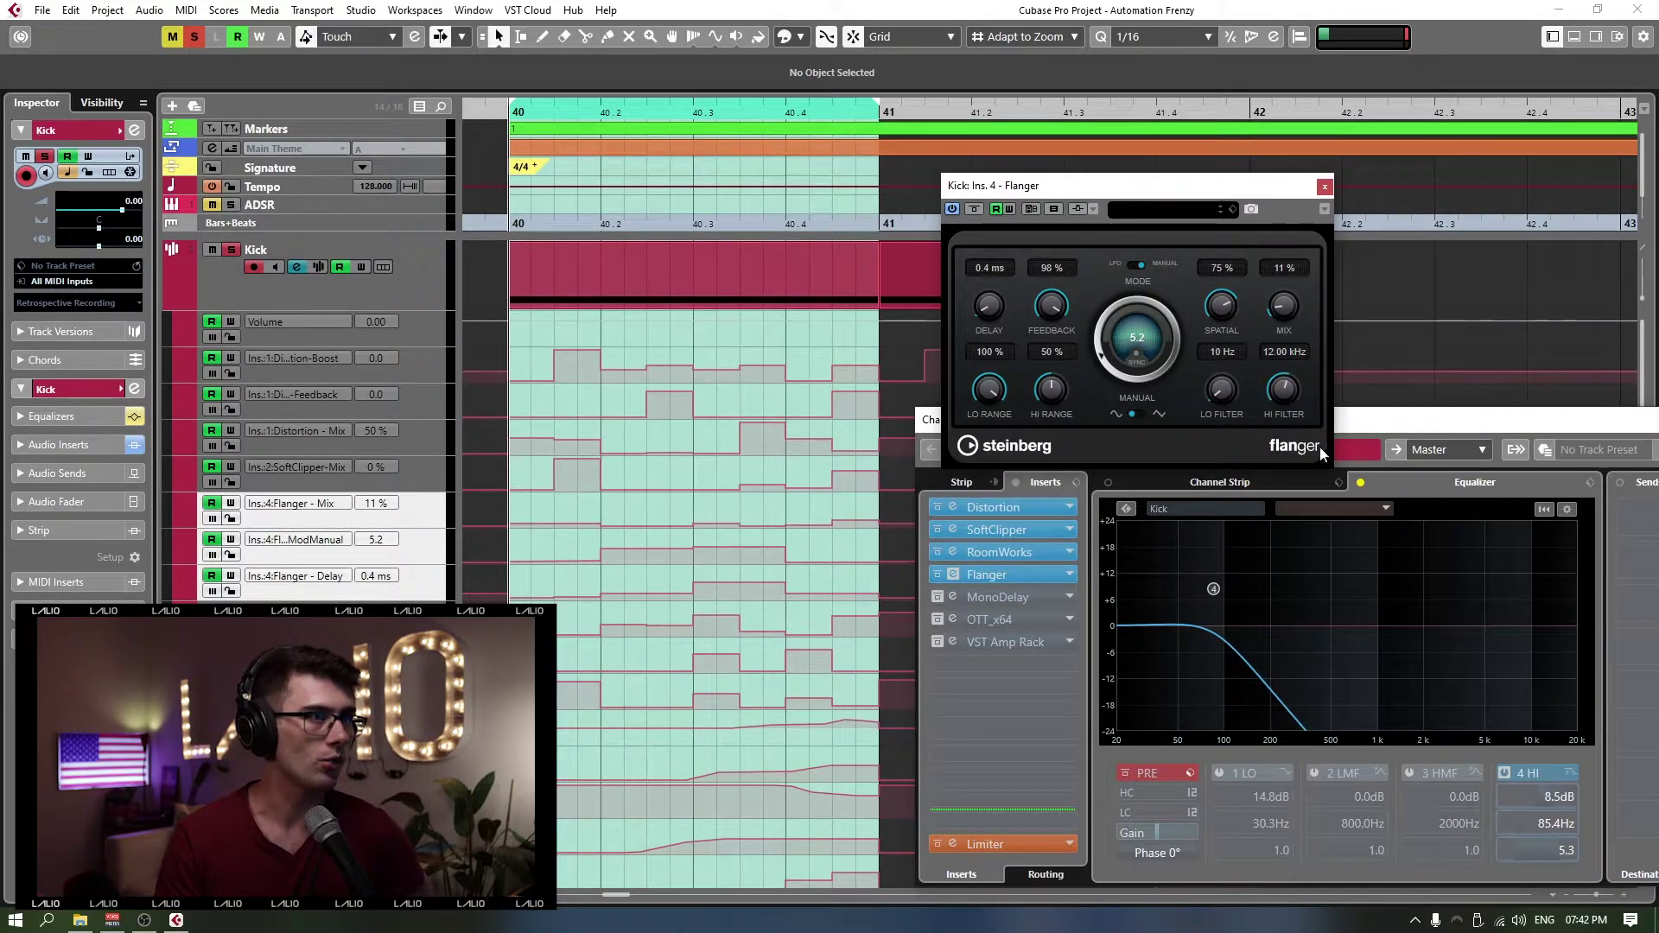
pyautogui.click(951, 600)
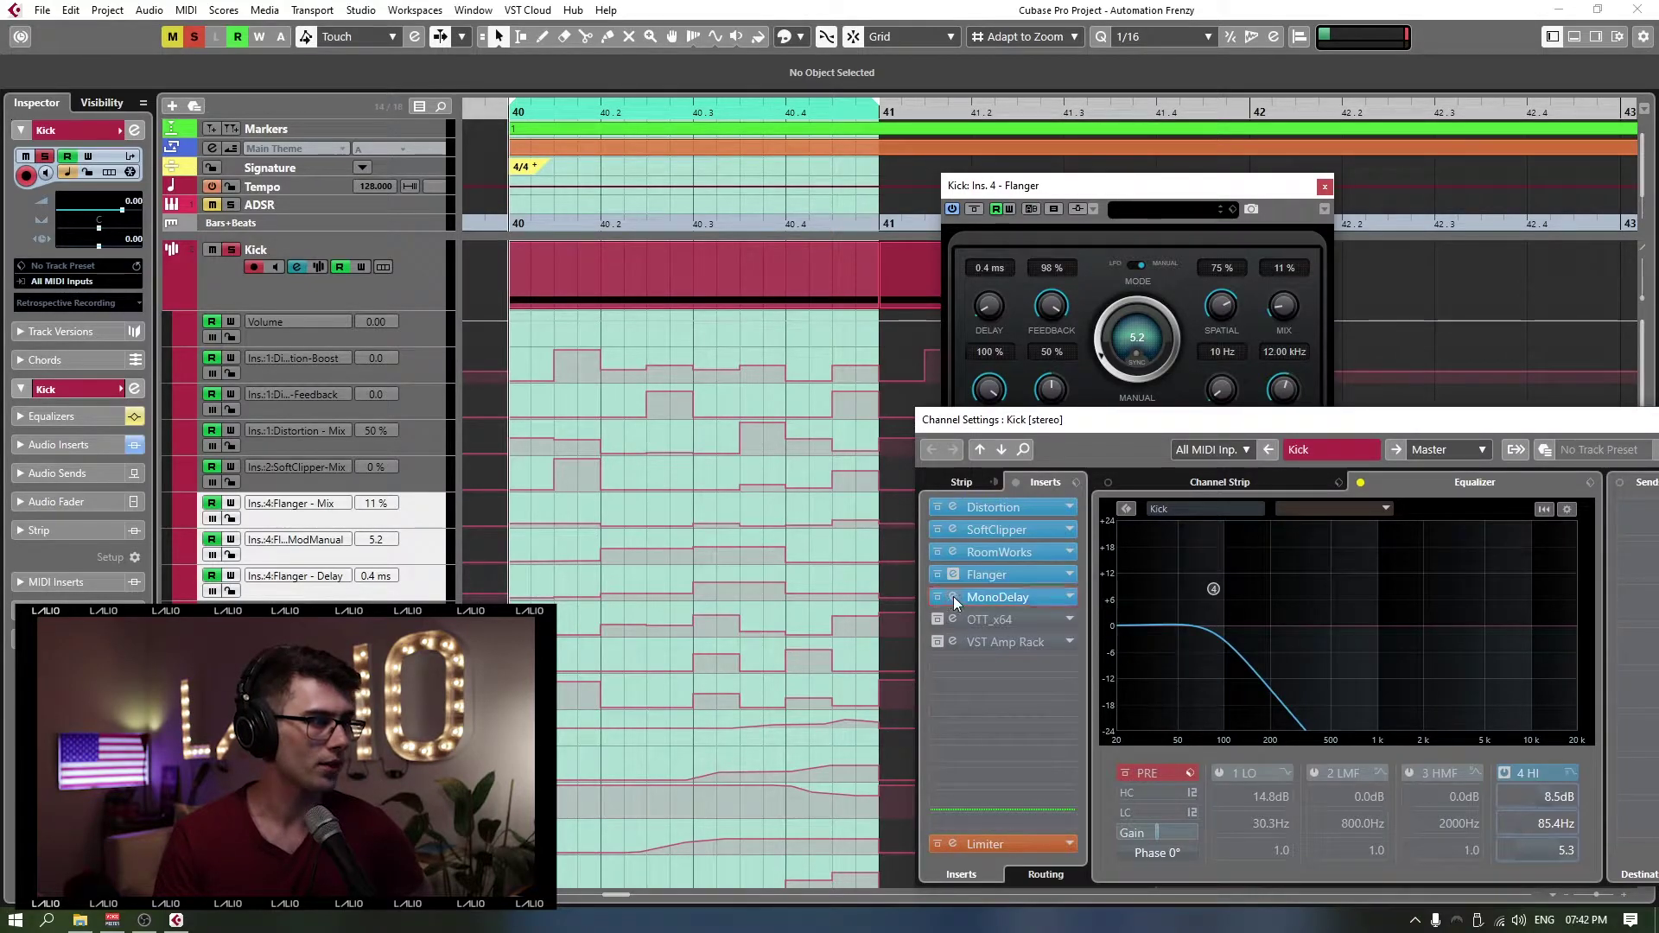
# Step: Open the MonoDelay editor, close the Flanger editor, and arrange both windows
pyautogui.click(952, 597)
pyautogui.click(1325, 187)
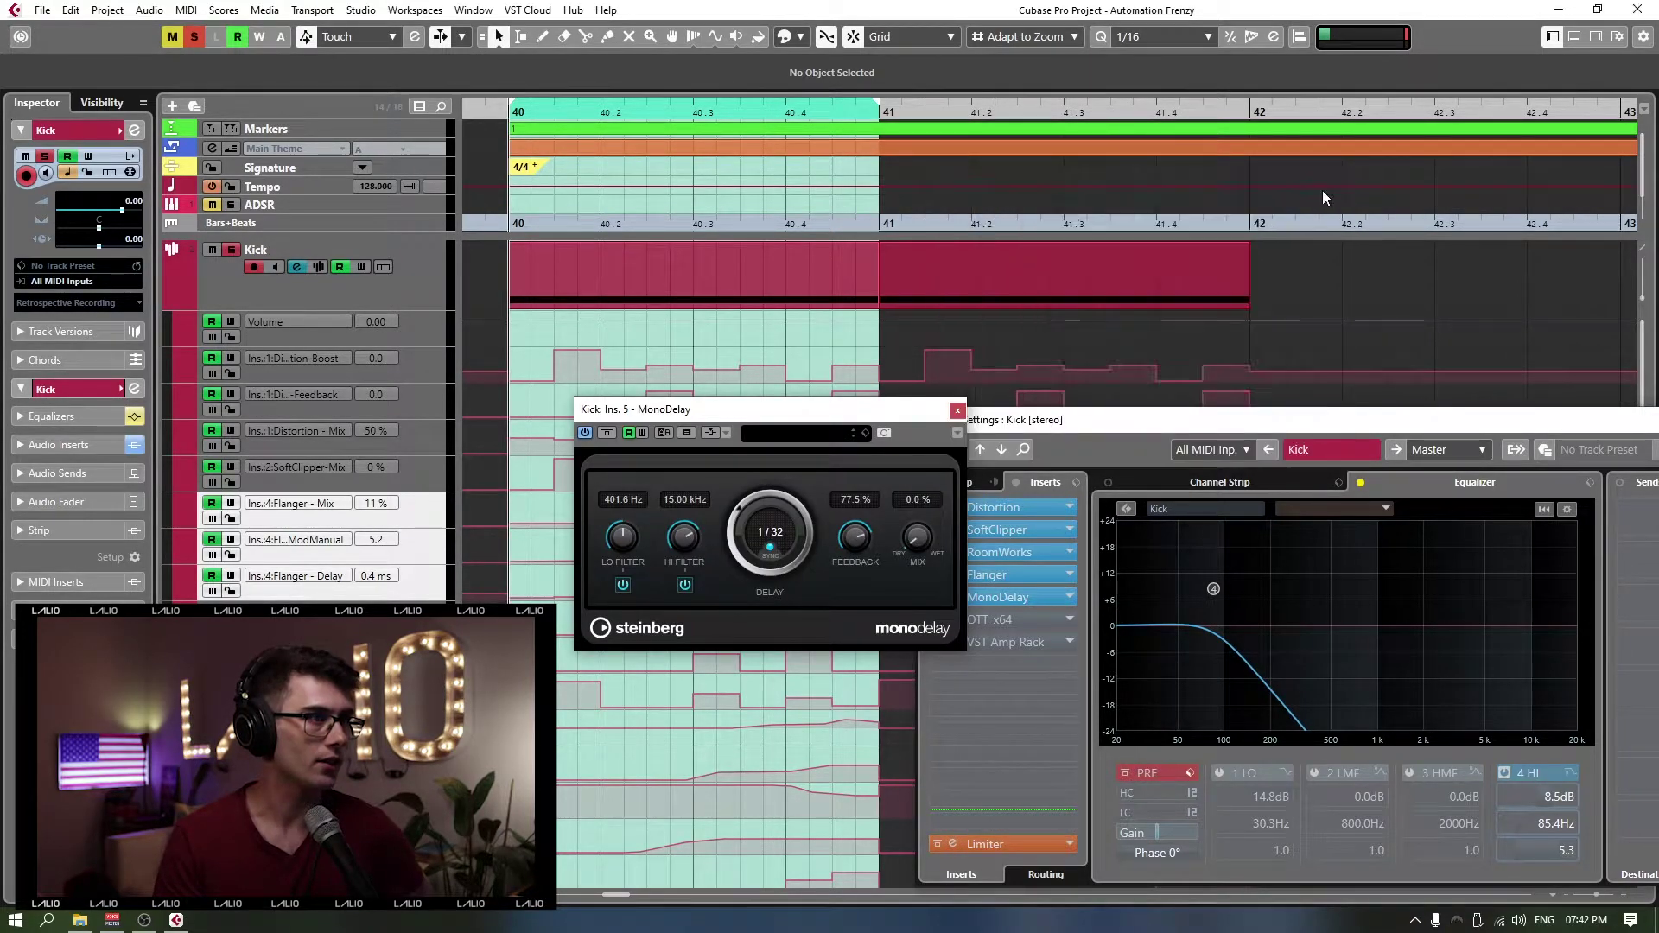
pyautogui.moveTo(1140, 422); pyautogui.dragTo(1301, 298)
pyautogui.moveTo(691, 409); pyautogui.dragTo(312, 238)
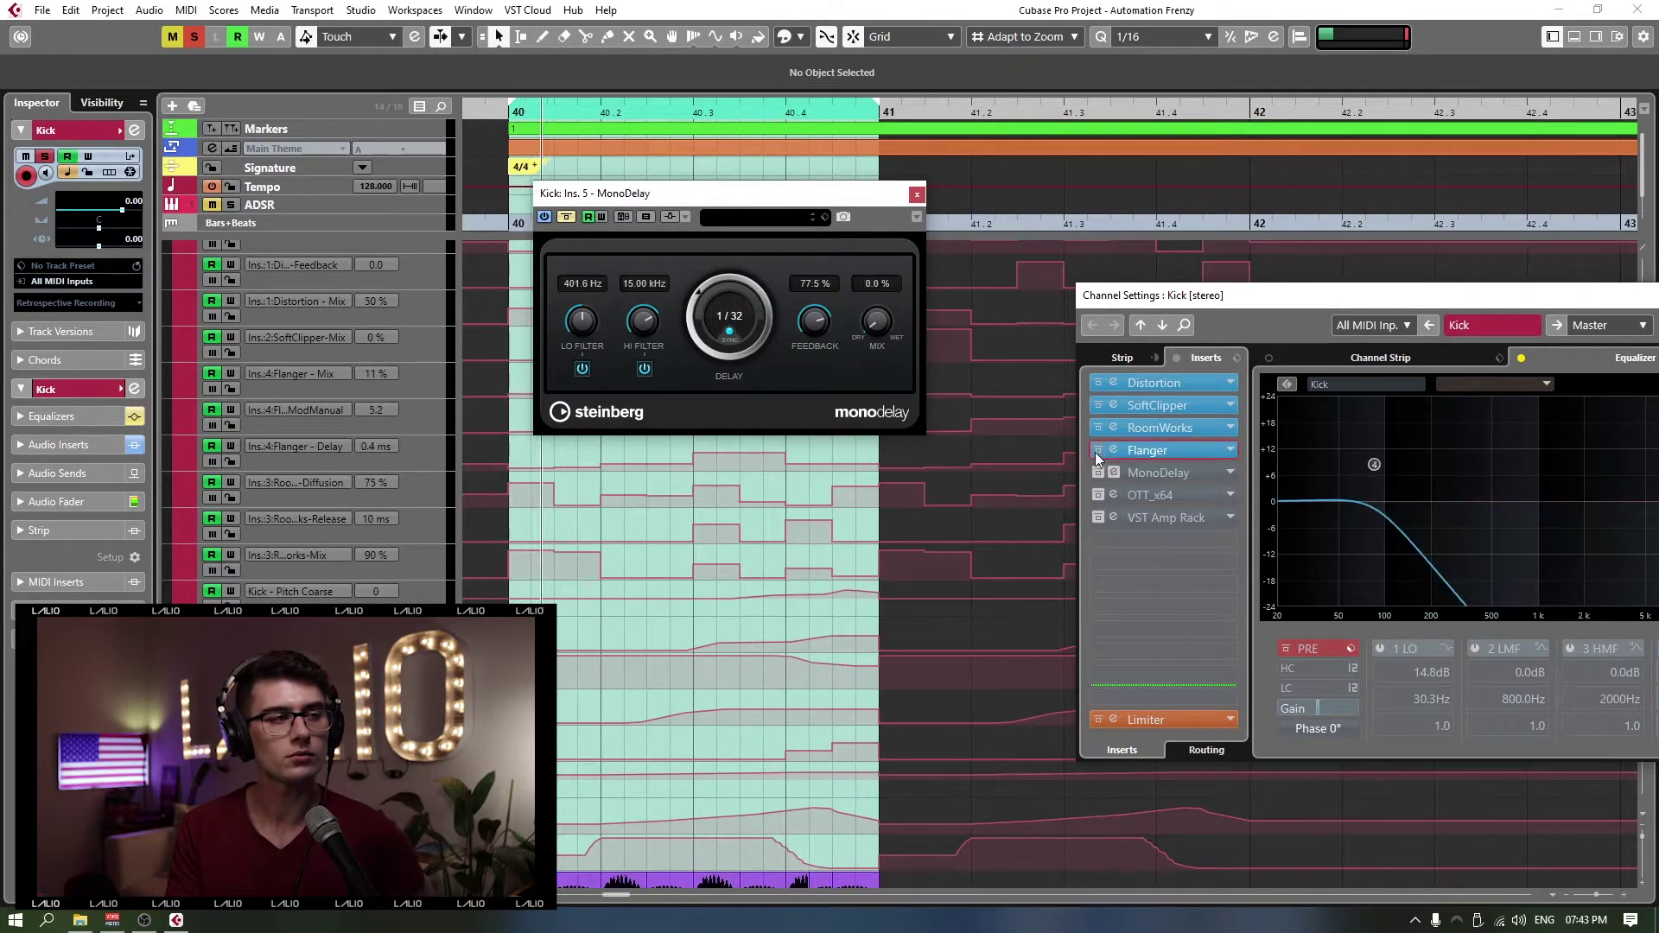
# Step: Switch the MonoDelay insert on while toggling Flanger's bypass off and back on
pyautogui.click(1096, 453)
pyautogui.click(1099, 476)
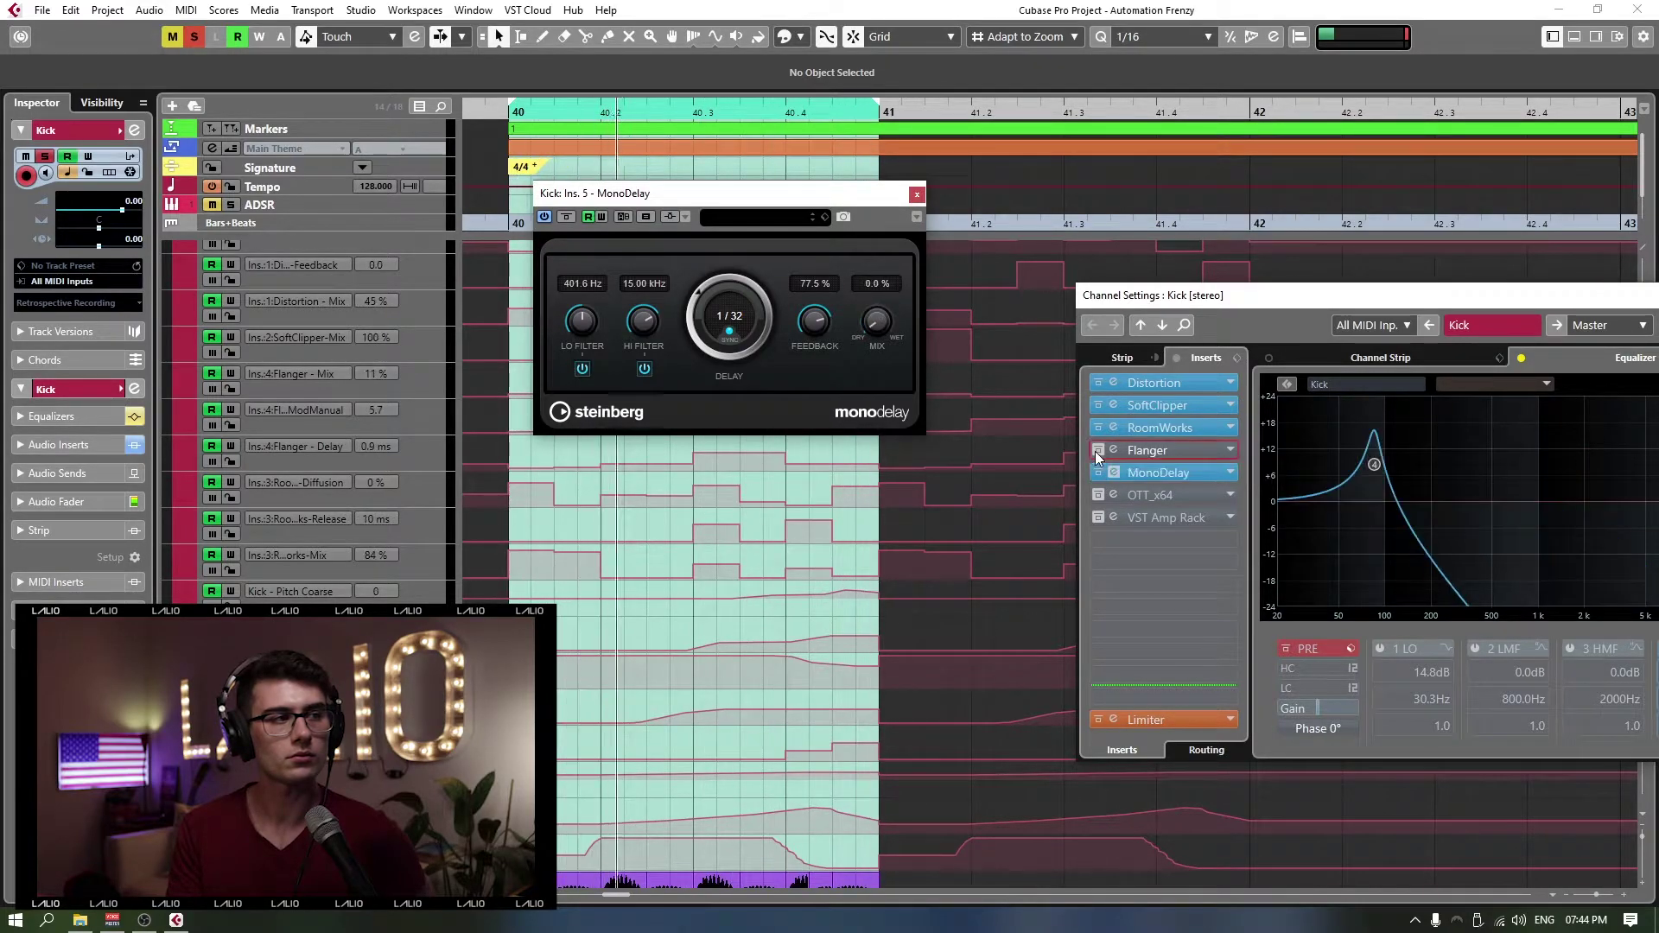
pyautogui.click(1095, 451)
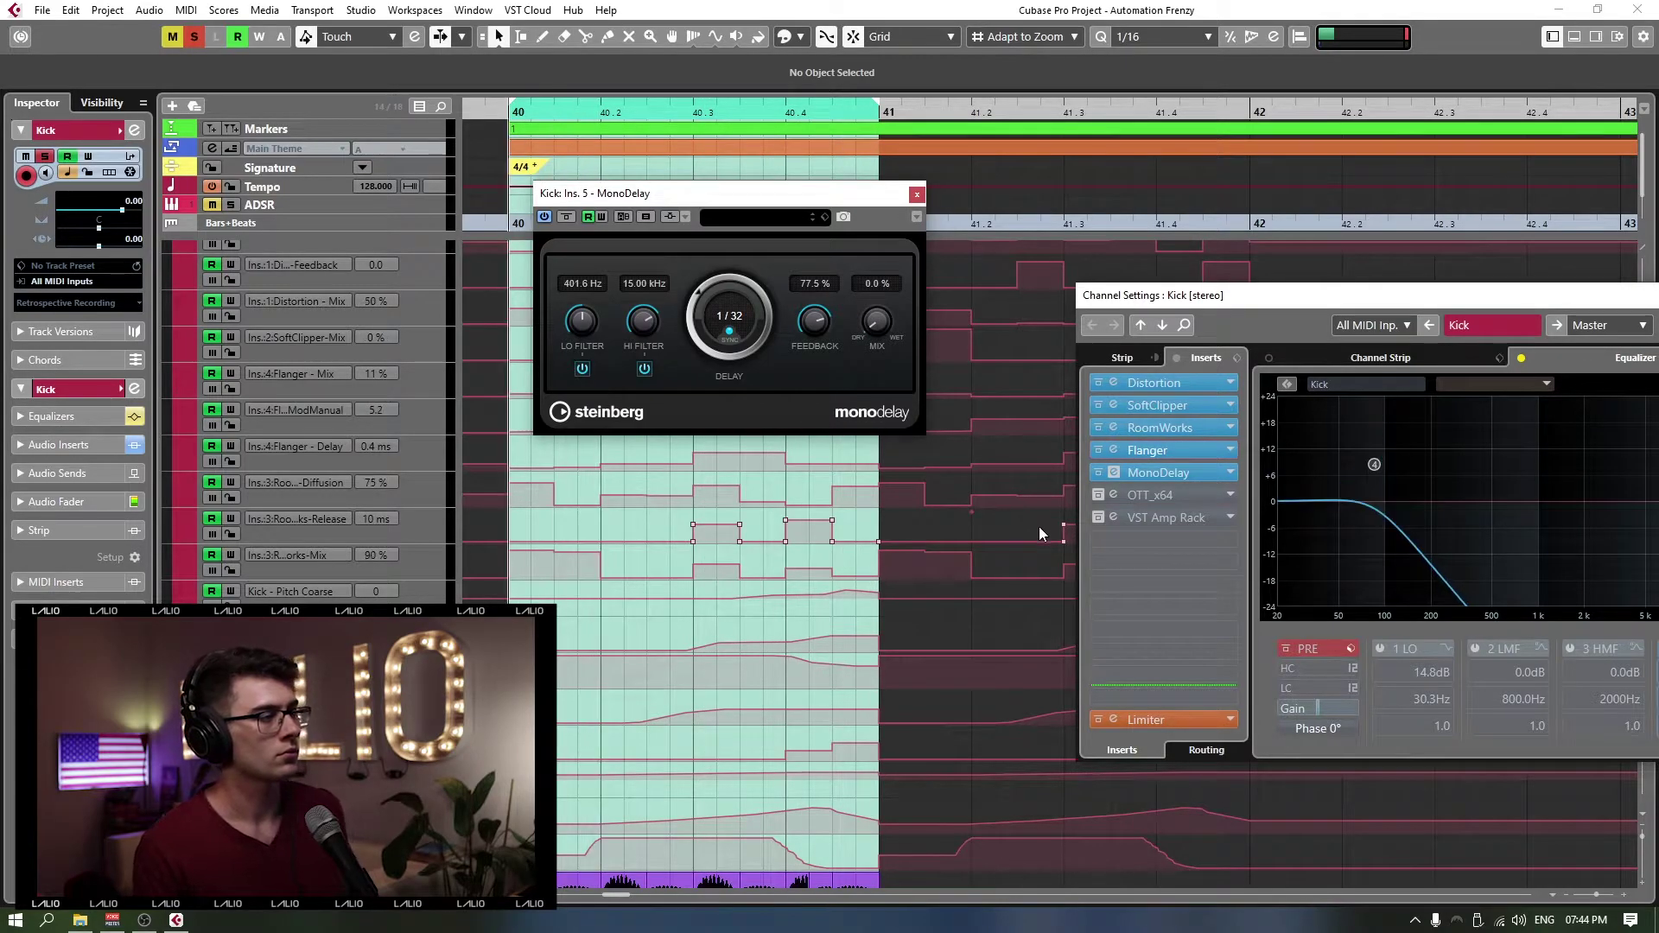
# Step: Activate the OTT_x64 insert, open its editor, and close the MonoDelay window
pyautogui.moveTo(1328, 296); pyautogui.dragTo(699, 345)
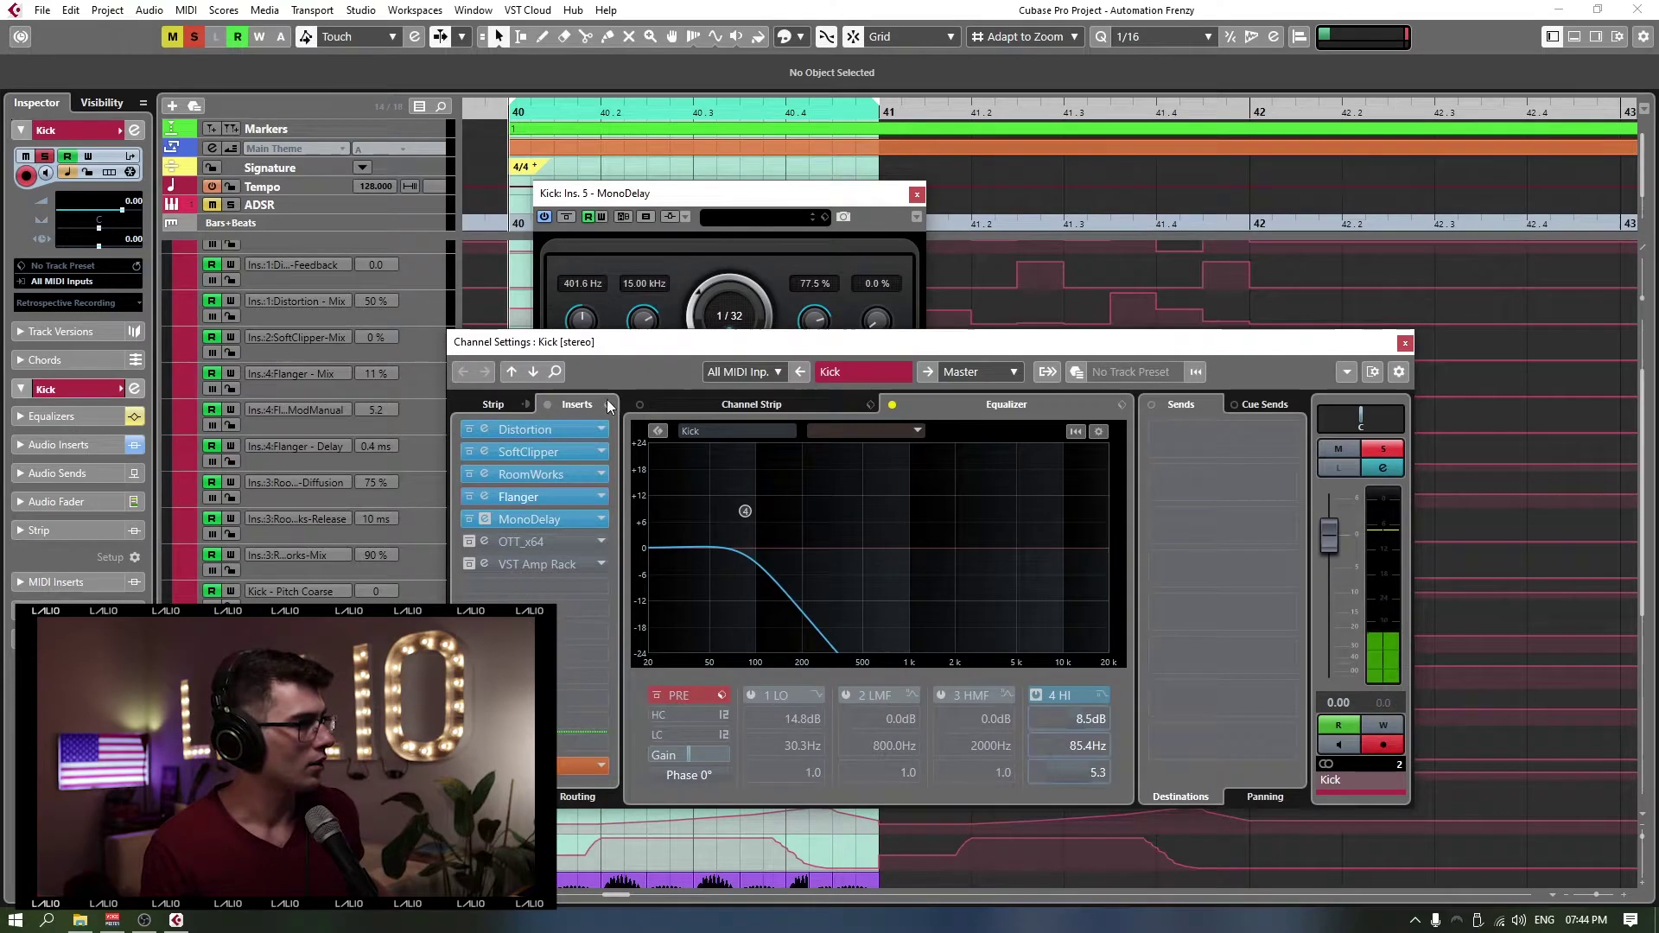
pyautogui.click(468, 542)
pyautogui.click(484, 542)
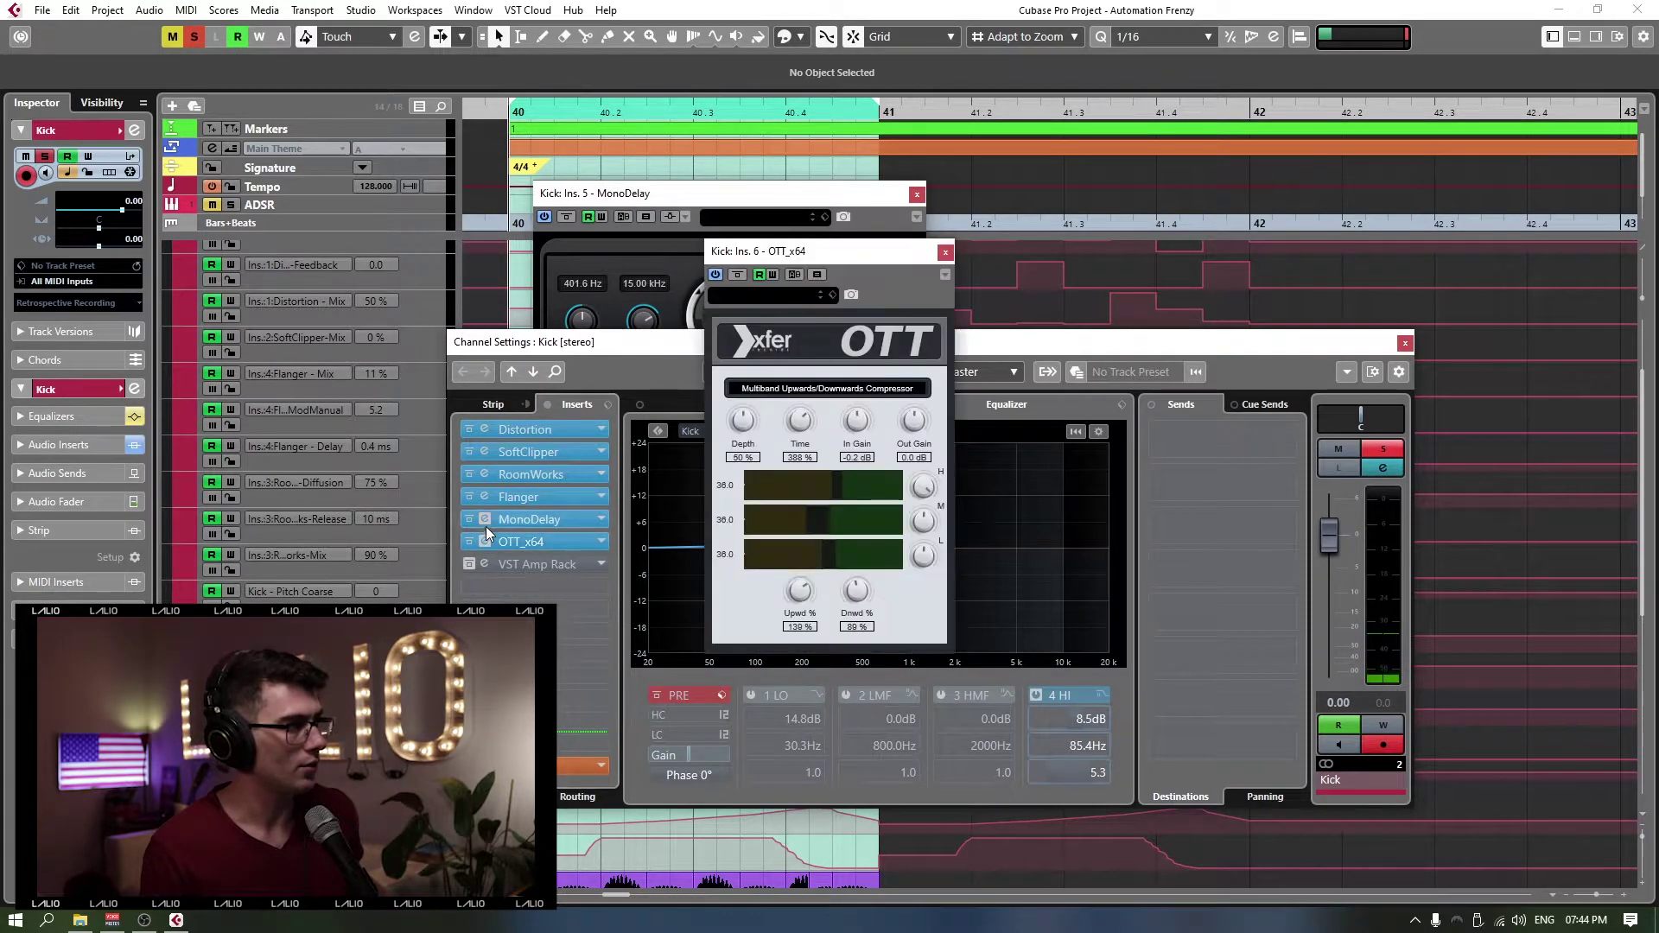
pyautogui.click(486, 518)
pyautogui.click(777, 309)
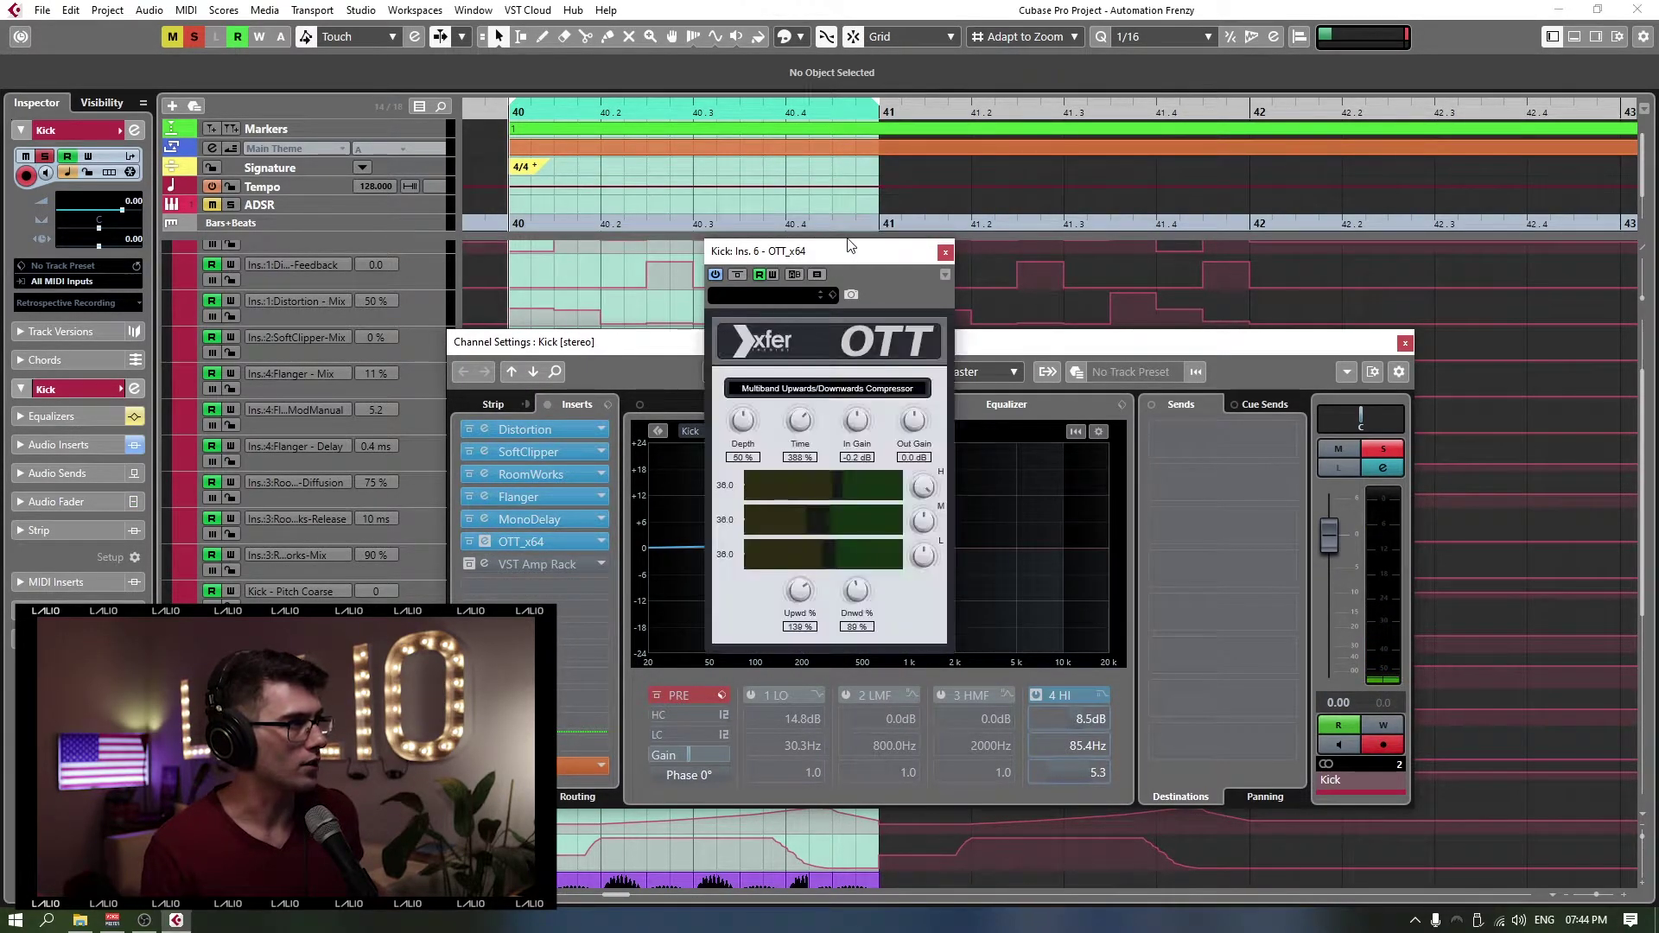
# Step: Bring up the VST Amp Rack editor over Channel Settings and start playback
pyautogui.moveTo(858, 252); pyautogui.dragTo(918, 400)
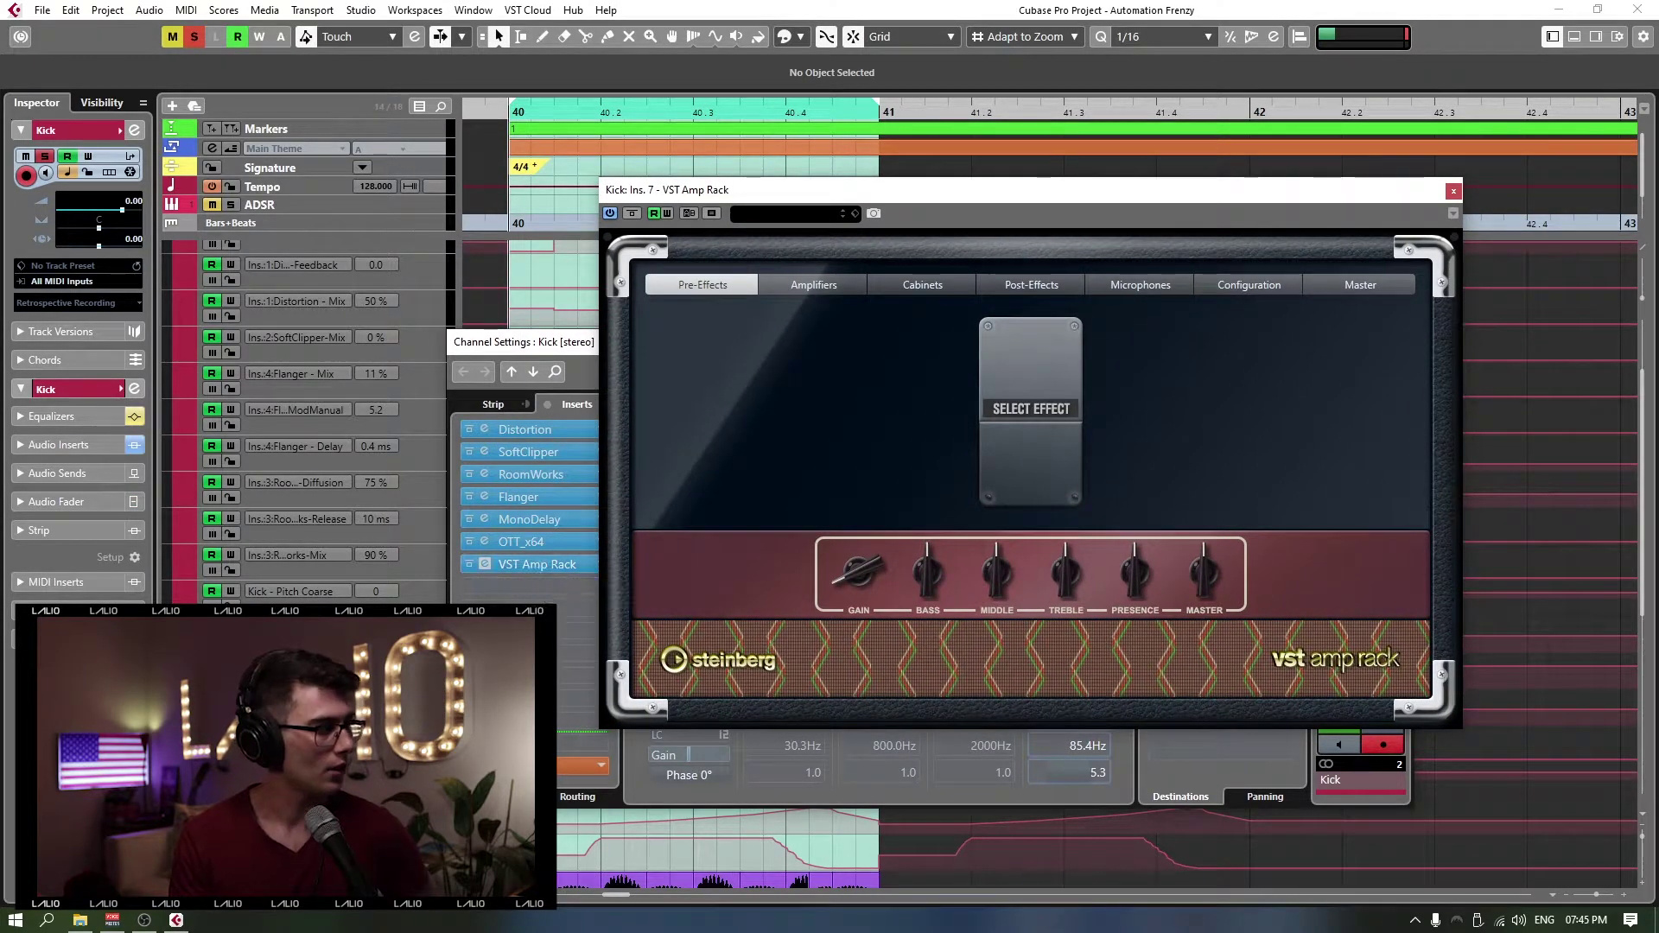
pyautogui.scroll(-3, 302, 423)
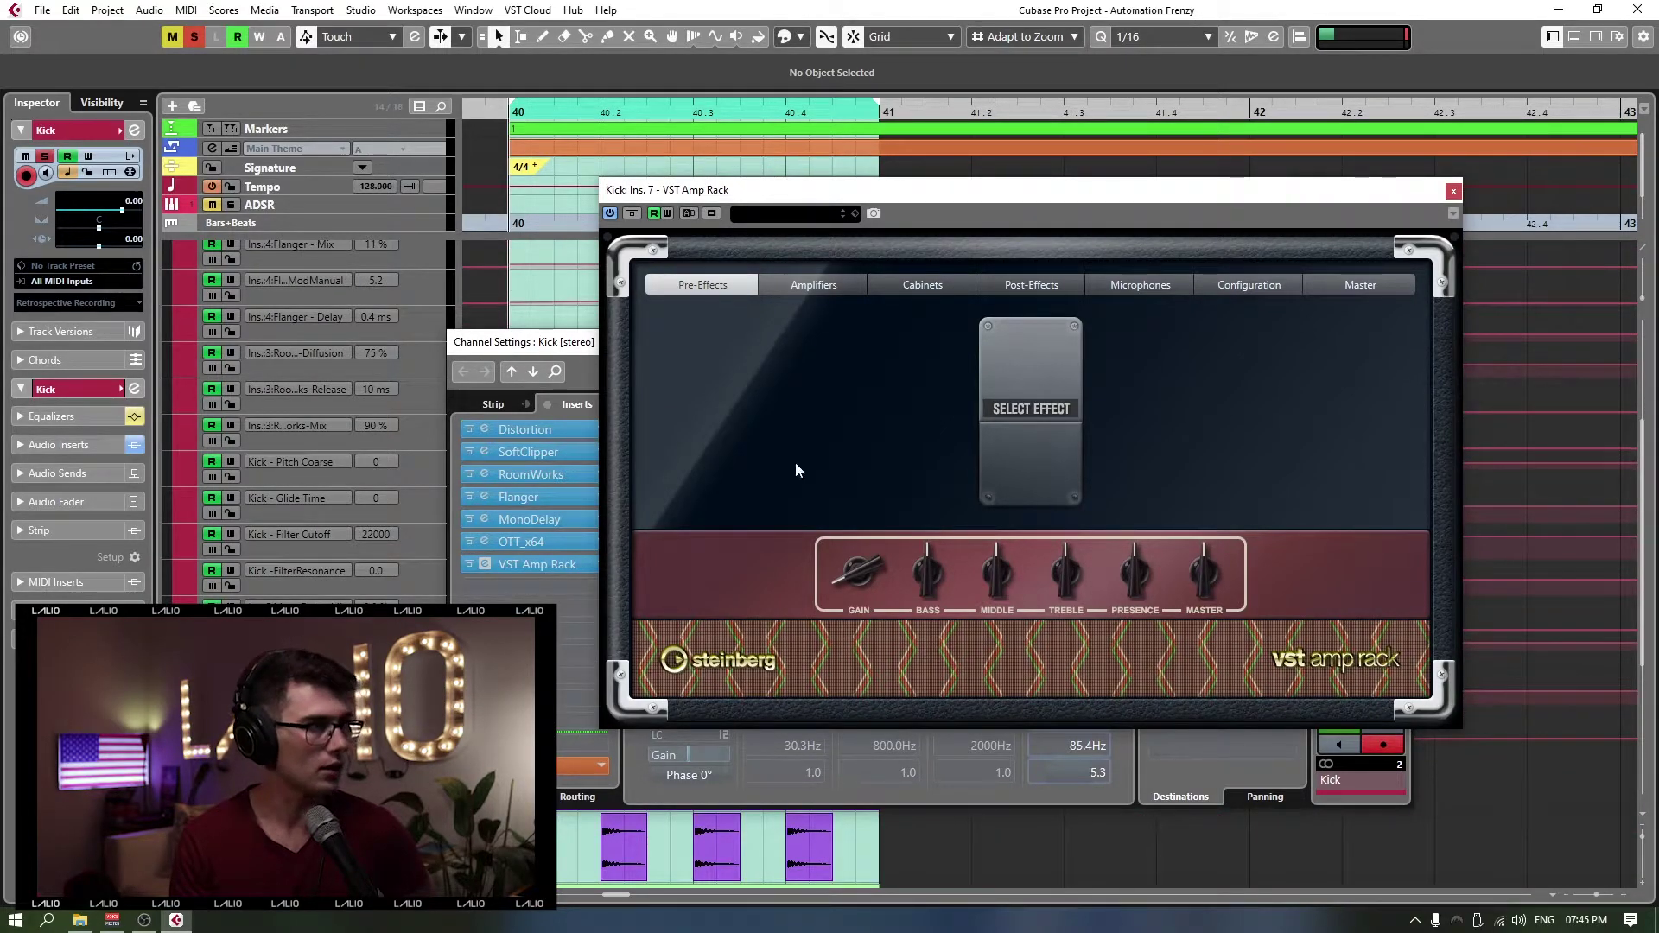
pyautogui.moveTo(1028, 200); pyautogui.dragTo(987, 207)
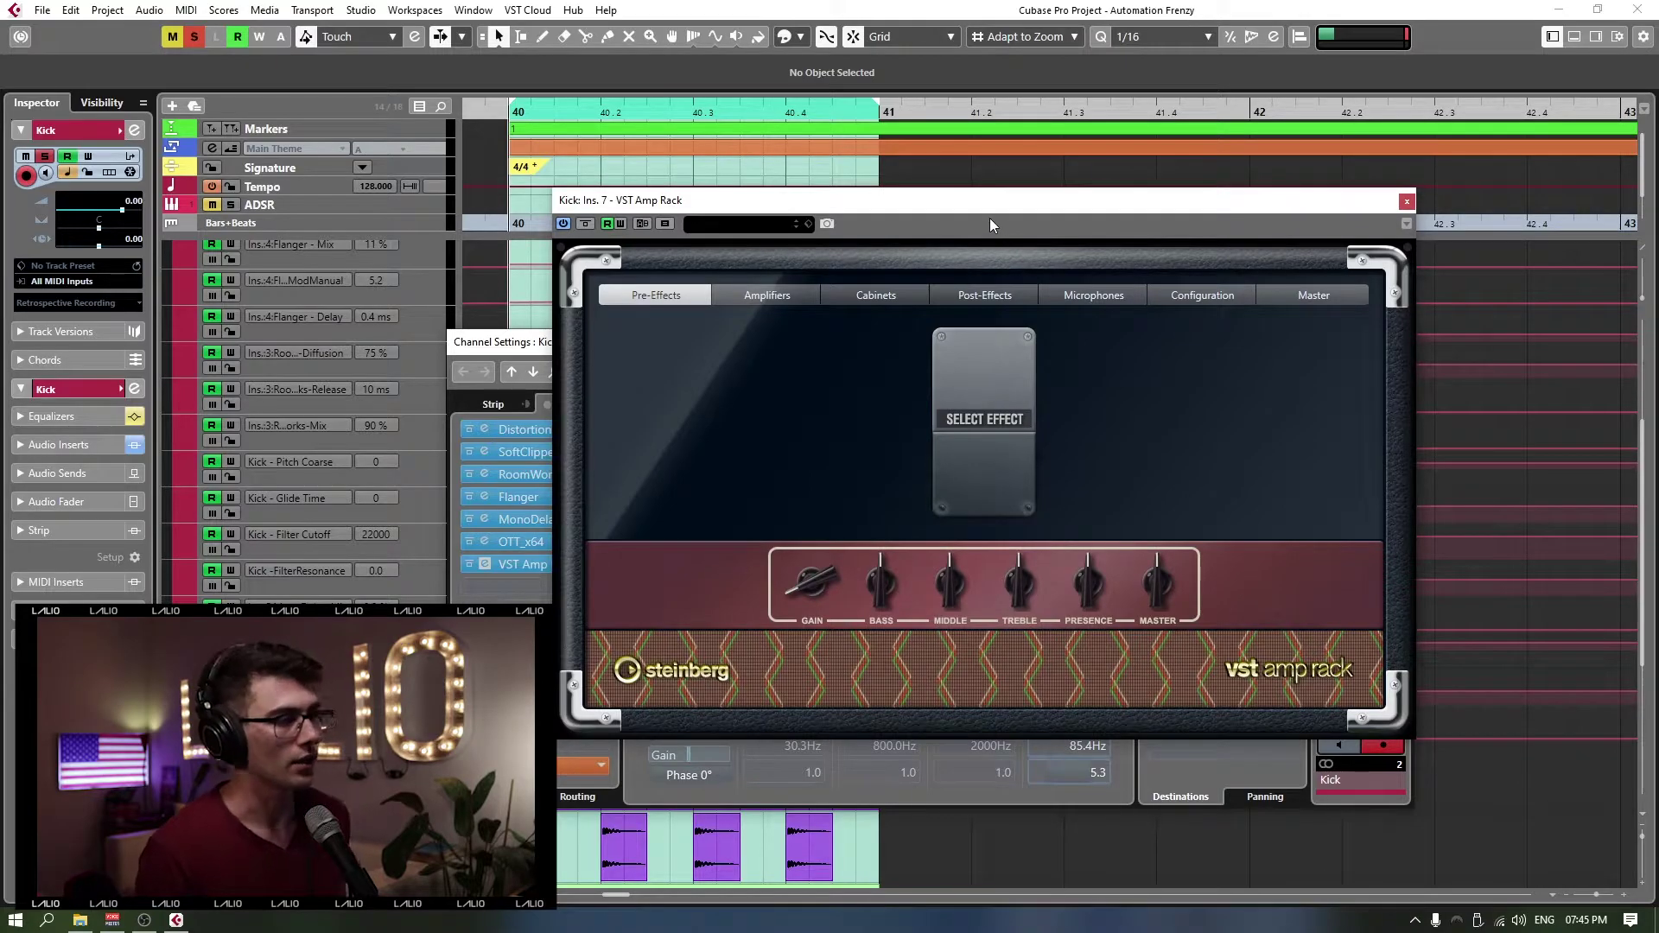
pyautogui.press('space')
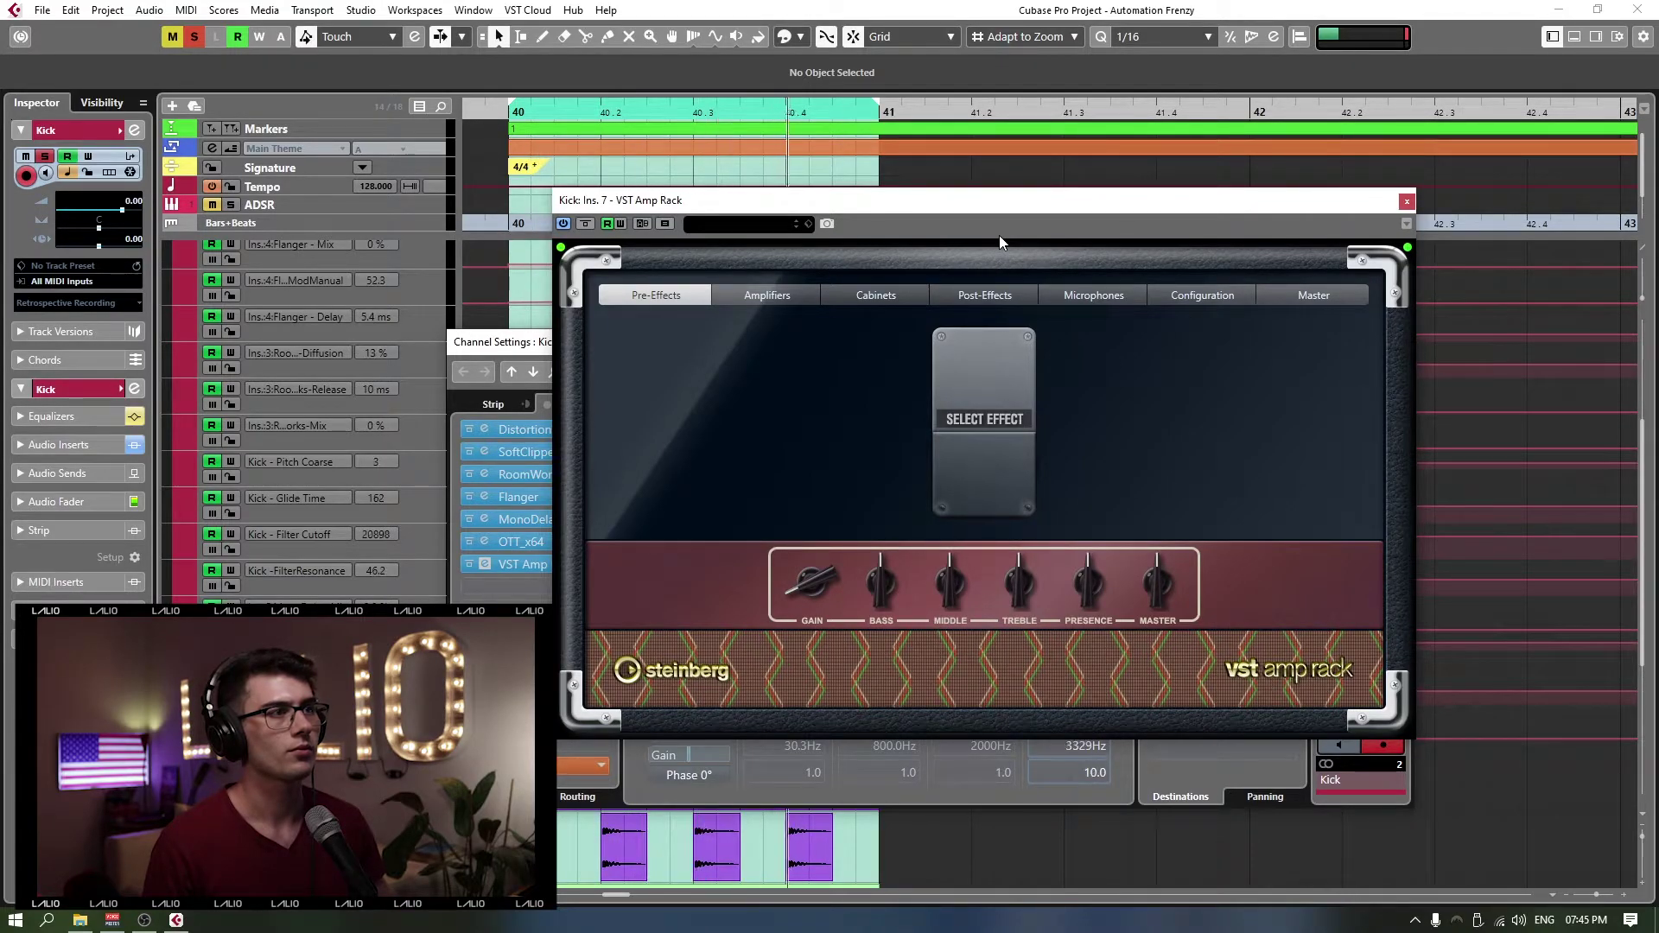
# Step: Review the amplifier models, then pick the British Custom cabinet
pyautogui.click(780, 297)
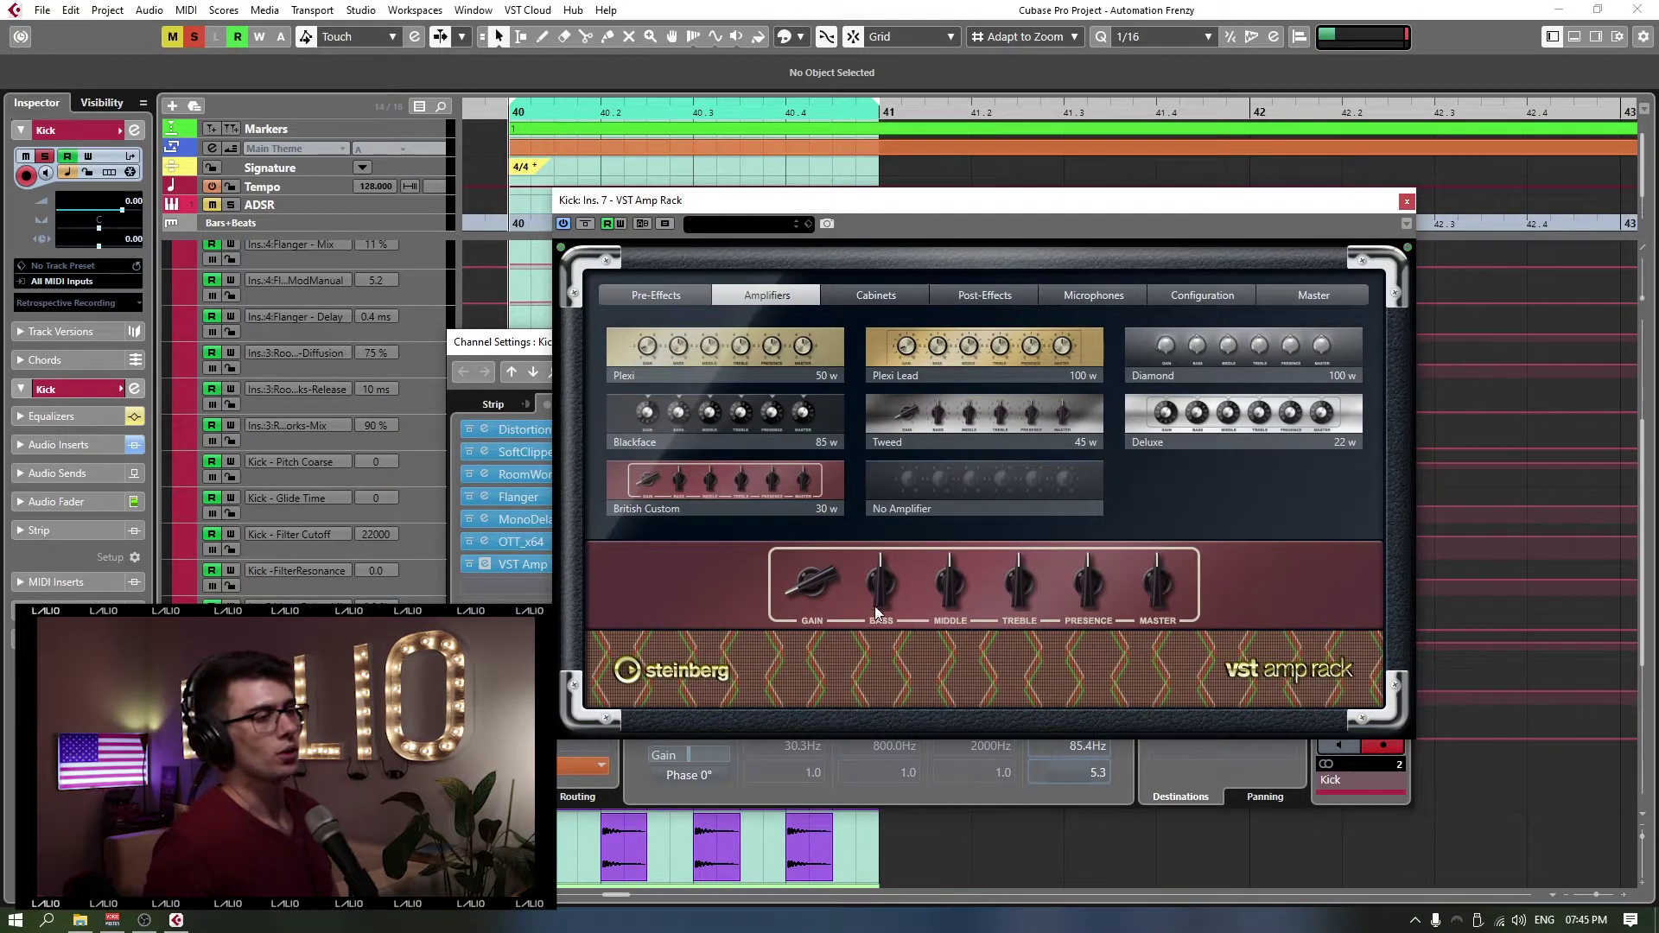
pyautogui.moveTo(804, 605)
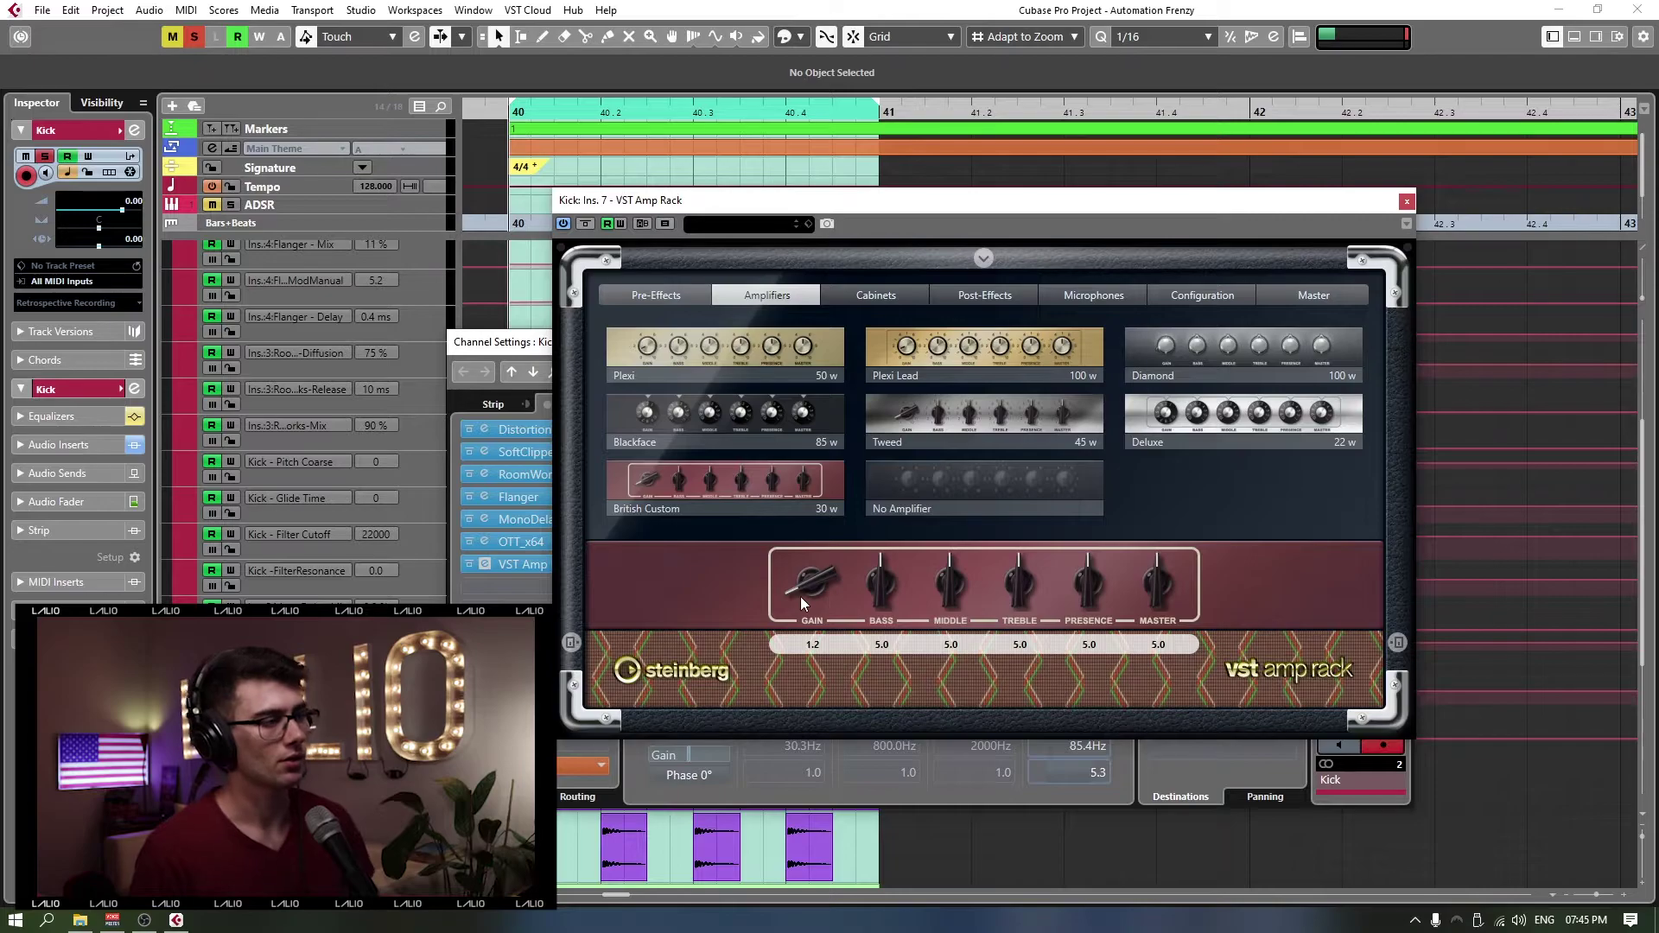
pyautogui.click(875, 294)
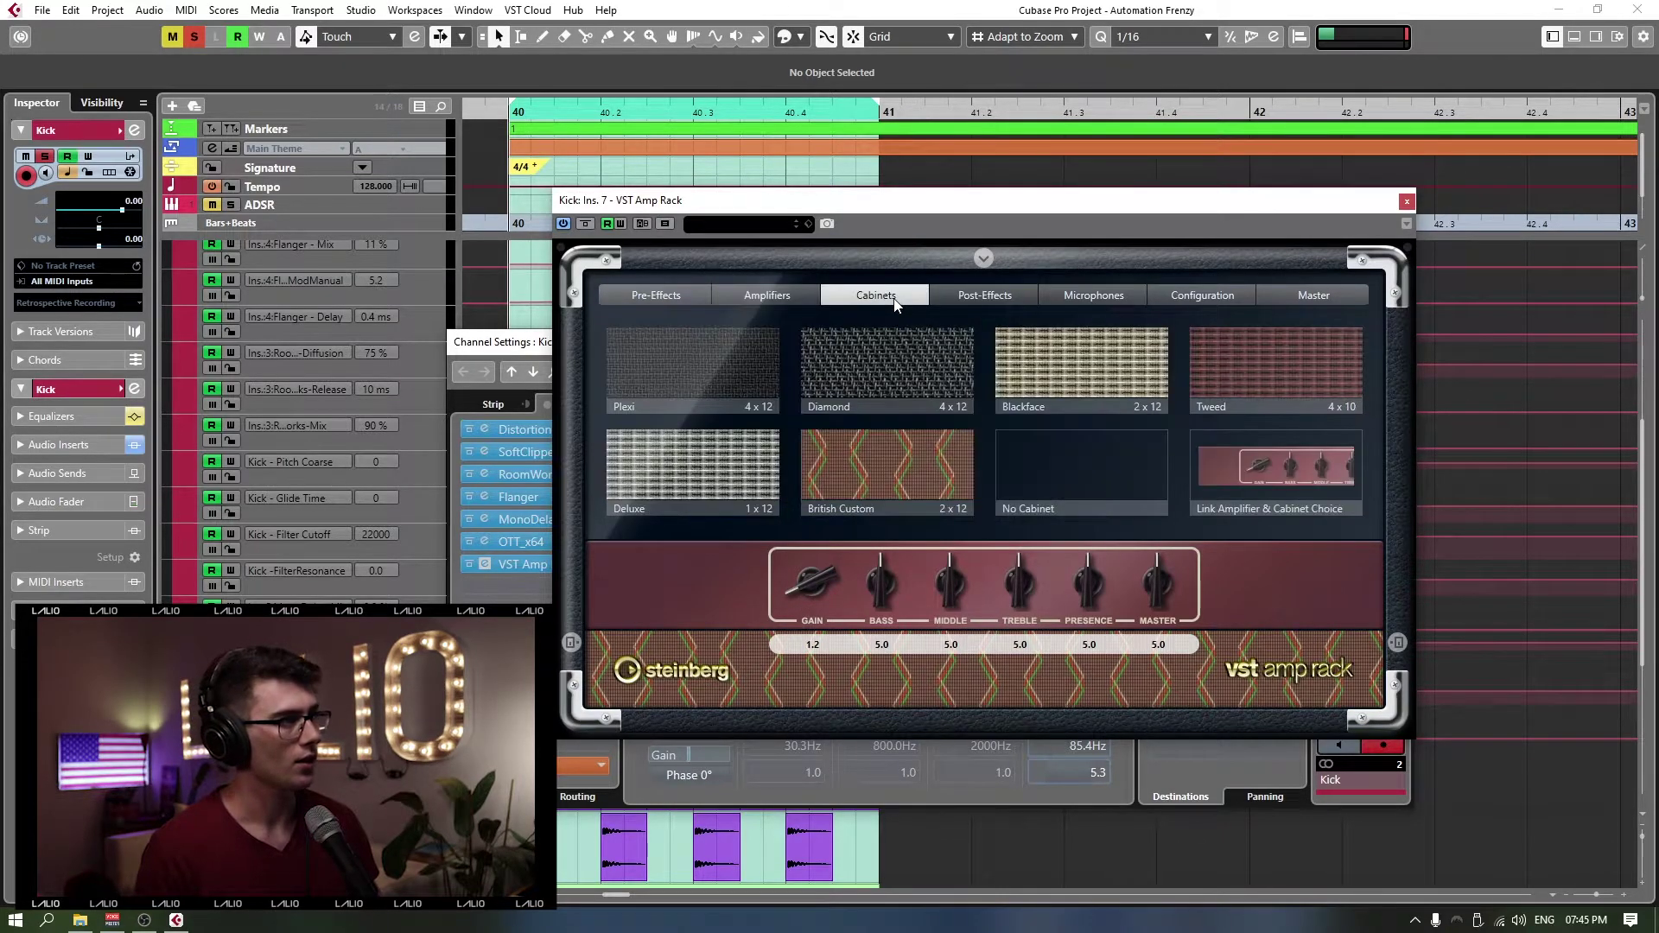
pyautogui.click(907, 481)
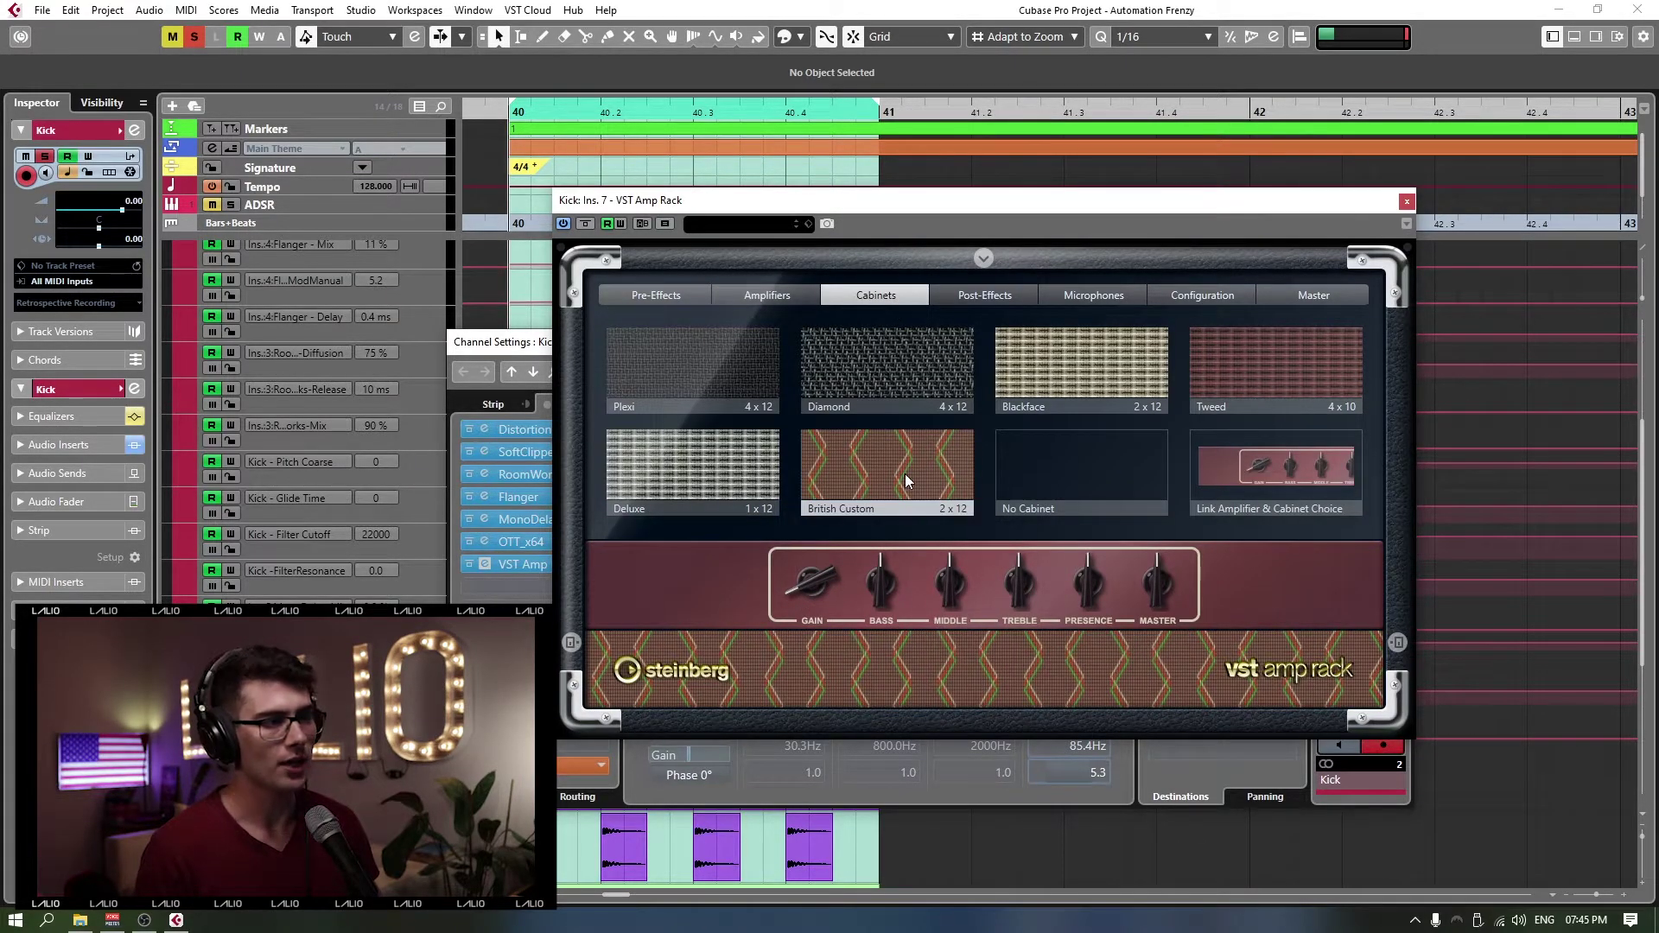
# Step: During playback, A/B the Reverb and Fuzz post-effect pedals, leaving both on, then show the Microphones page
pyautogui.click(972, 296)
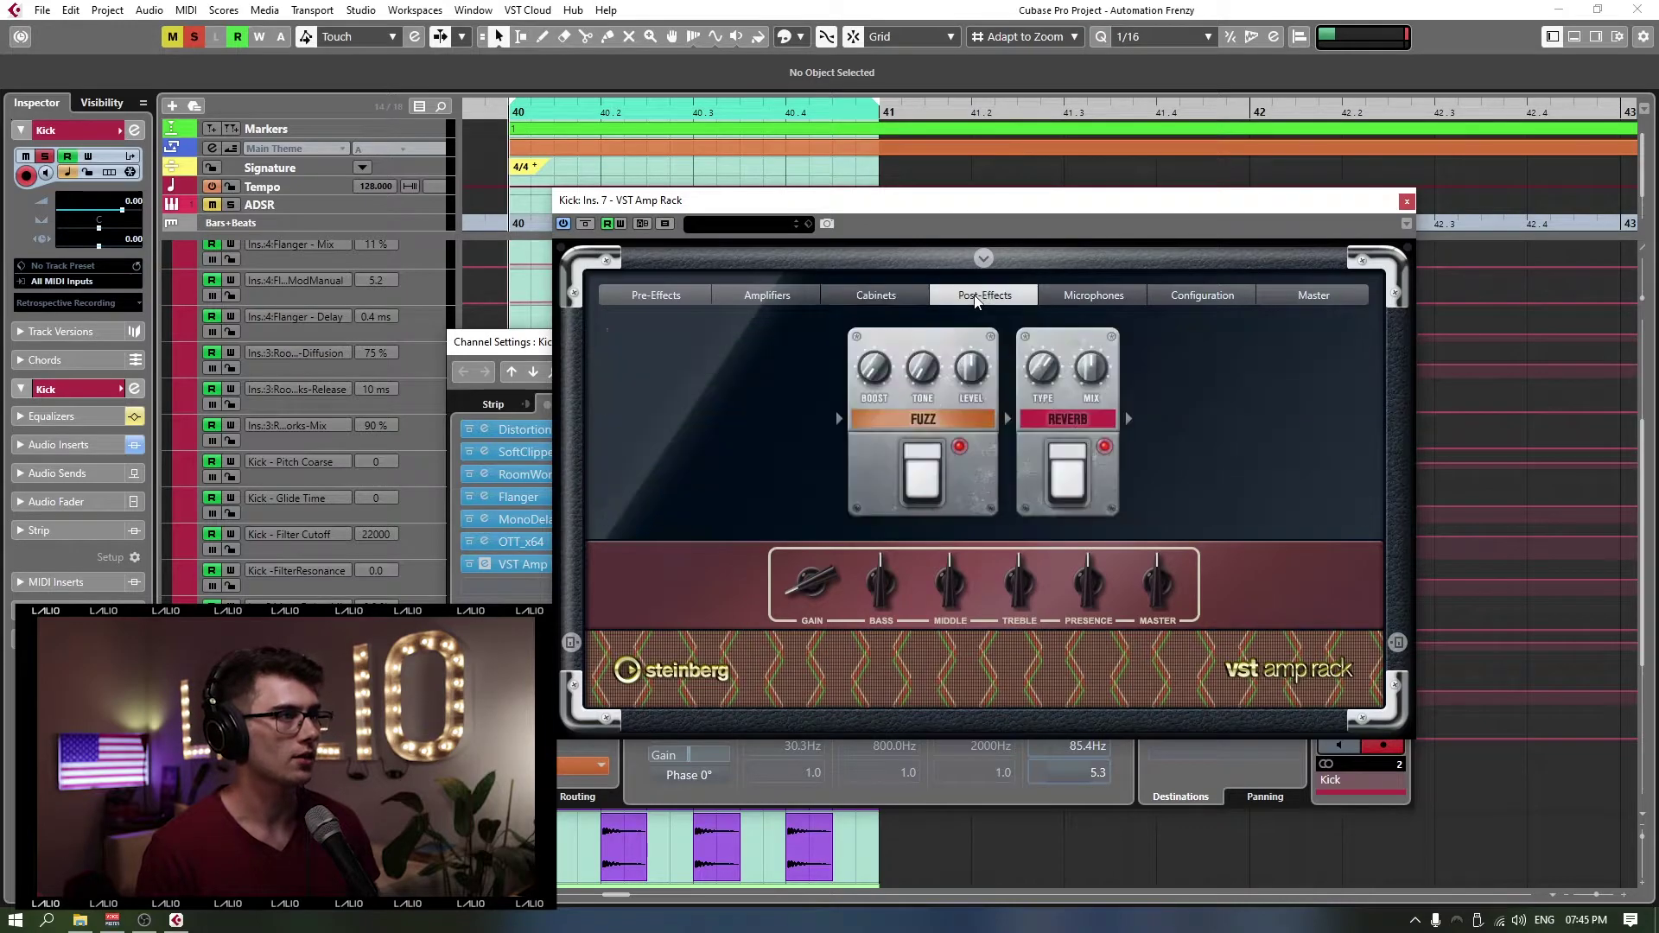
pyautogui.moveTo(923, 471)
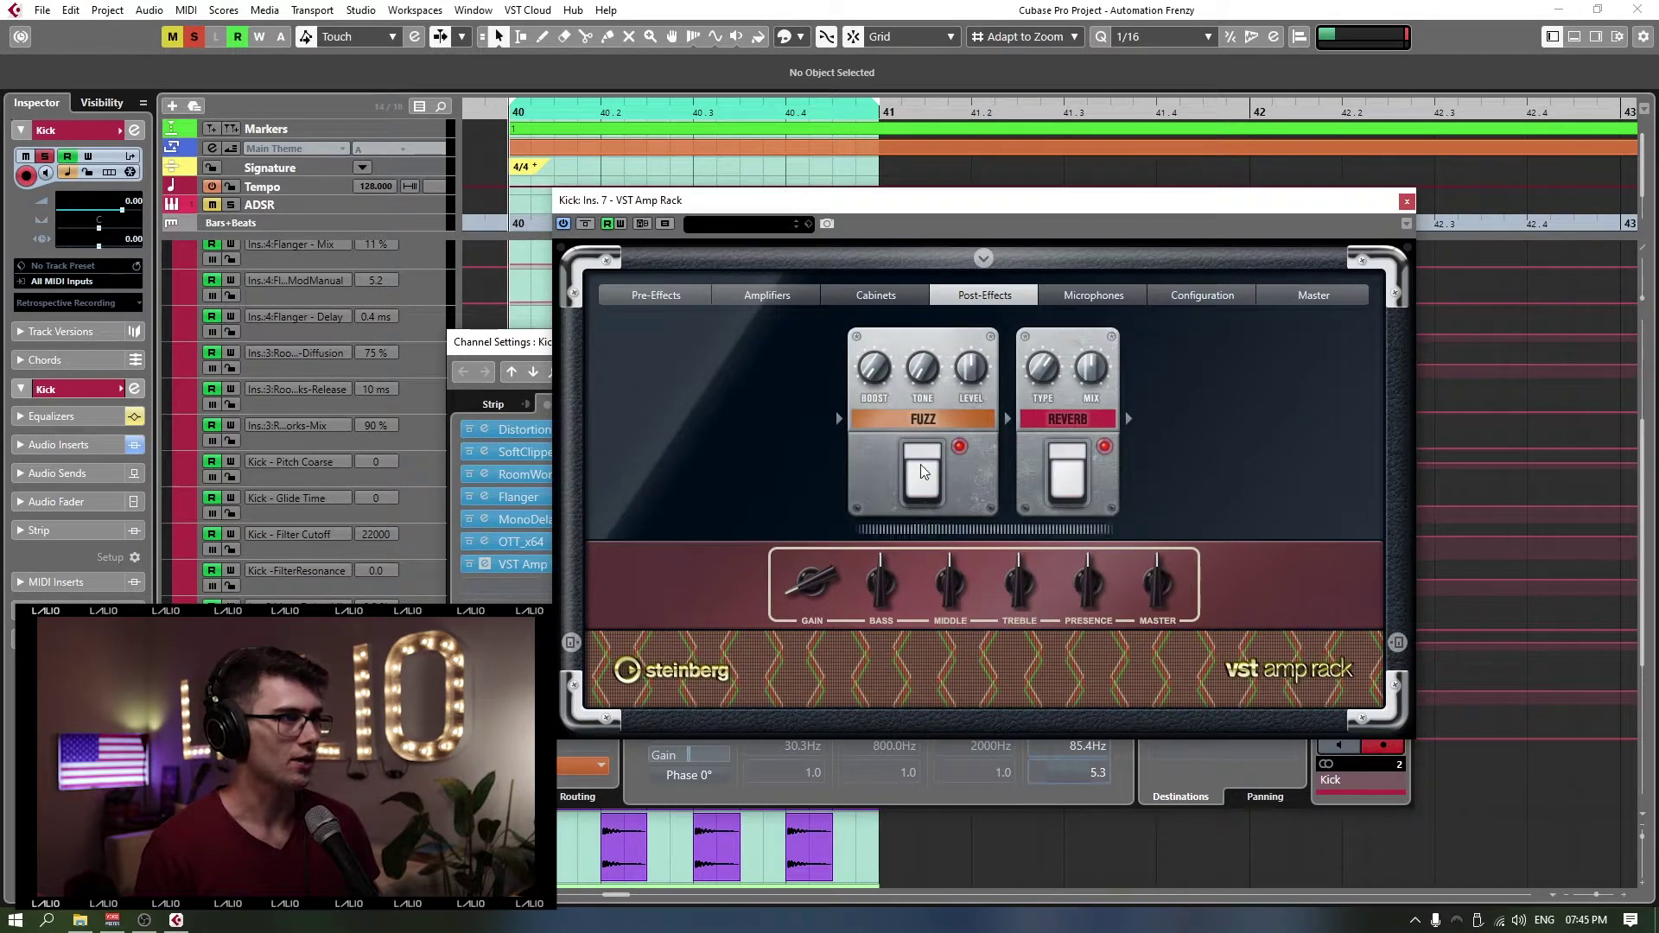
pyautogui.click(1068, 484)
pyautogui.press('space')
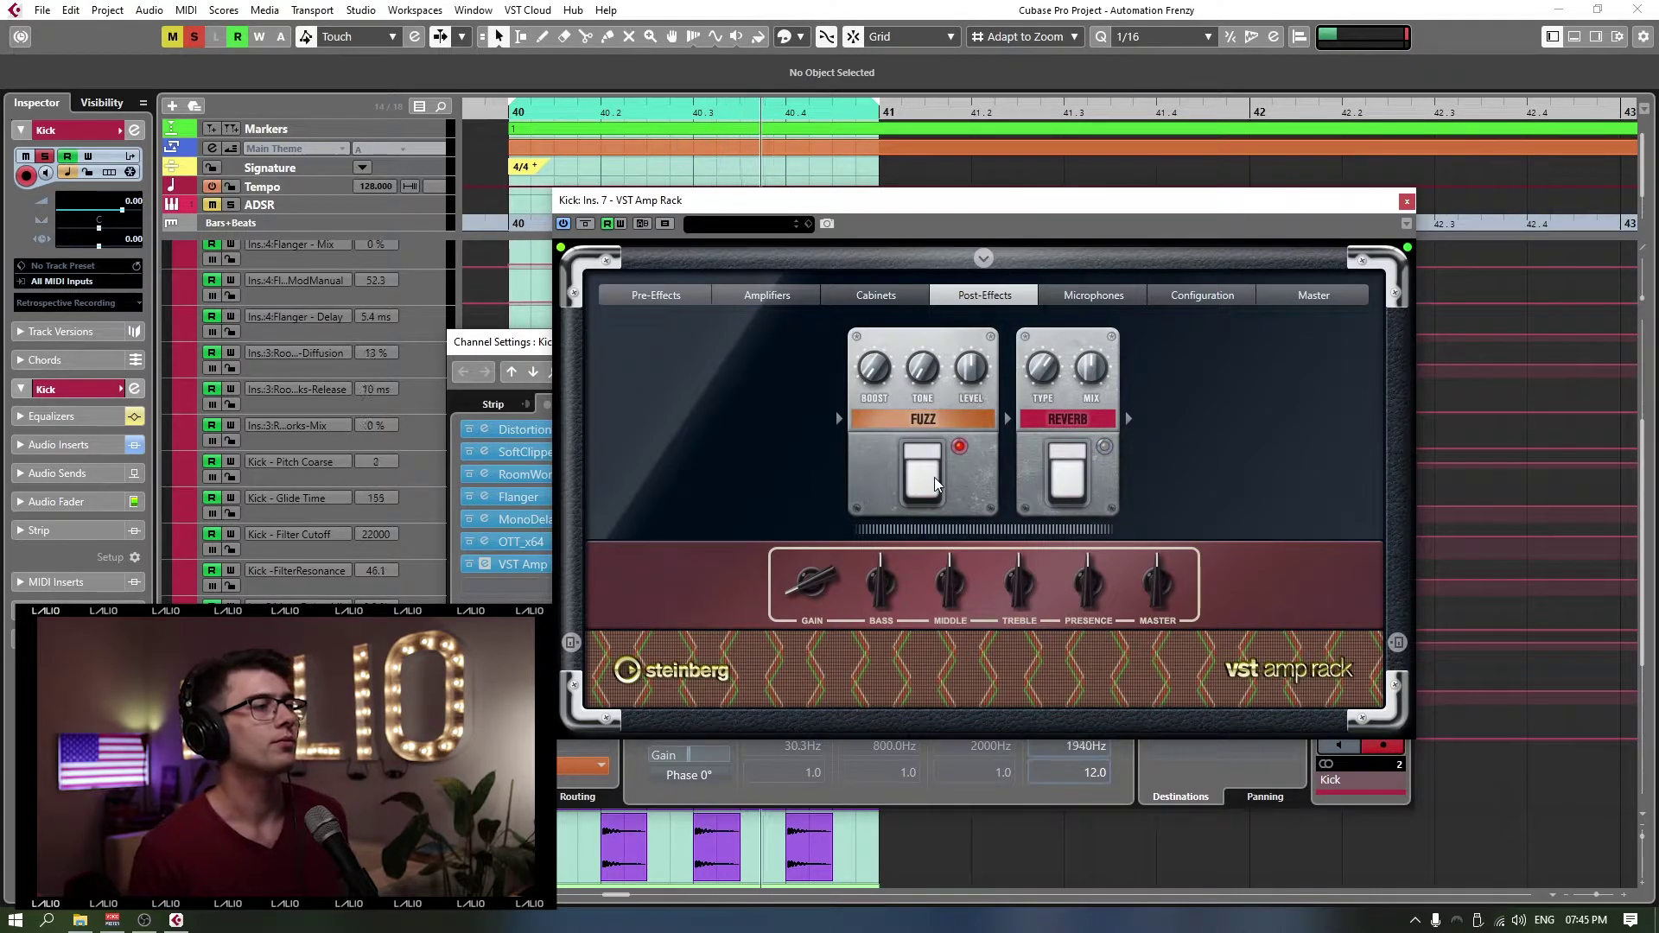
pyautogui.click(923, 473)
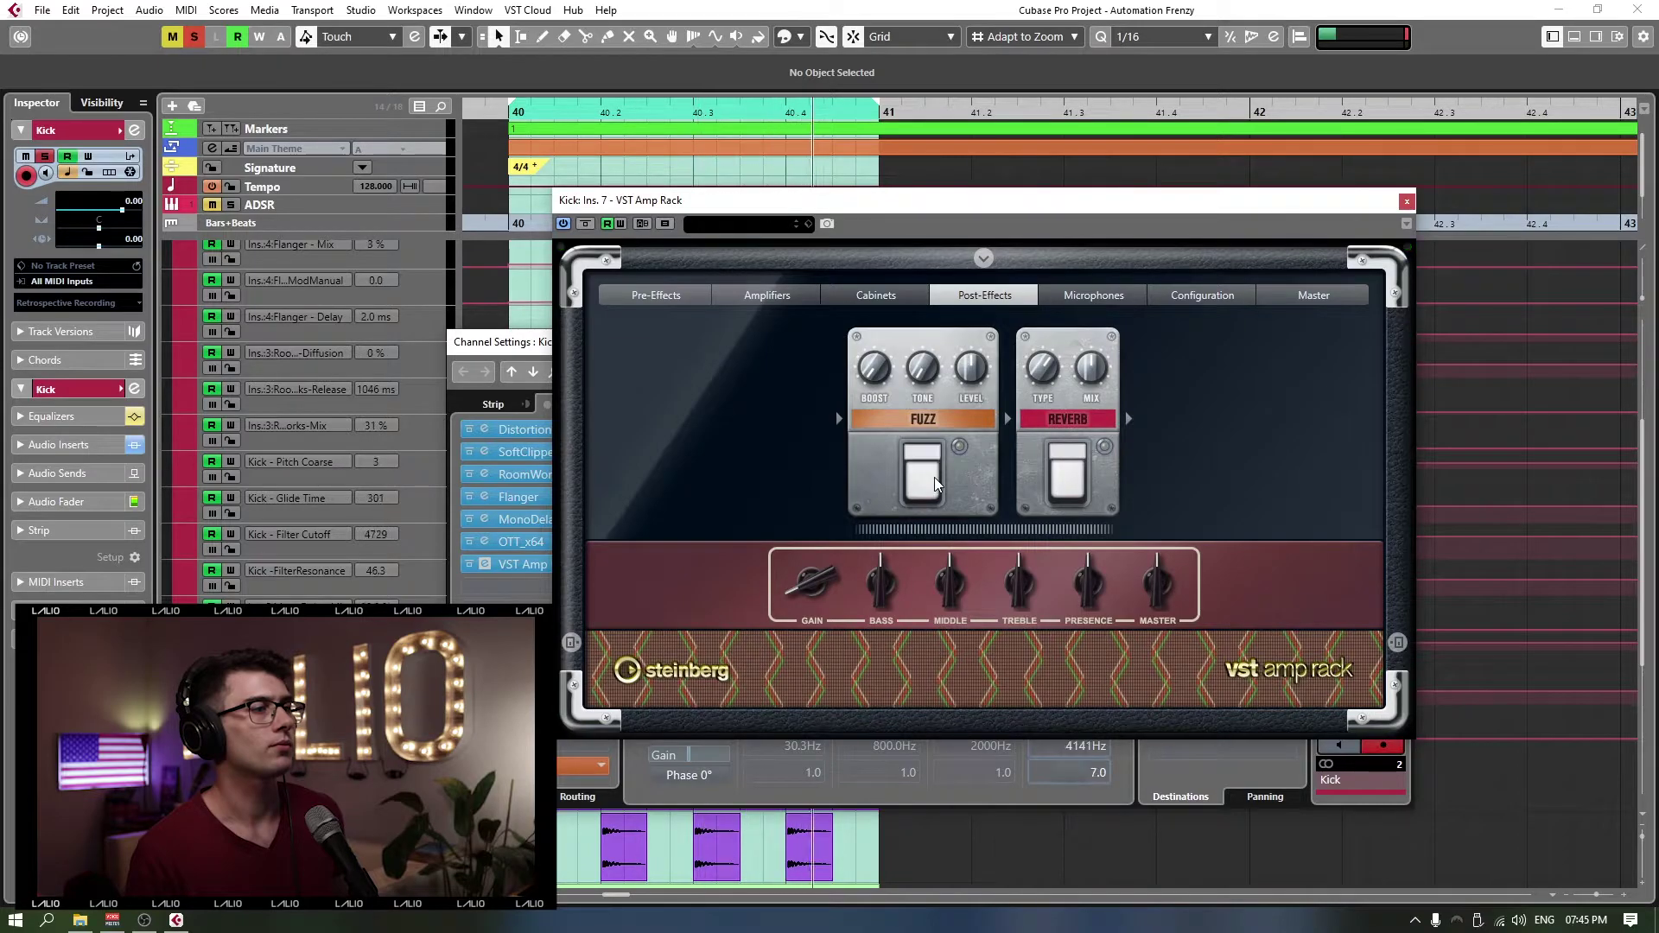
pyautogui.click(923, 473)
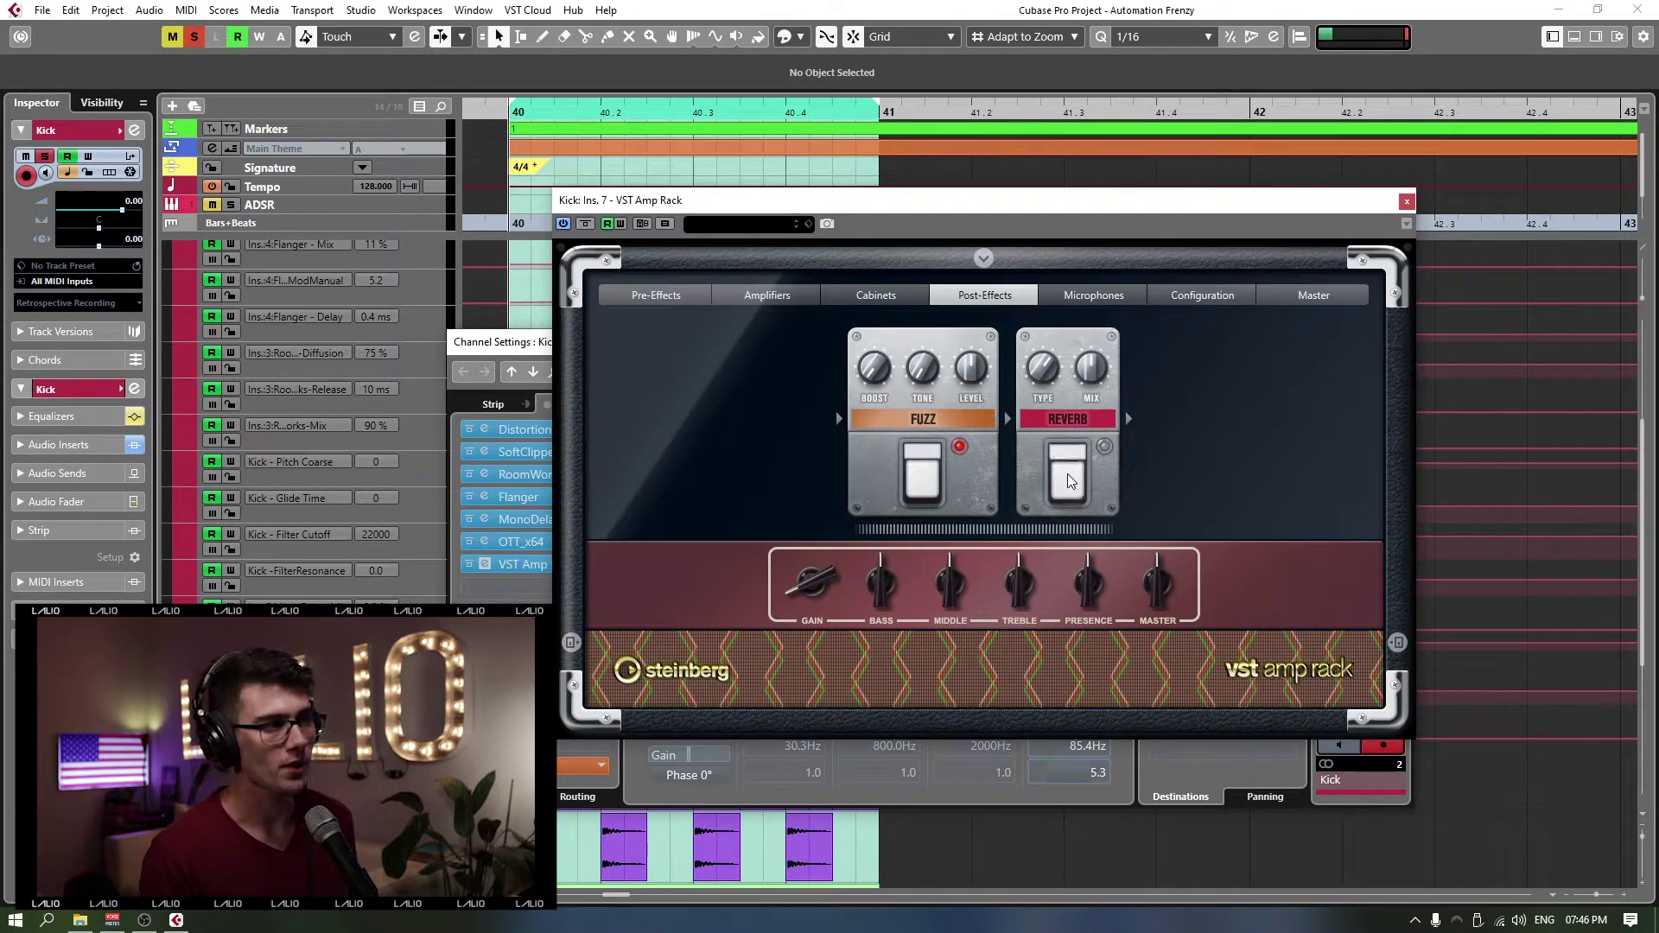
pyautogui.click(1068, 481)
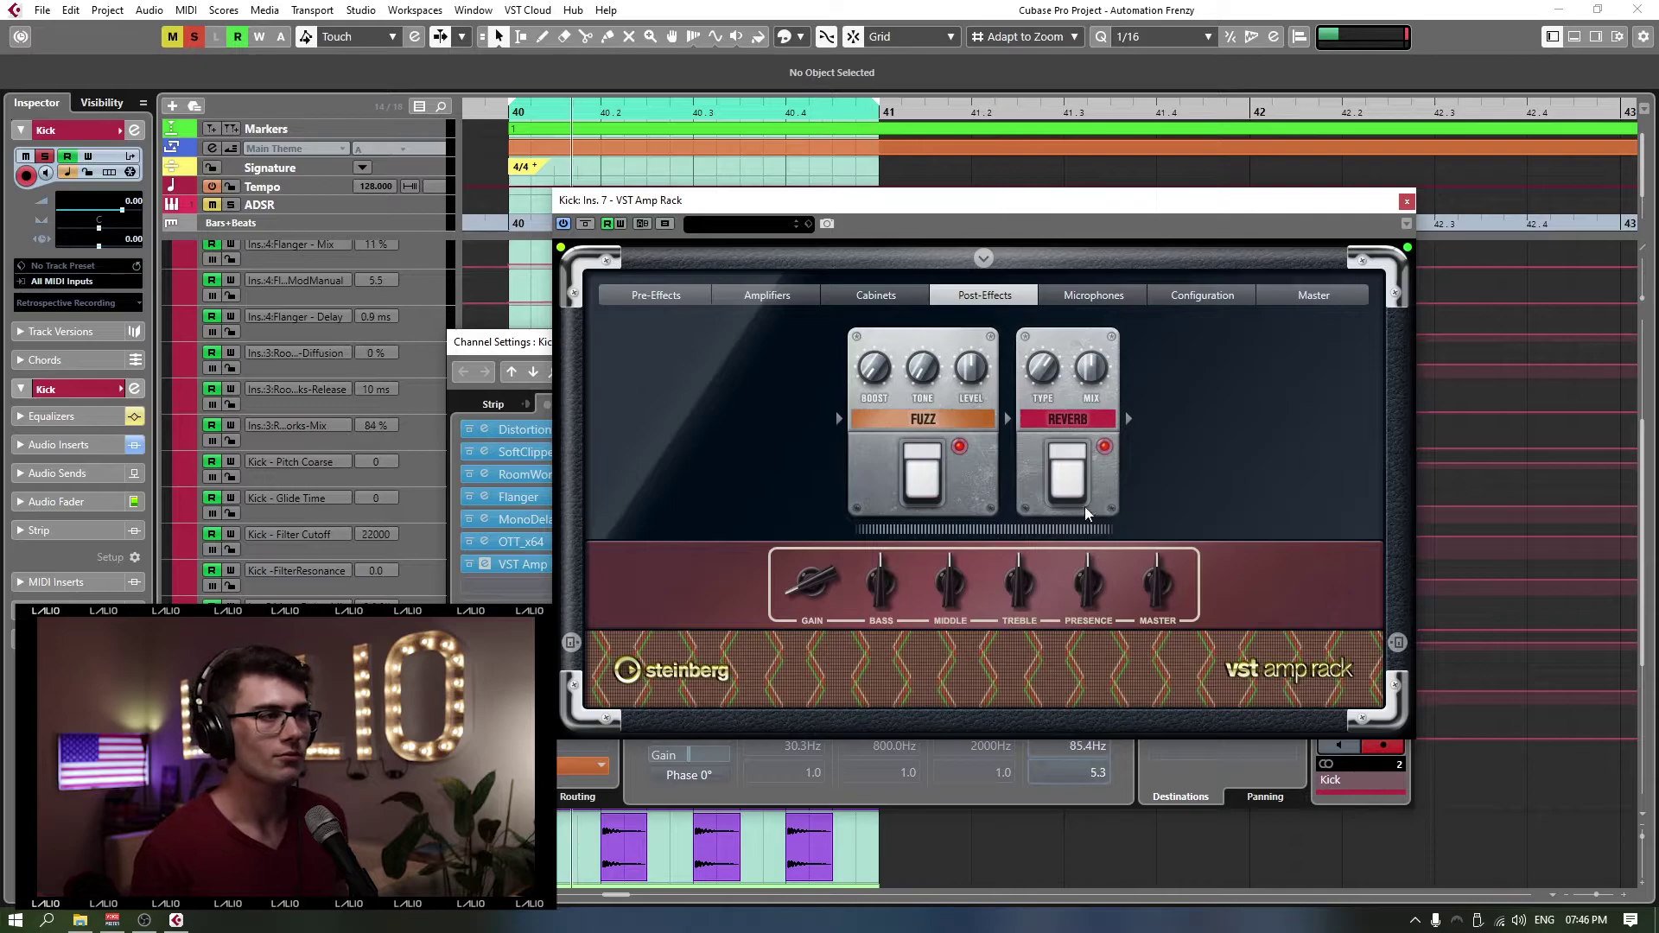
pyautogui.click(1093, 294)
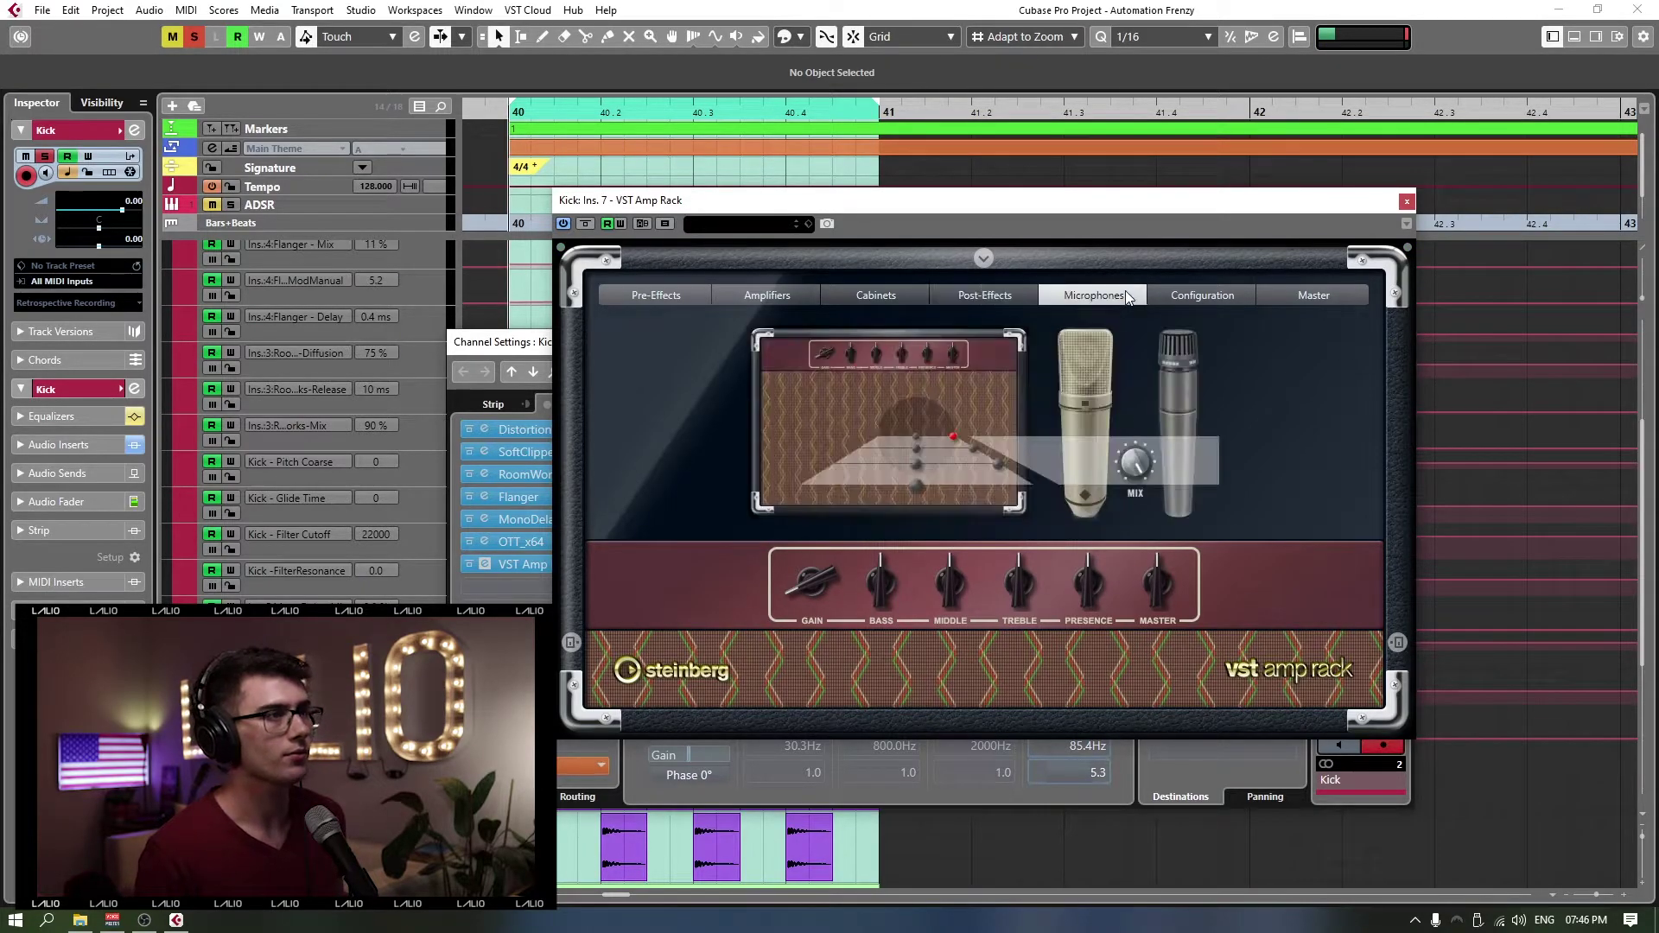
# Step: Close the VST Amp Rack window and move the Channel Settings window aside
pyautogui.click(1201, 295)
pyautogui.press('Escape')
pyautogui.moveTo(1132, 350); pyautogui.dragTo(1176, 291)
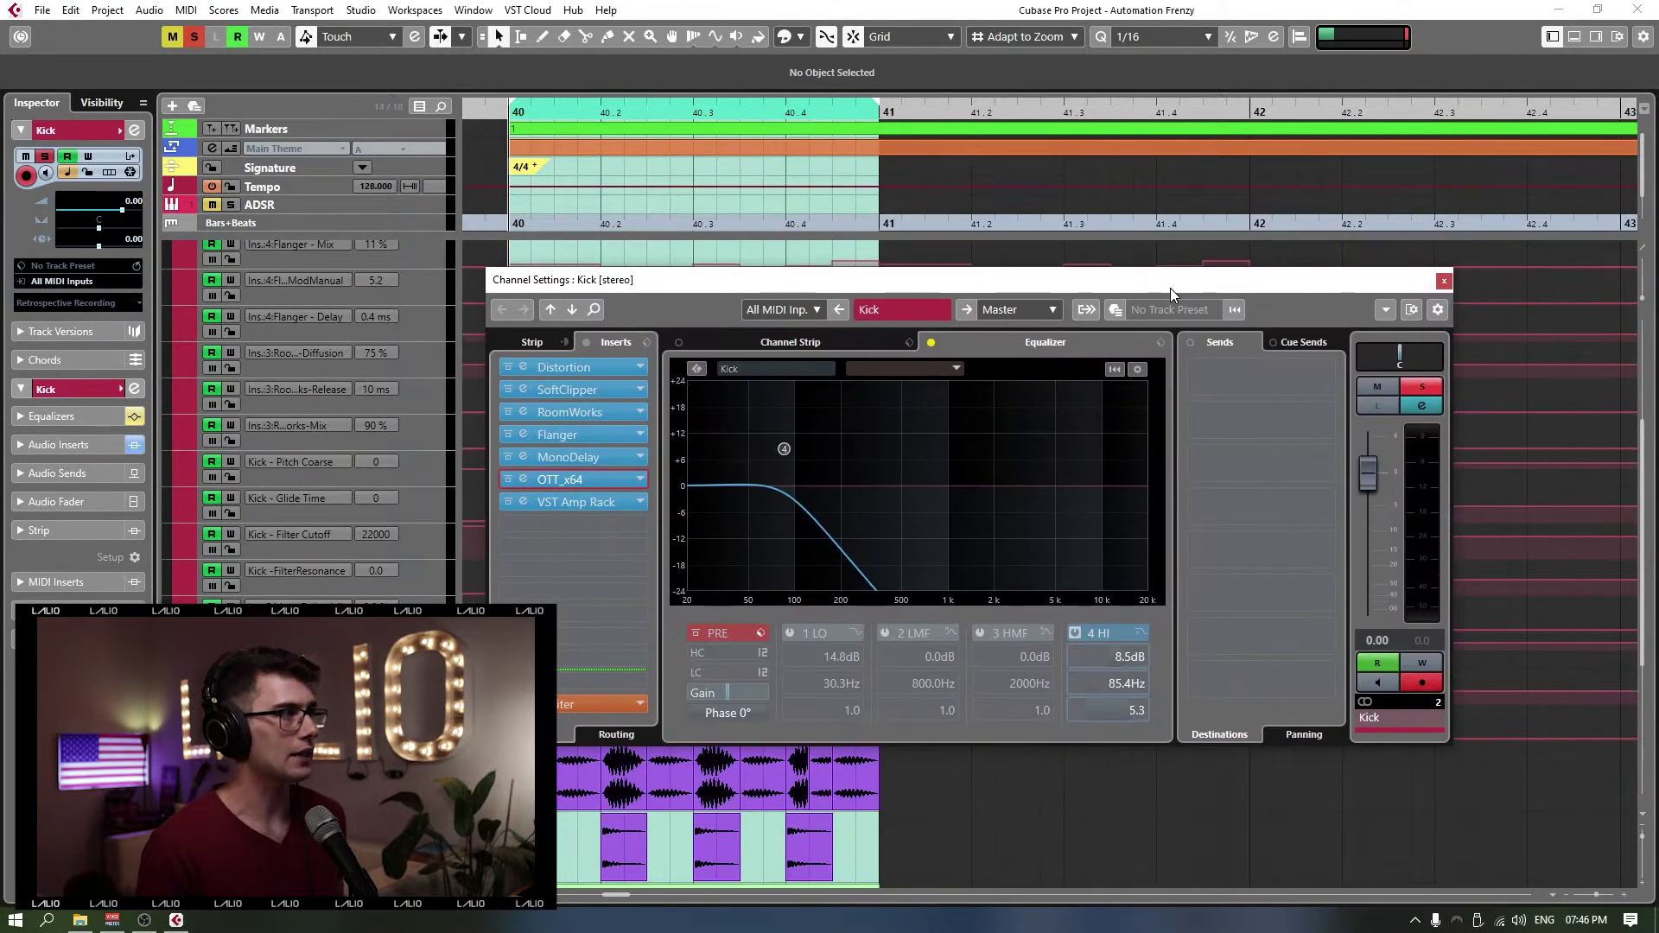
# Step: Select the Kick track and toggle its Read Automation off and back on
pyautogui.scroll(3, 363, 433)
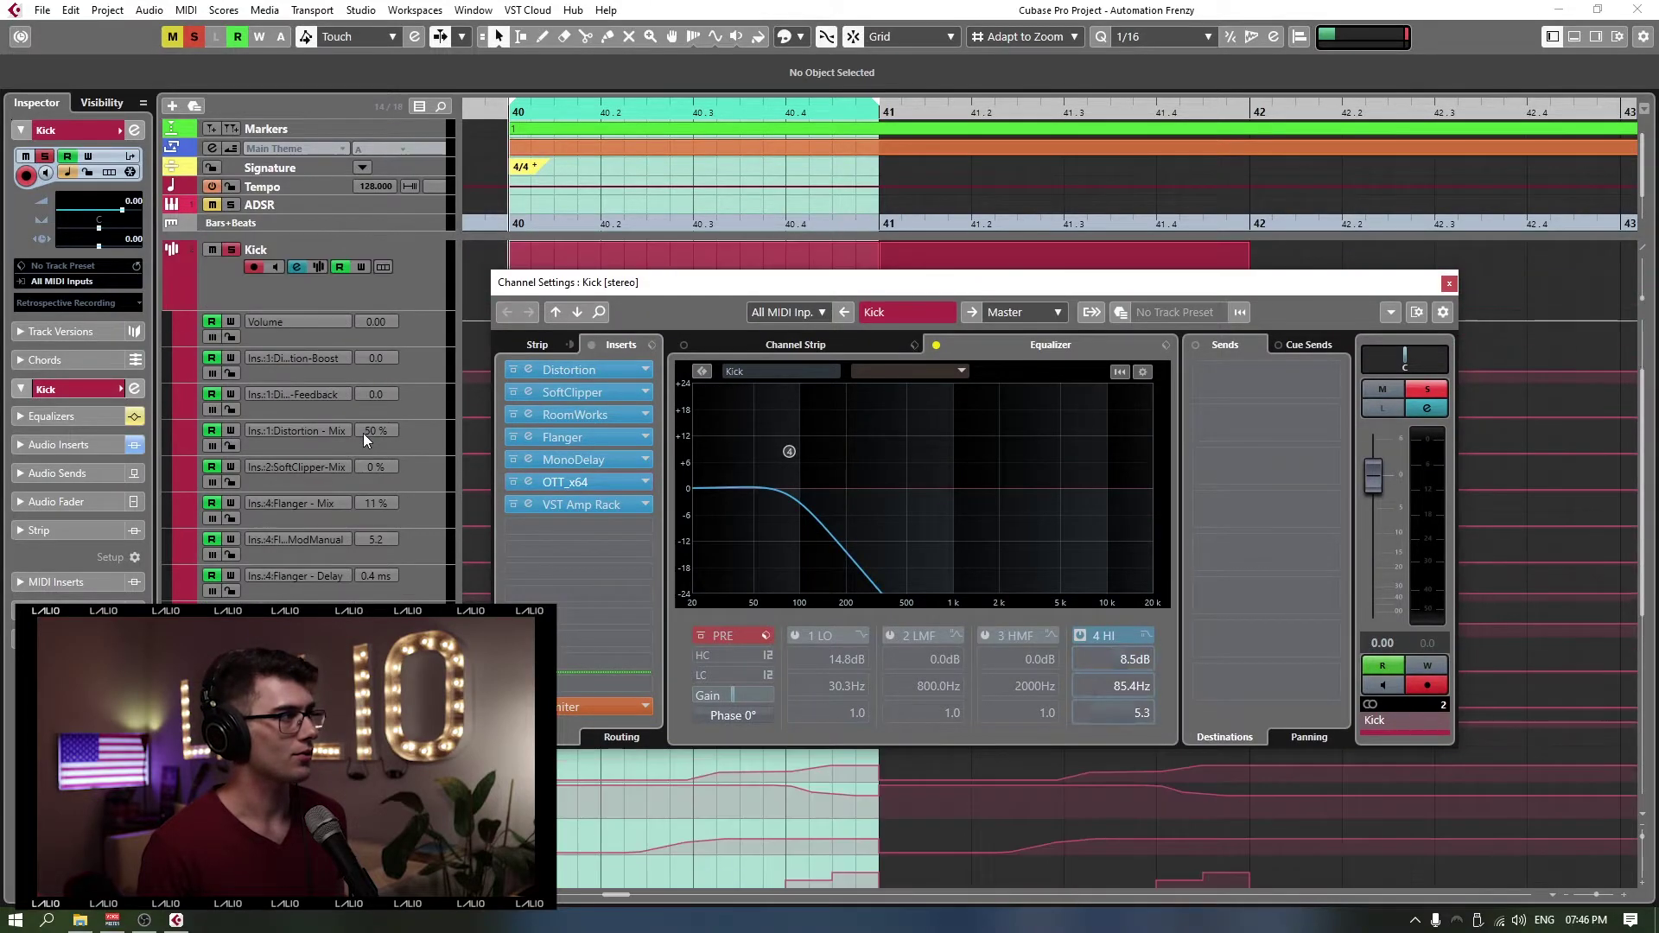
pyautogui.click(316, 277)
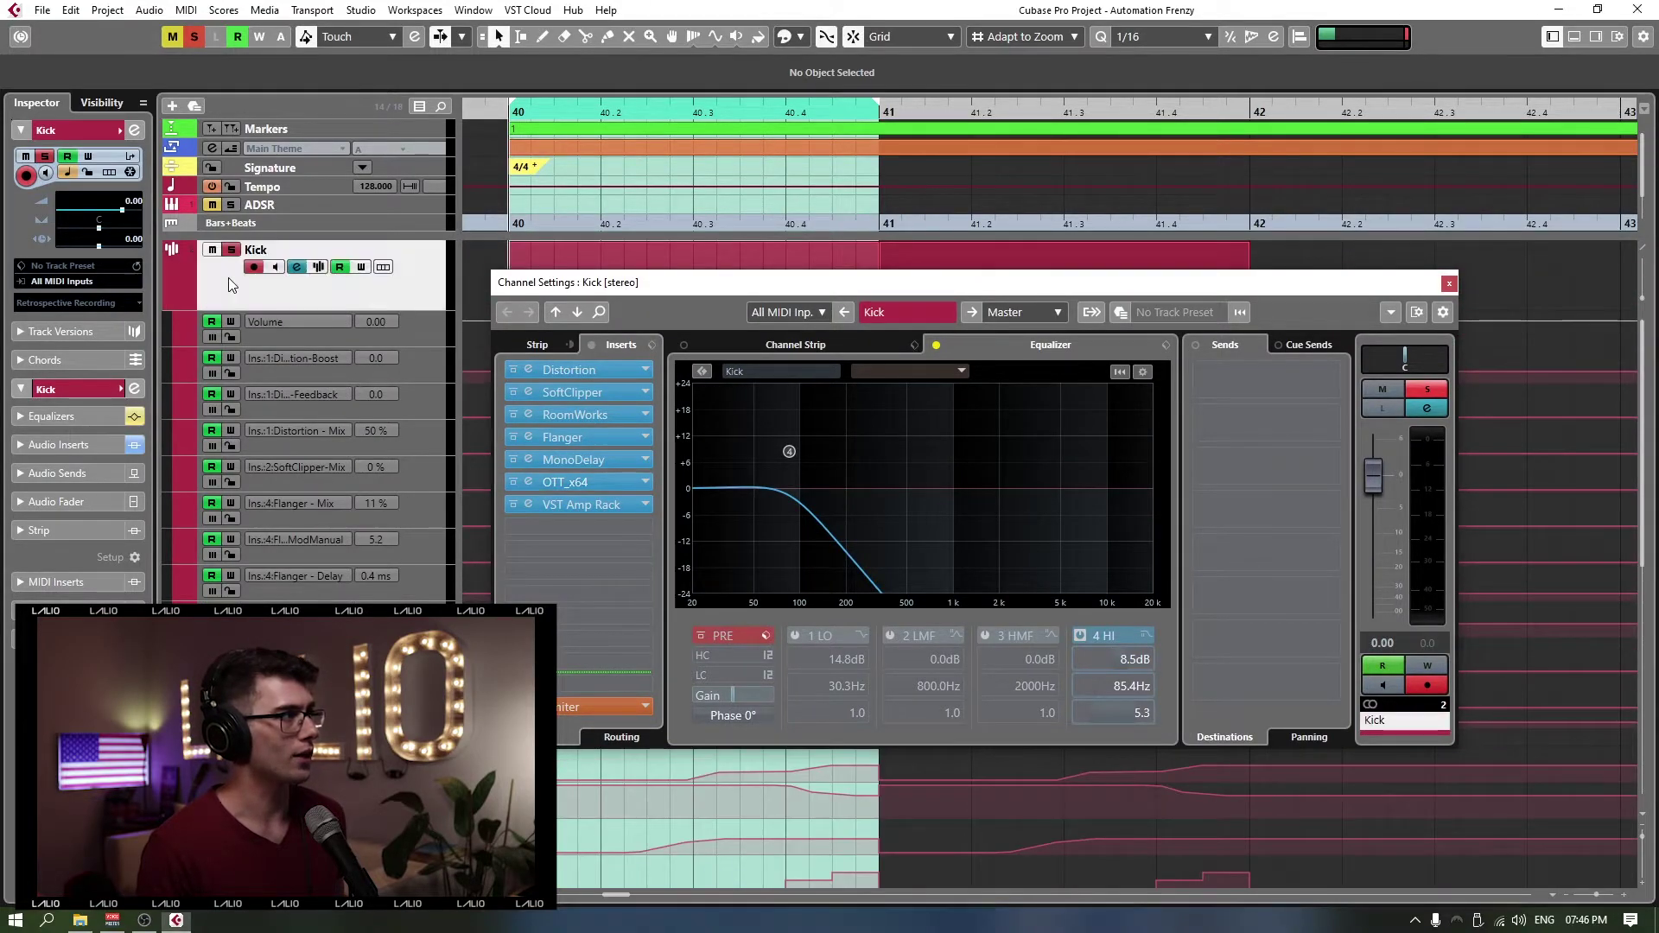
pyautogui.click(340, 267)
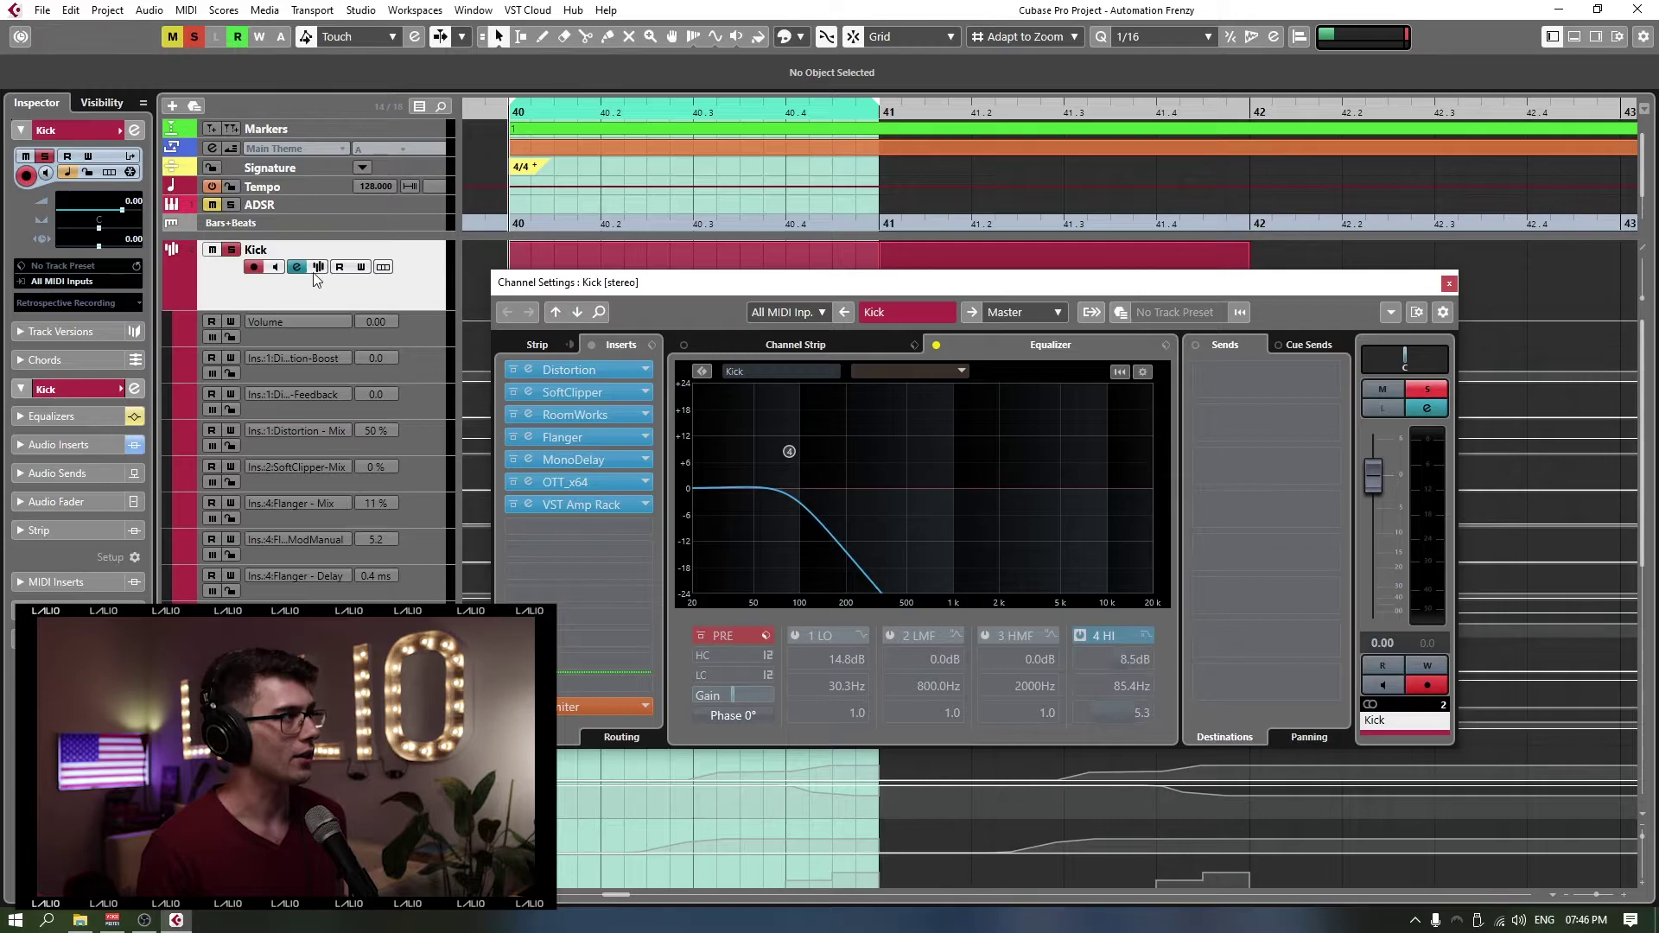
pyautogui.click(340, 267)
pyautogui.scroll(-1, 340, 275)
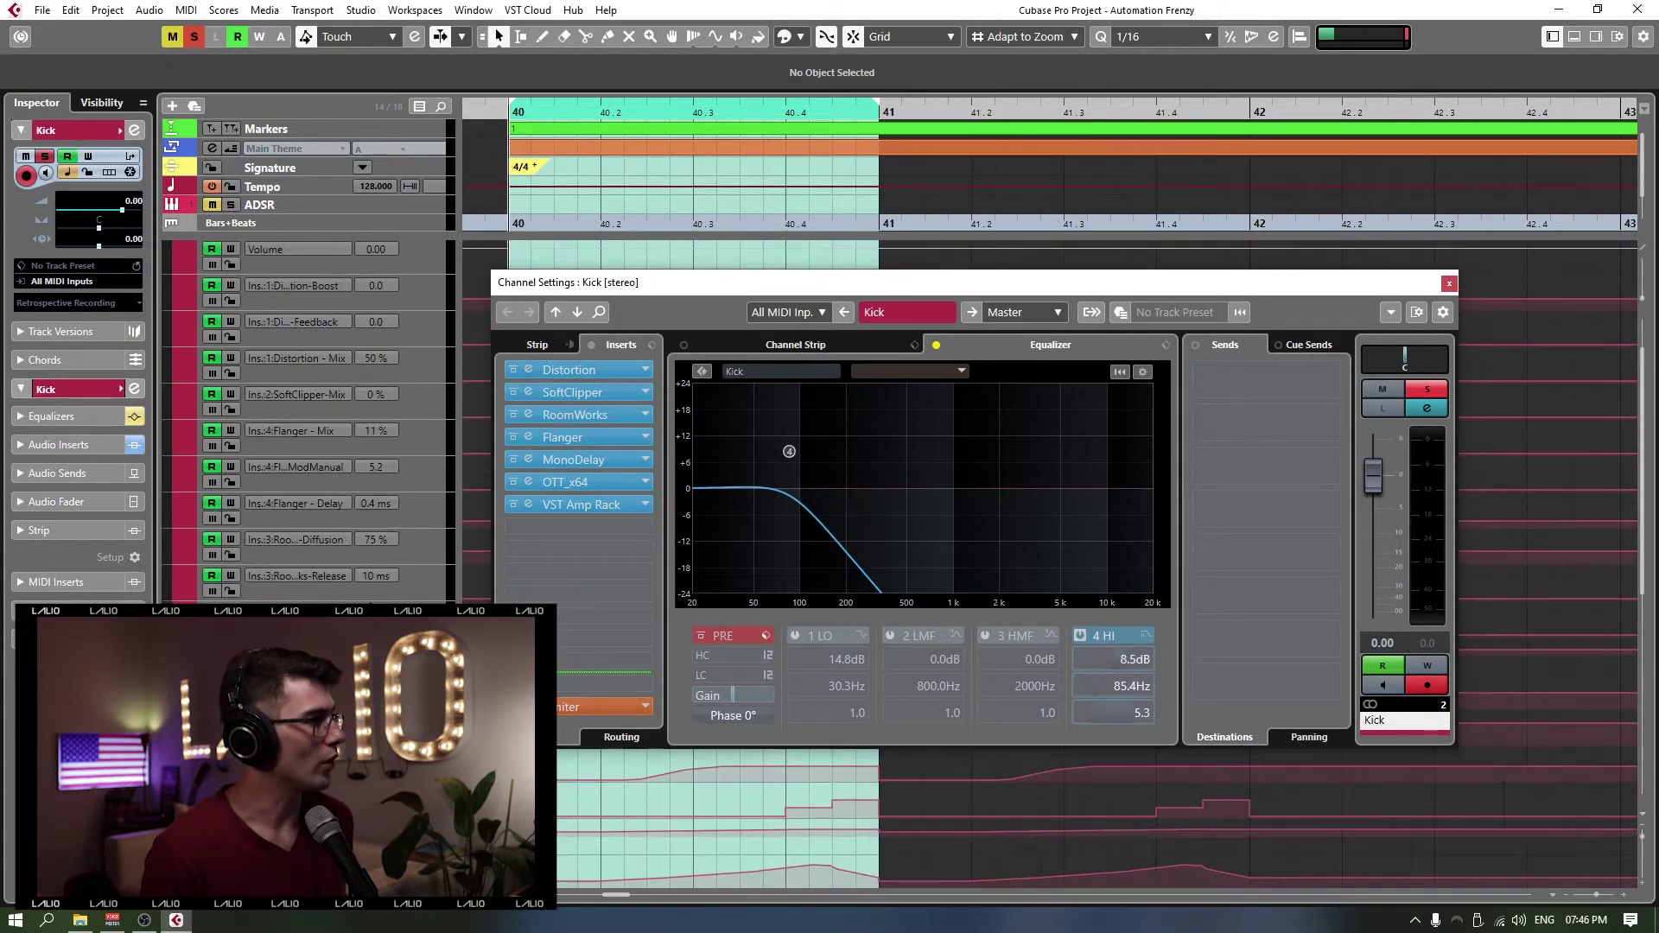
# Step: Bring the Kick Channel Settings forward and reposition it to show the equalizer
pyautogui.click(1026, 288)
pyautogui.scroll(-4, 702, 455)
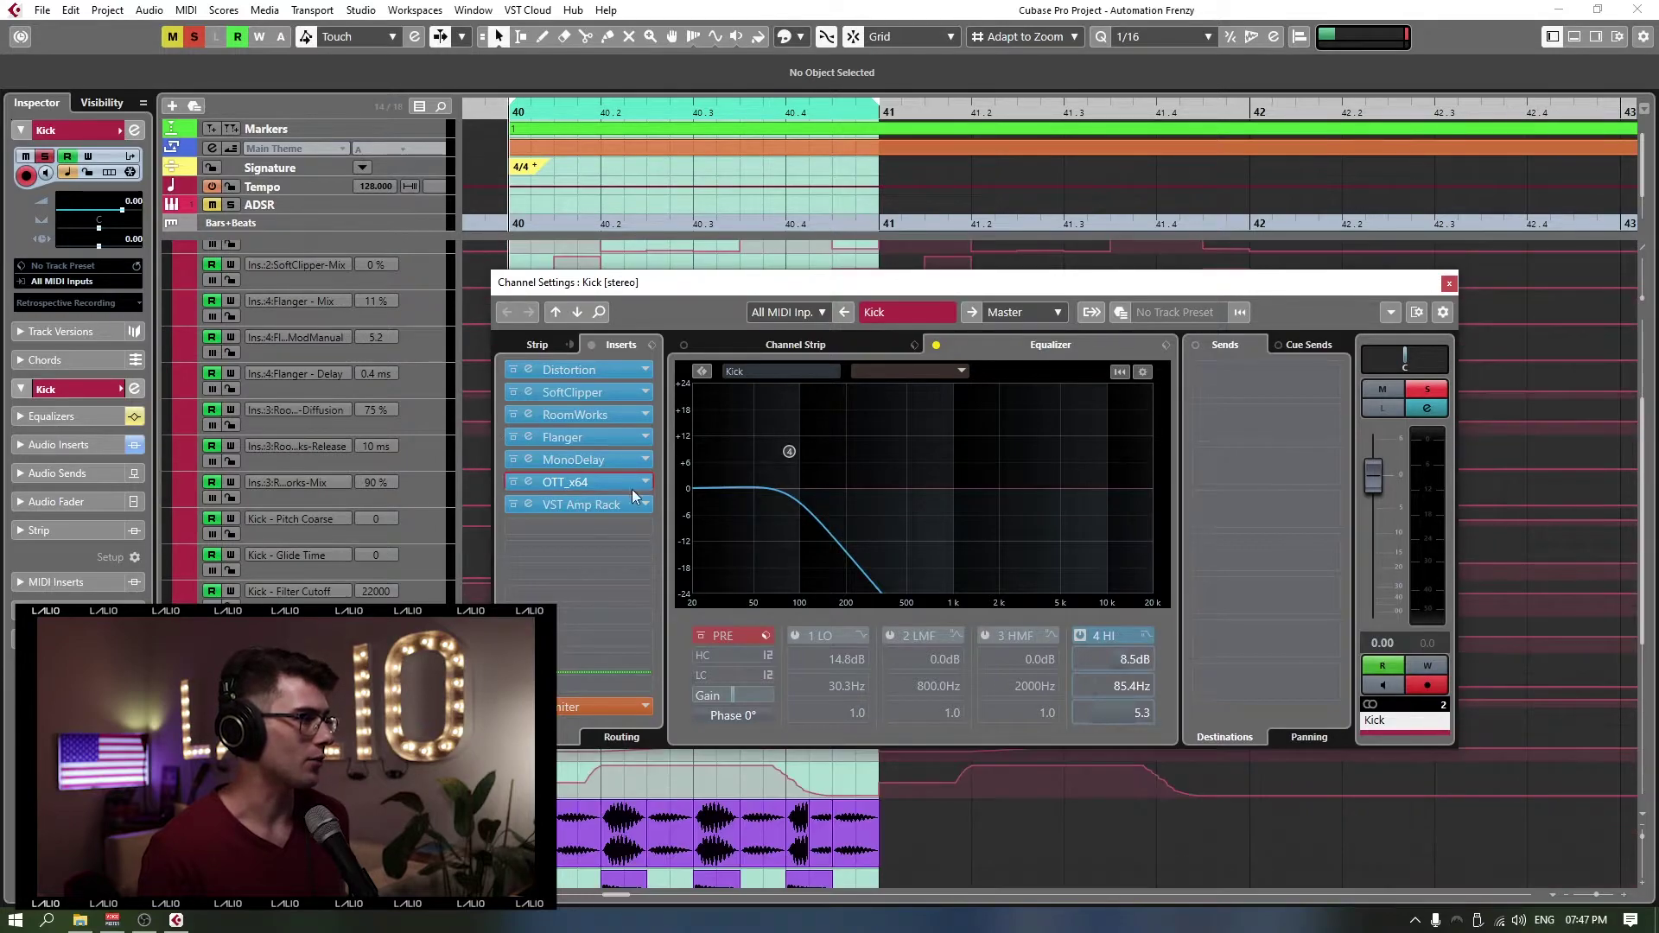
pyautogui.moveTo(886, 275); pyautogui.dragTo(1167, 105)
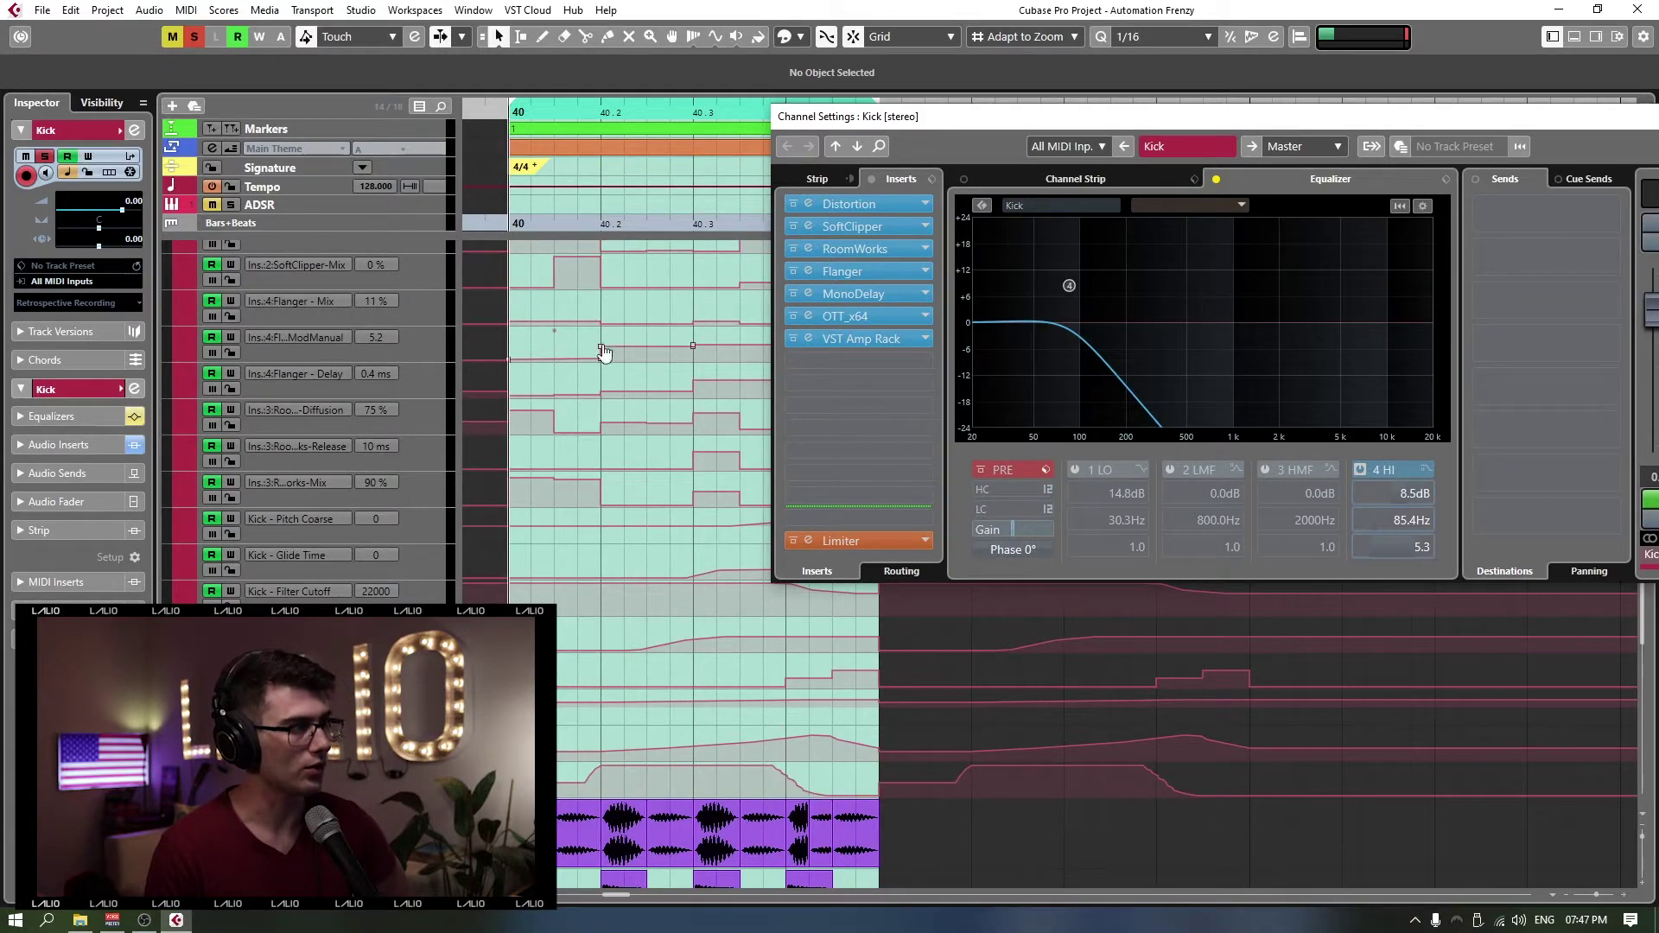
pyautogui.scroll(3, 589, 330)
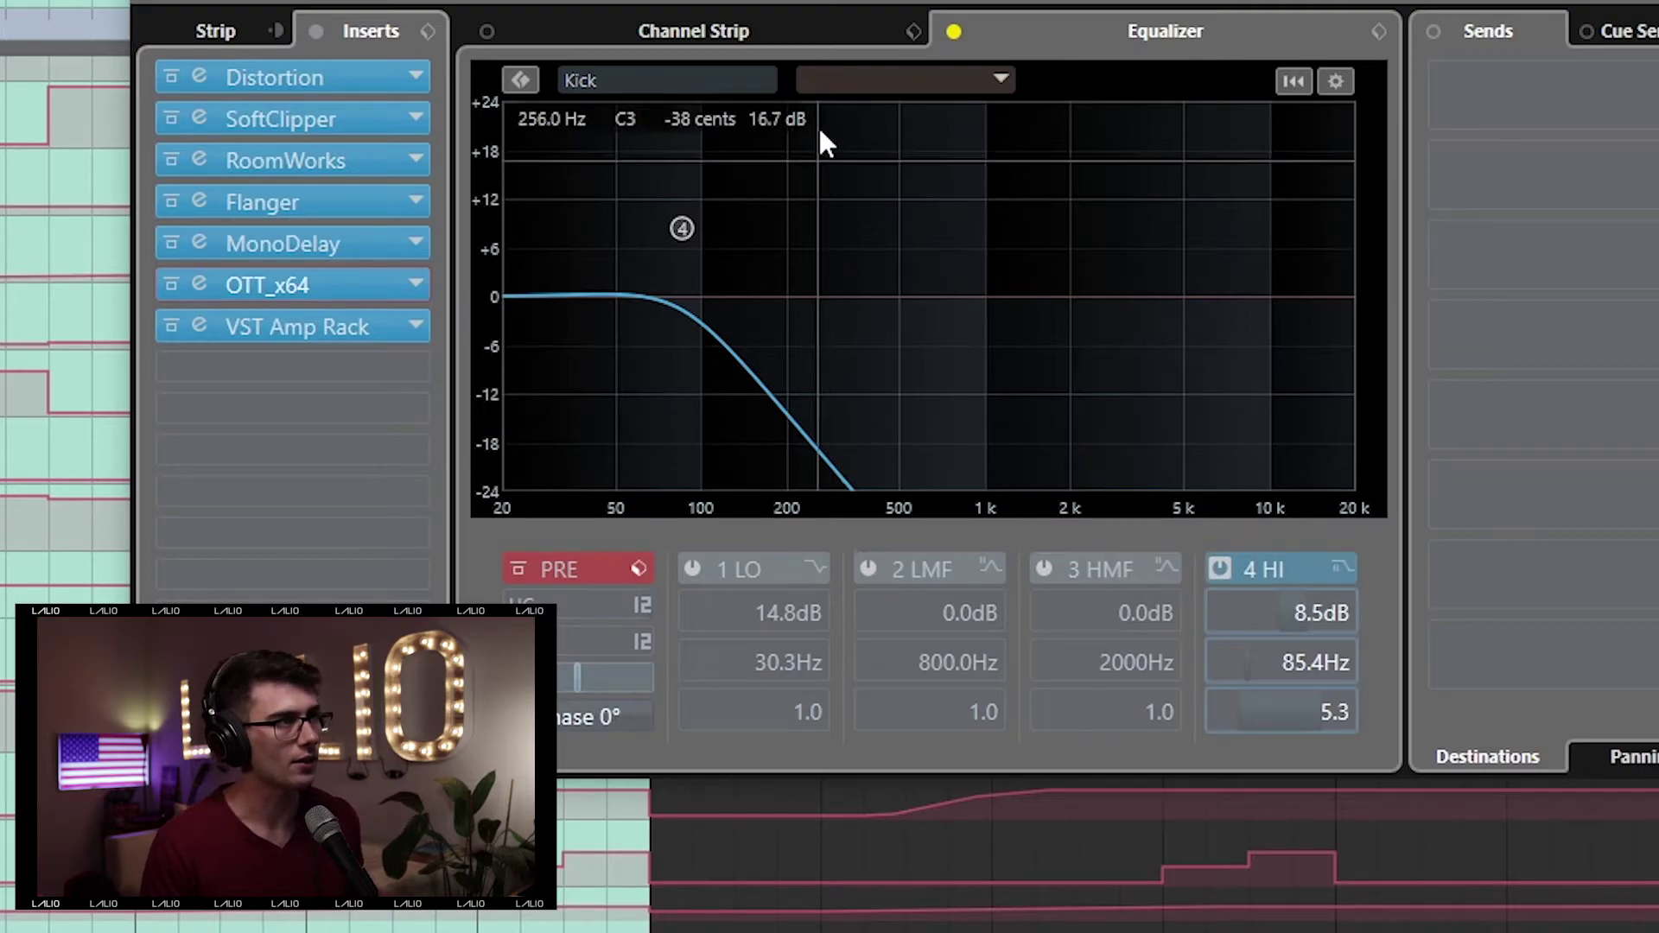
# Step: Enable the Kick EQ and play, bypassing VST Amp Rack and OTT_x64 before re-enabling both
pyautogui.click(953, 32)
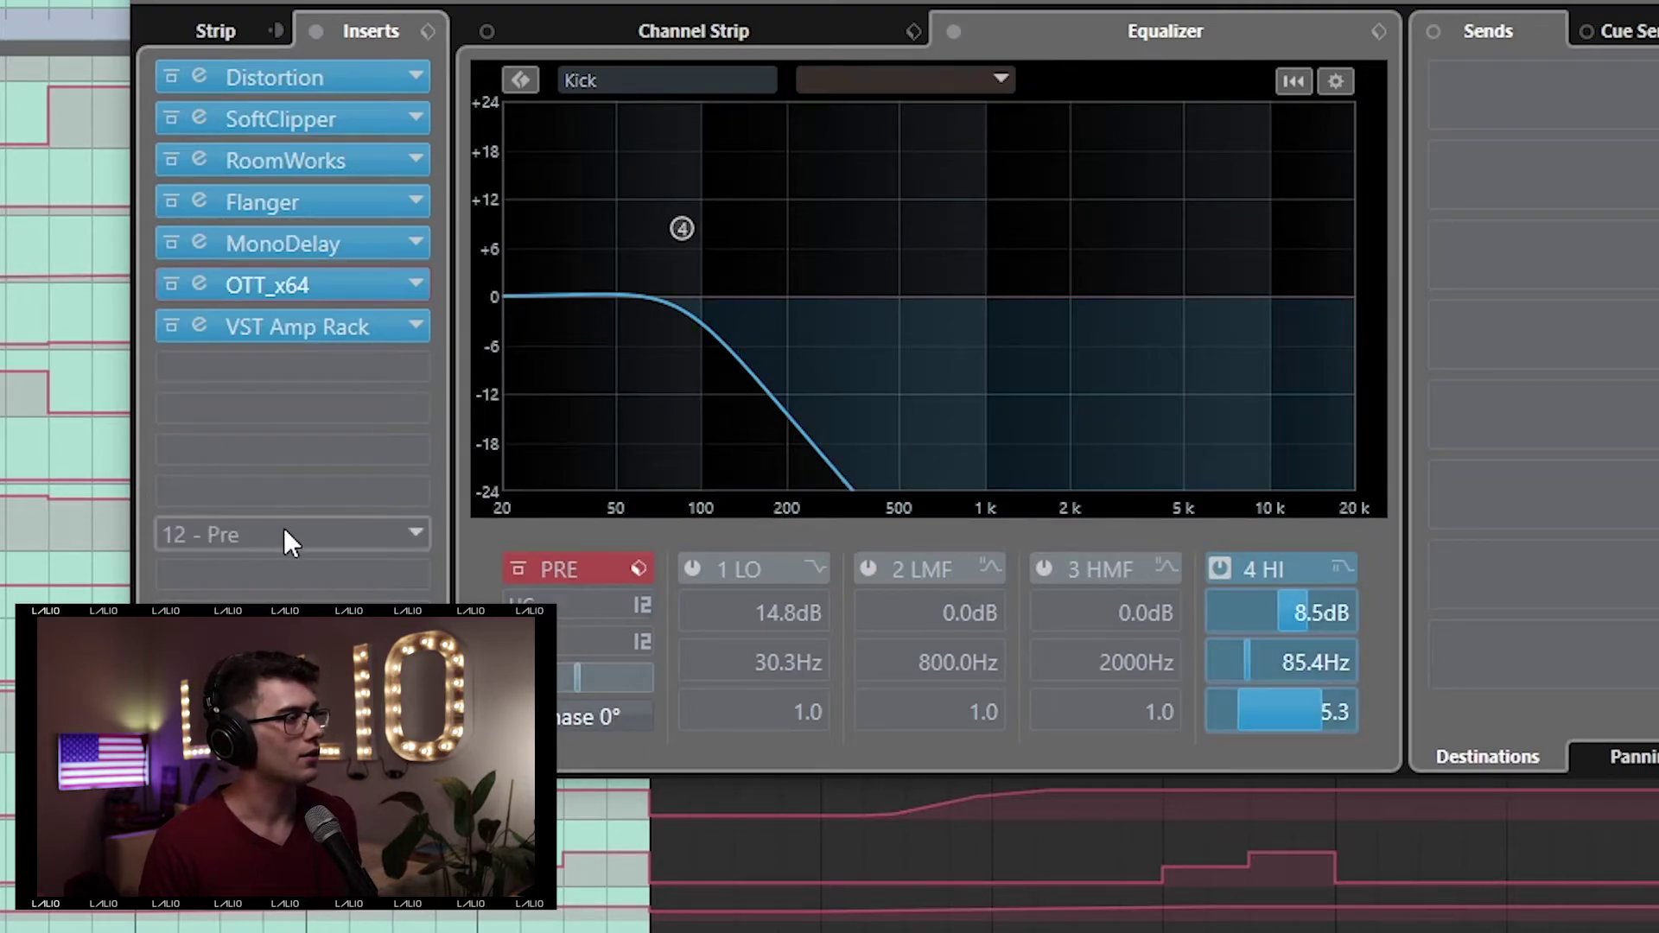
pyautogui.press('space')
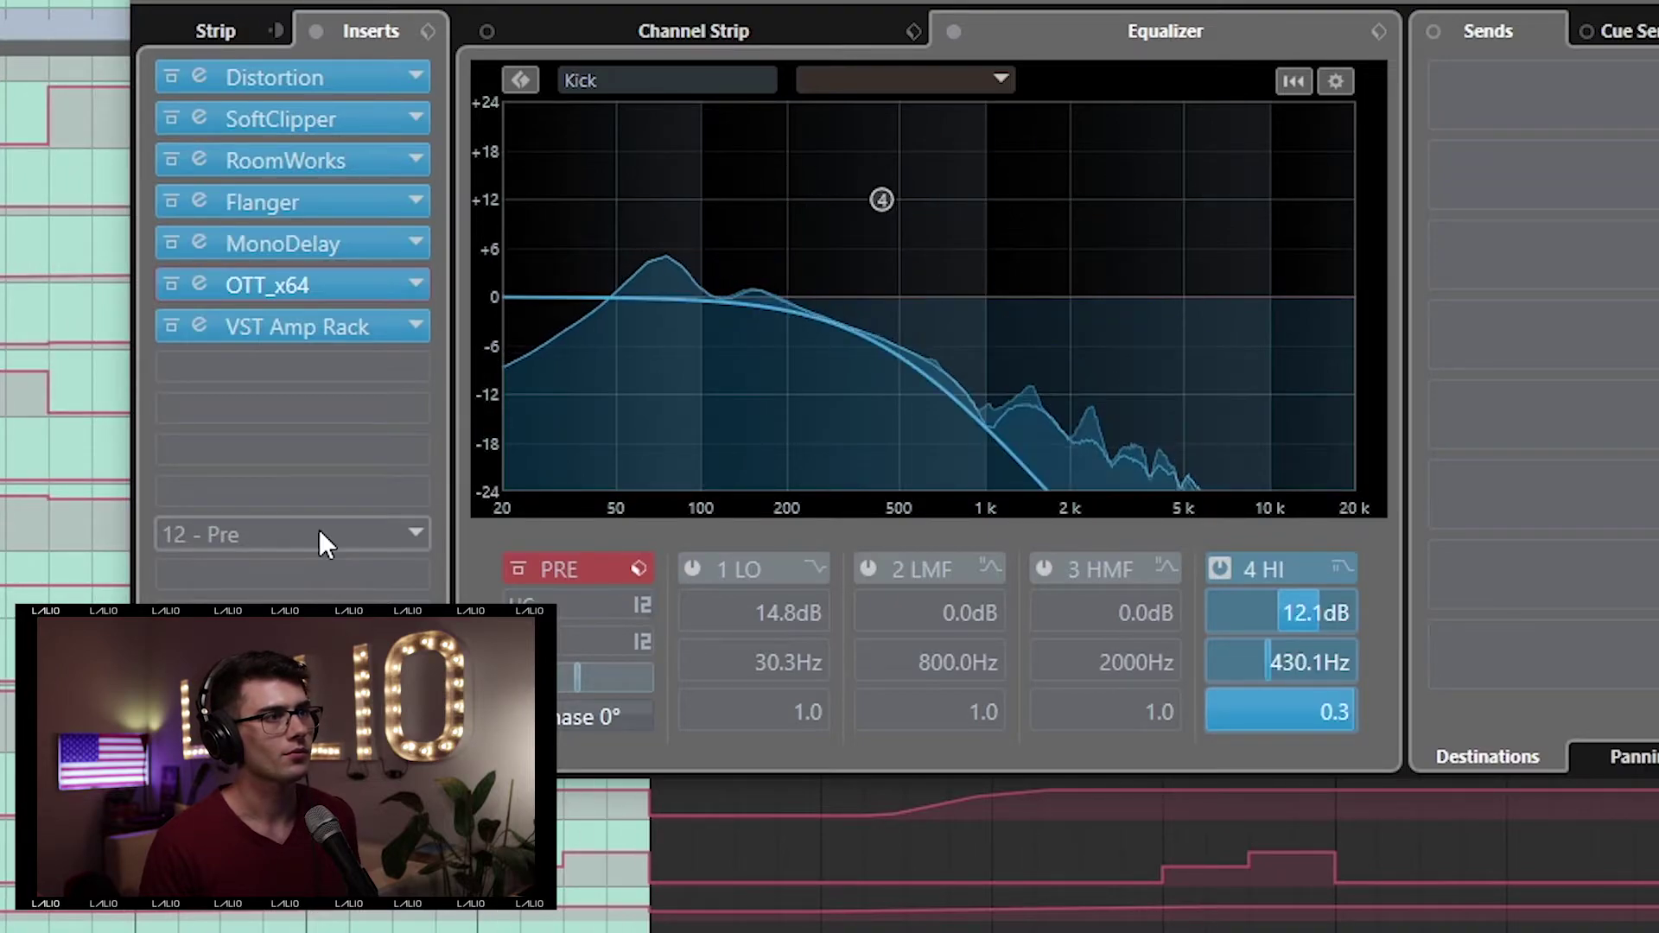
pyautogui.click(173, 327)
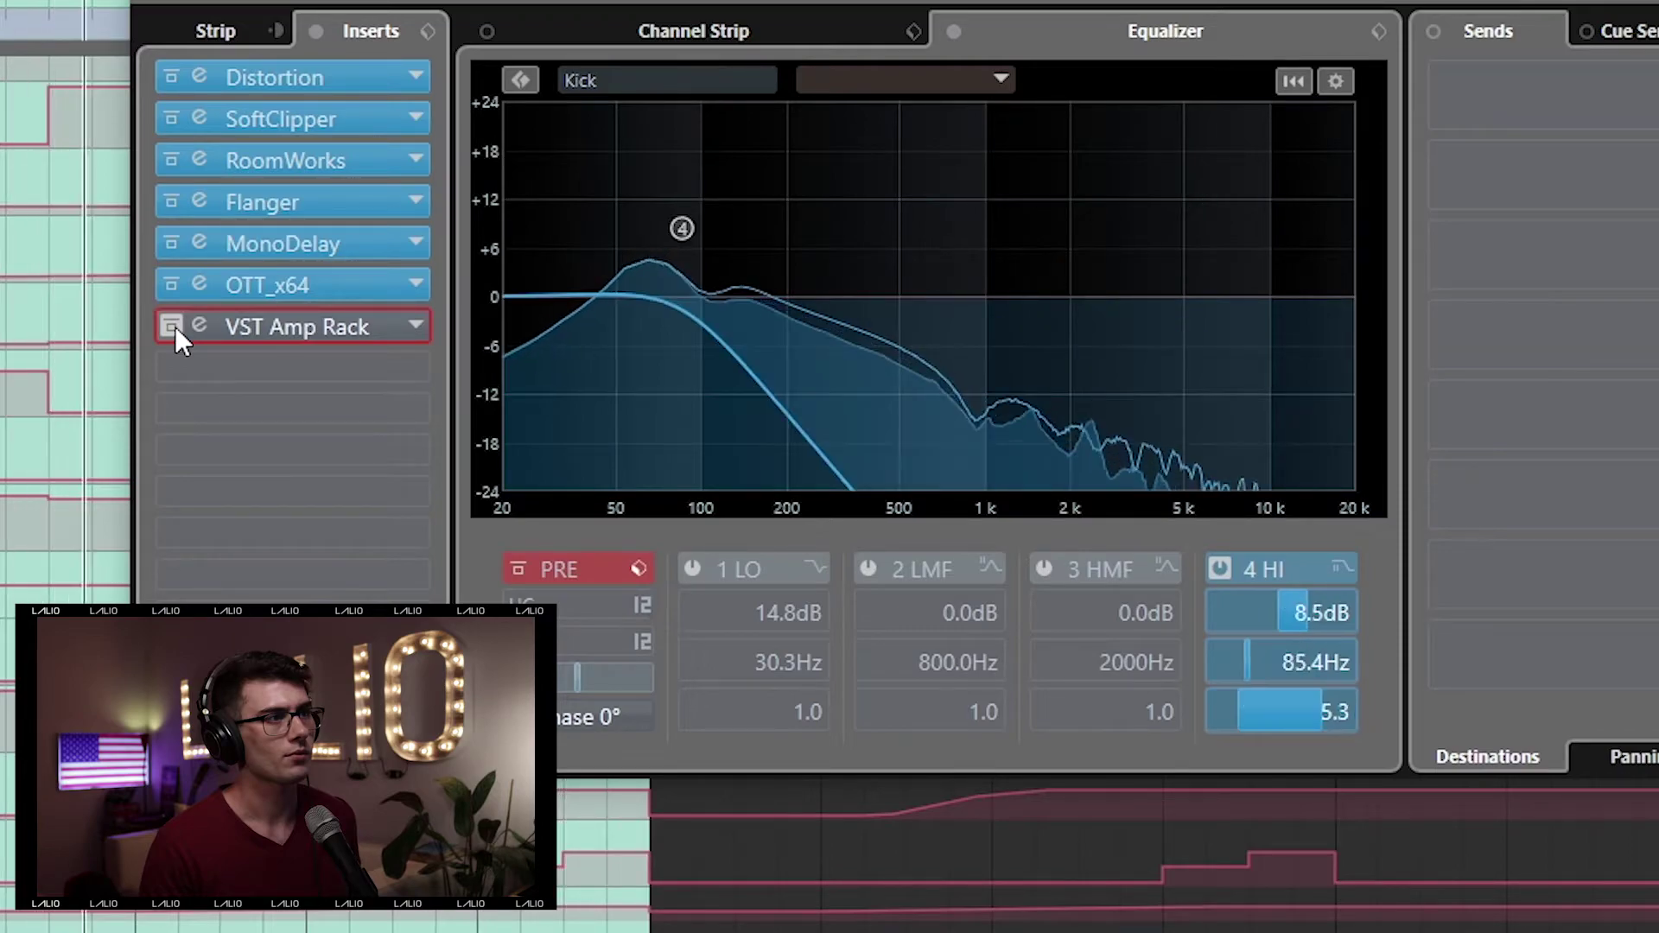
pyautogui.keyDown('alt'); pyautogui.click(174, 325); pyautogui.keyUp('alt')
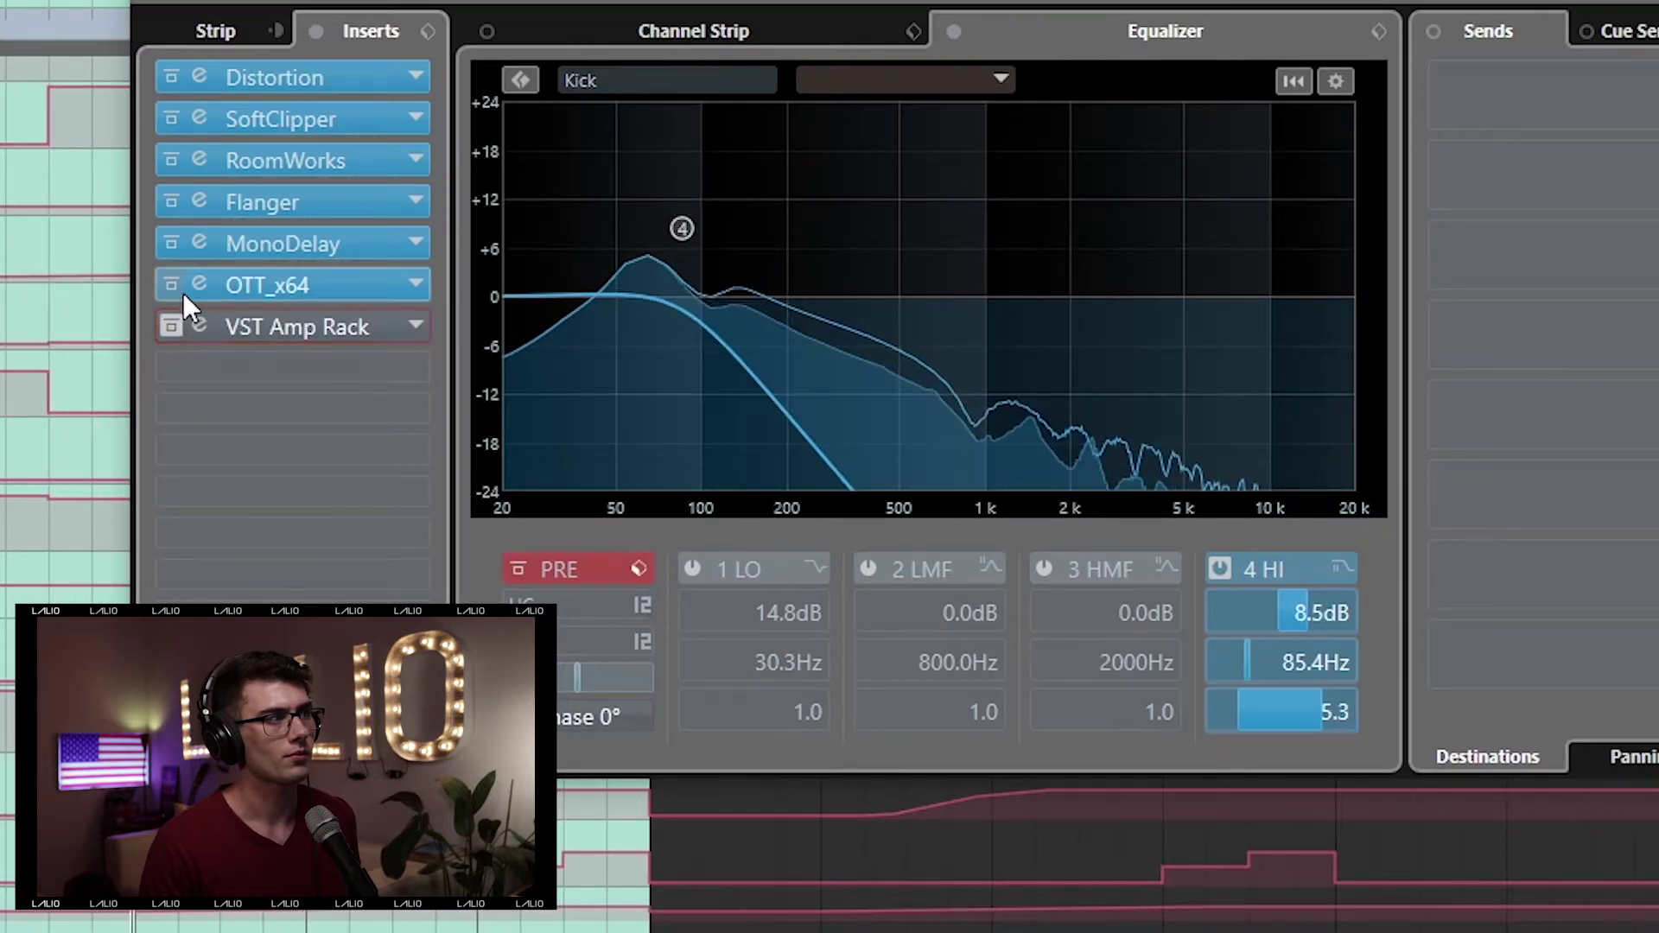
pyautogui.click(174, 287)
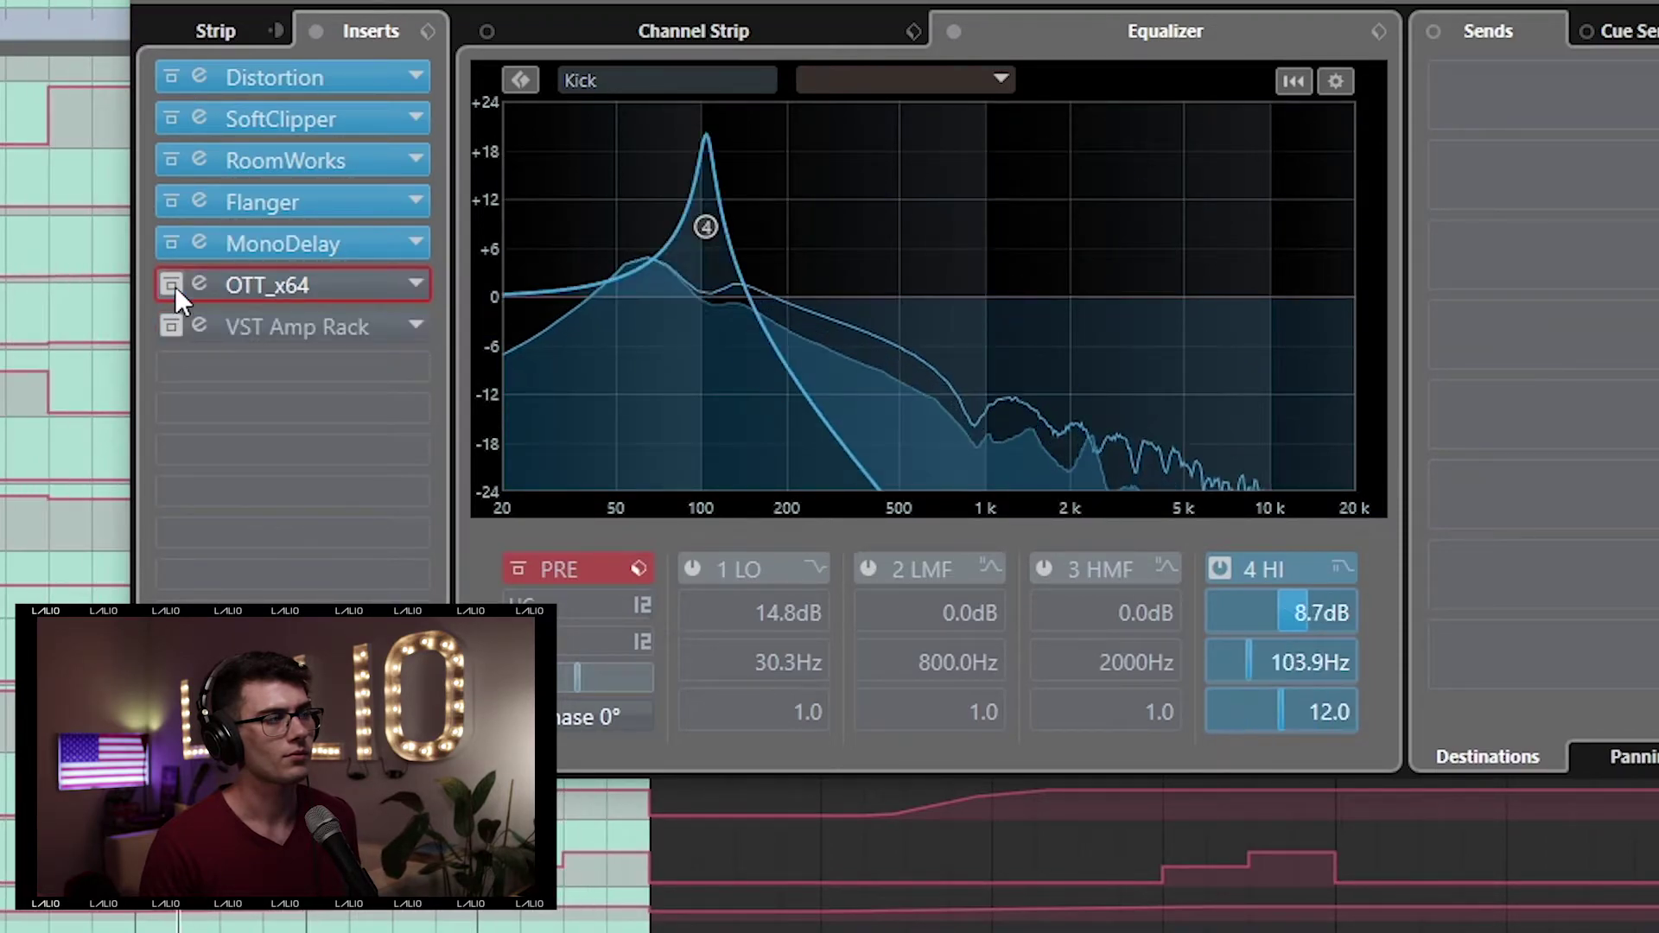
pyautogui.click(175, 287)
pyautogui.keyDown('alt'); pyautogui.click(173, 320); pyautogui.keyUp('alt')
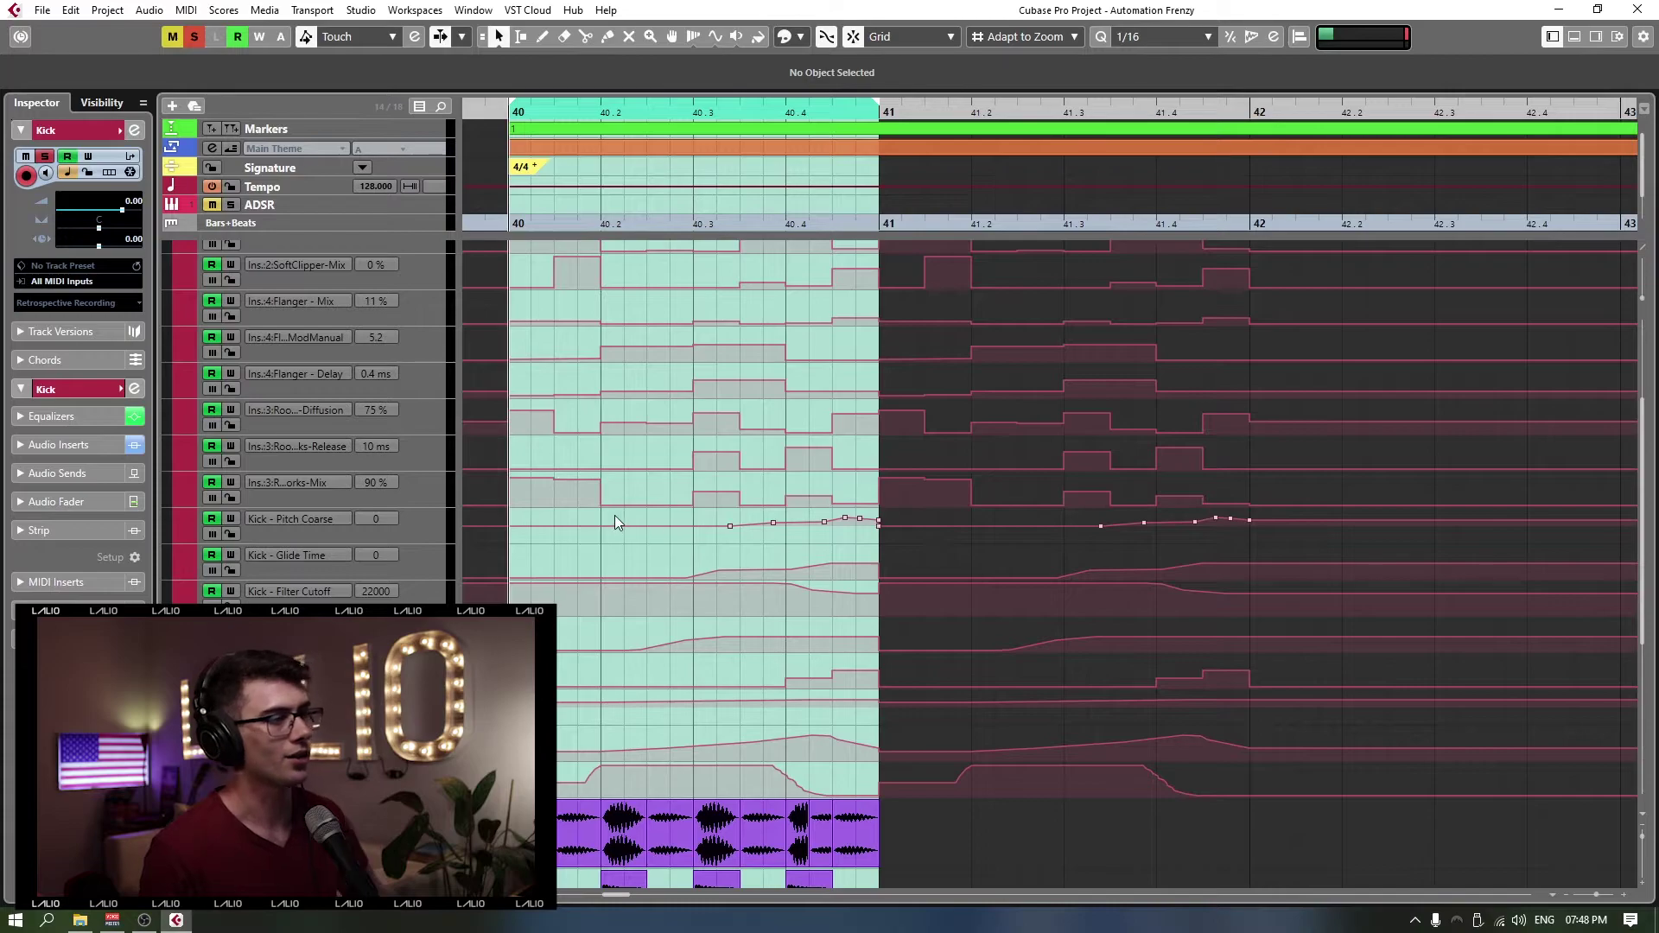
# Step: Delete the Distortion-Boost and Feedback automation points after bar 41
pyautogui.scroll(5, 614, 518)
pyautogui.moveTo(1304, 346); pyautogui.dragTo(1298, 411)
pyautogui.press('Delete')
pyautogui.moveTo(1023, 390); pyautogui.dragTo(1319, 437)
pyautogui.press('Delete')
pyautogui.press('Delete')
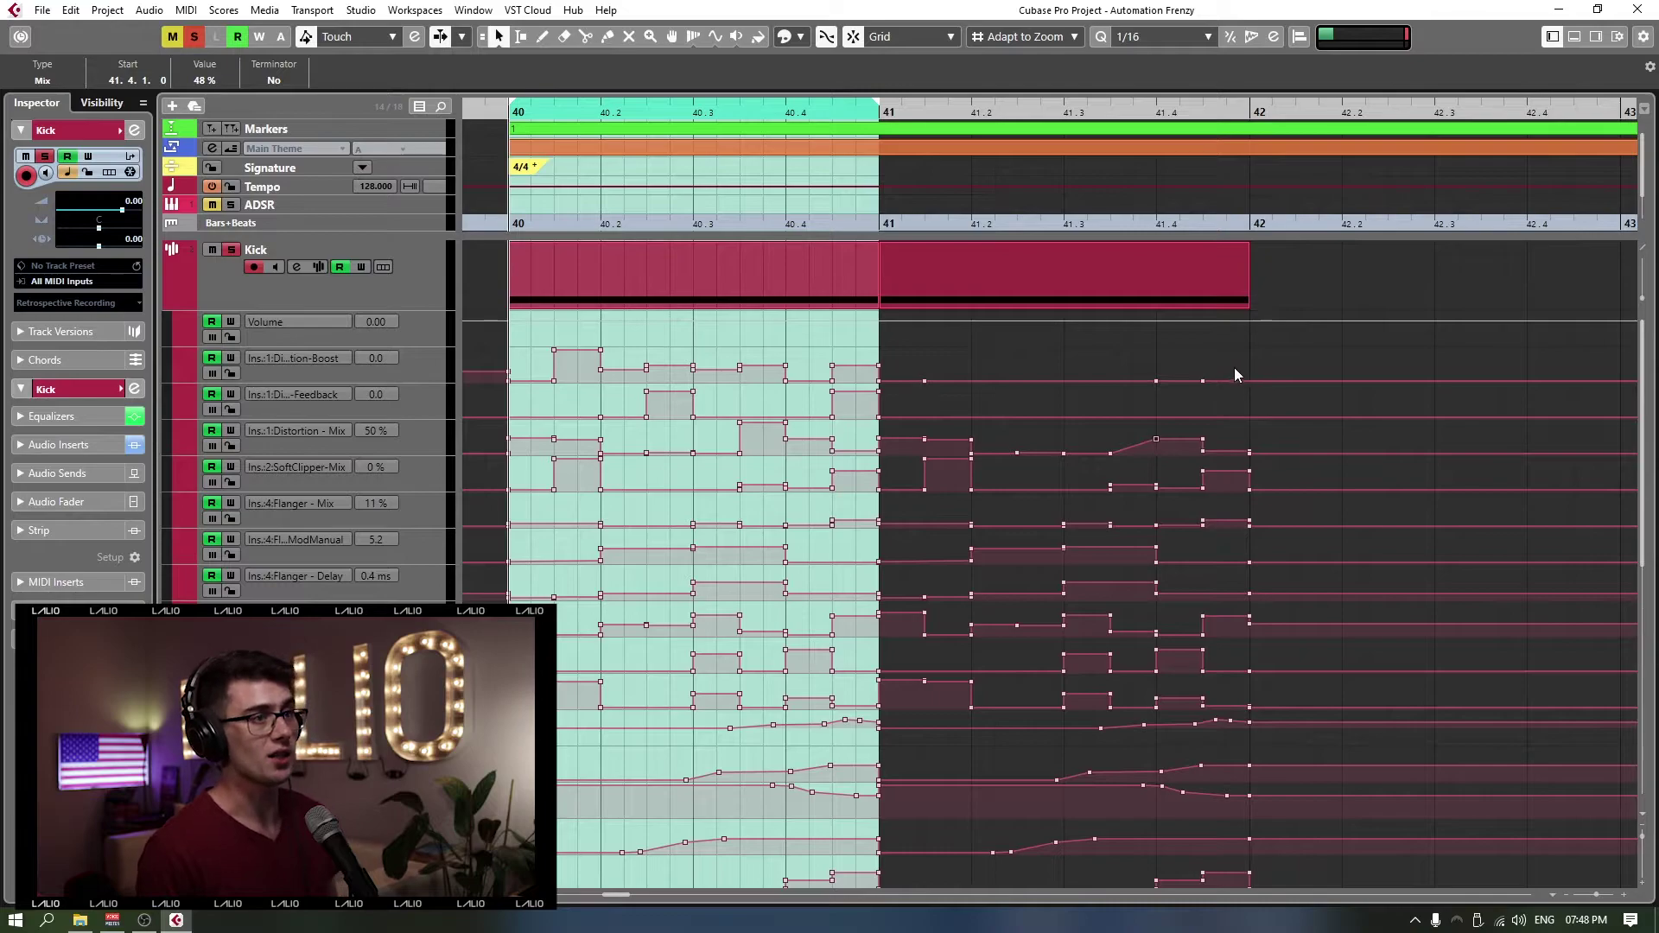
pyautogui.moveTo(1232, 366); pyautogui.dragTo(1128, 393)
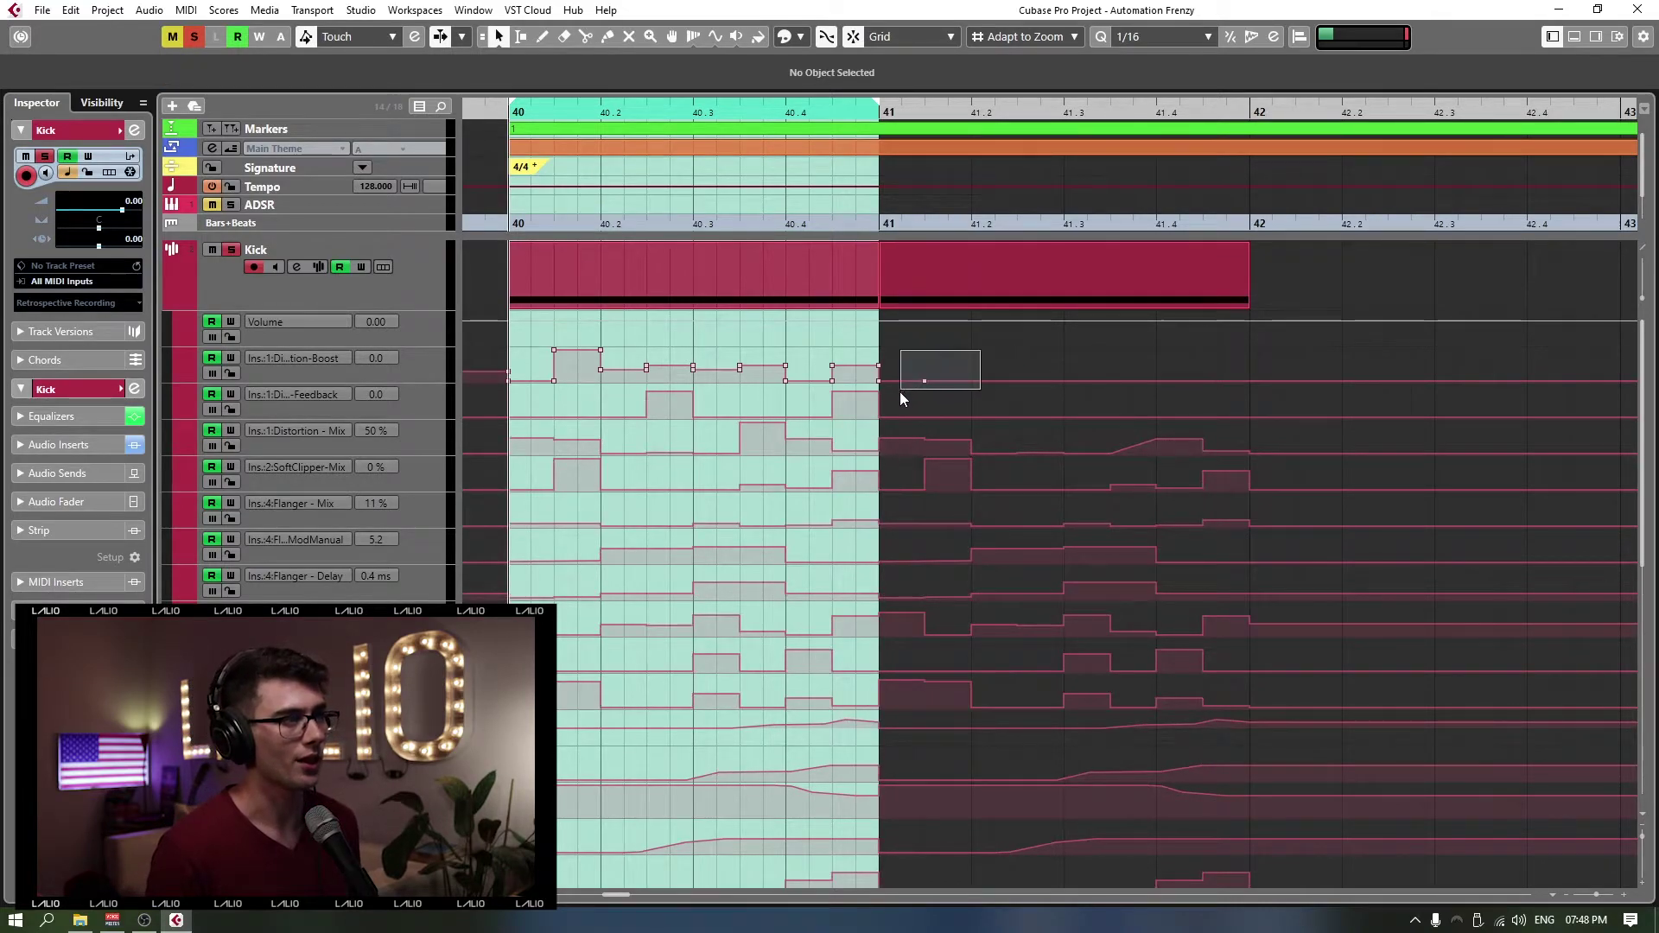
pyautogui.moveTo(899, 397); pyautogui.dragTo(1306, 460)
pyautogui.press('Delete')
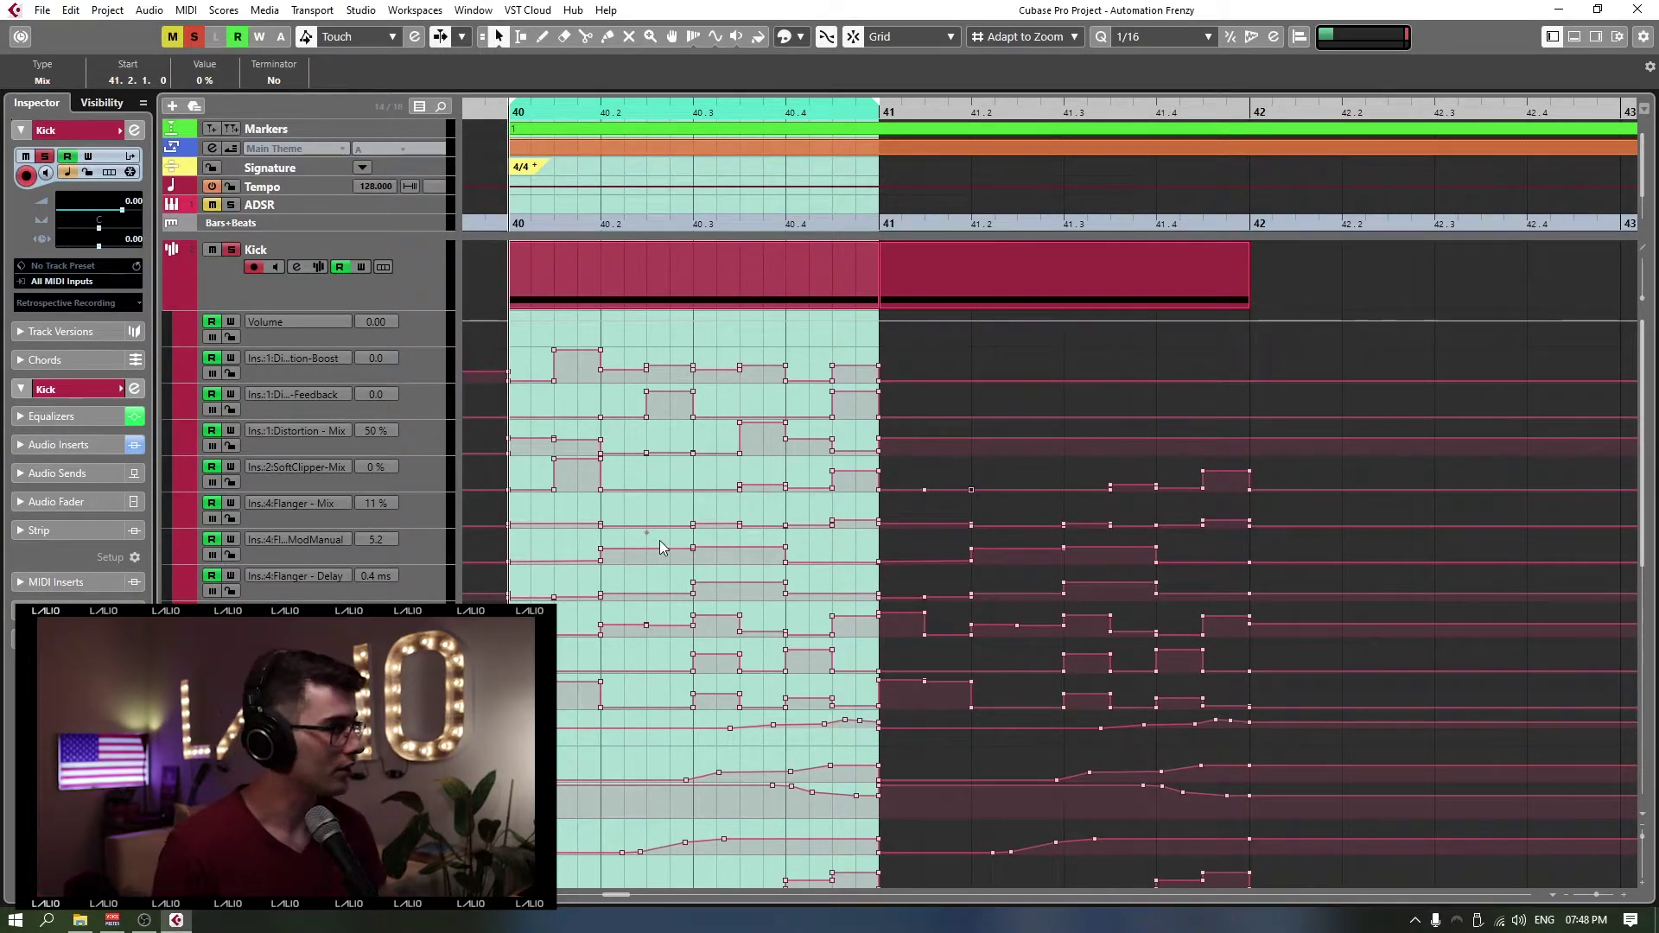
pyautogui.click(320, 299)
pyautogui.click(297, 267)
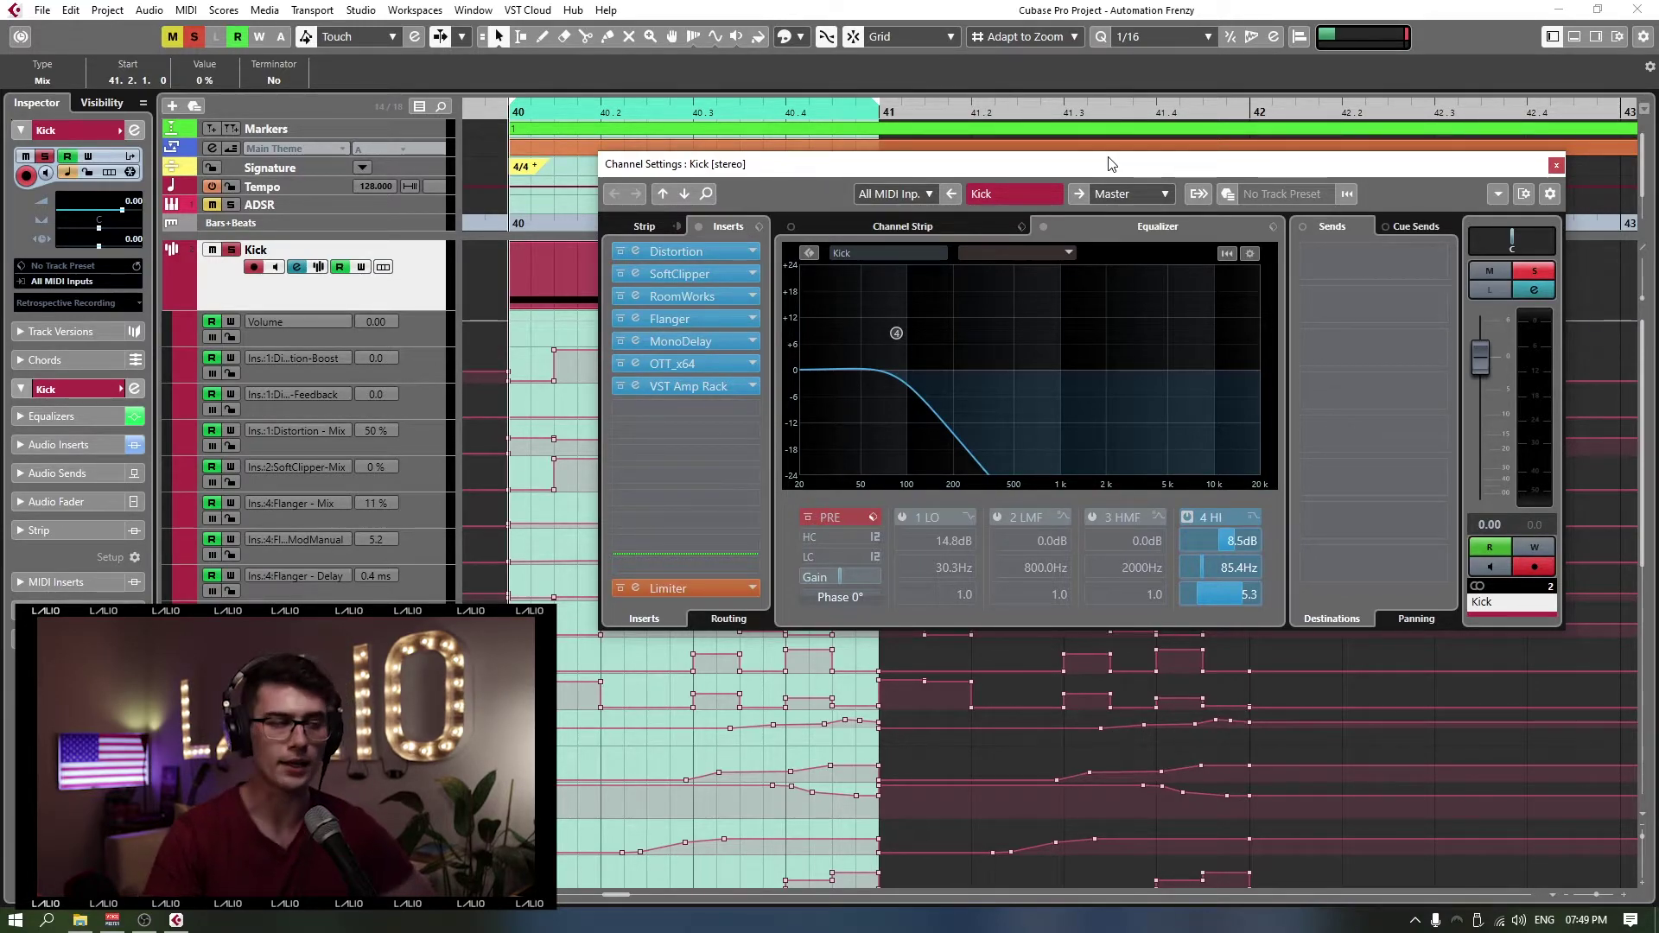
pyautogui.click(1555, 166)
pyautogui.scroll(-8, 516, 537)
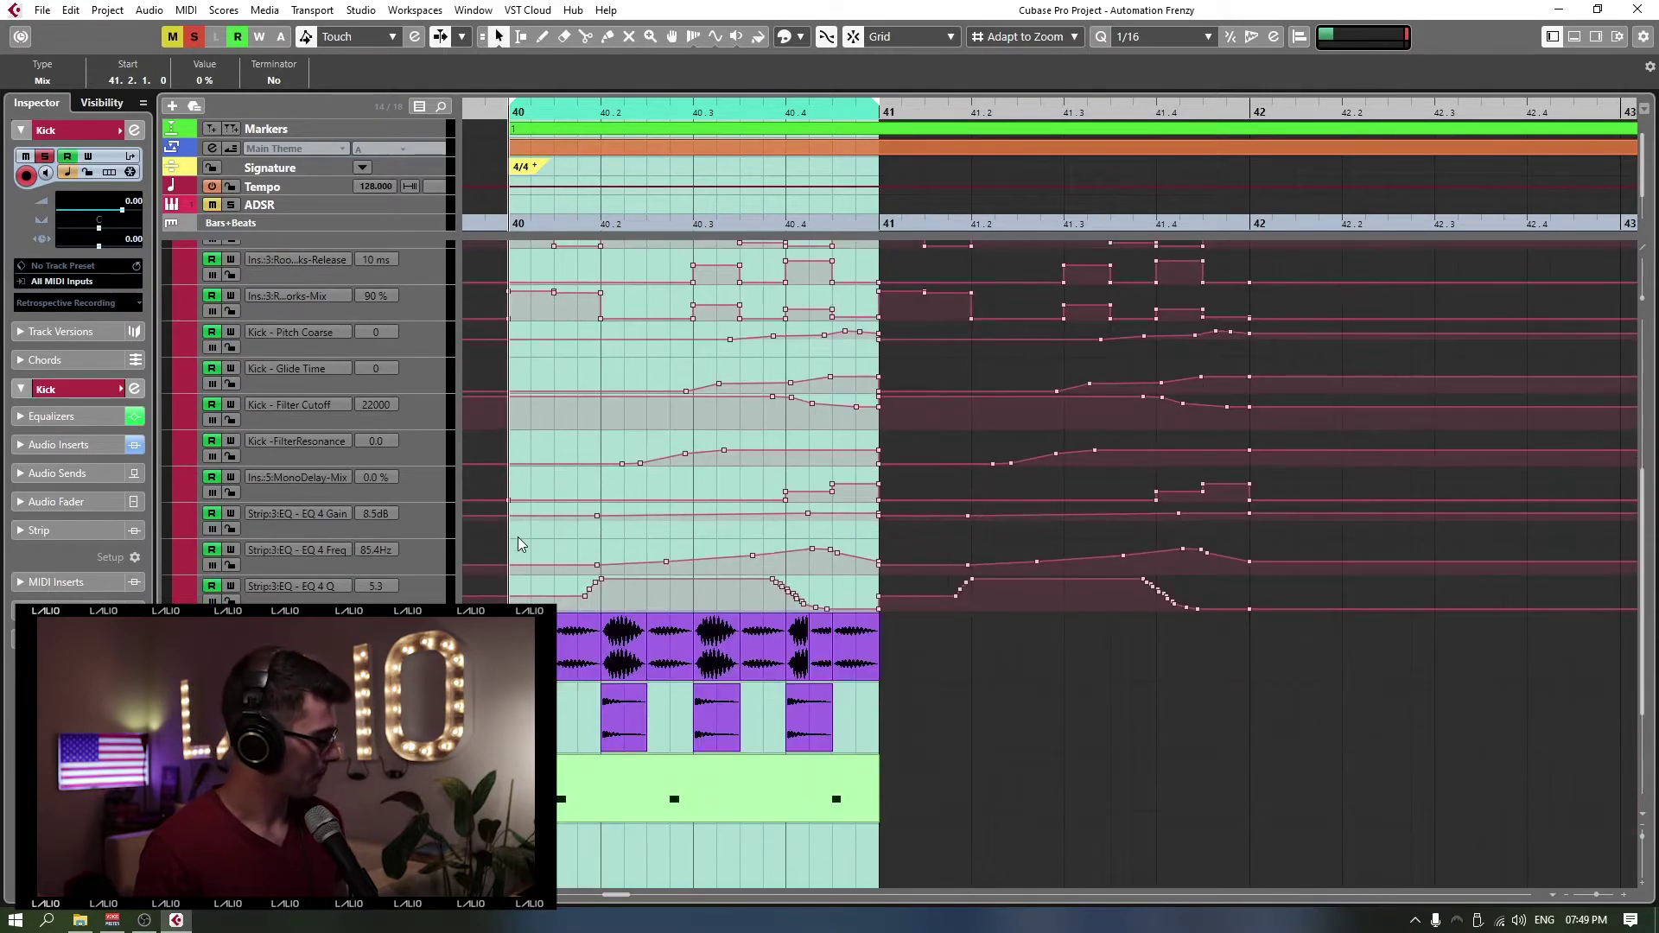
pyautogui.scroll(4, 611, 525)
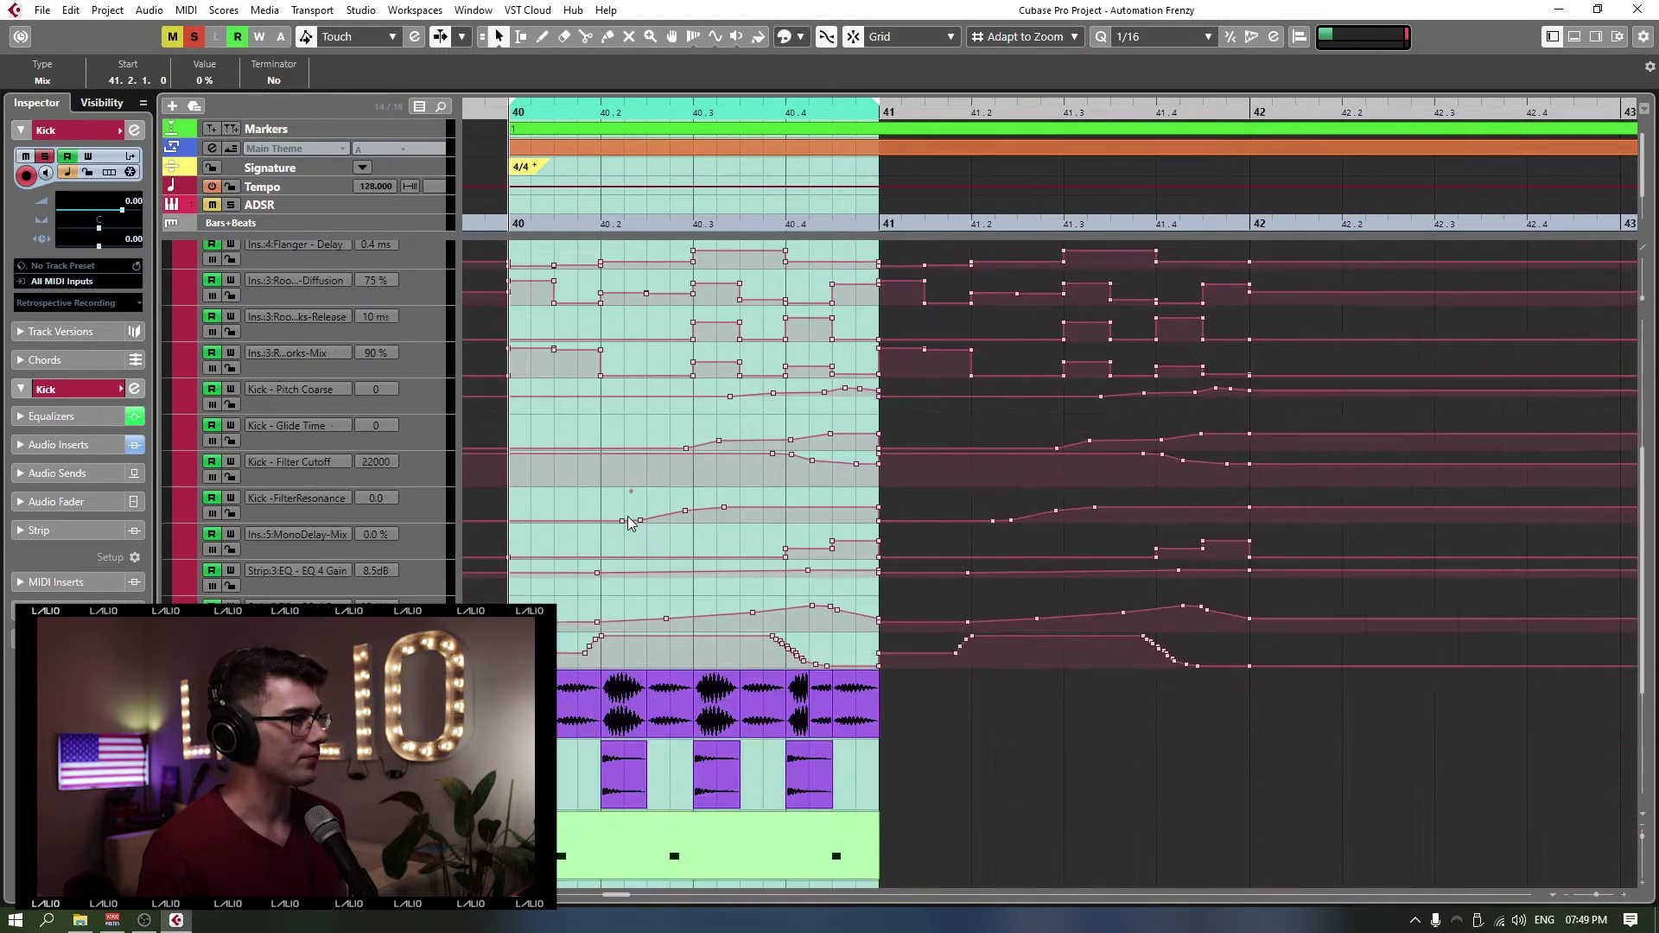
pyautogui.scroll(5, 629, 516)
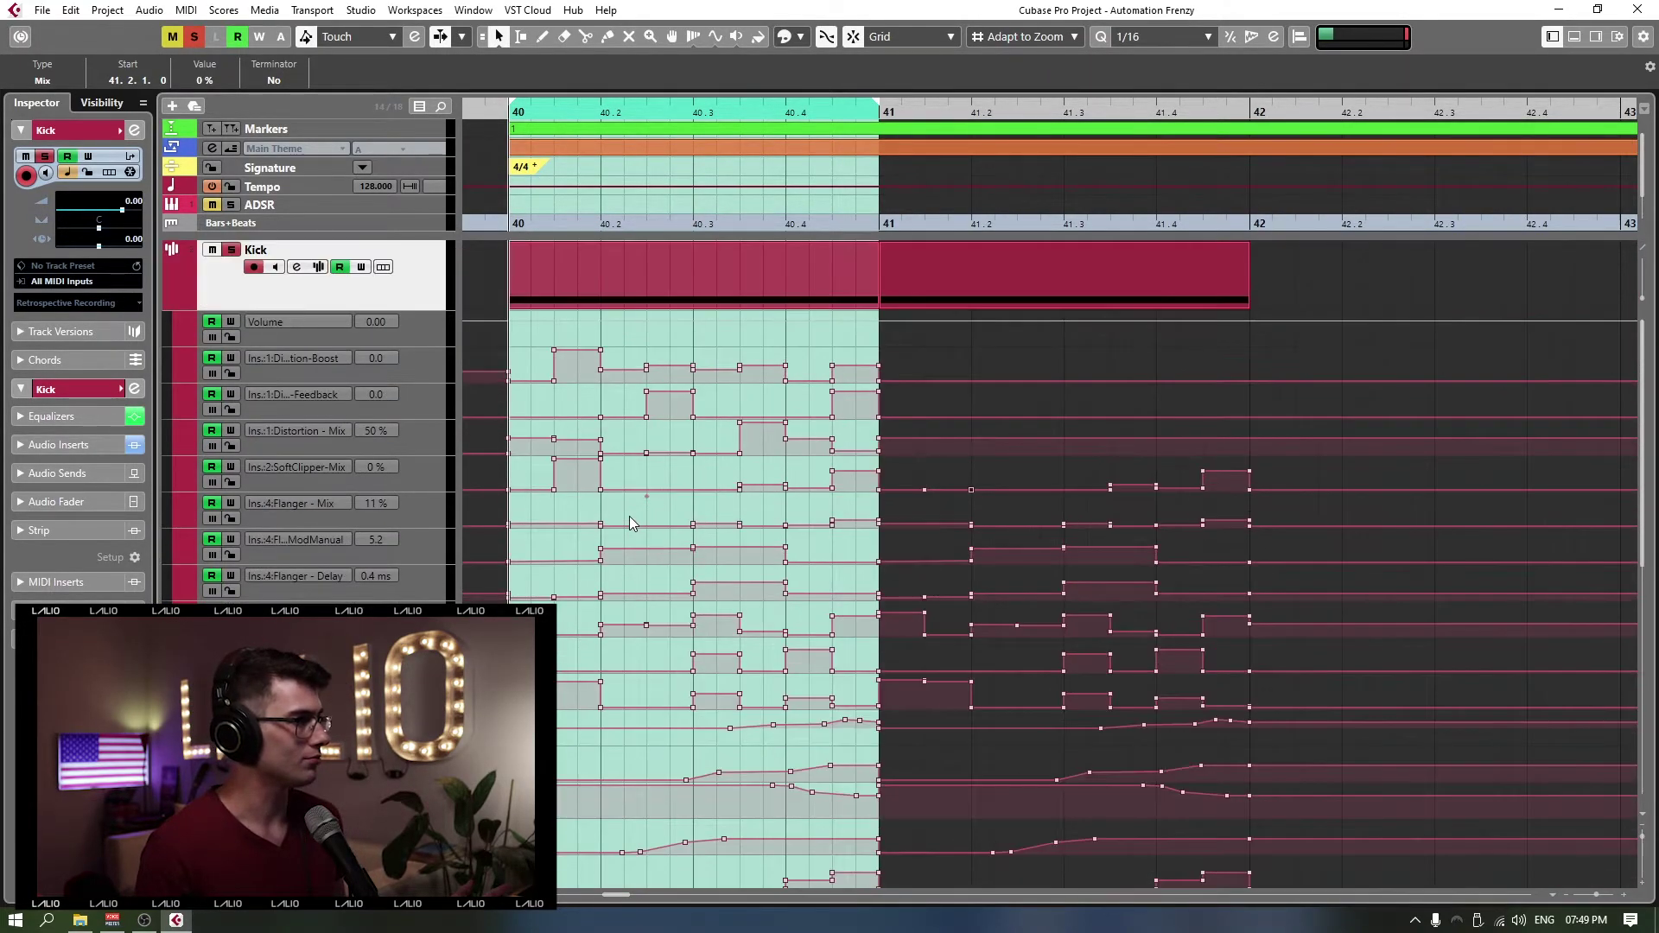
pyautogui.press('h')
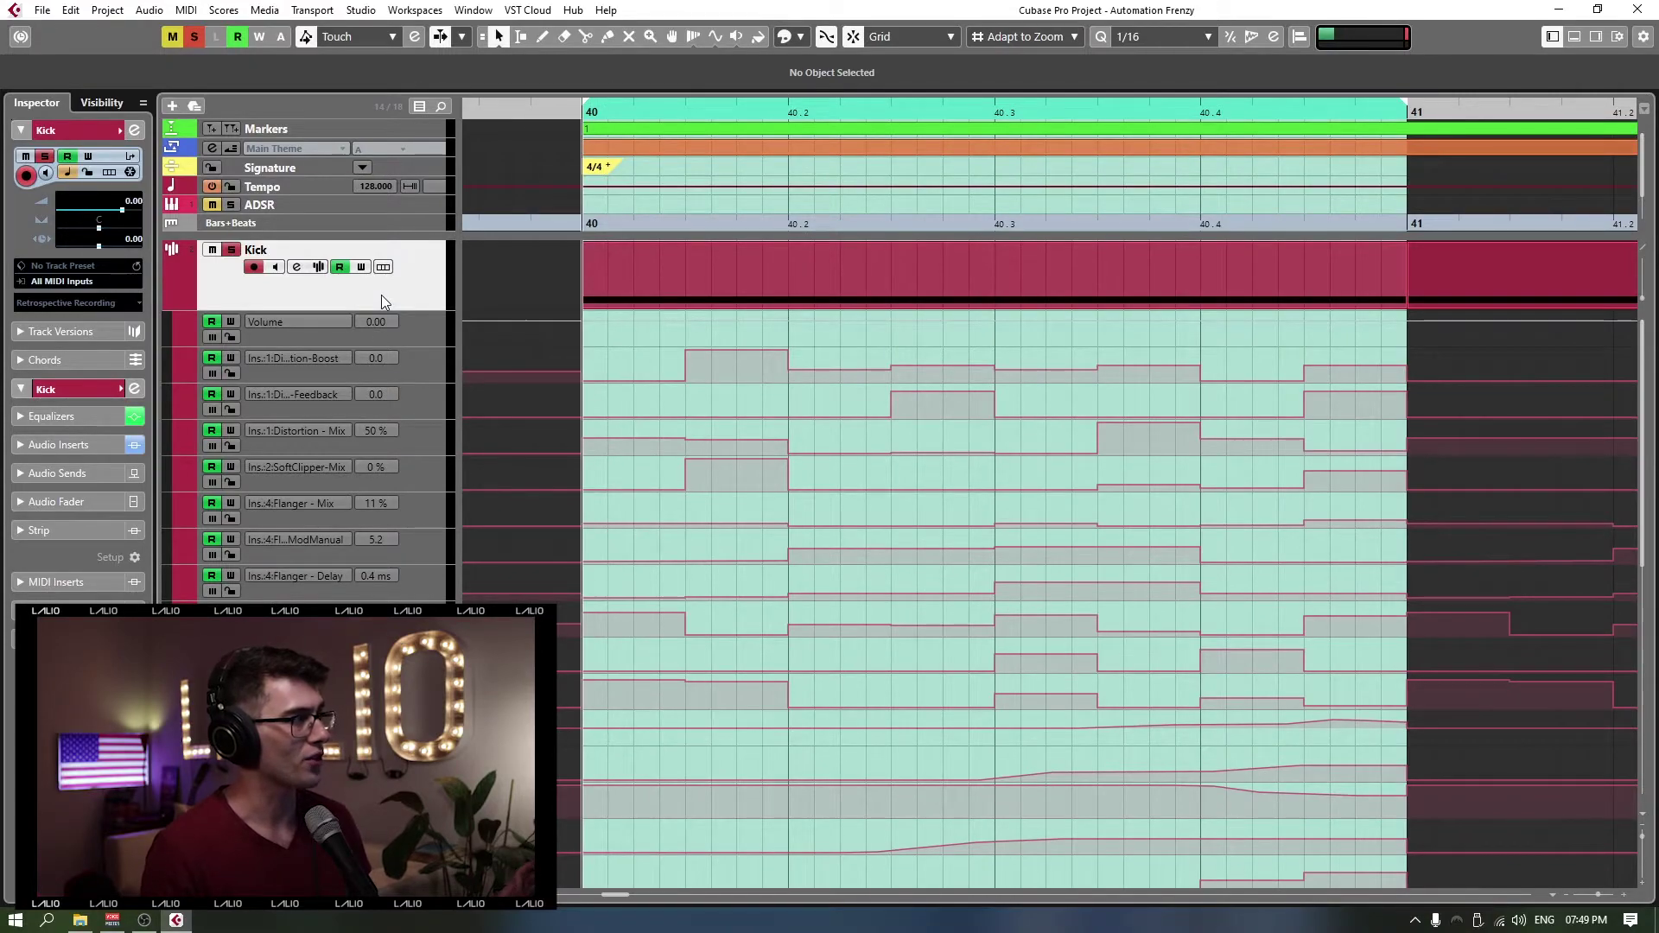
pyautogui.click(296, 268)
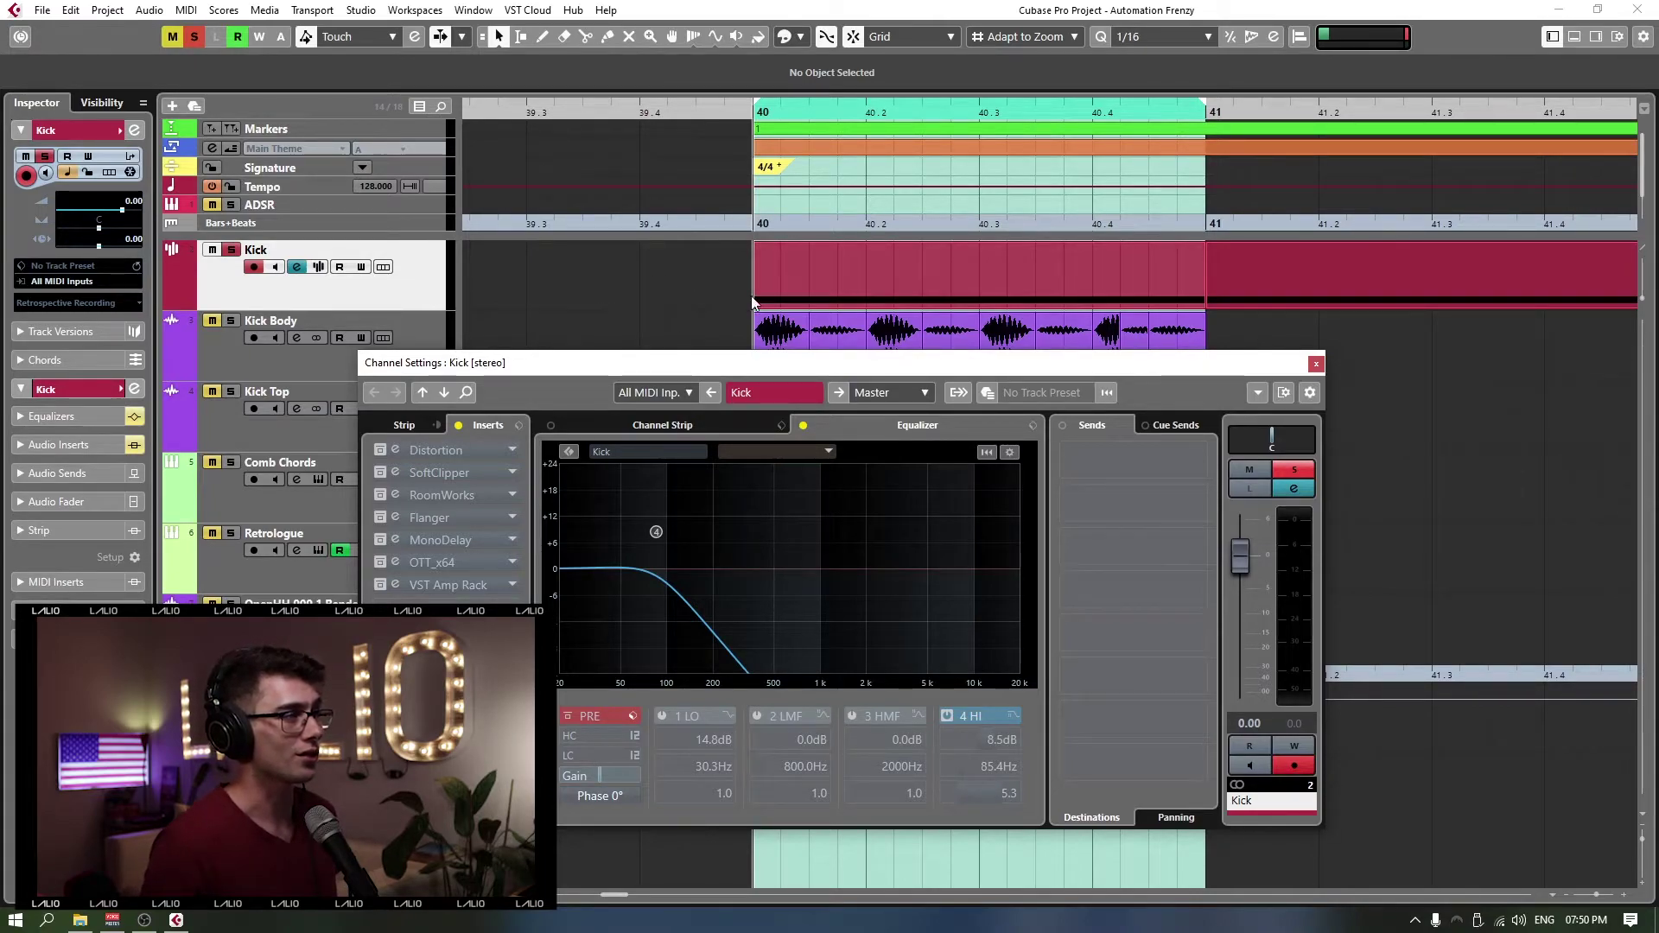
# Step: During playback, A/B VST Amp Rack, re-enable Kick's EQ and inserts, turn on Read, close Channel Settings
pyautogui.press('space')
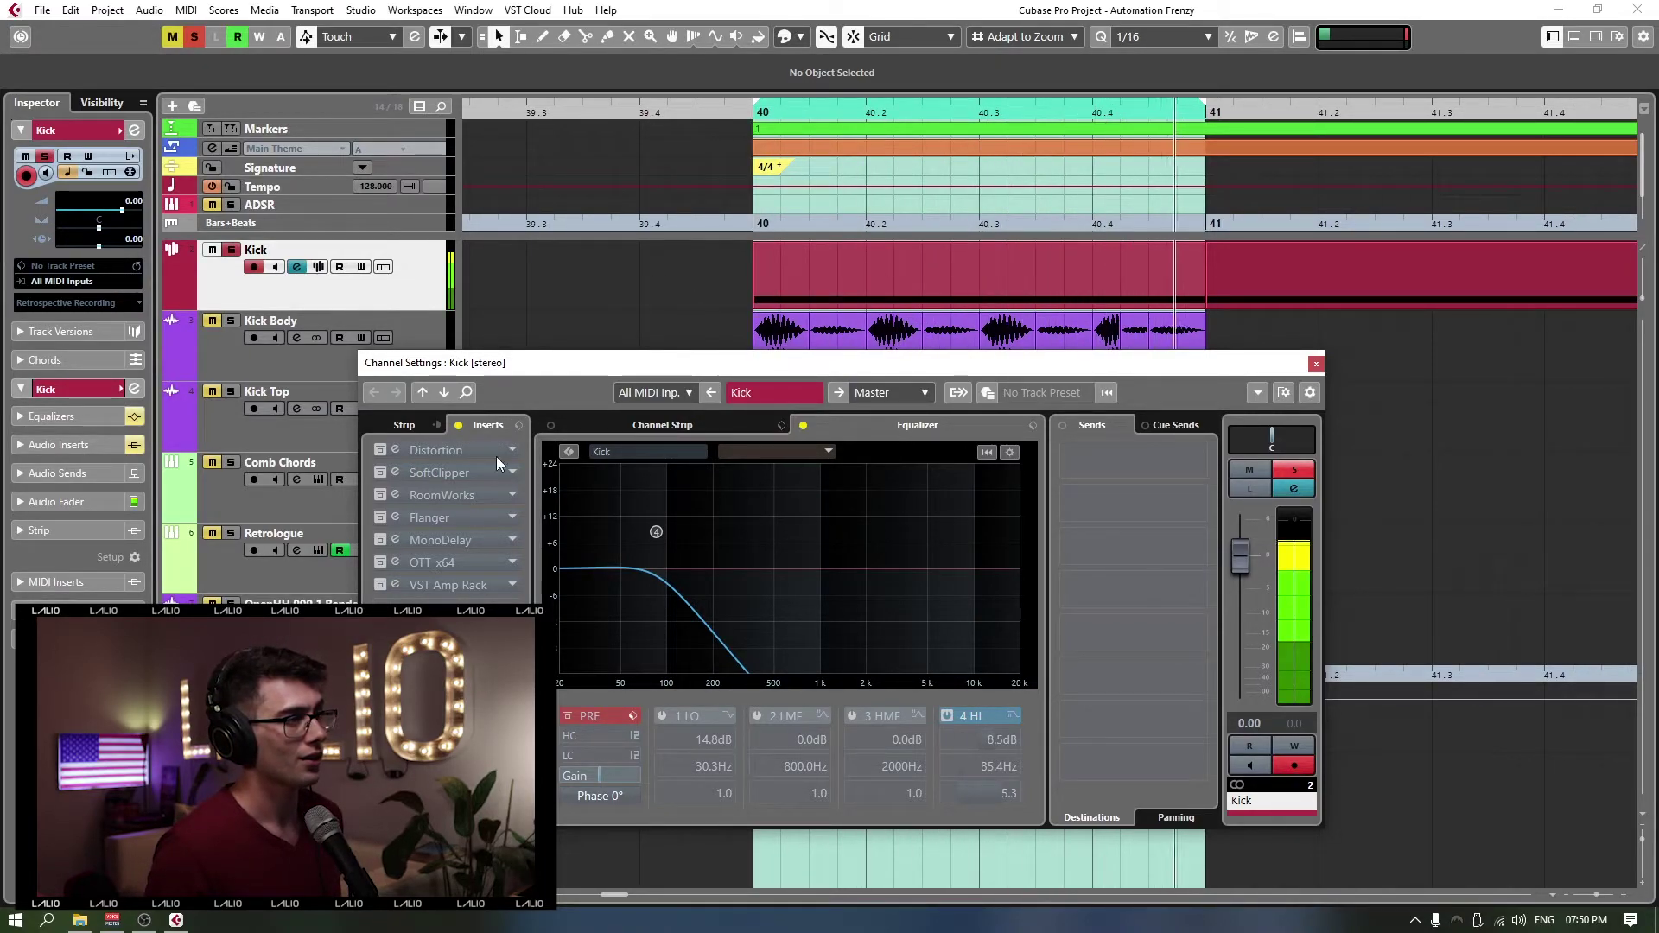
pyautogui.click(380, 585)
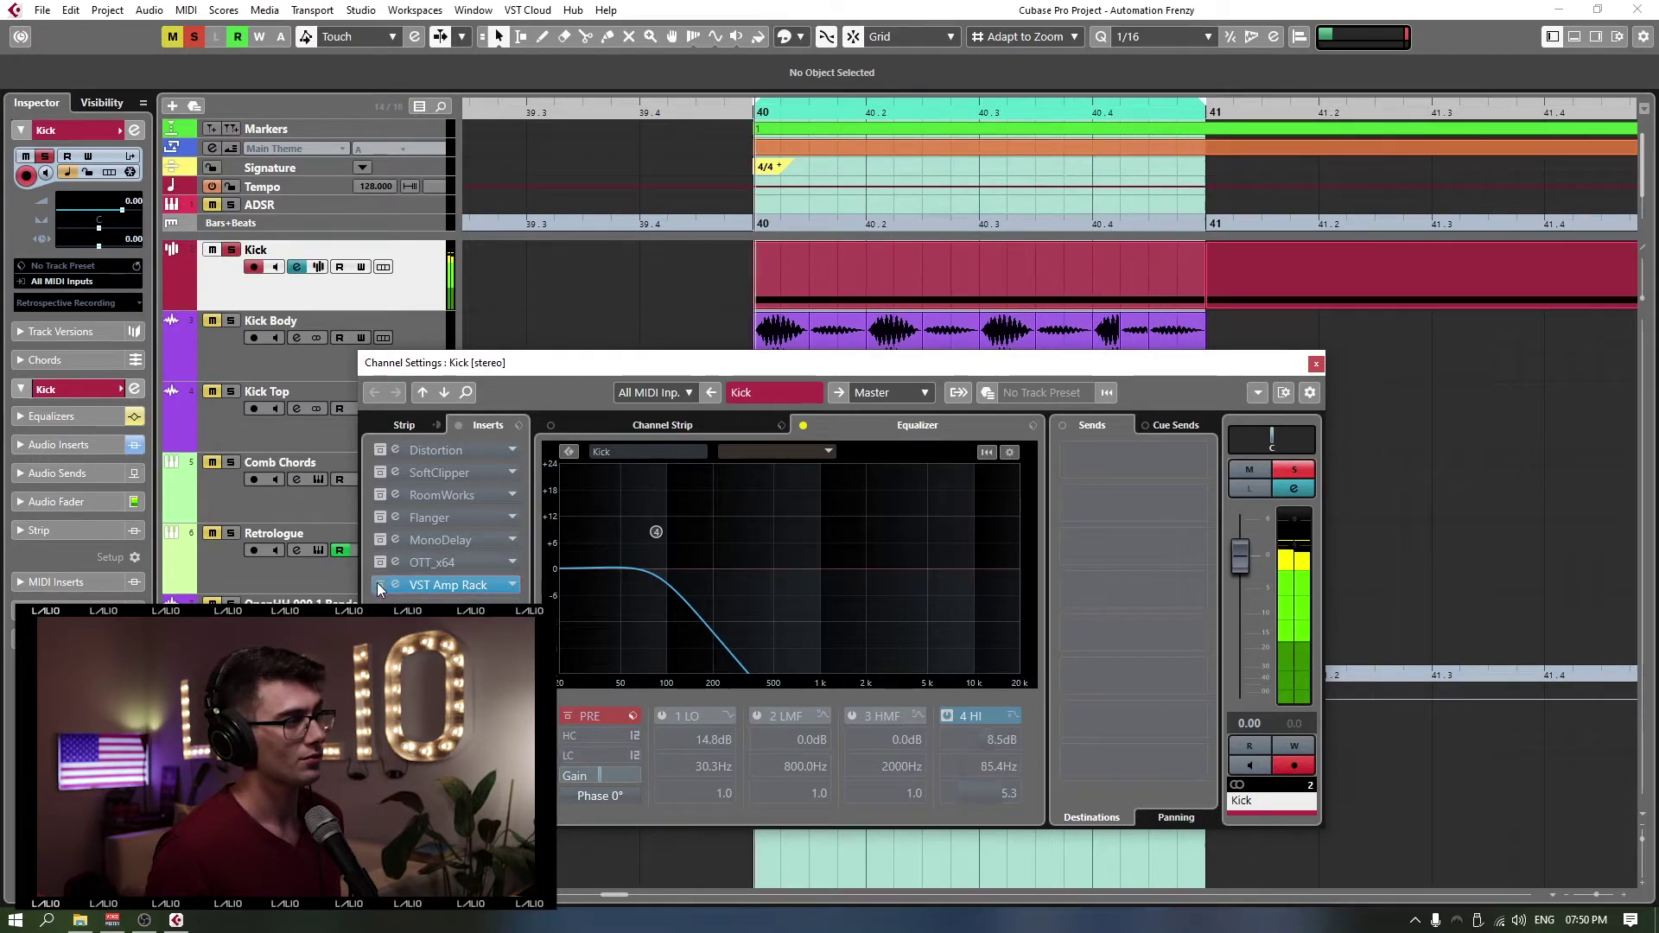
pyautogui.click(380, 584)
pyautogui.click(803, 425)
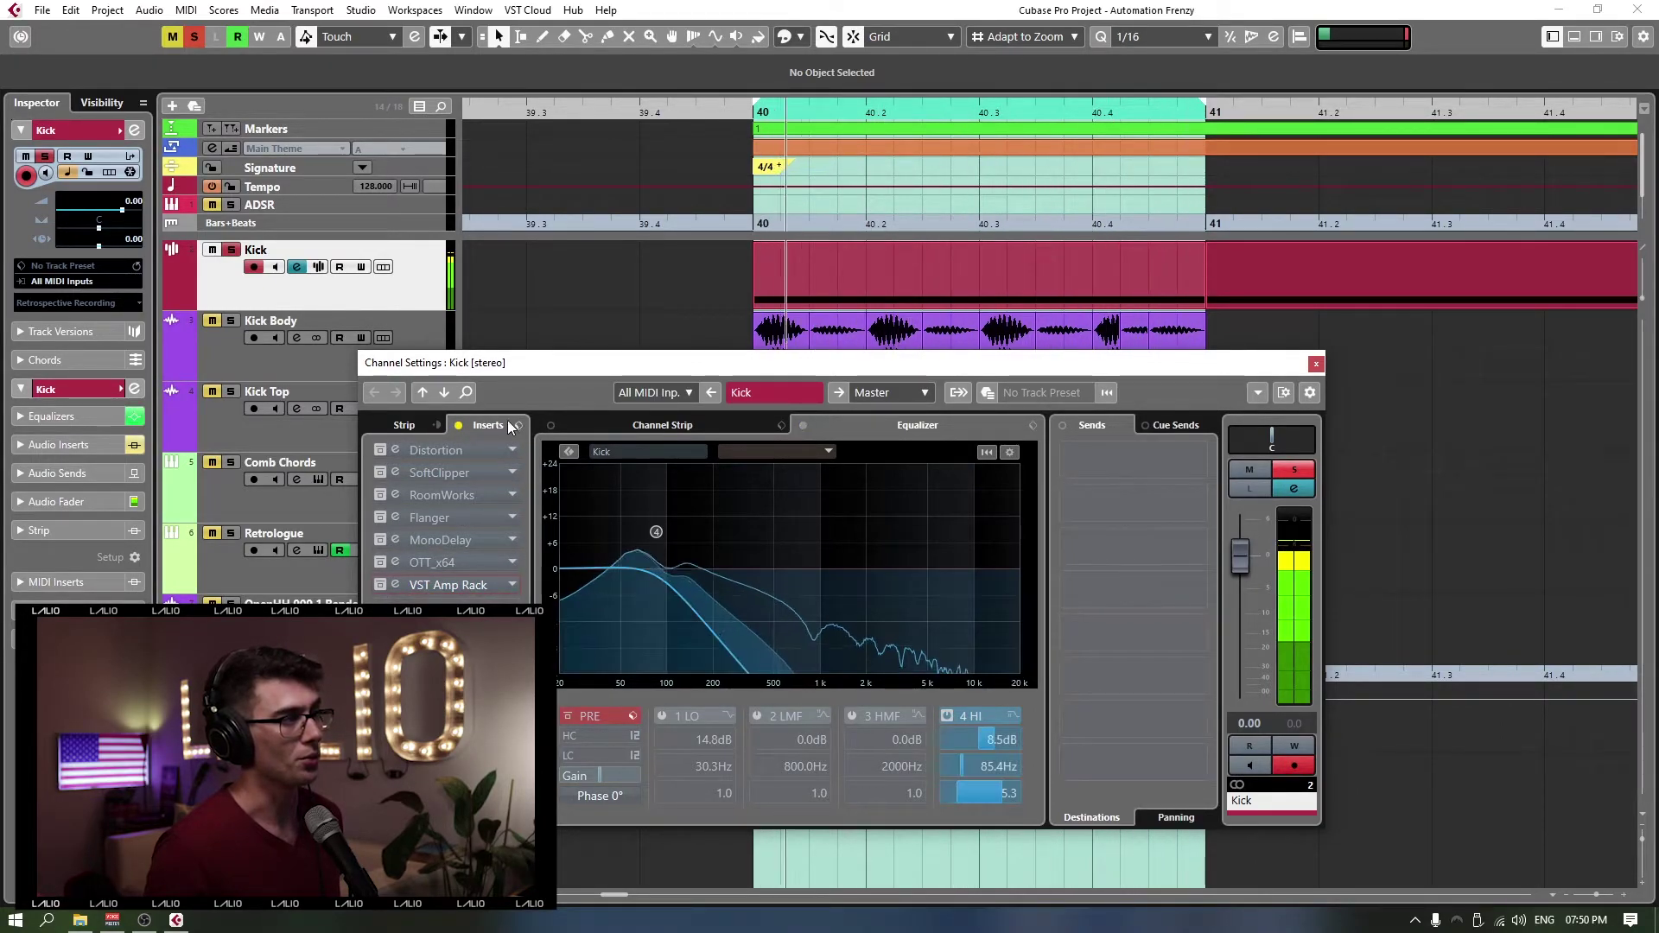
pyautogui.click(515, 425)
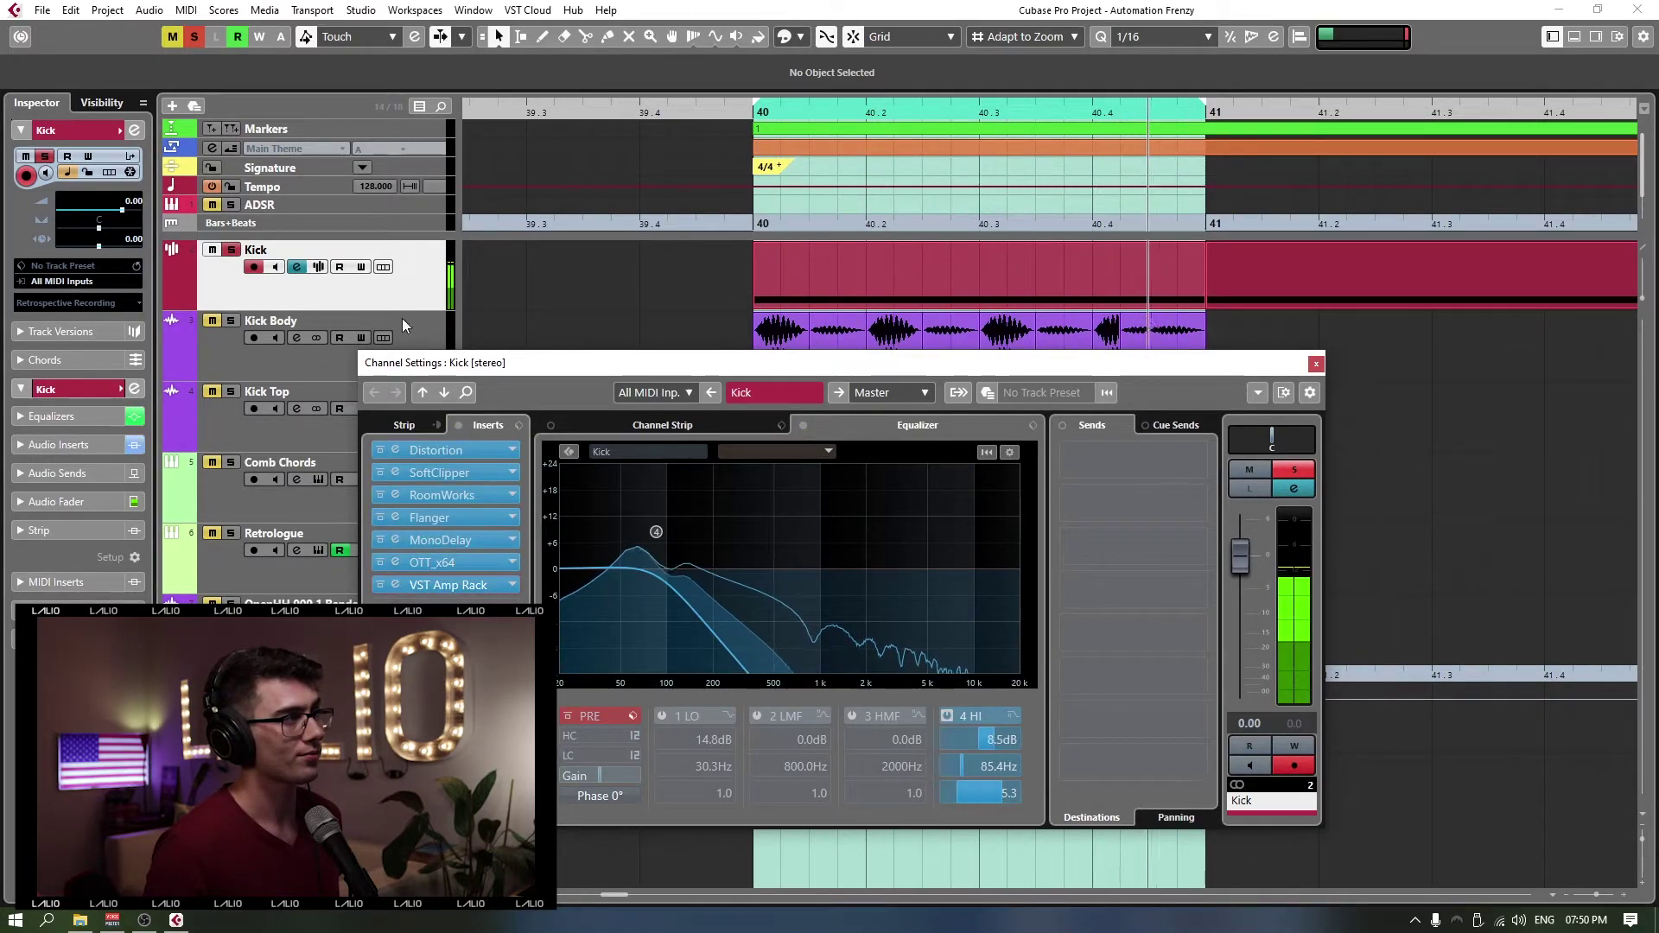
pyautogui.click(338, 266)
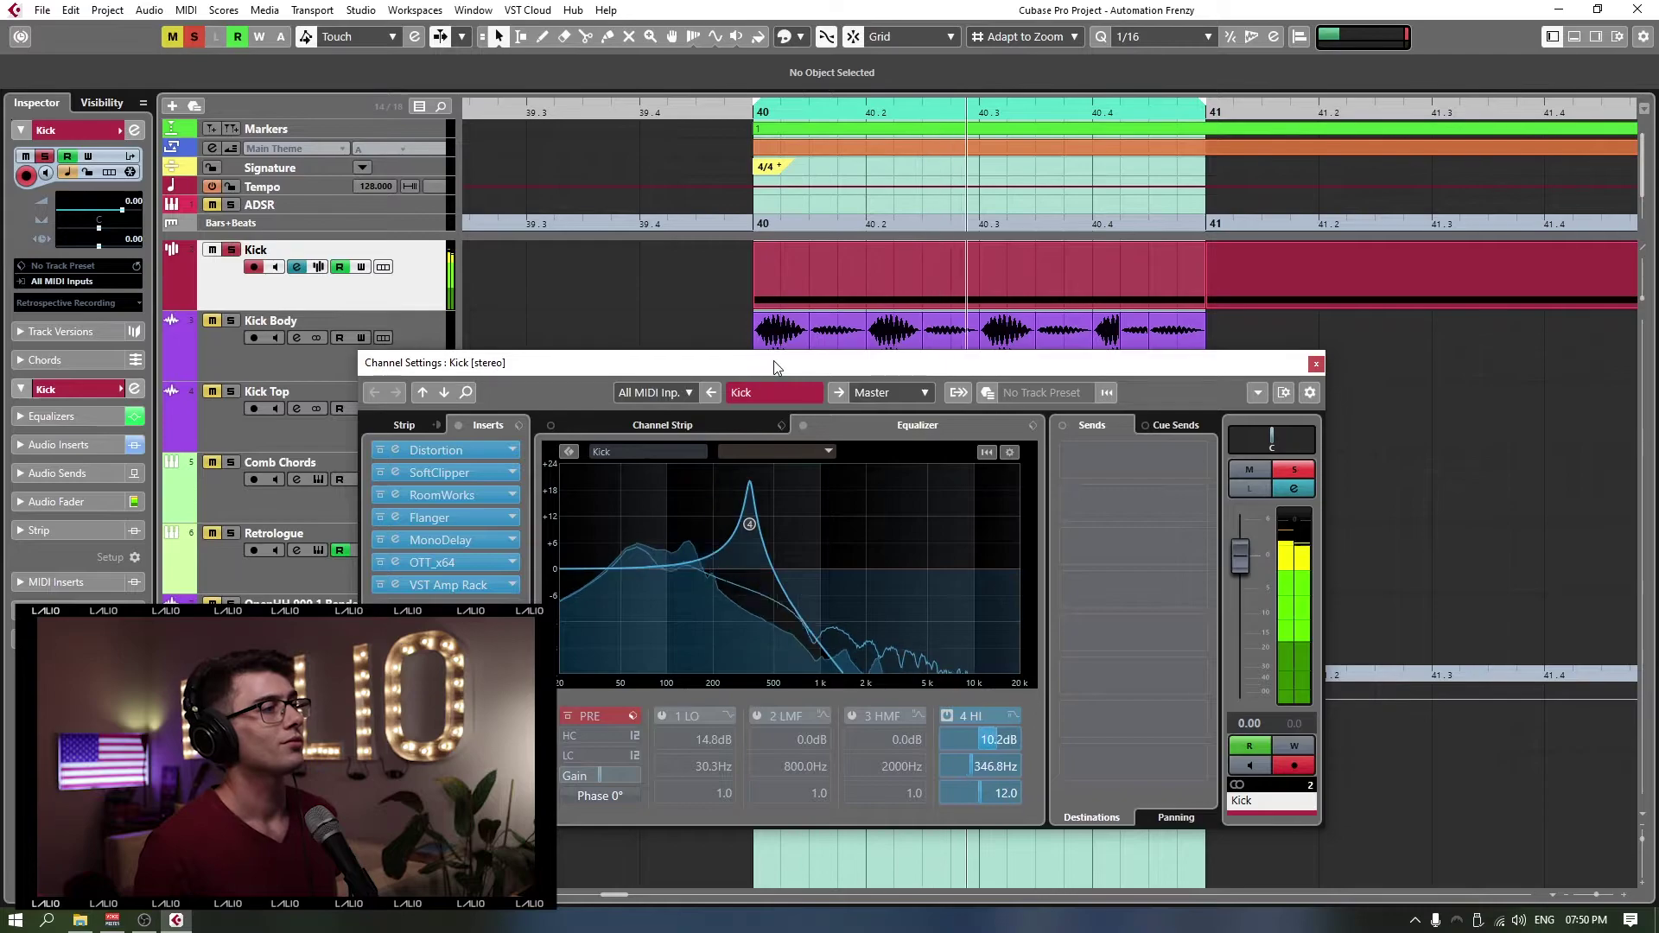
pyautogui.click(296, 266)
# Step: Unsolo Kick, then select and solo the Kick Body track and play it alone
pyautogui.click(231, 249)
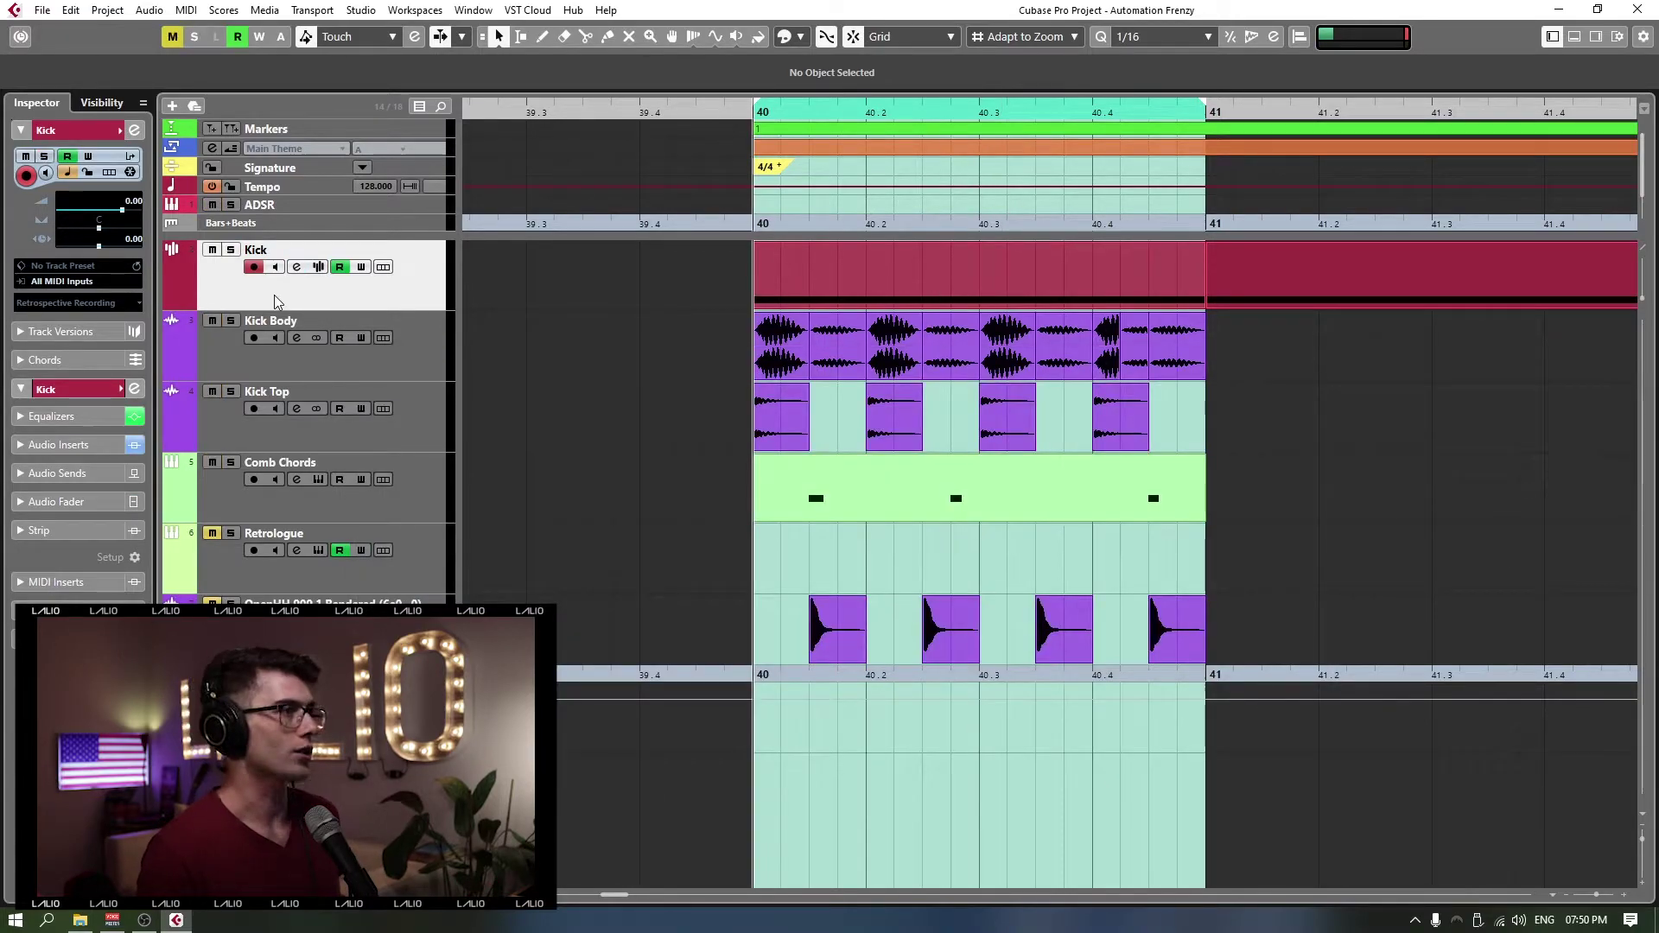
pyautogui.click(218, 343)
pyautogui.keyDown('shift'); pyautogui.click(229, 413); pyautogui.keyUp('shift')
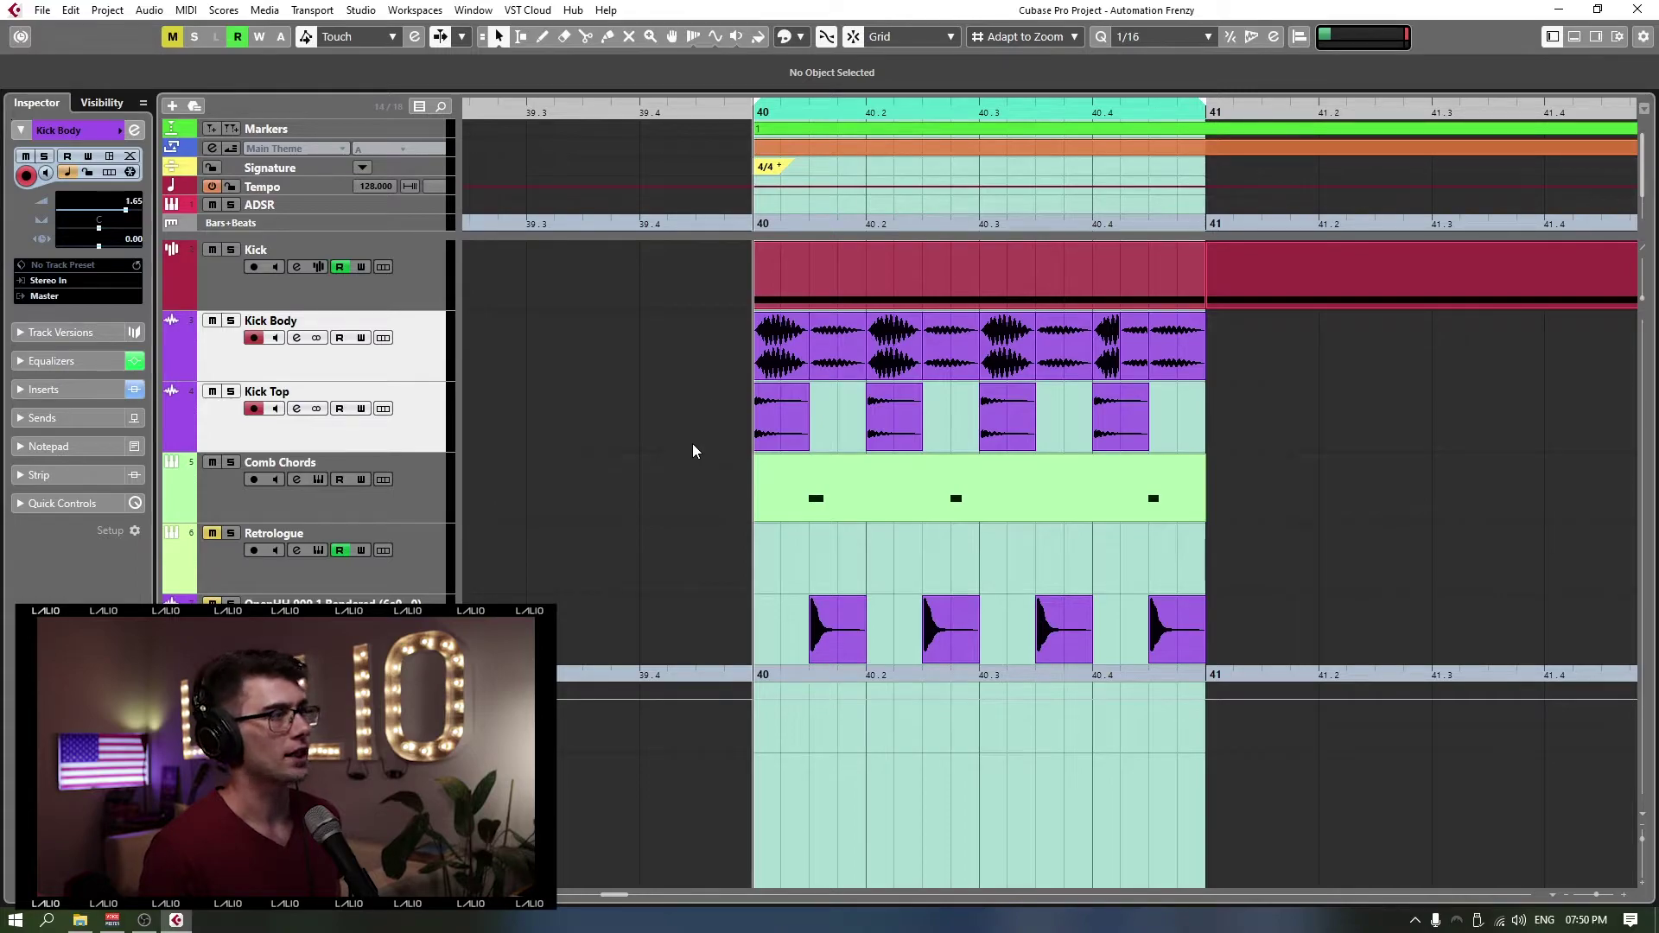
pyautogui.click(233, 361)
pyautogui.click(228, 412)
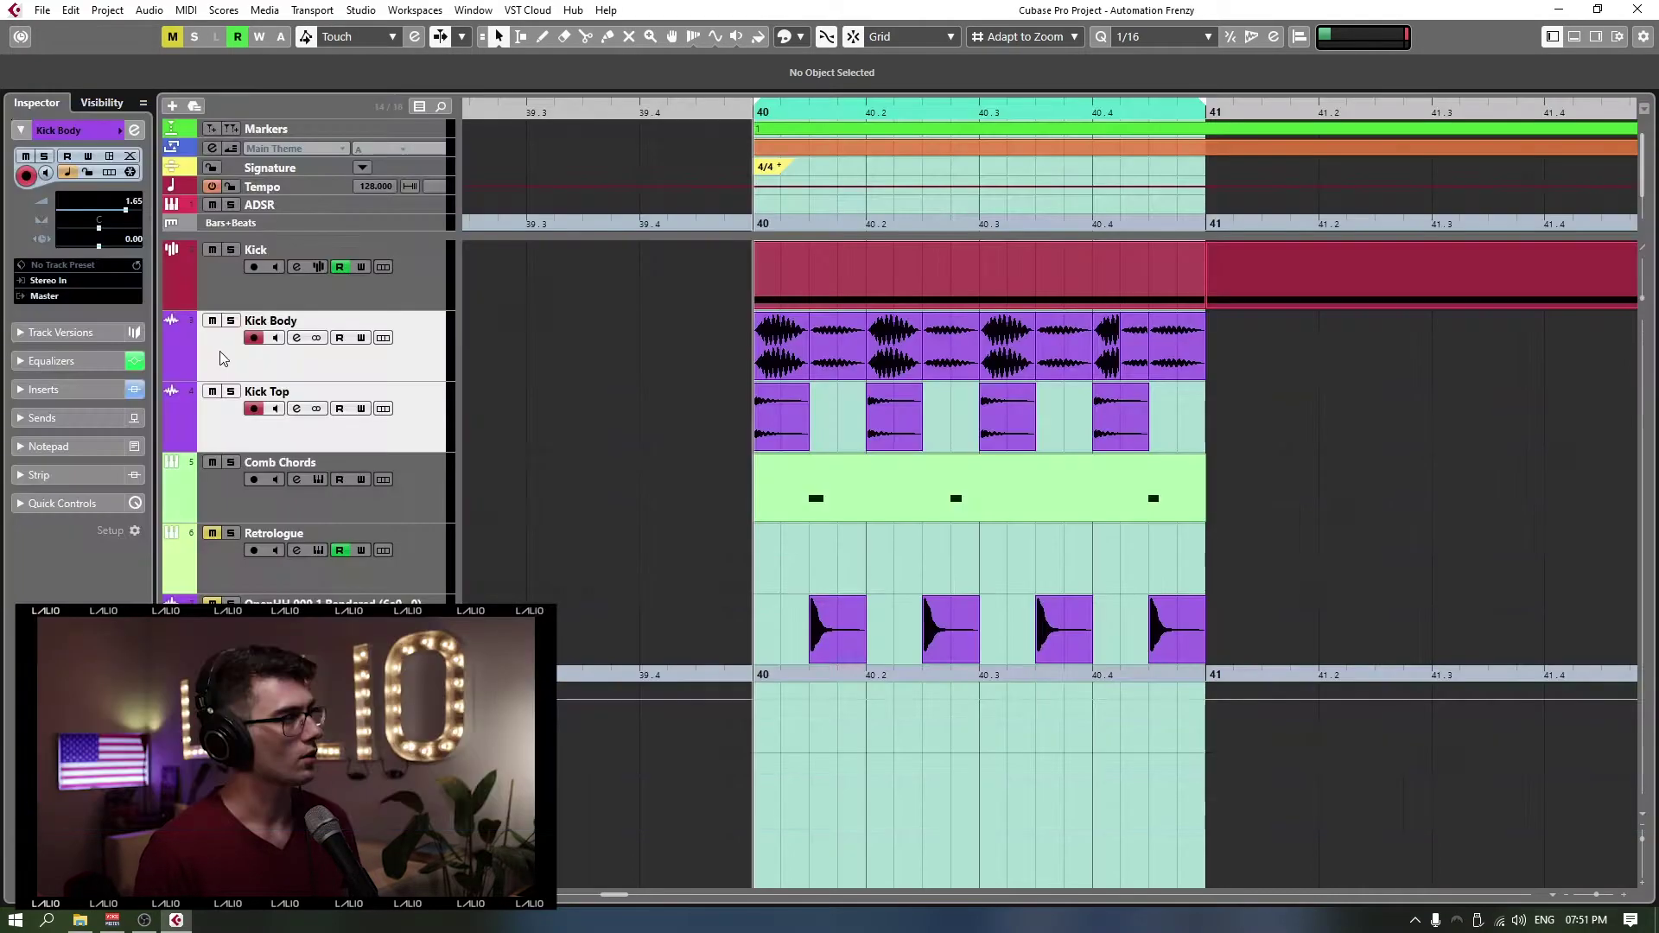
pyautogui.keyDown('ctrl'); pyautogui.click(233, 349); pyautogui.keyUp('ctrl')
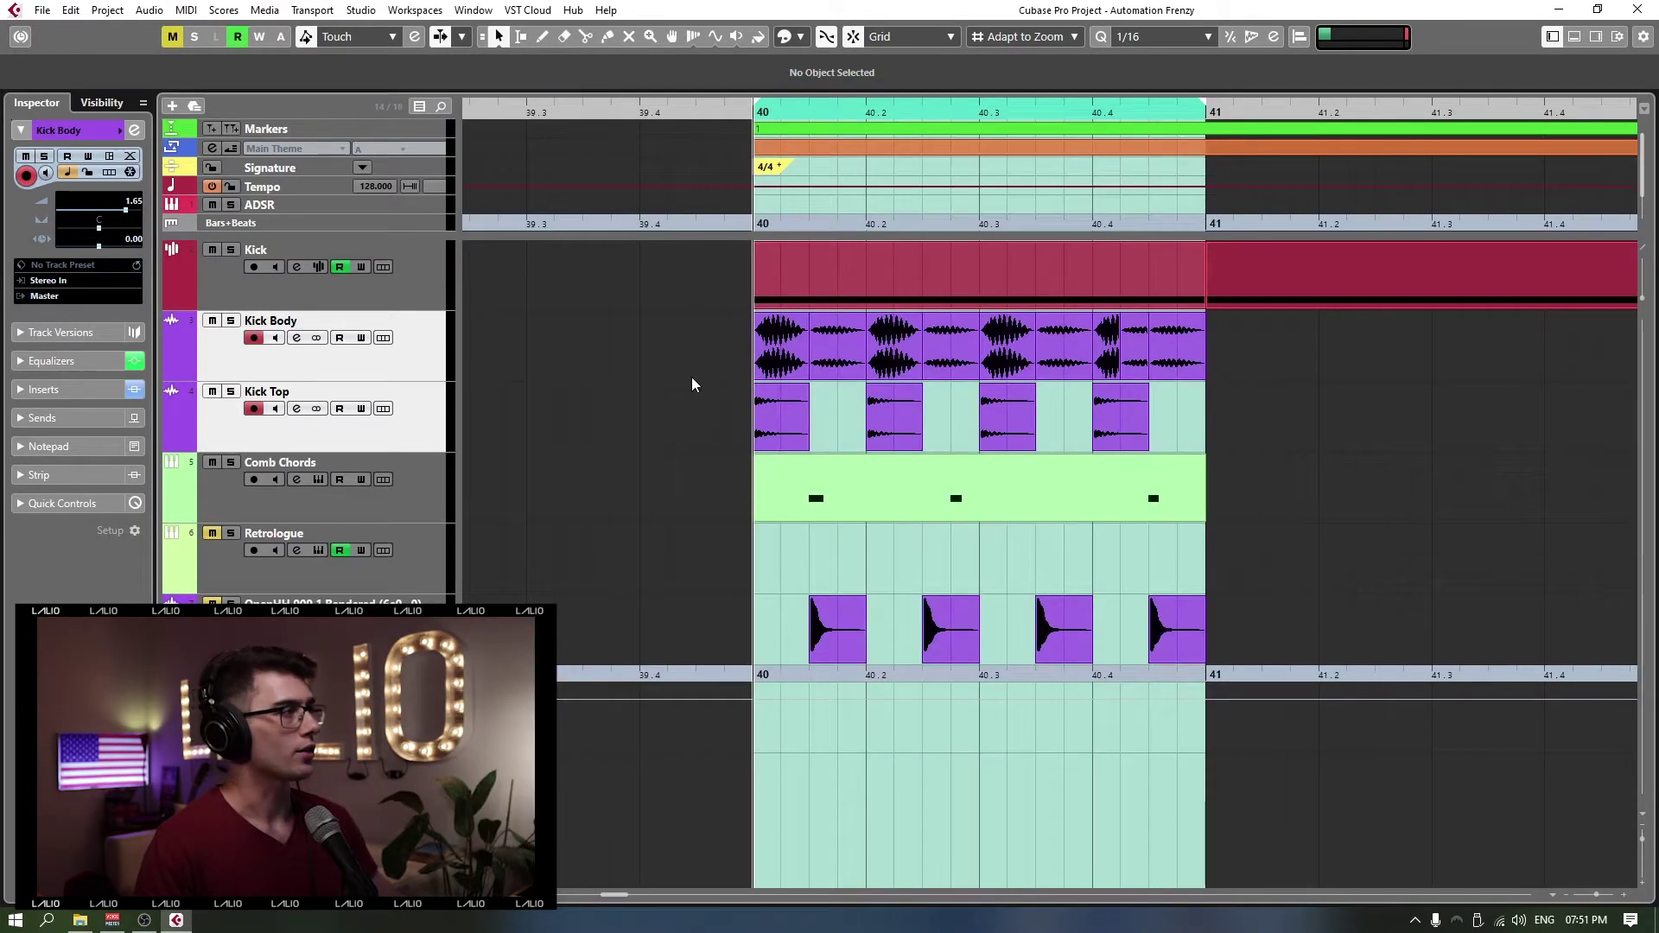
pyautogui.click(233, 374)
pyautogui.click(231, 320)
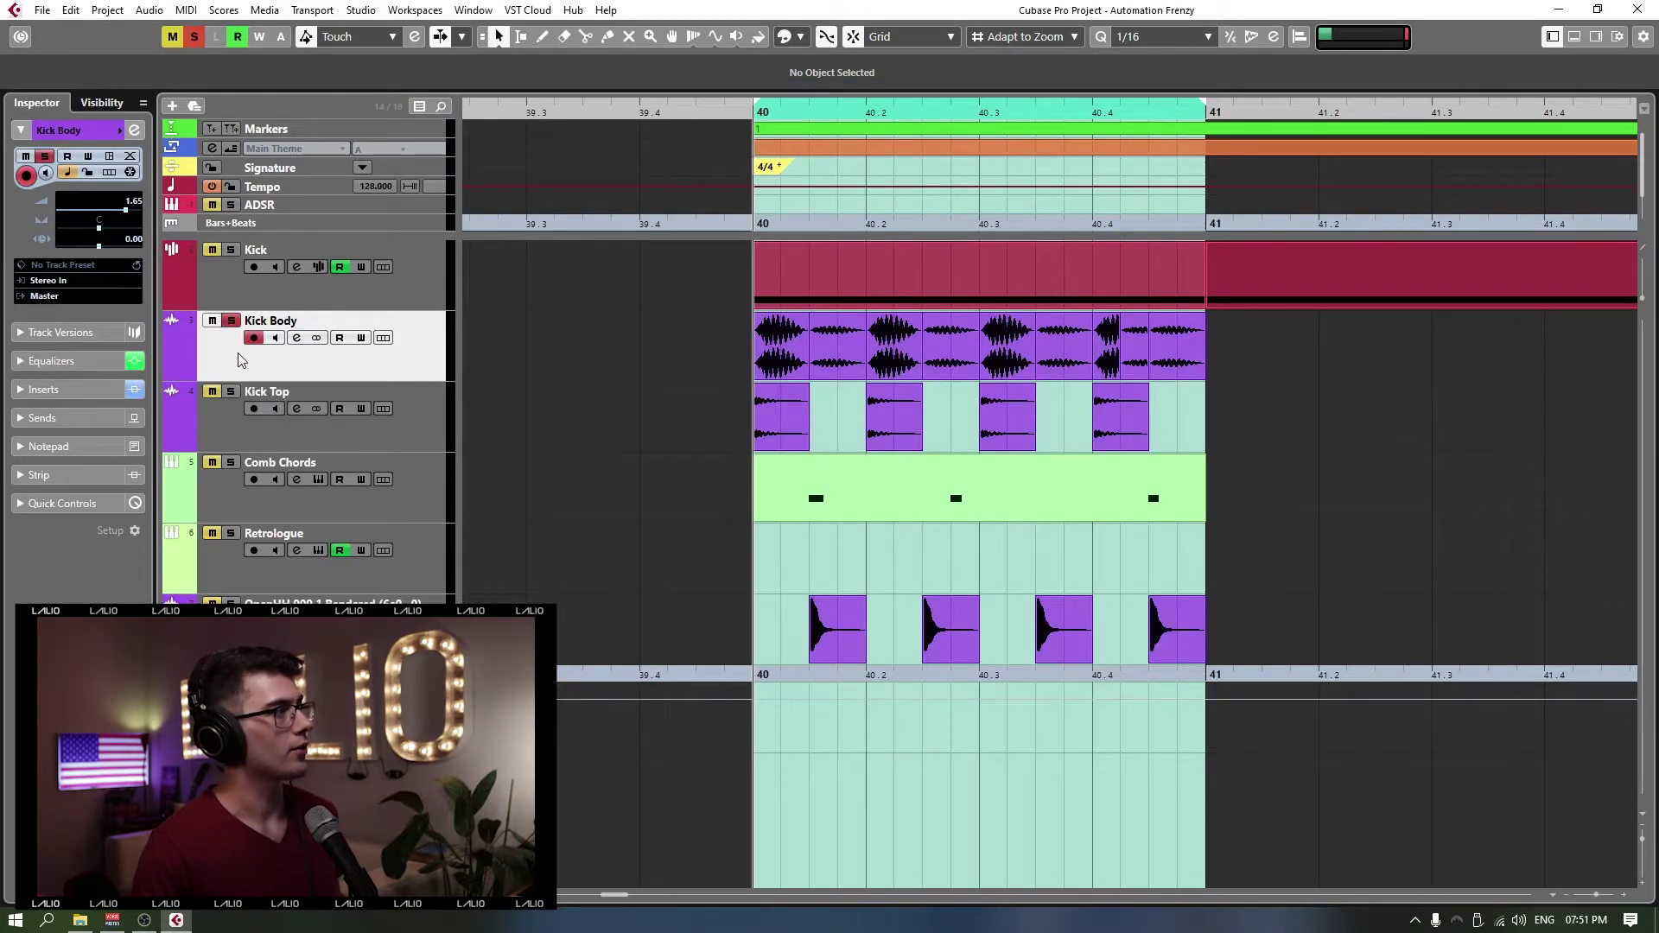
pyautogui.press('space')
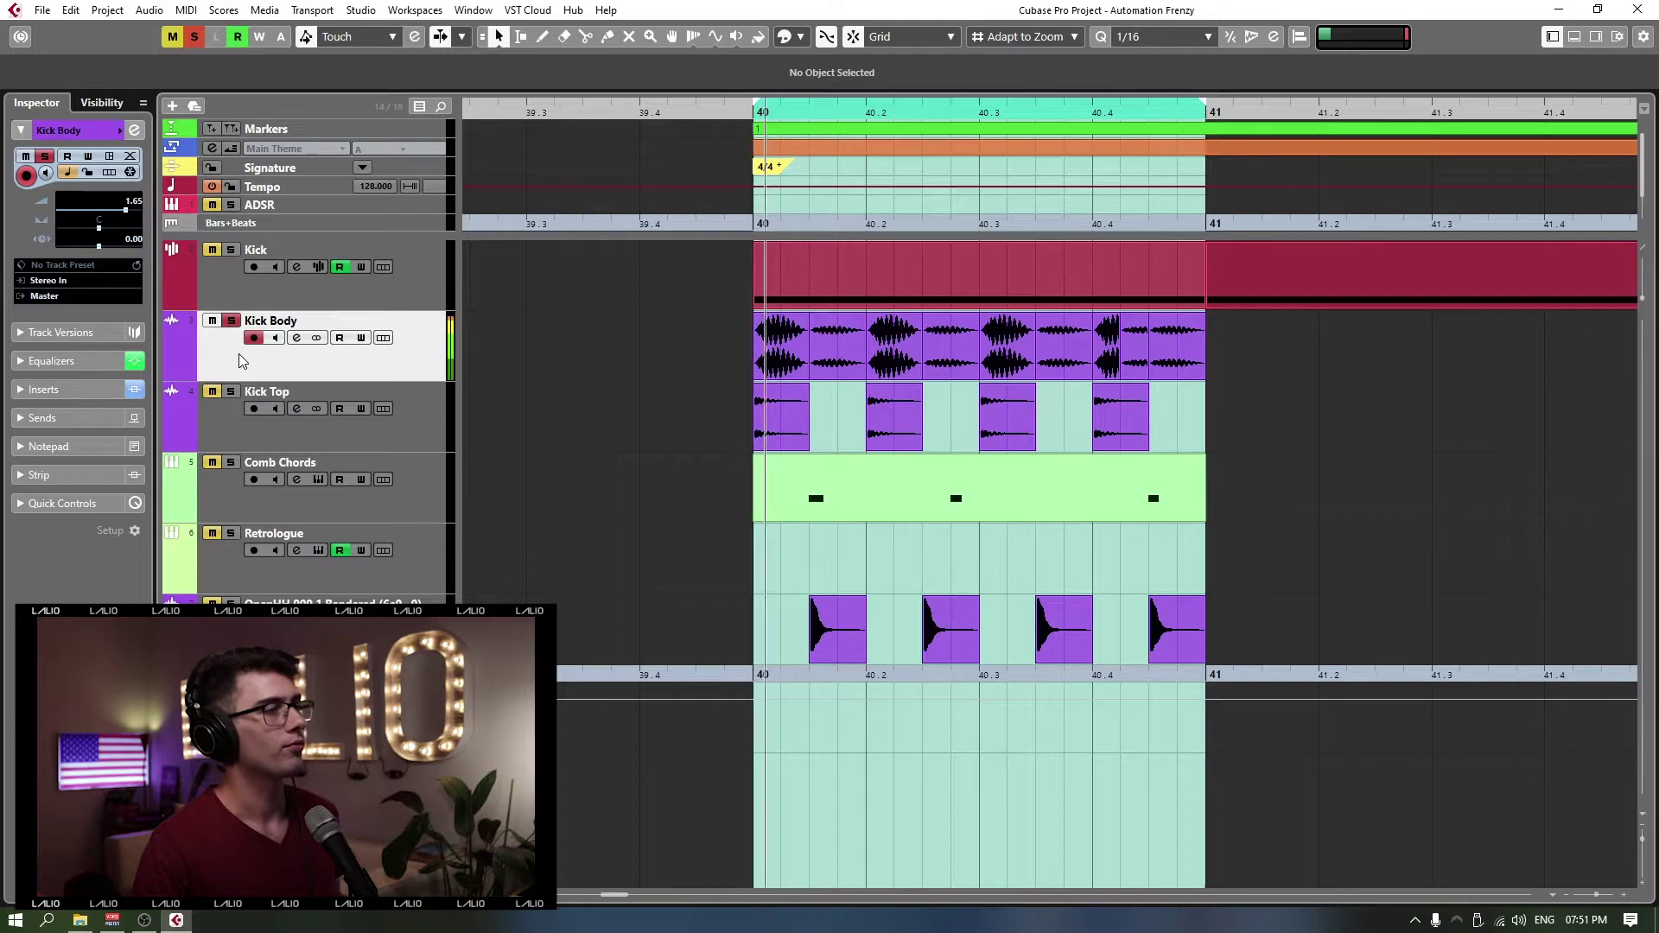
pyautogui.click(296, 336)
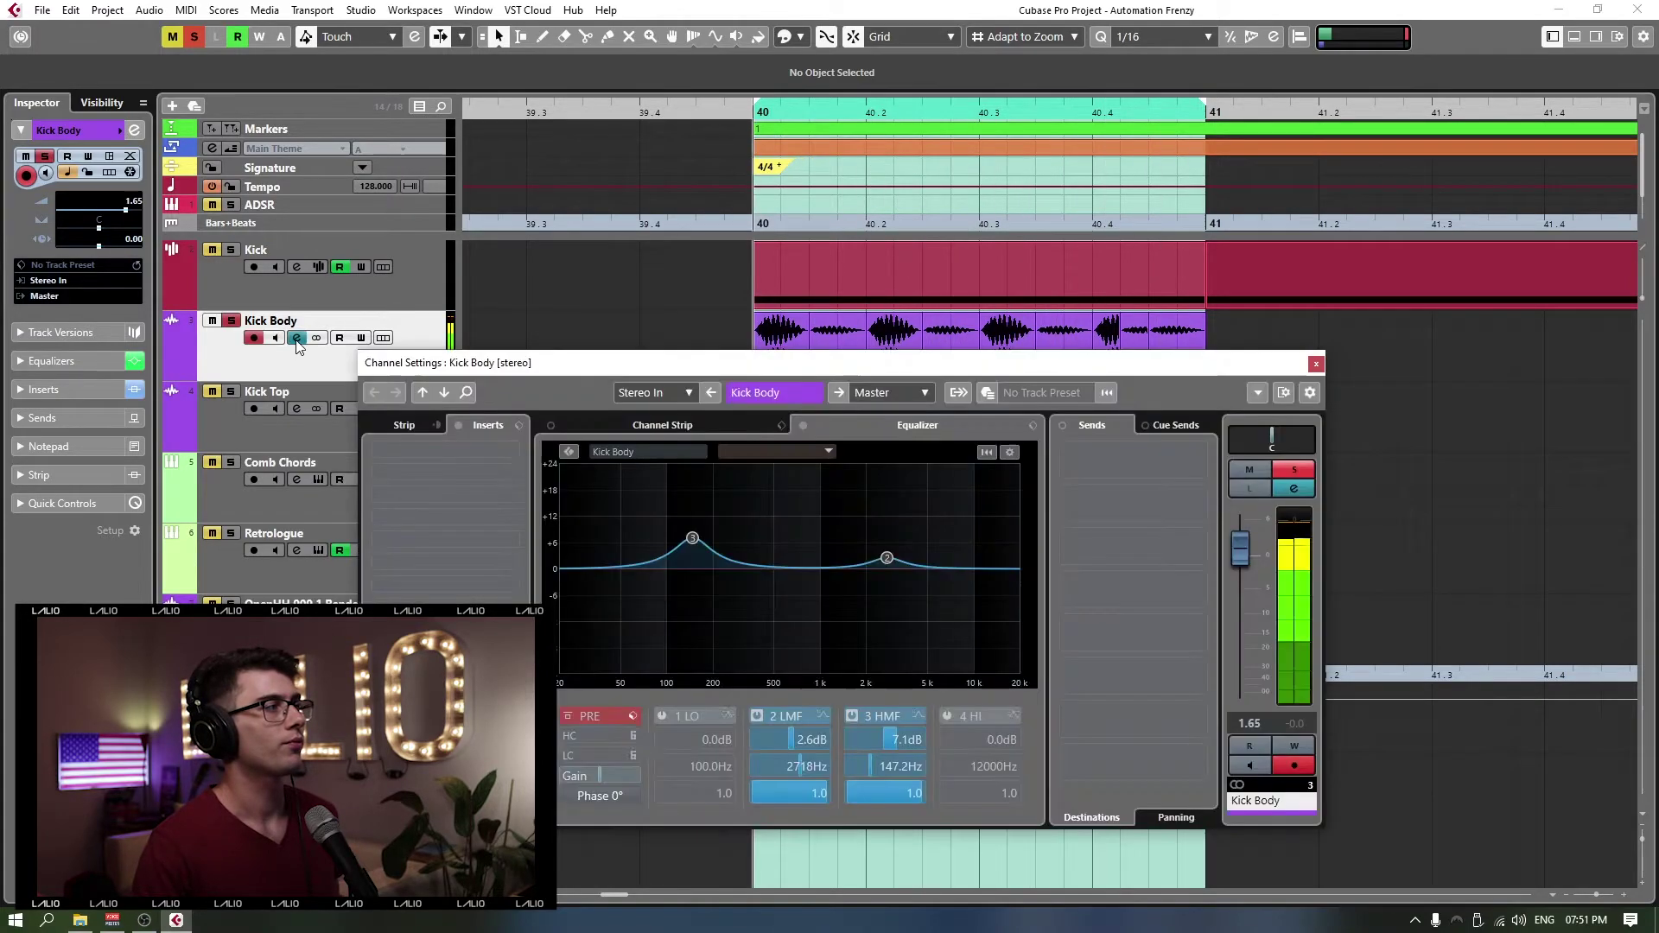
pyautogui.click(457, 424)
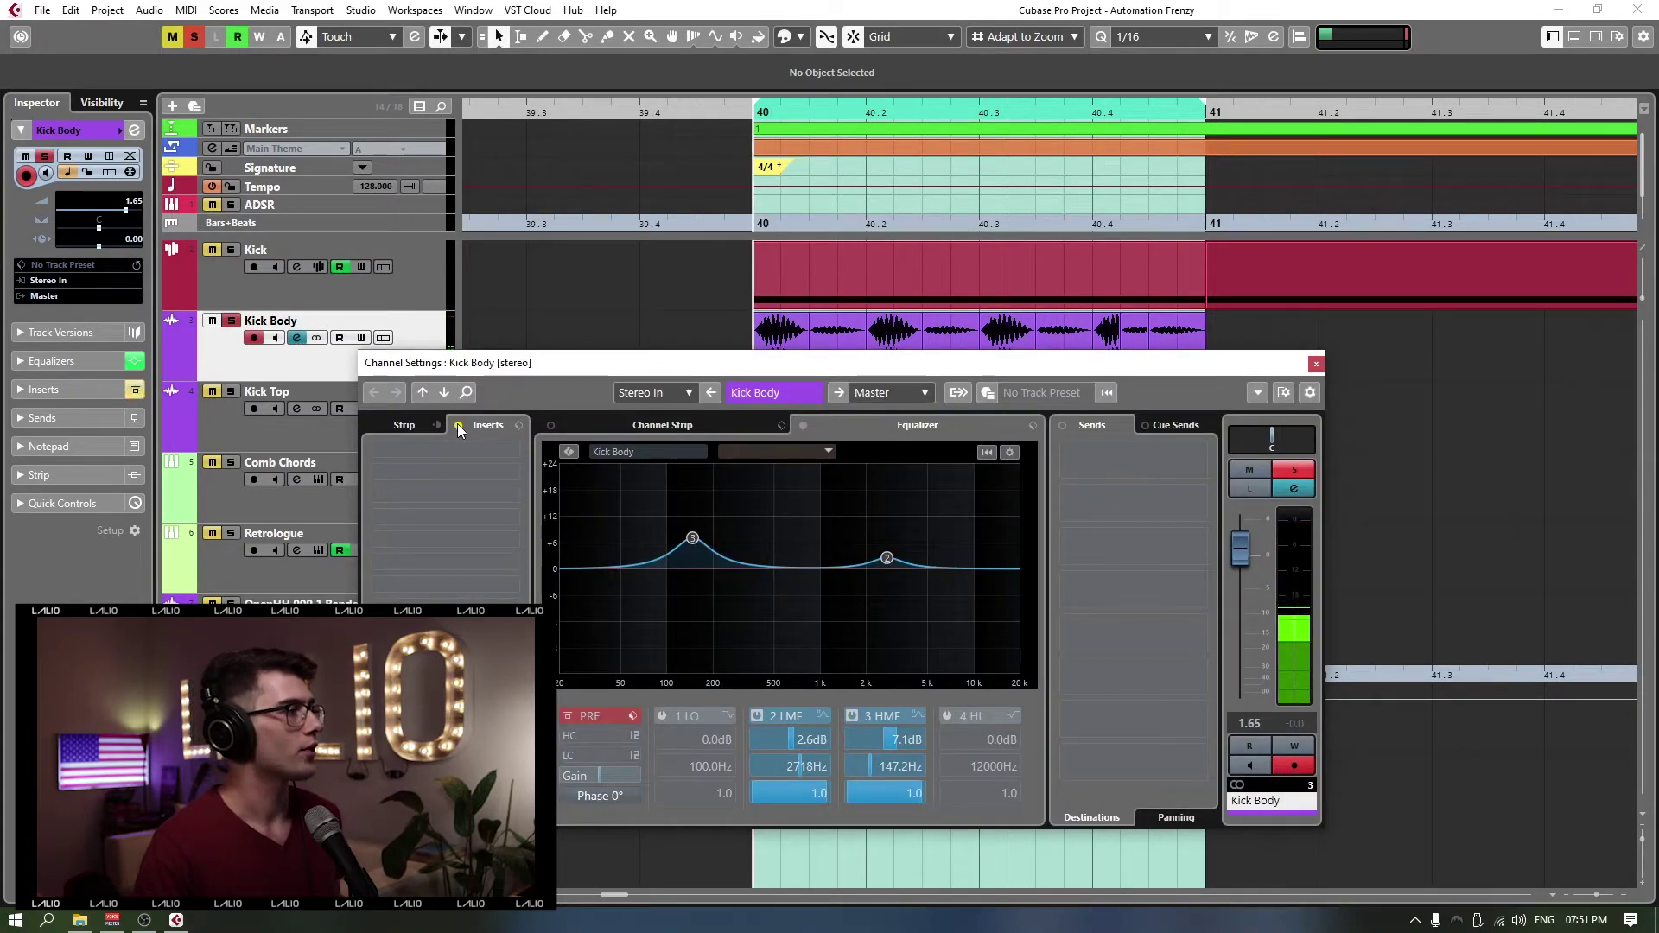
pyautogui.click(802, 424)
pyautogui.moveTo(1047, 367); pyautogui.dragTo(1075, 407)
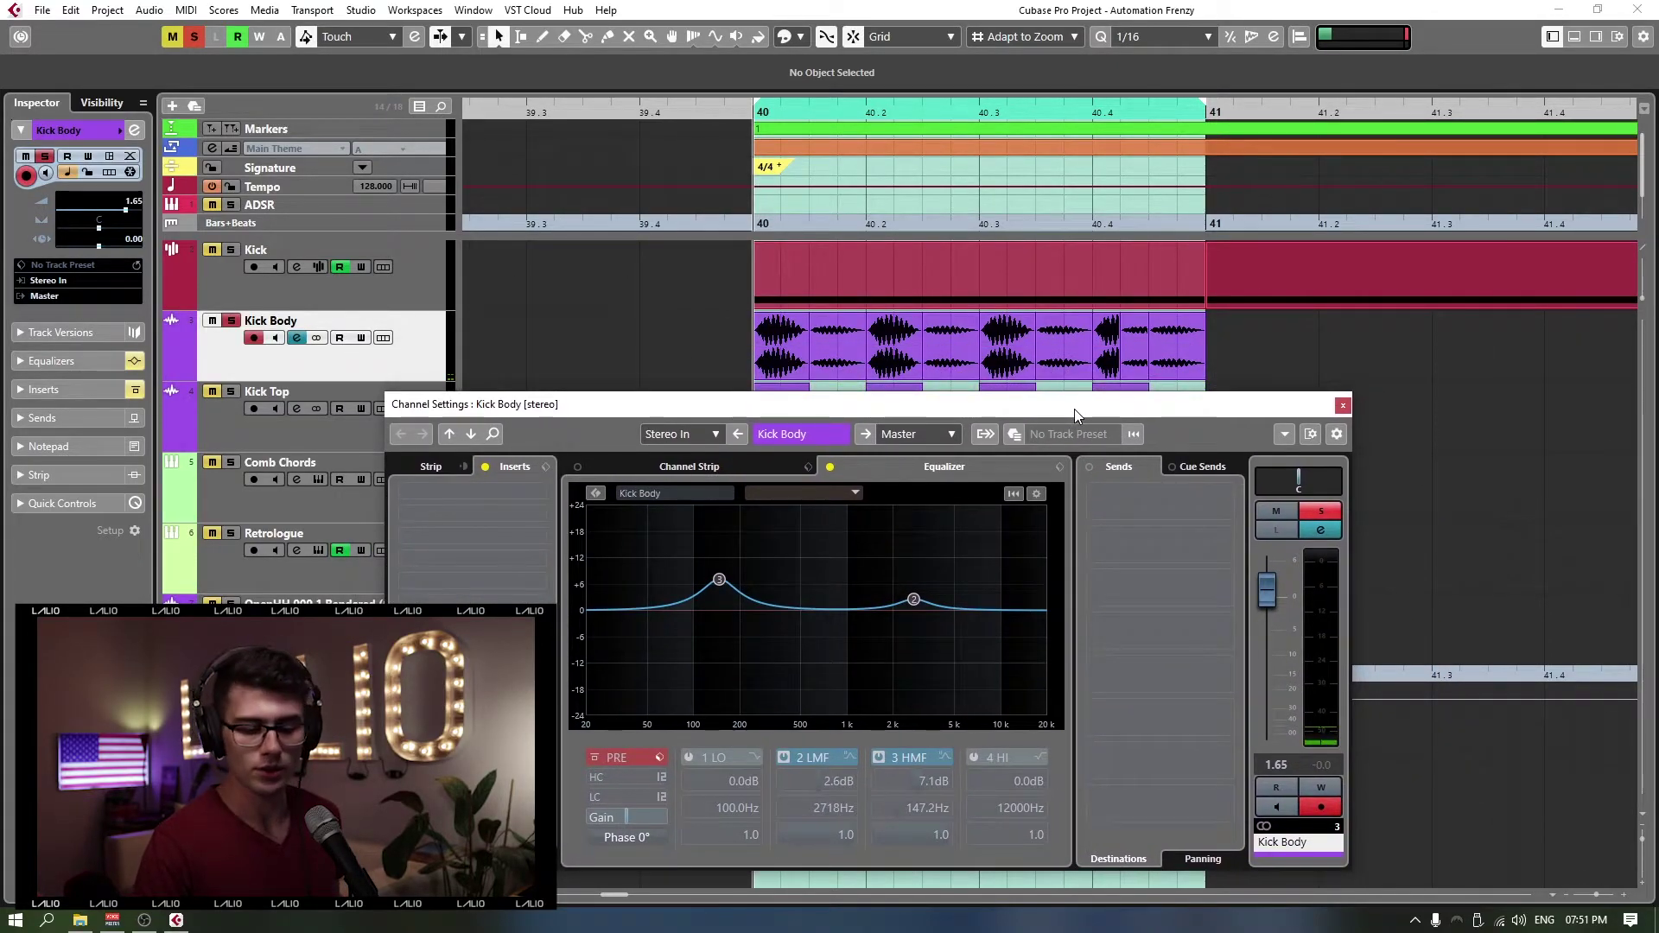
pyautogui.press('space')
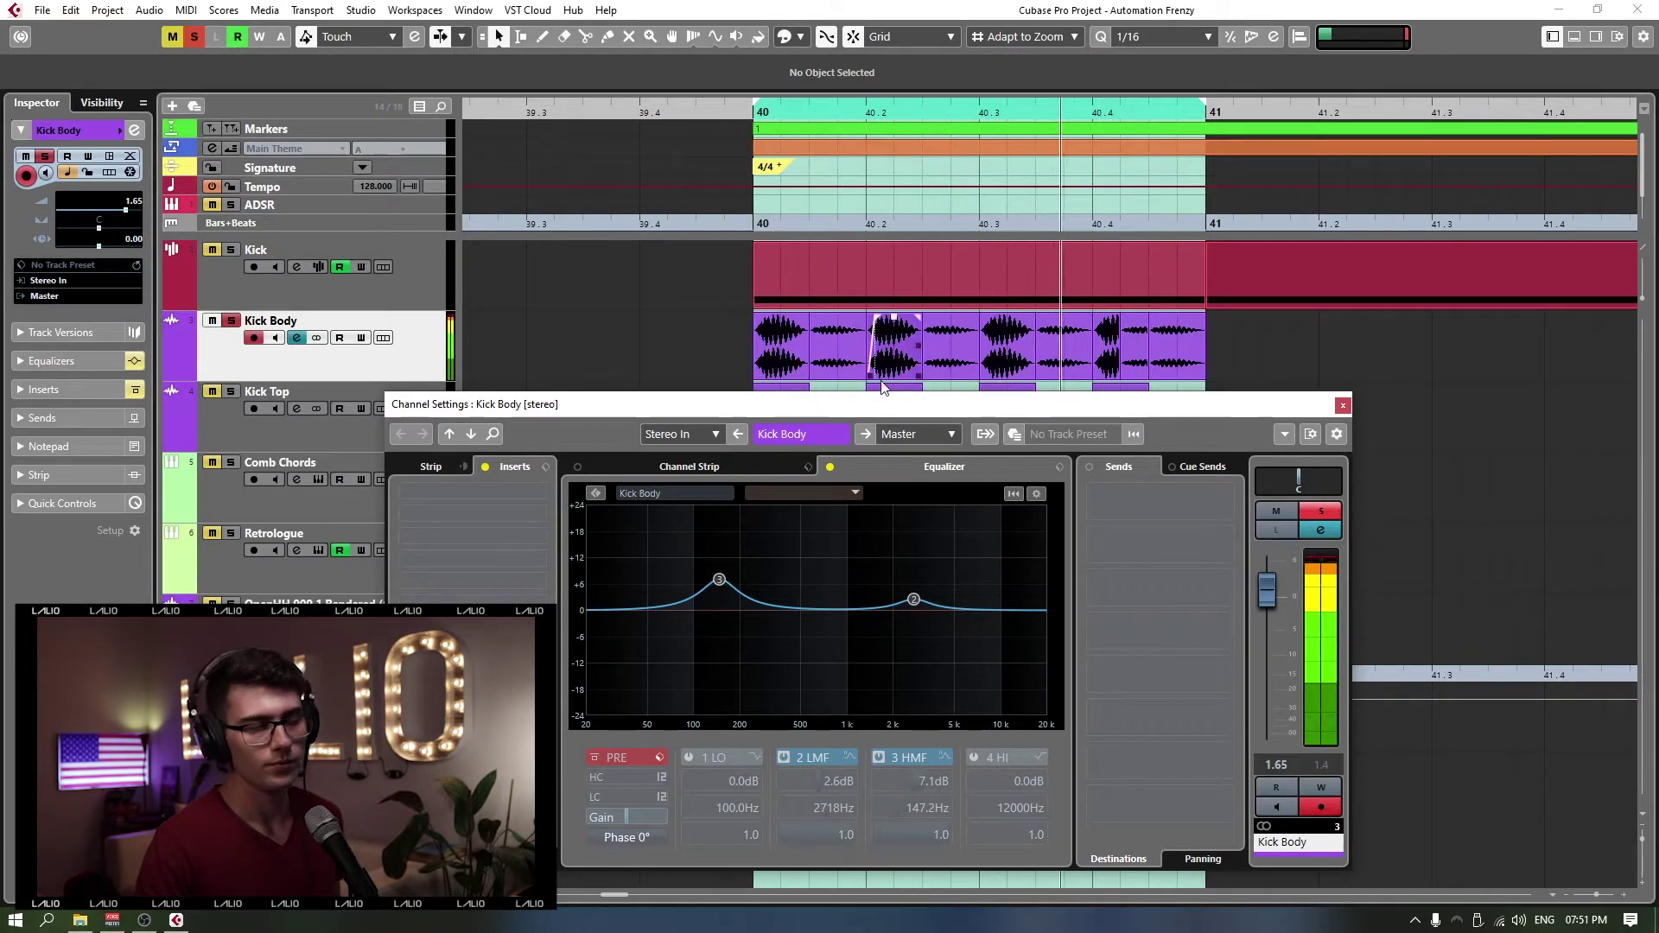
# Step: Set the locators to the first Kick Body event and loop-play it
pyautogui.click(785, 342)
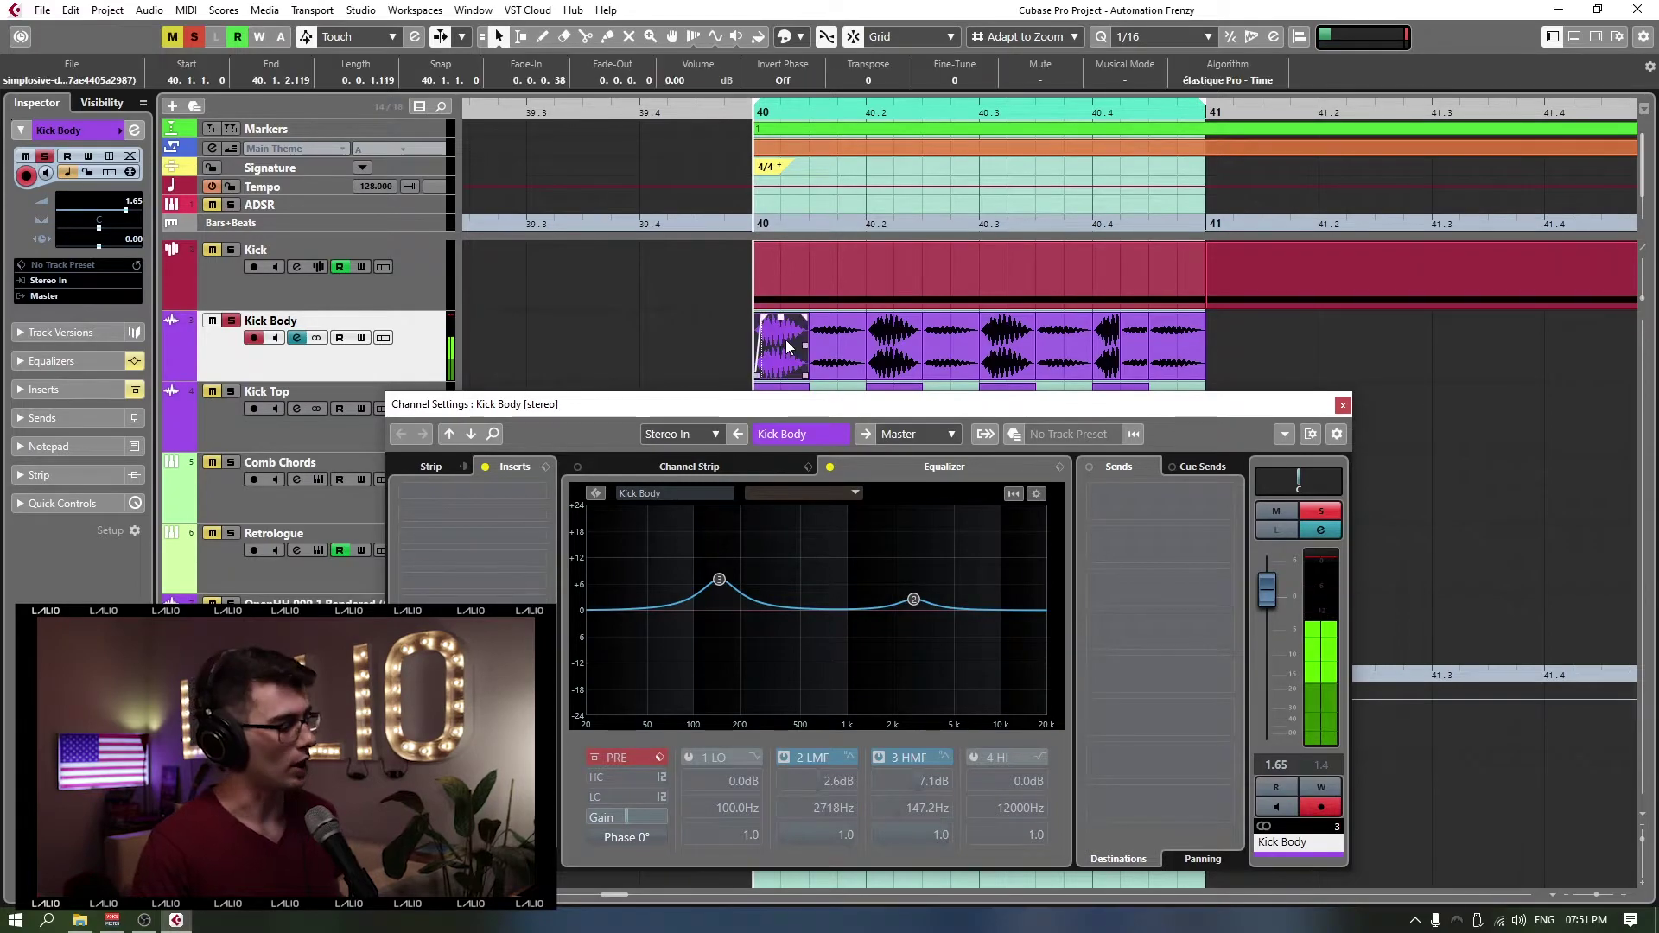
pyautogui.press('p')
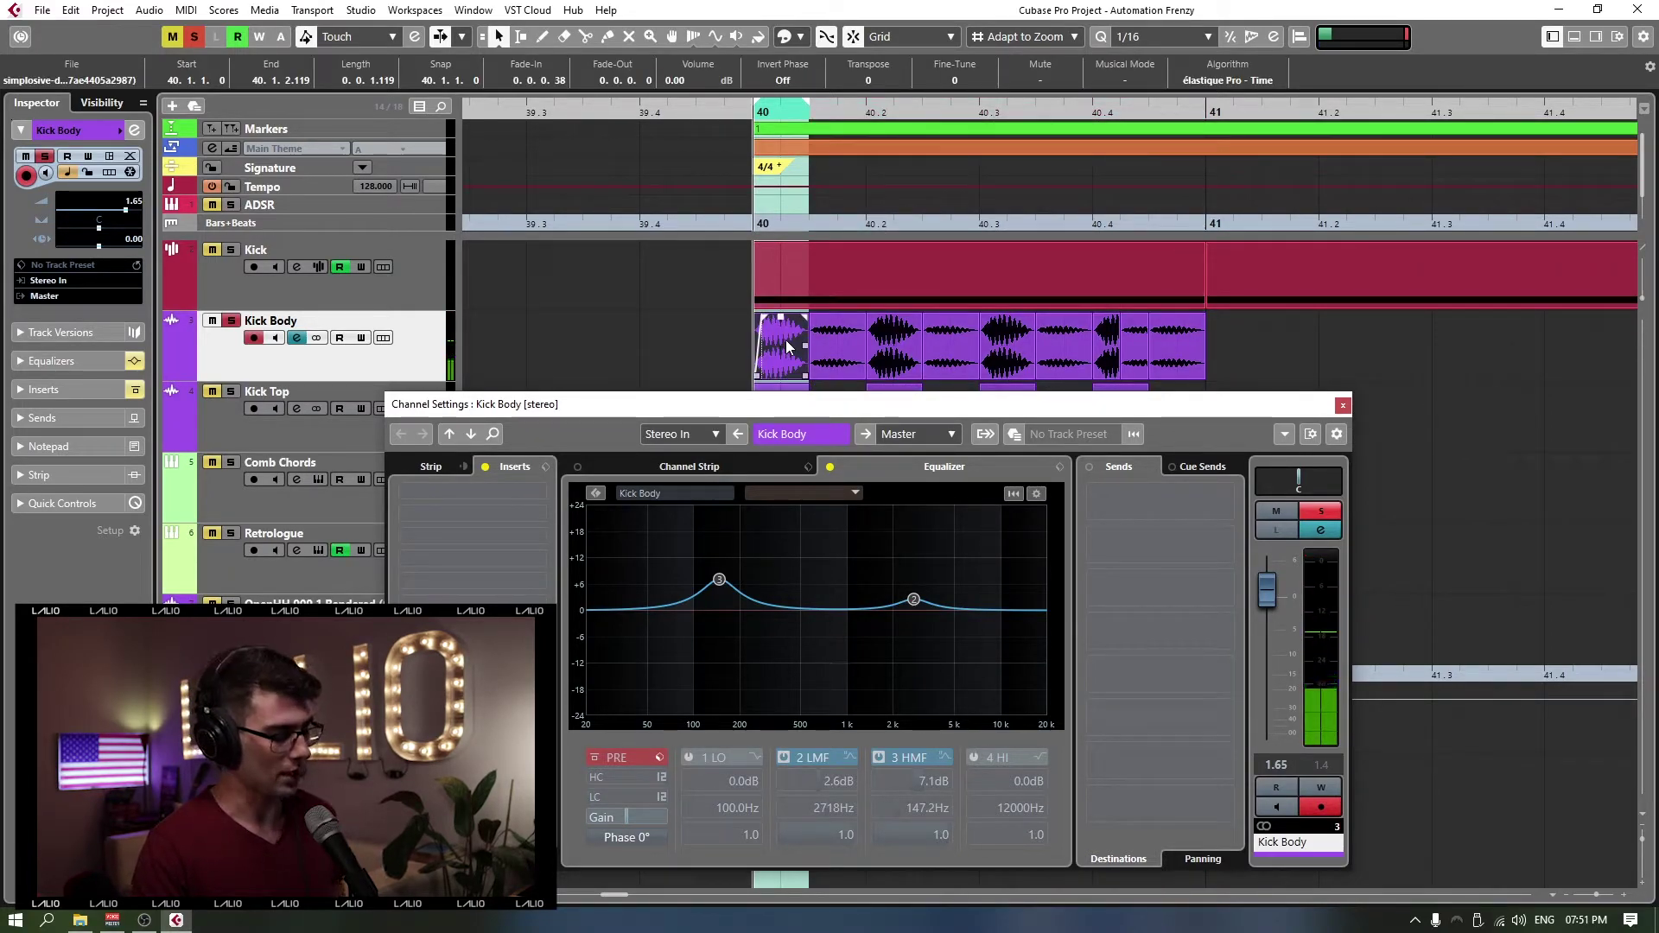
pyautogui.press('space')
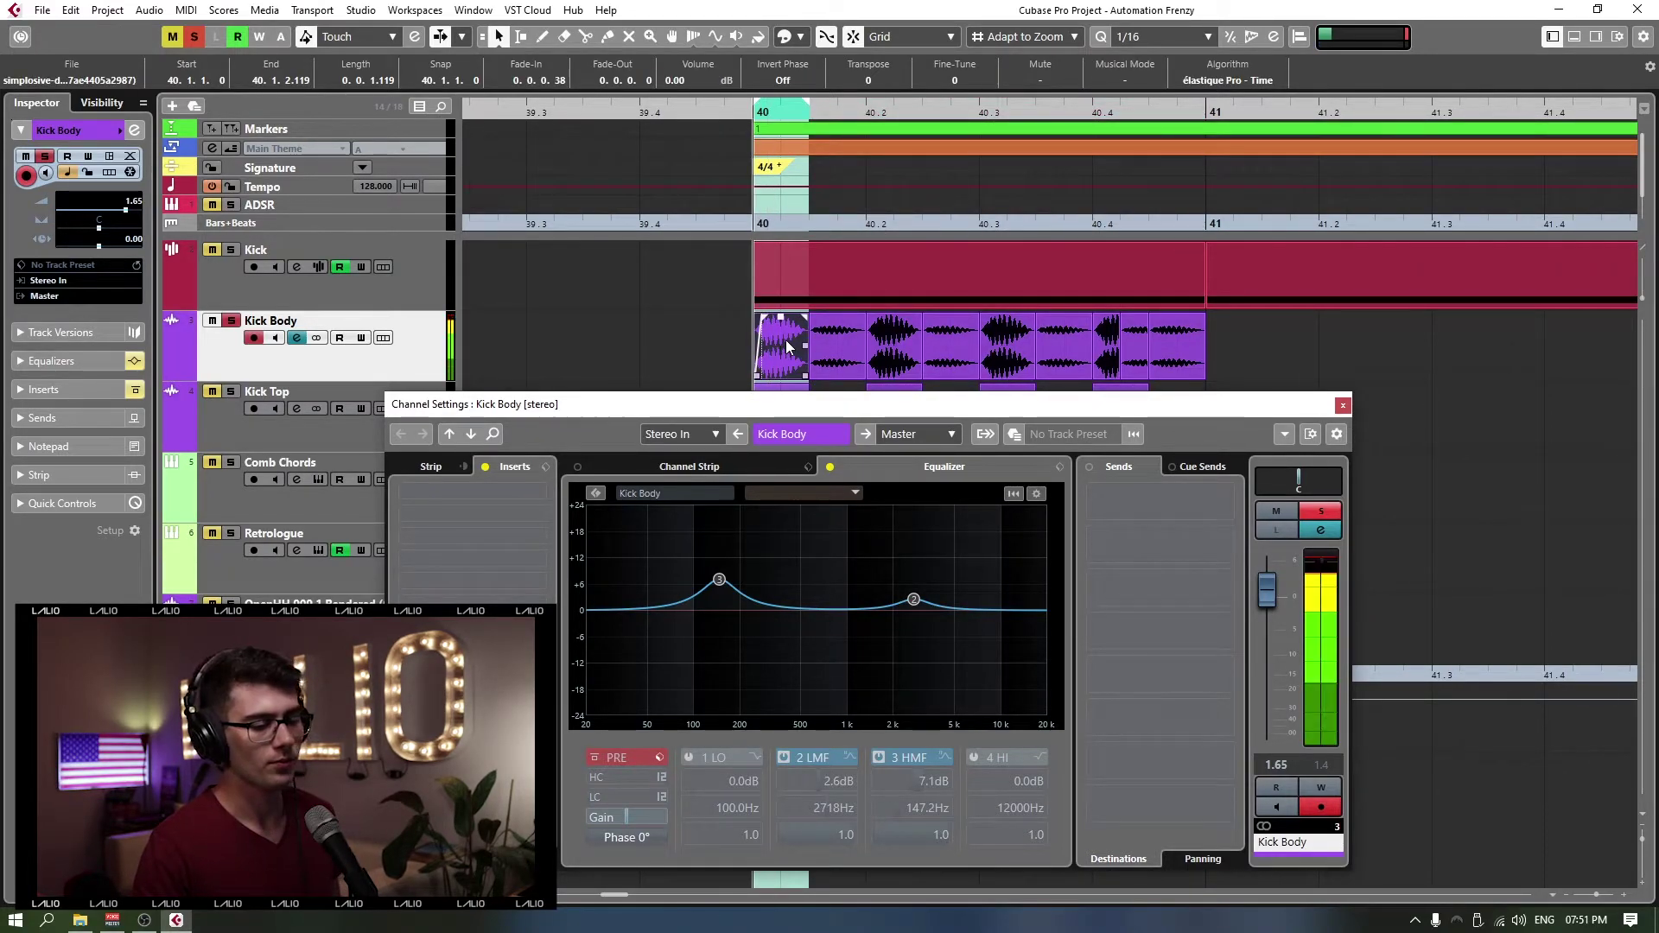
pyautogui.press('space')
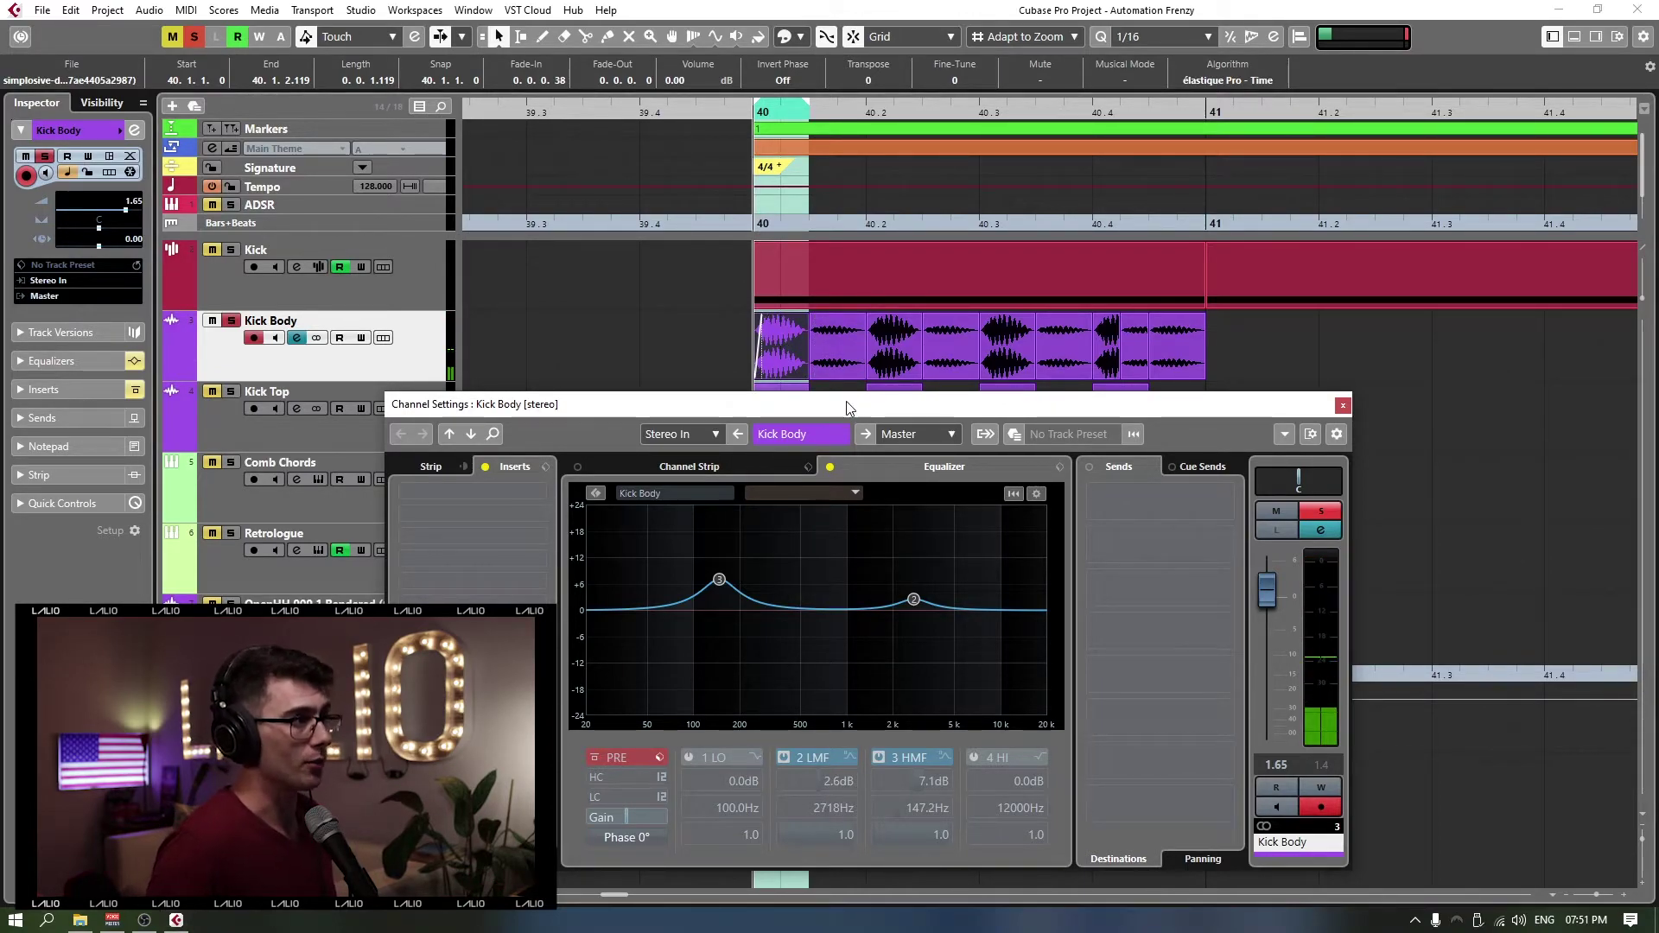
# Step: Reposition Channel Settings to show the Kick Body clips and re-enable its inserts
pyautogui.moveTo(865, 408); pyautogui.dragTo(945, 293)
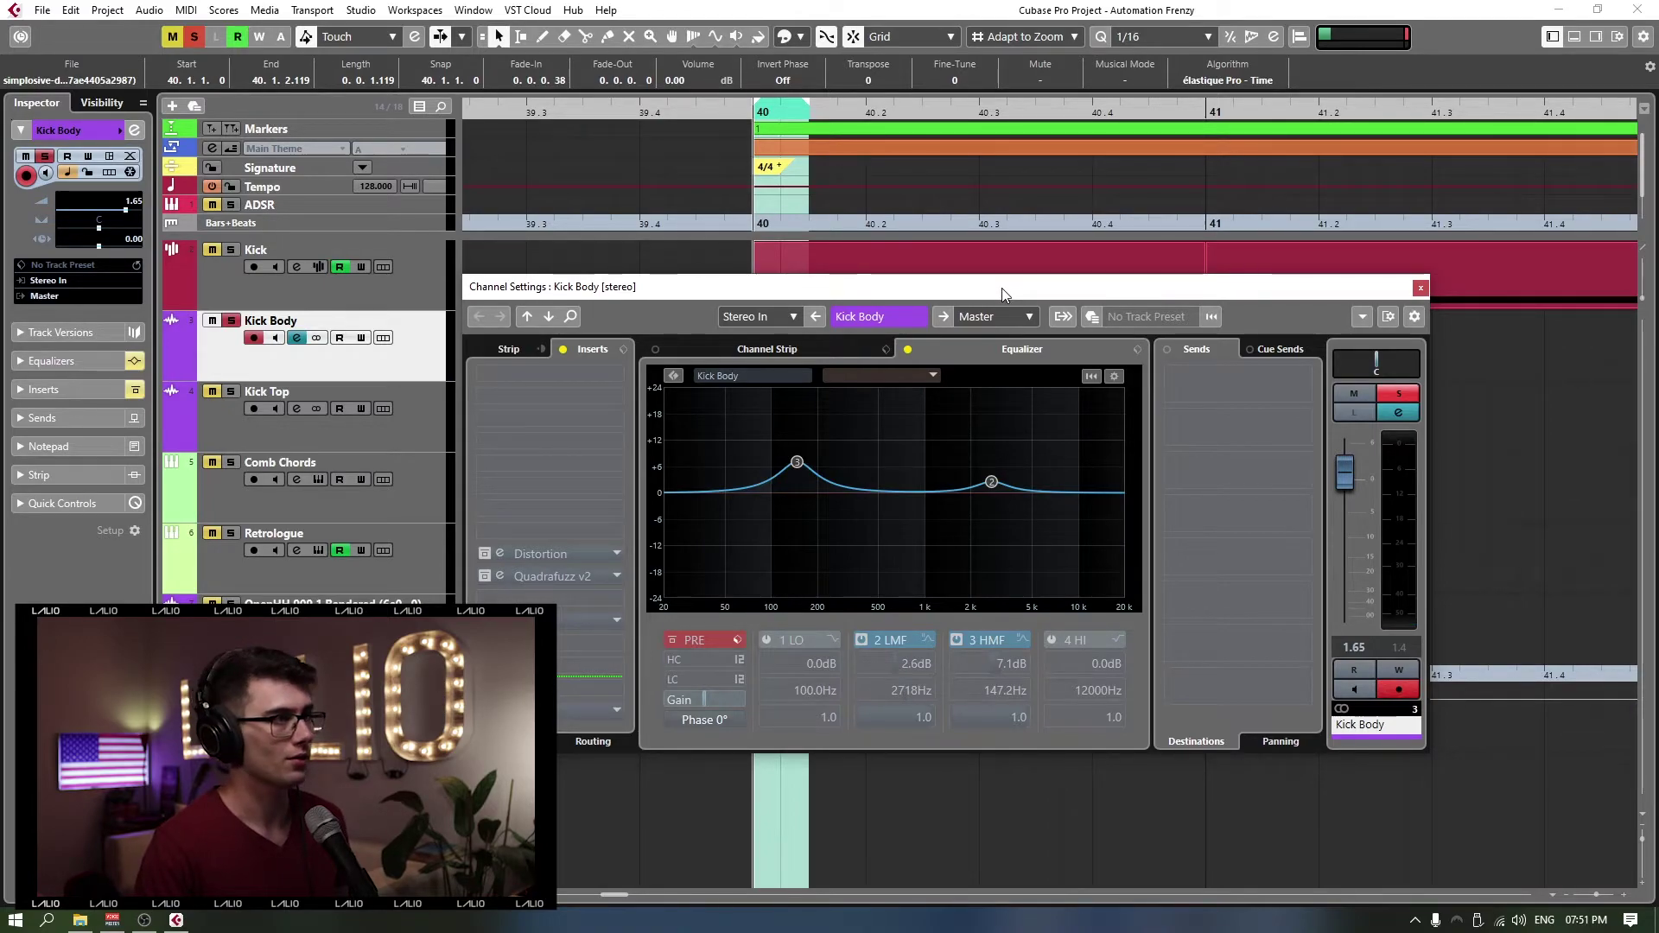
pyautogui.moveTo(881, 281); pyautogui.dragTo(894, 379)
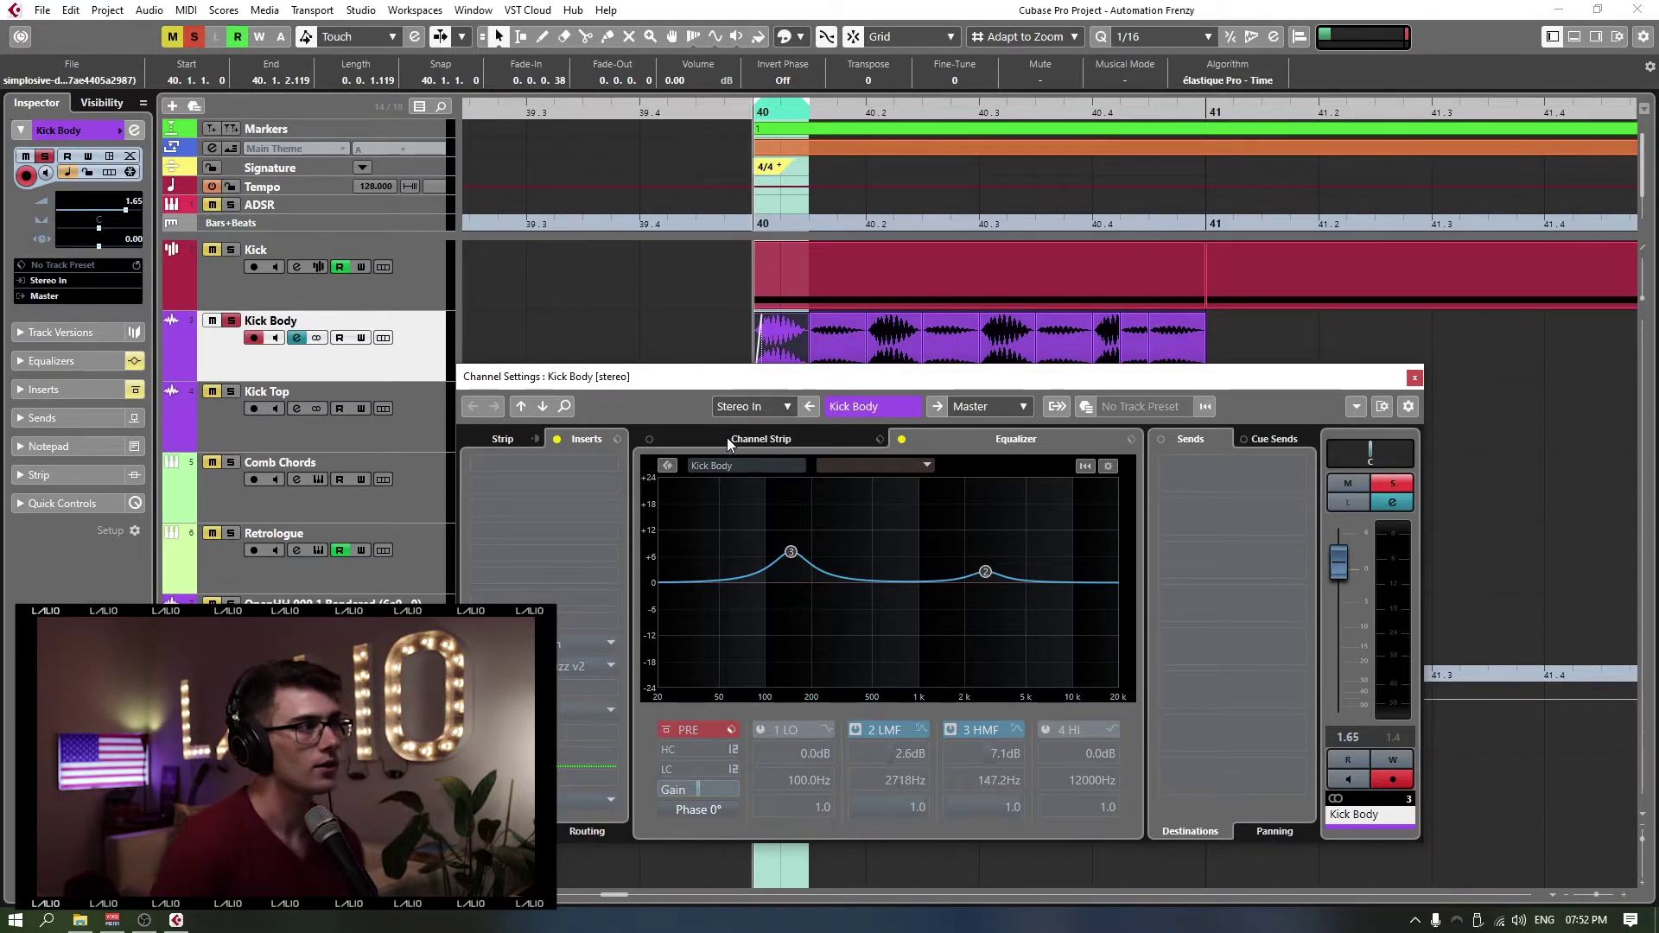
pyautogui.click(557, 441)
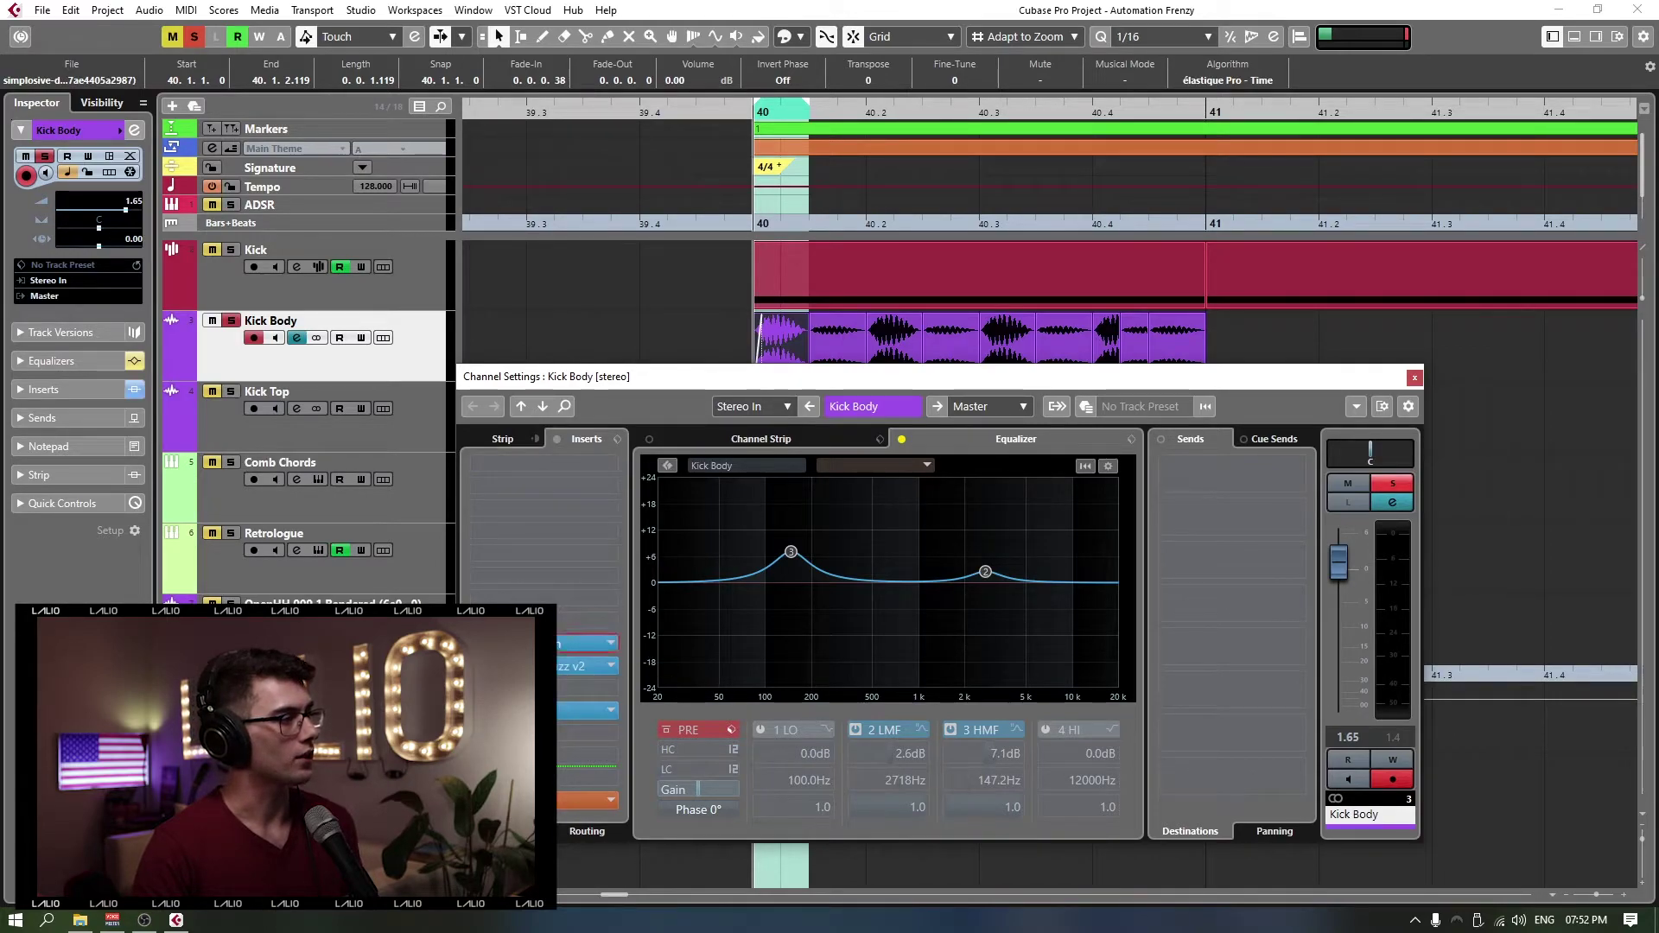
# Step: Open Distortion, bypass Quadrafuzz v2 and SK10, A/B Distortion, then re-enable and open Quadrafuzz v2
pyautogui.click(584, 643)
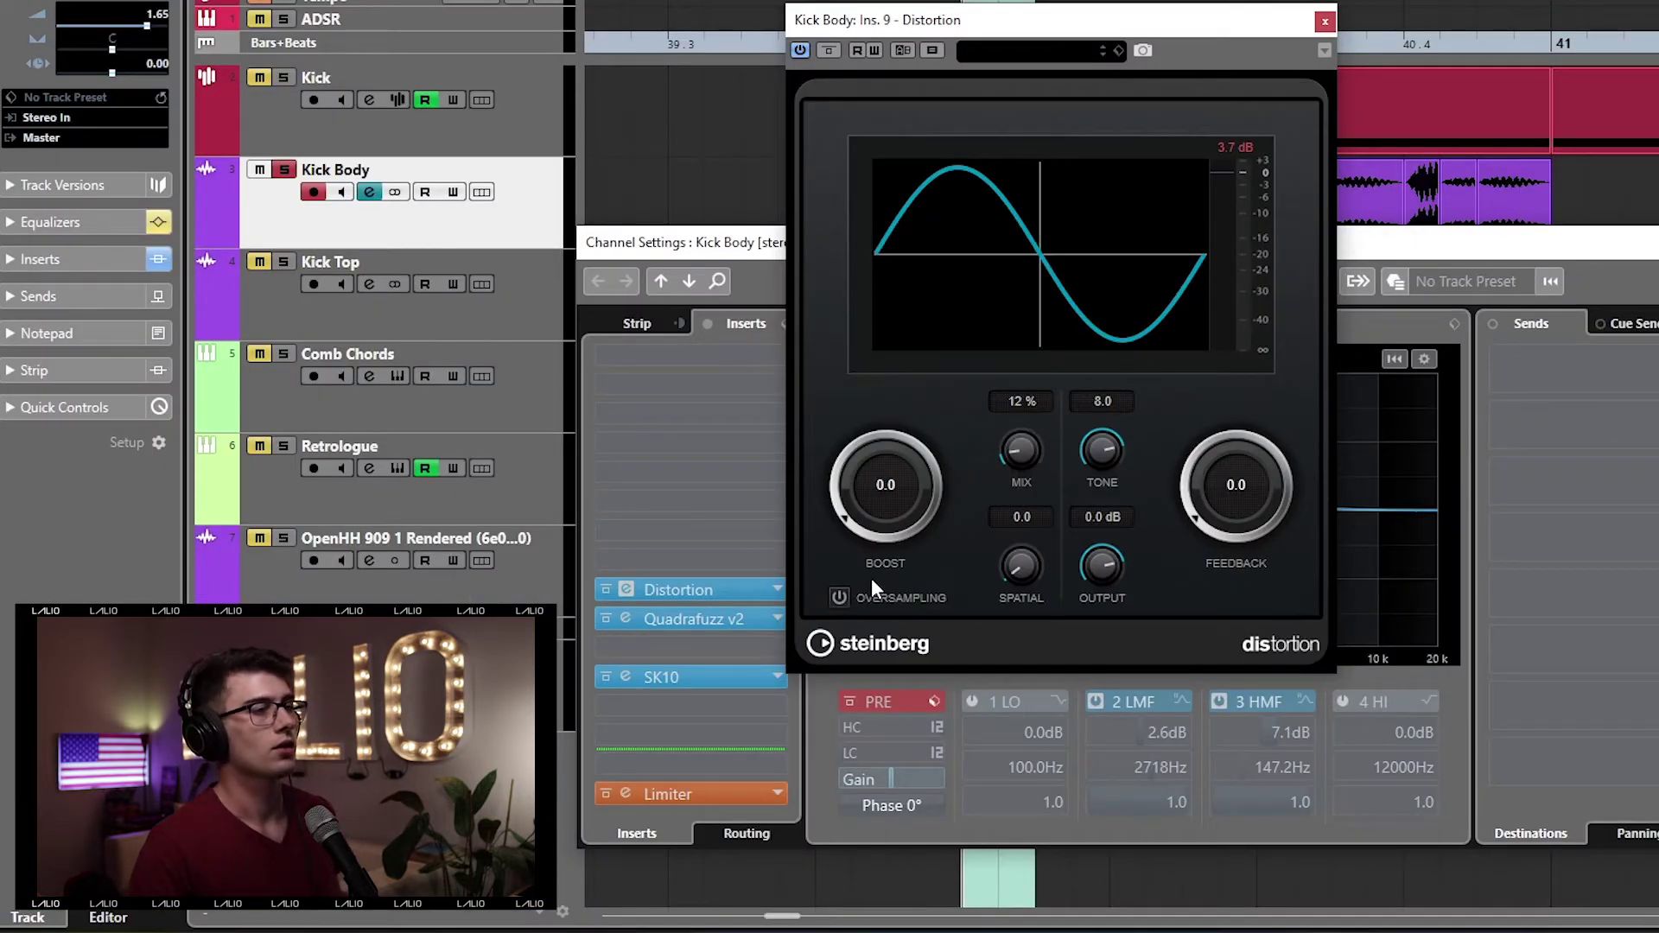
pyautogui.press('space')
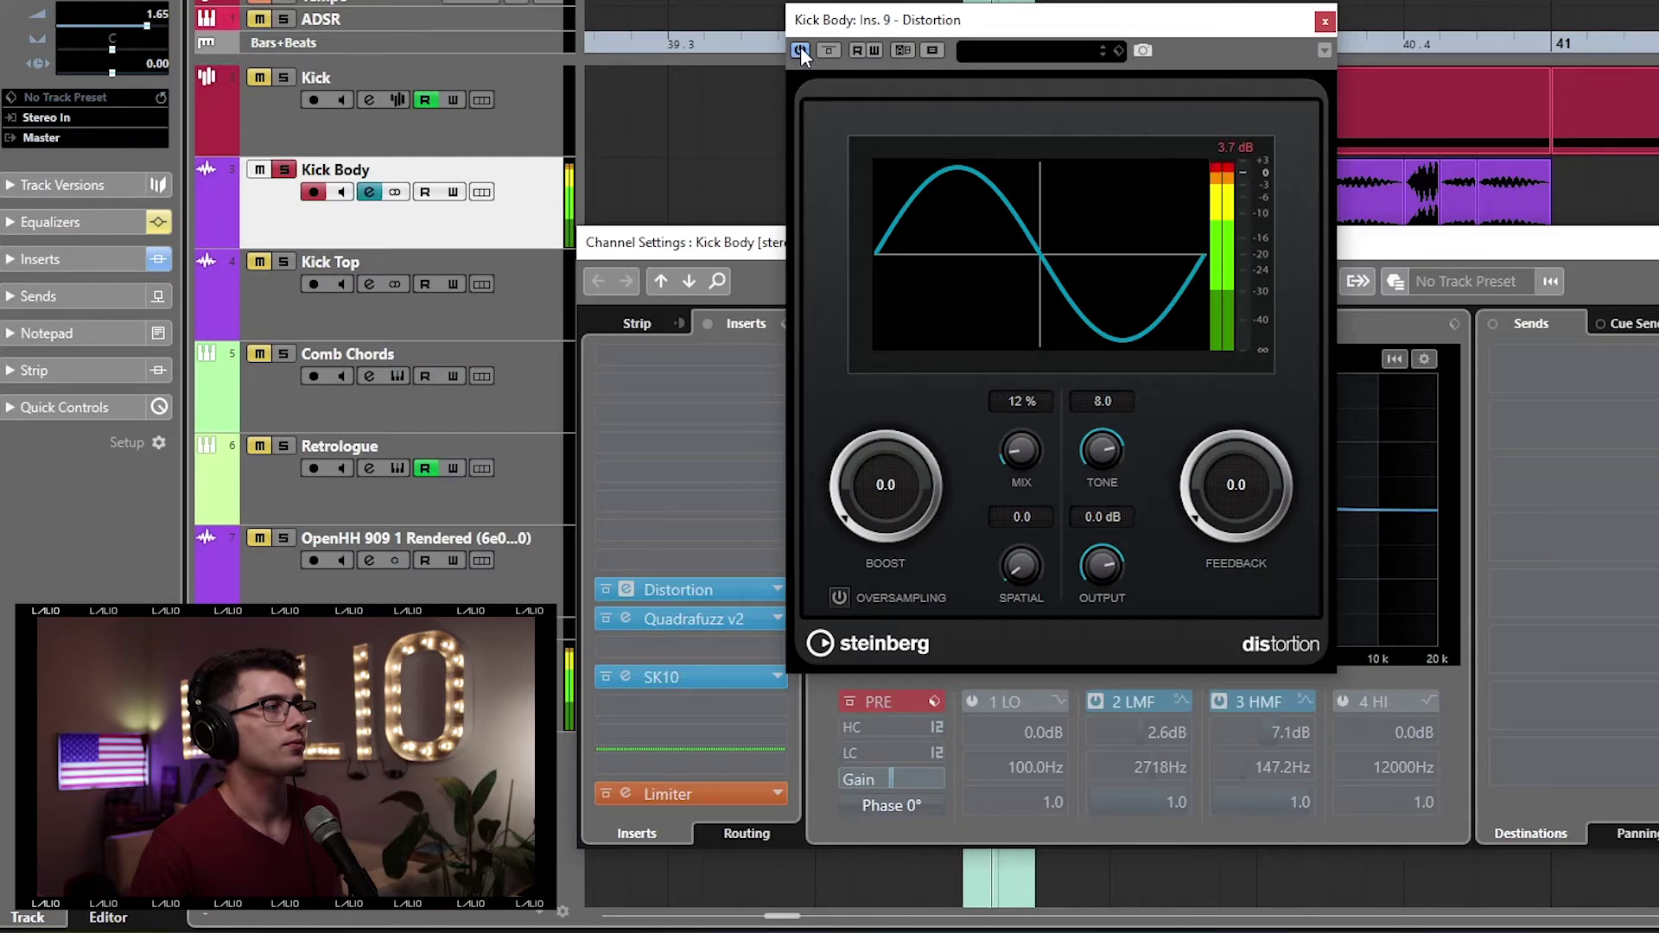
pyautogui.click(606, 619)
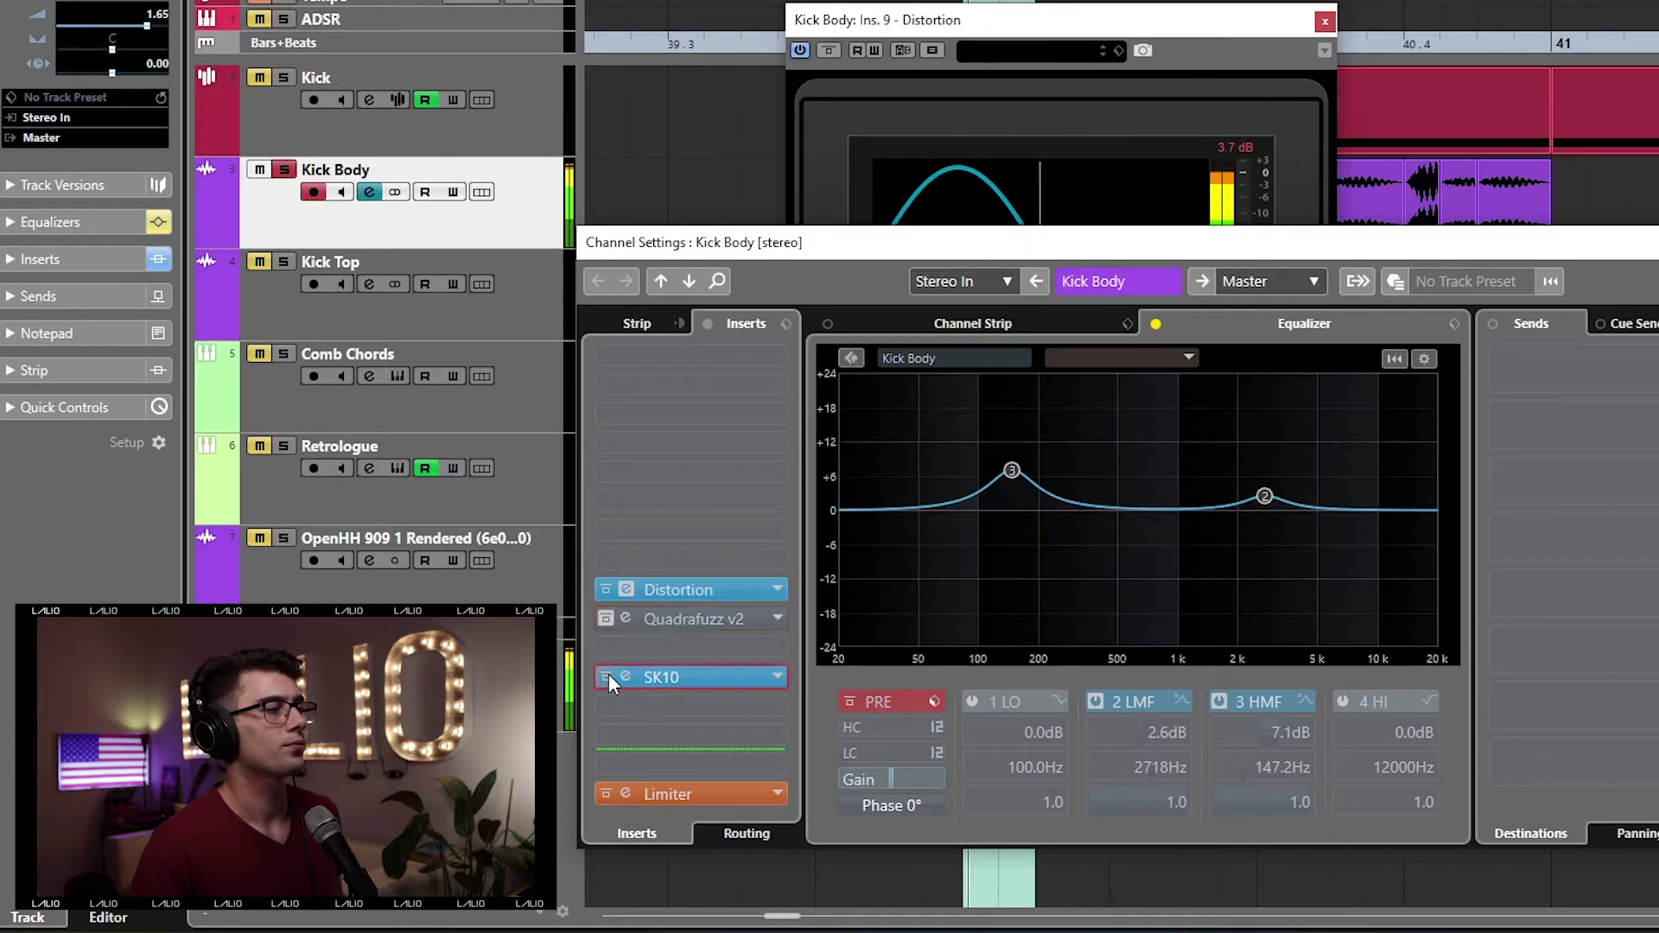
pyautogui.click(608, 676)
pyautogui.click(604, 587)
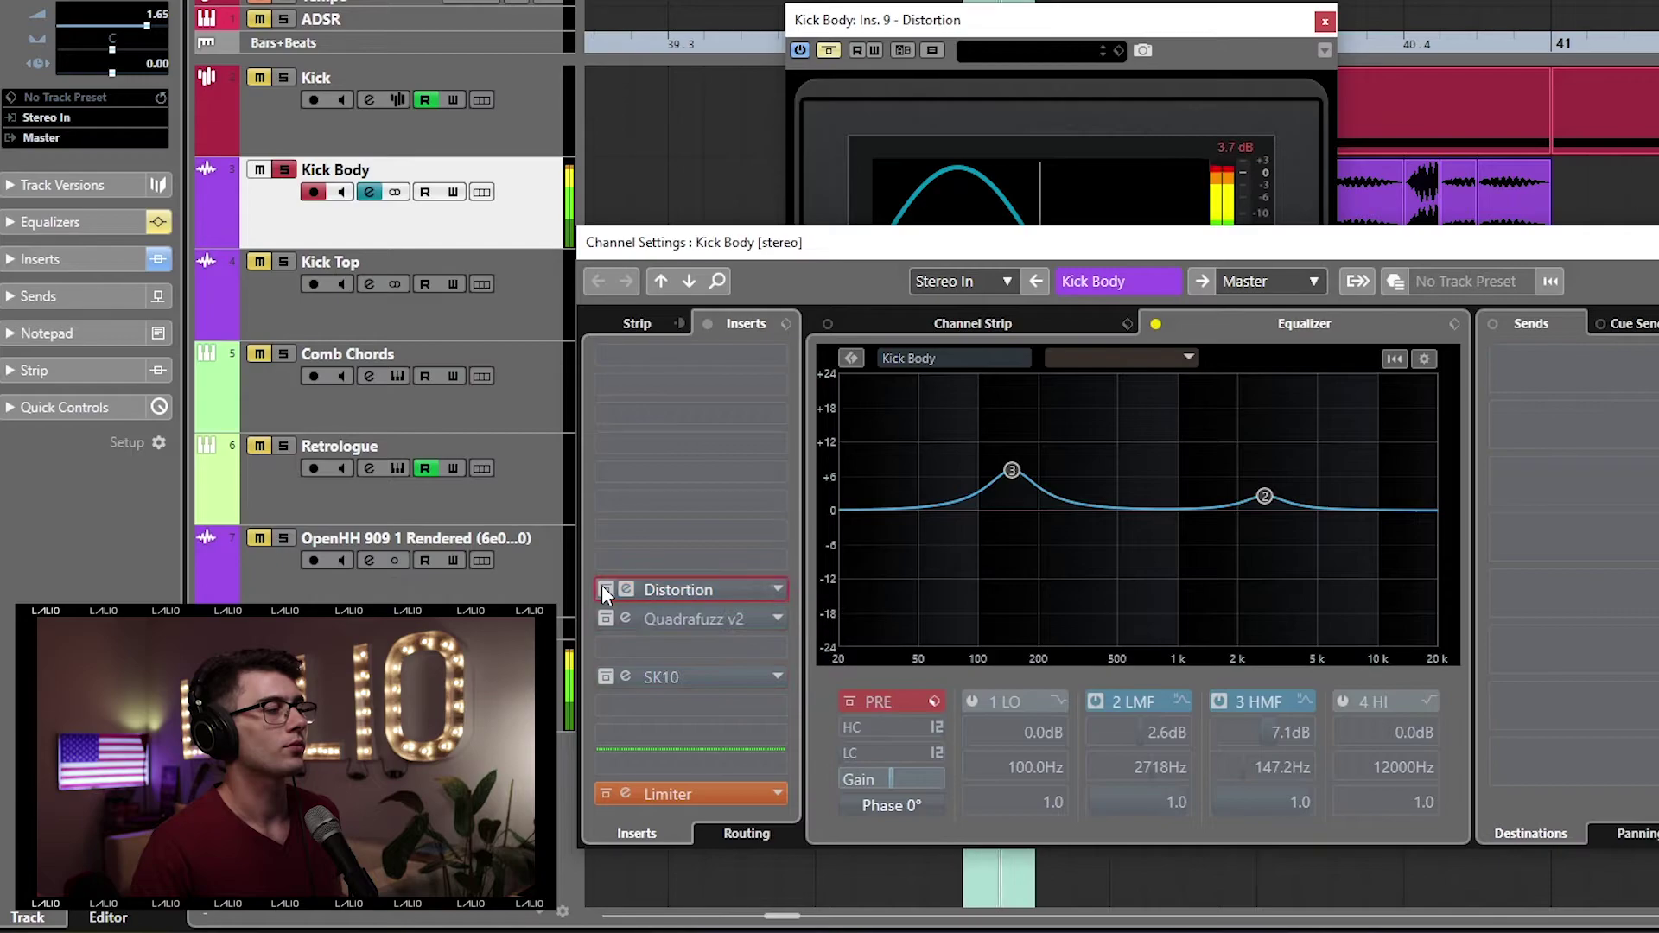
pyautogui.click(604, 587)
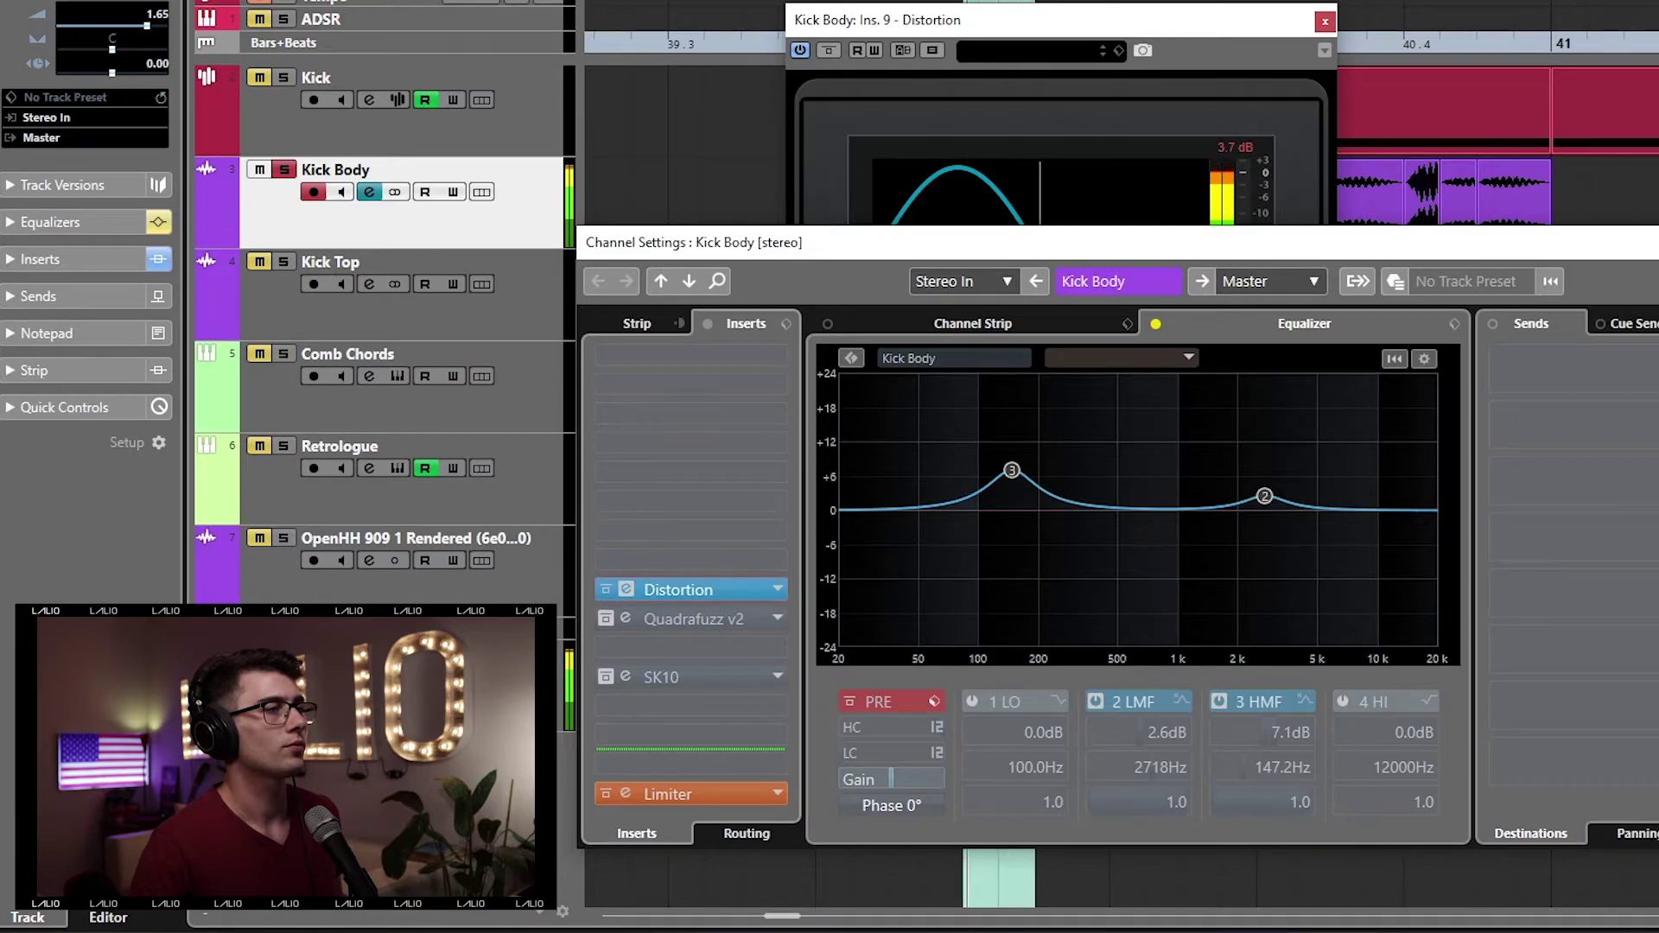
pyautogui.click(1180, 33)
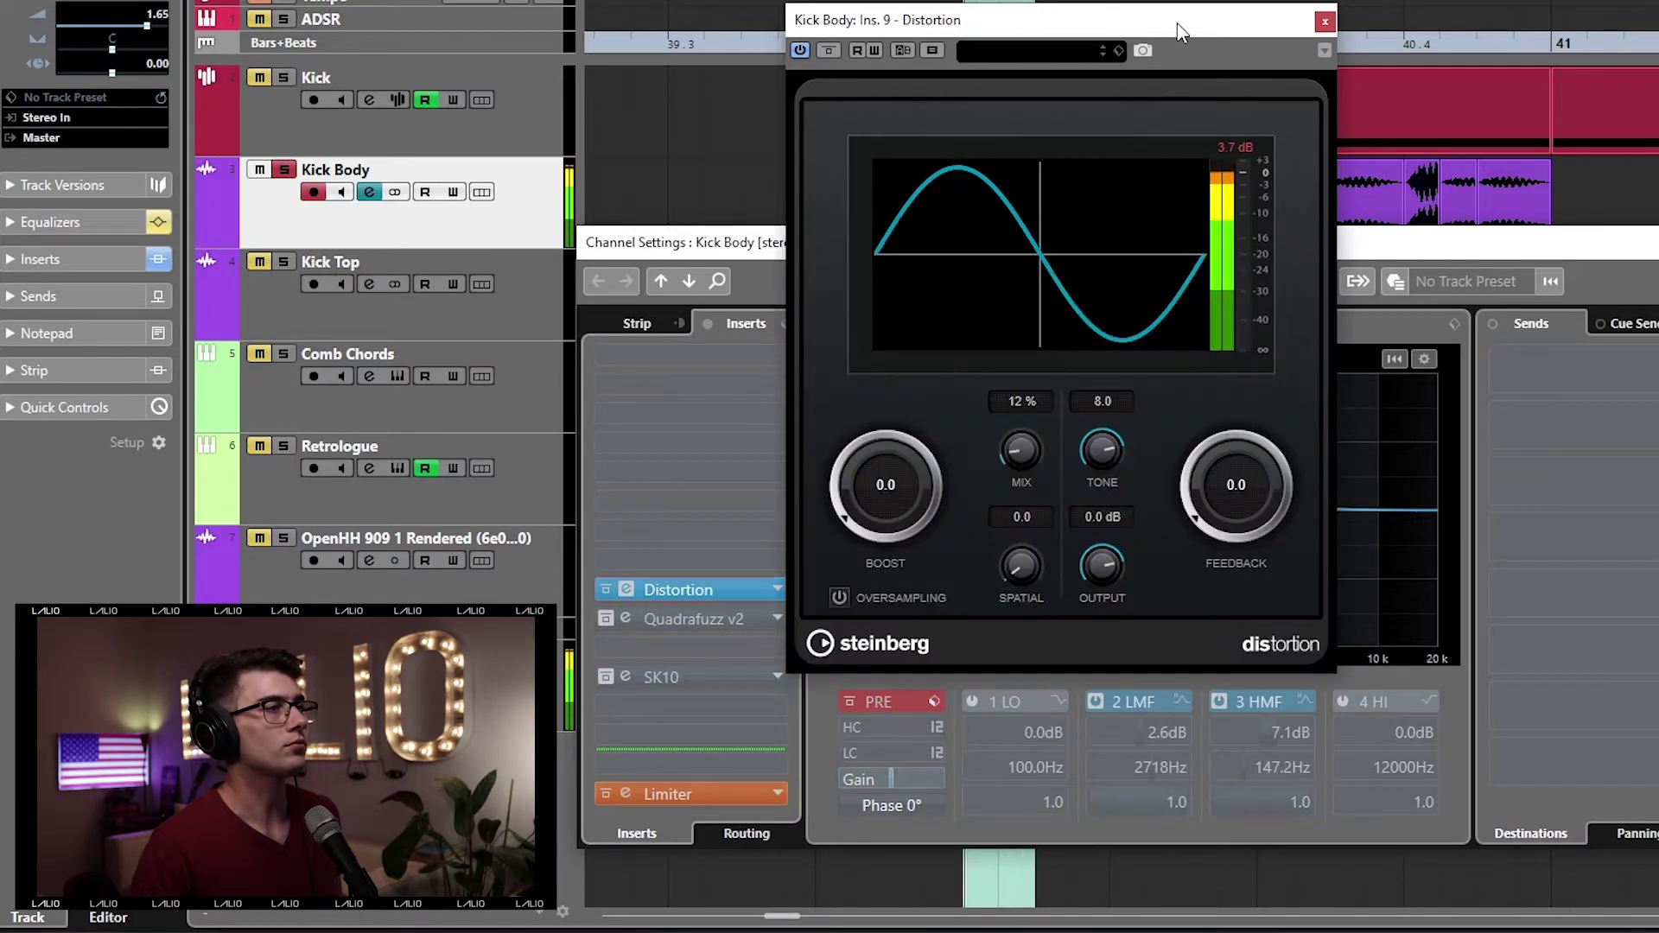
pyautogui.click(605, 619)
pyautogui.click(624, 616)
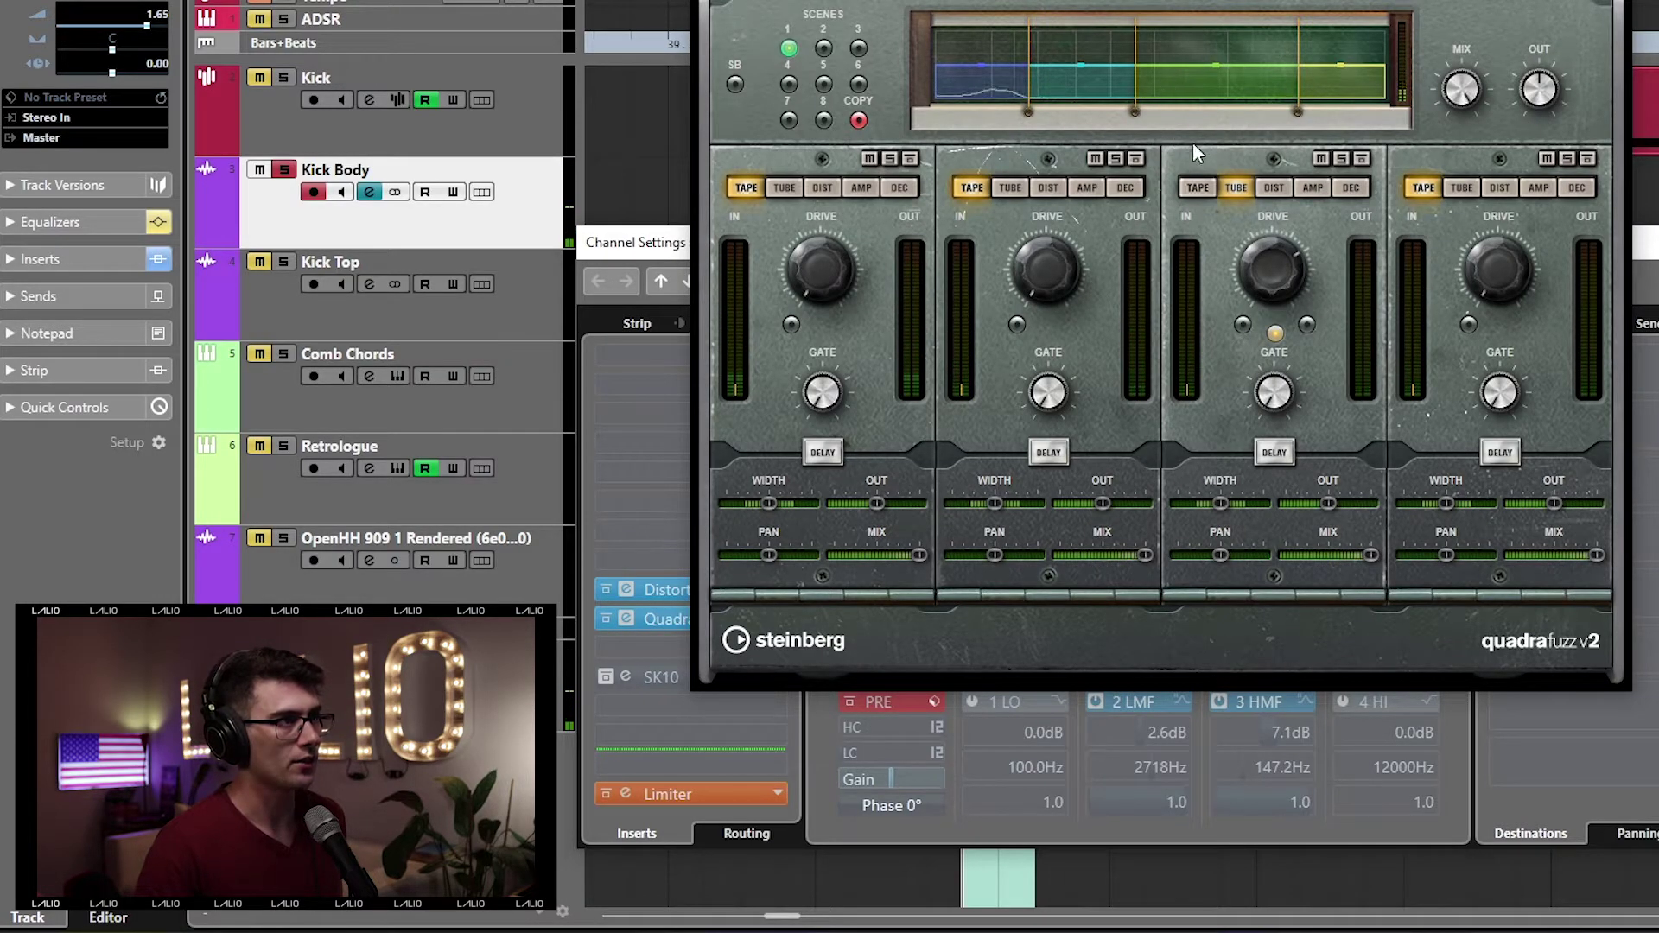
# Step: Compare TAPE and TUBE saturation on Quadrafuzz v2 band 3, keep TUBE, and move SK10 aside
pyautogui.moveTo(1273, 276)
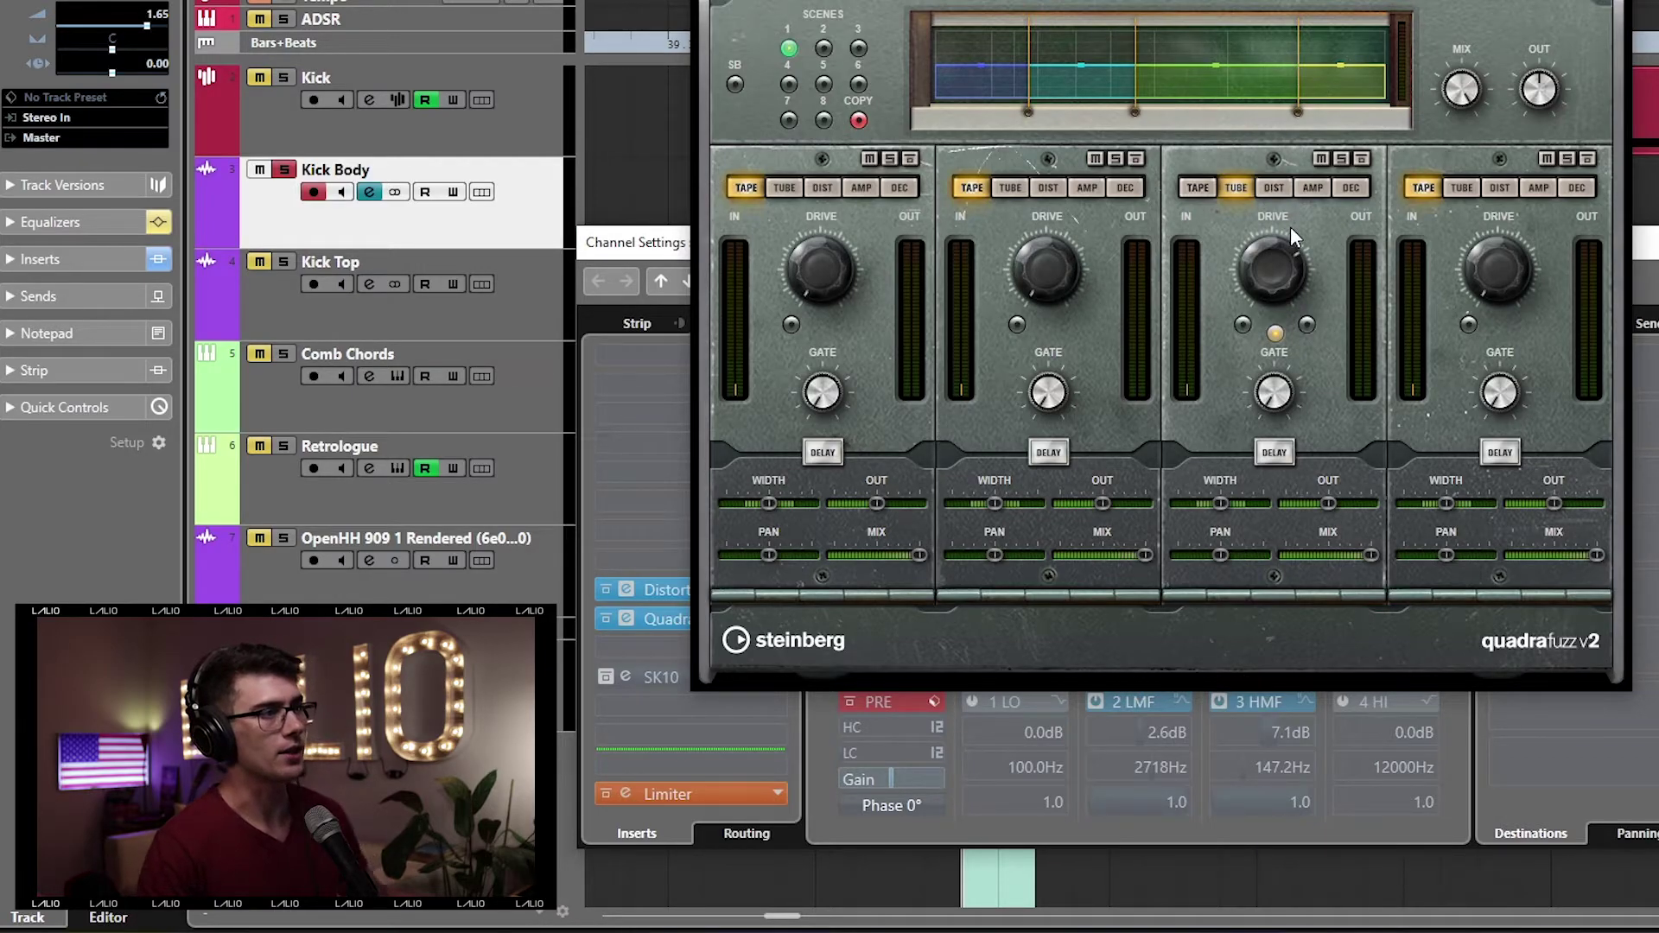
pyautogui.press('space')
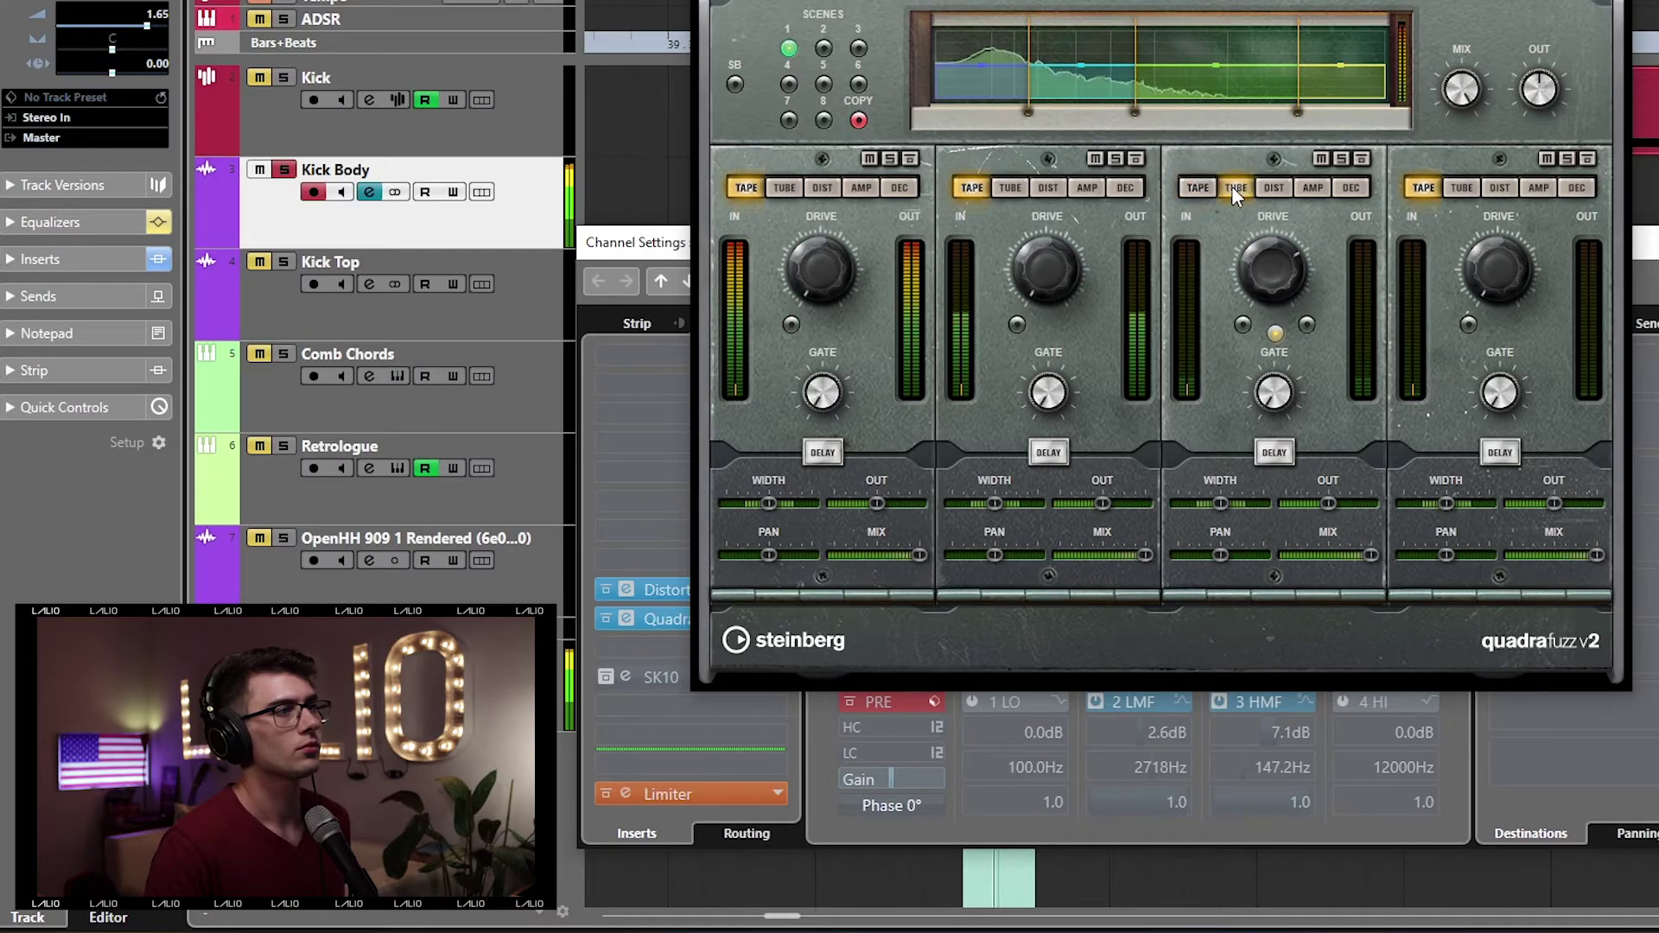
pyautogui.click(1197, 187)
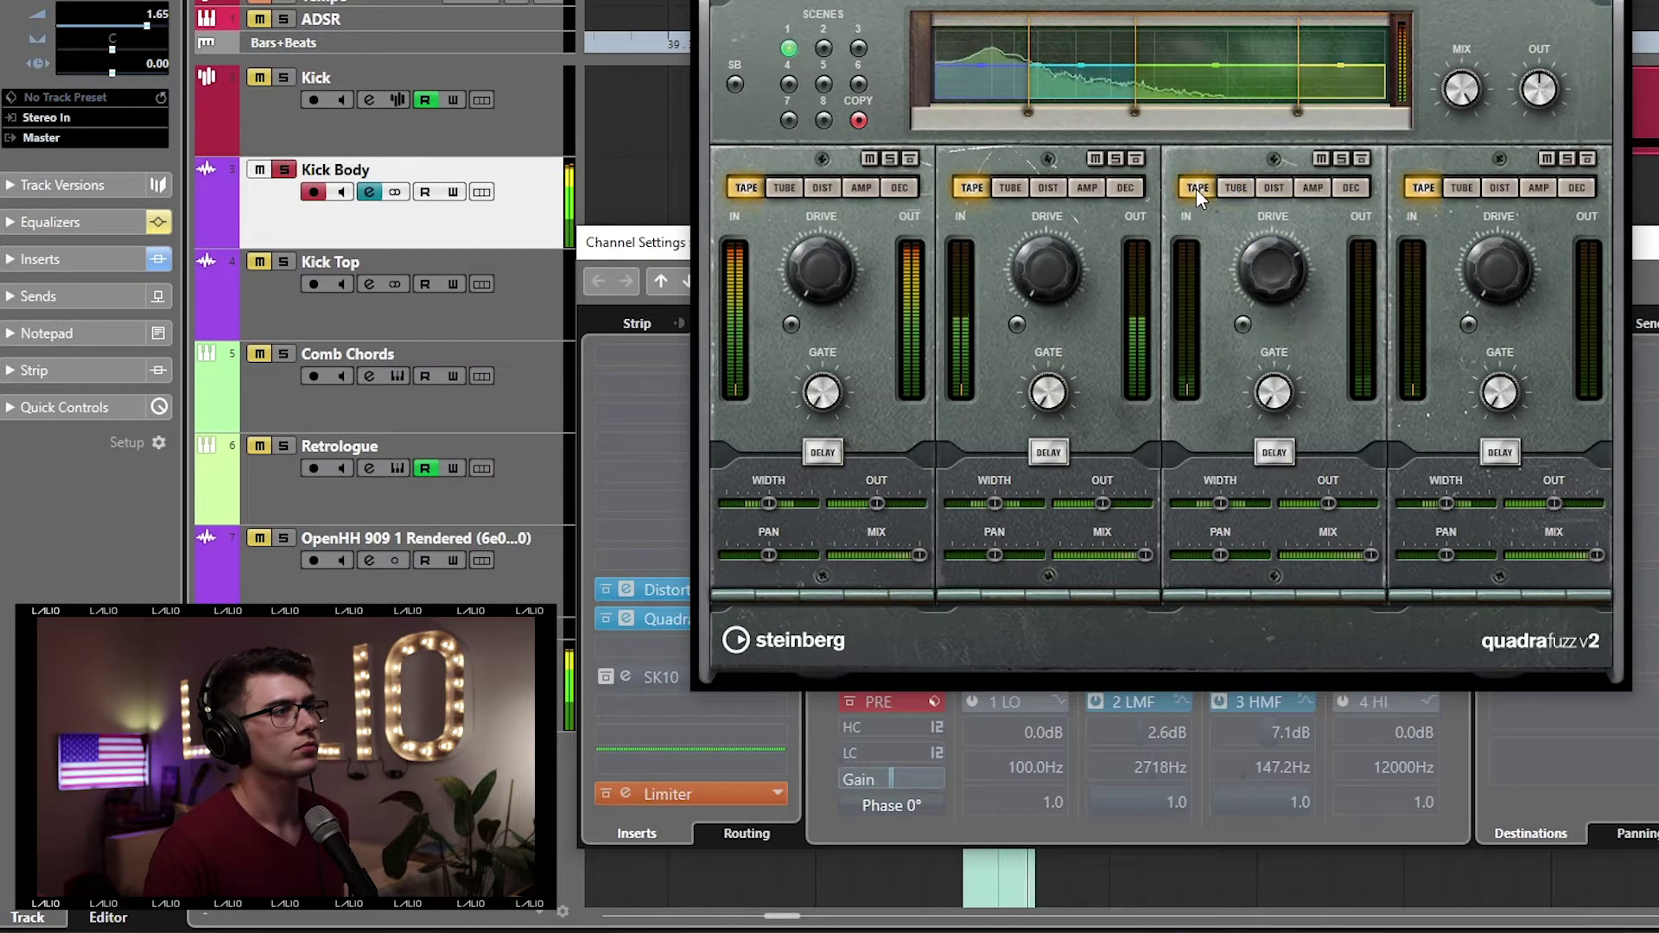
pyautogui.click(1231, 185)
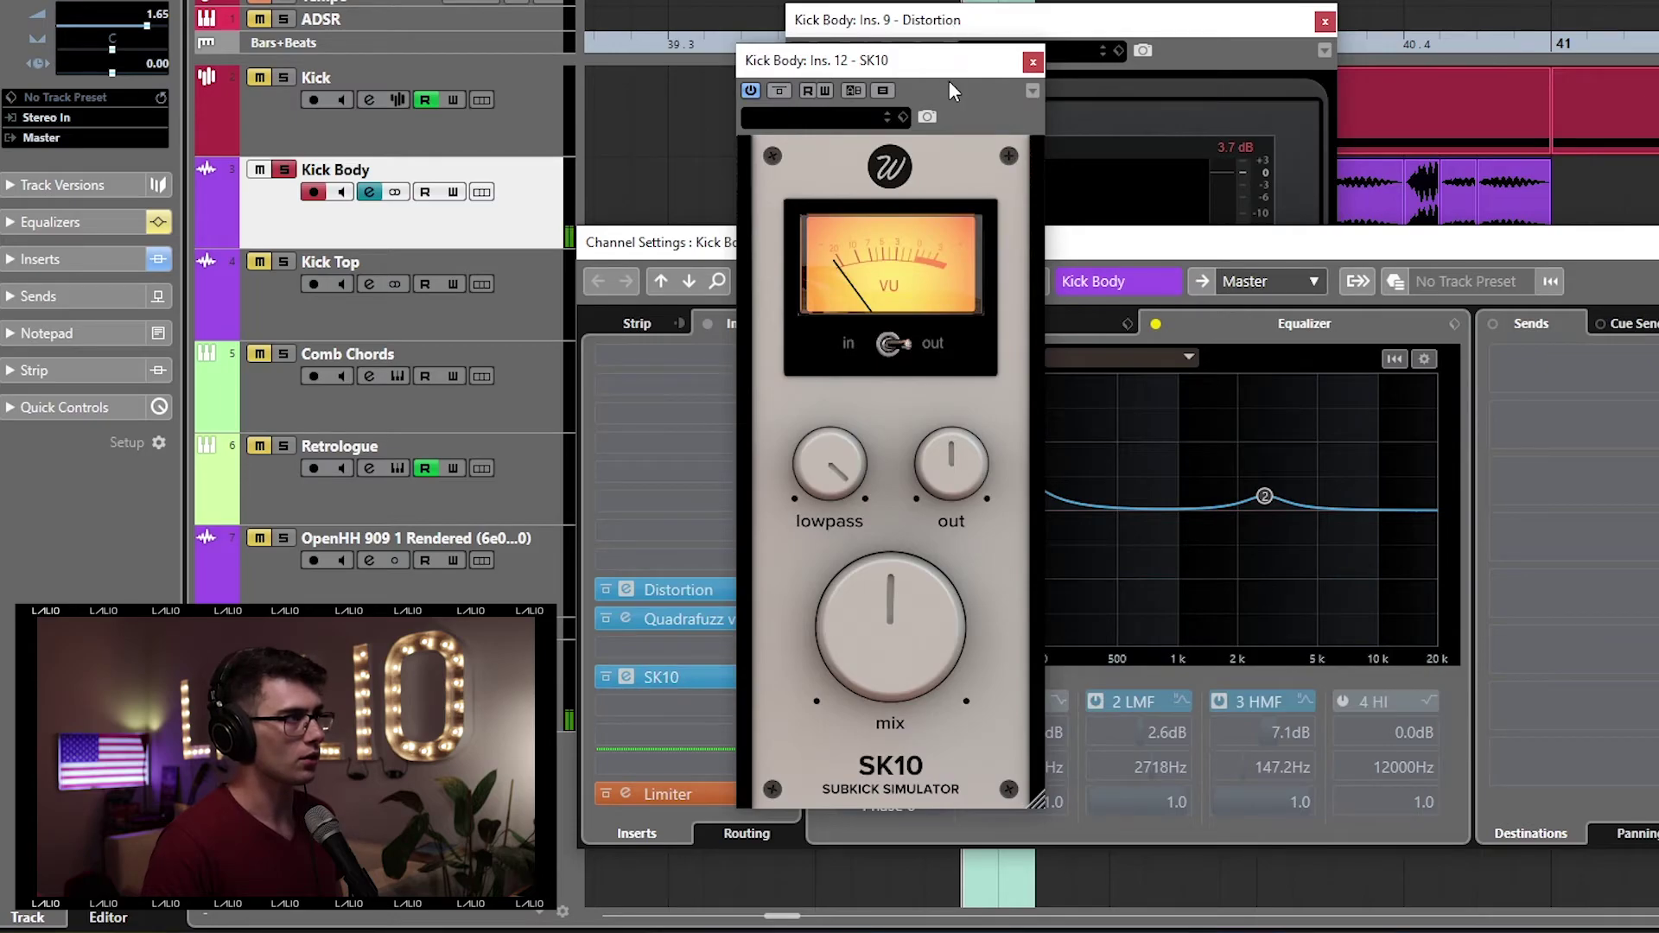
pyautogui.moveTo(954, 69); pyautogui.dragTo(1285, 17)
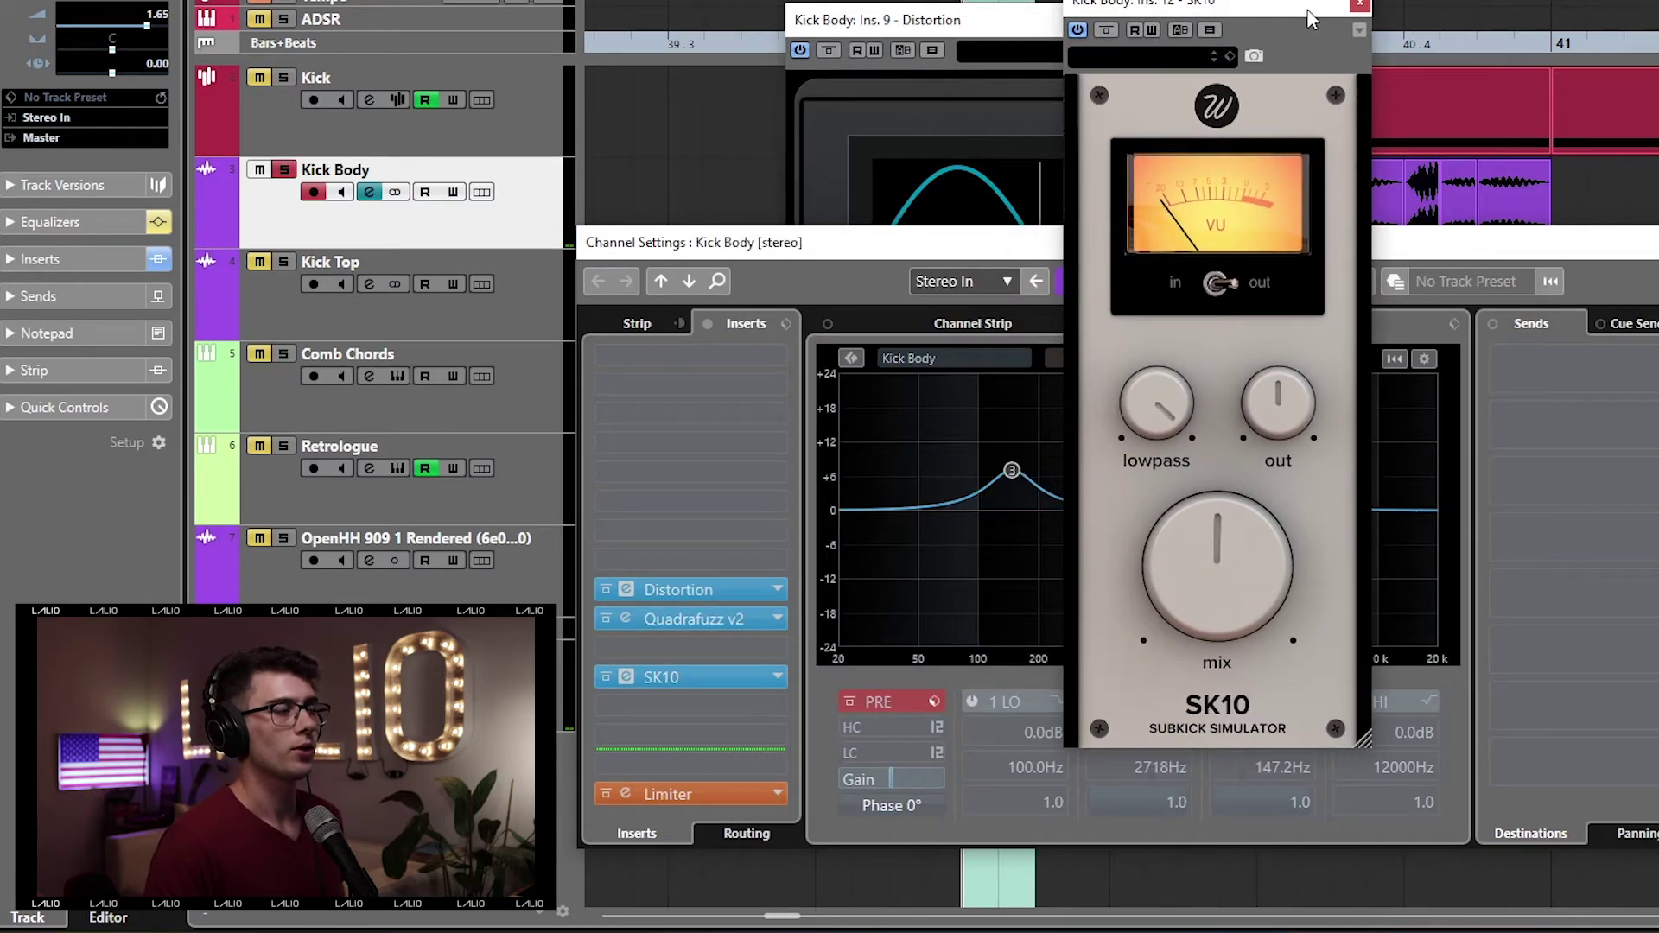
# Step: A/B the SK10 insert twice, leaving it active, and move its window into full view
pyautogui.click(604, 678)
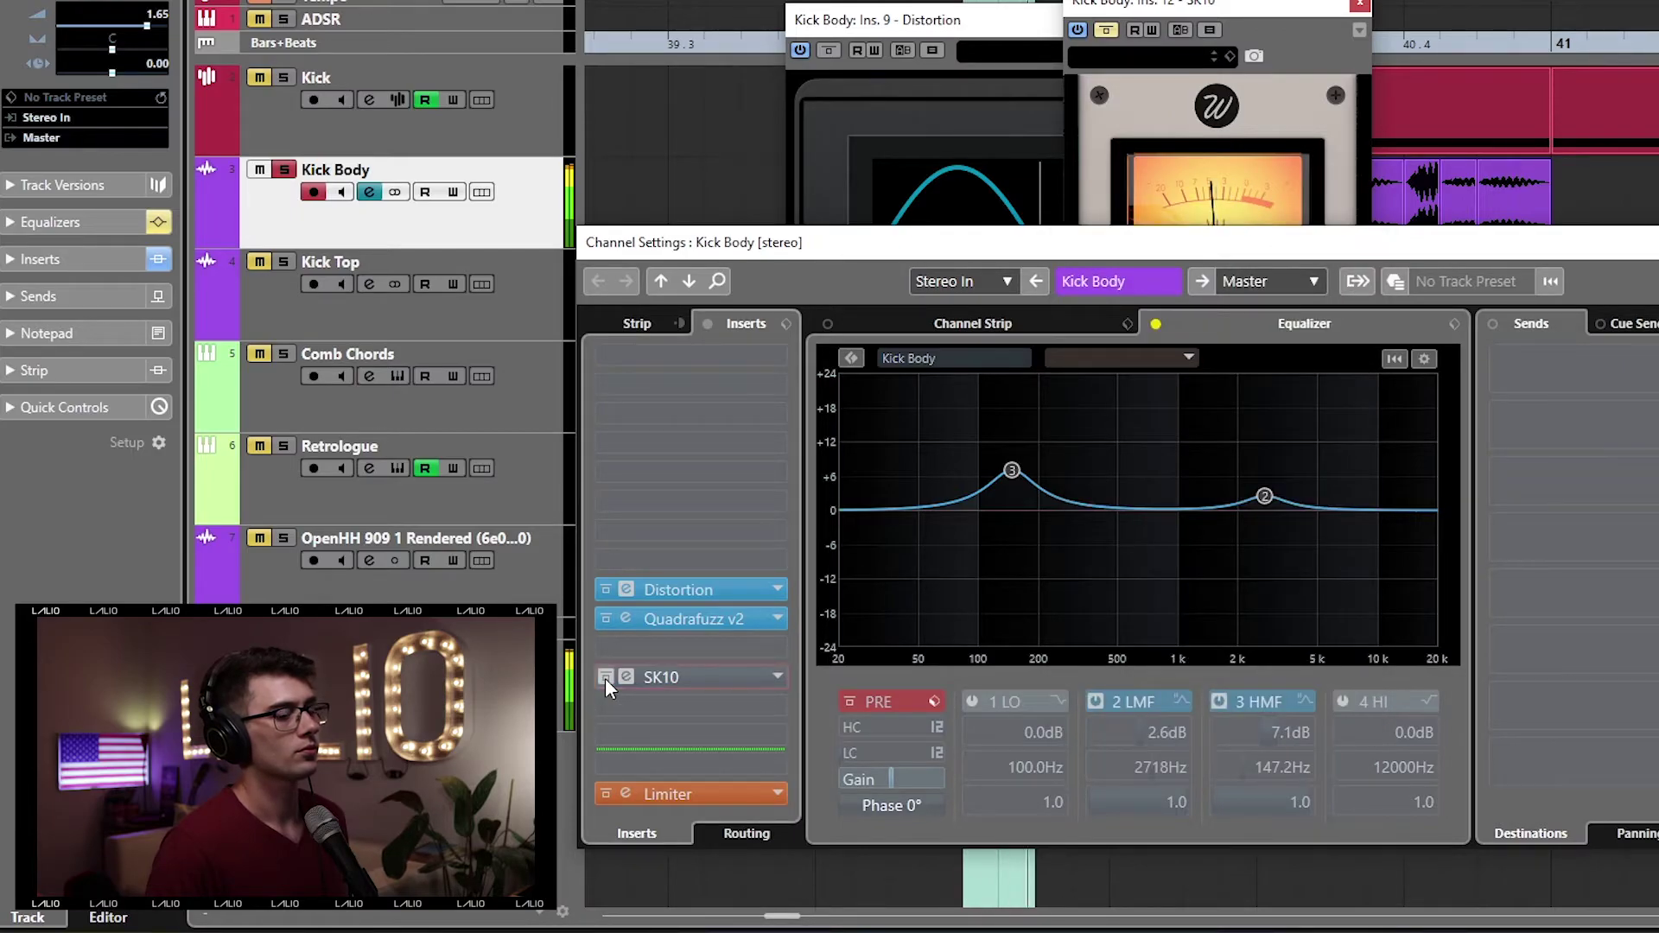
pyautogui.click(605, 678)
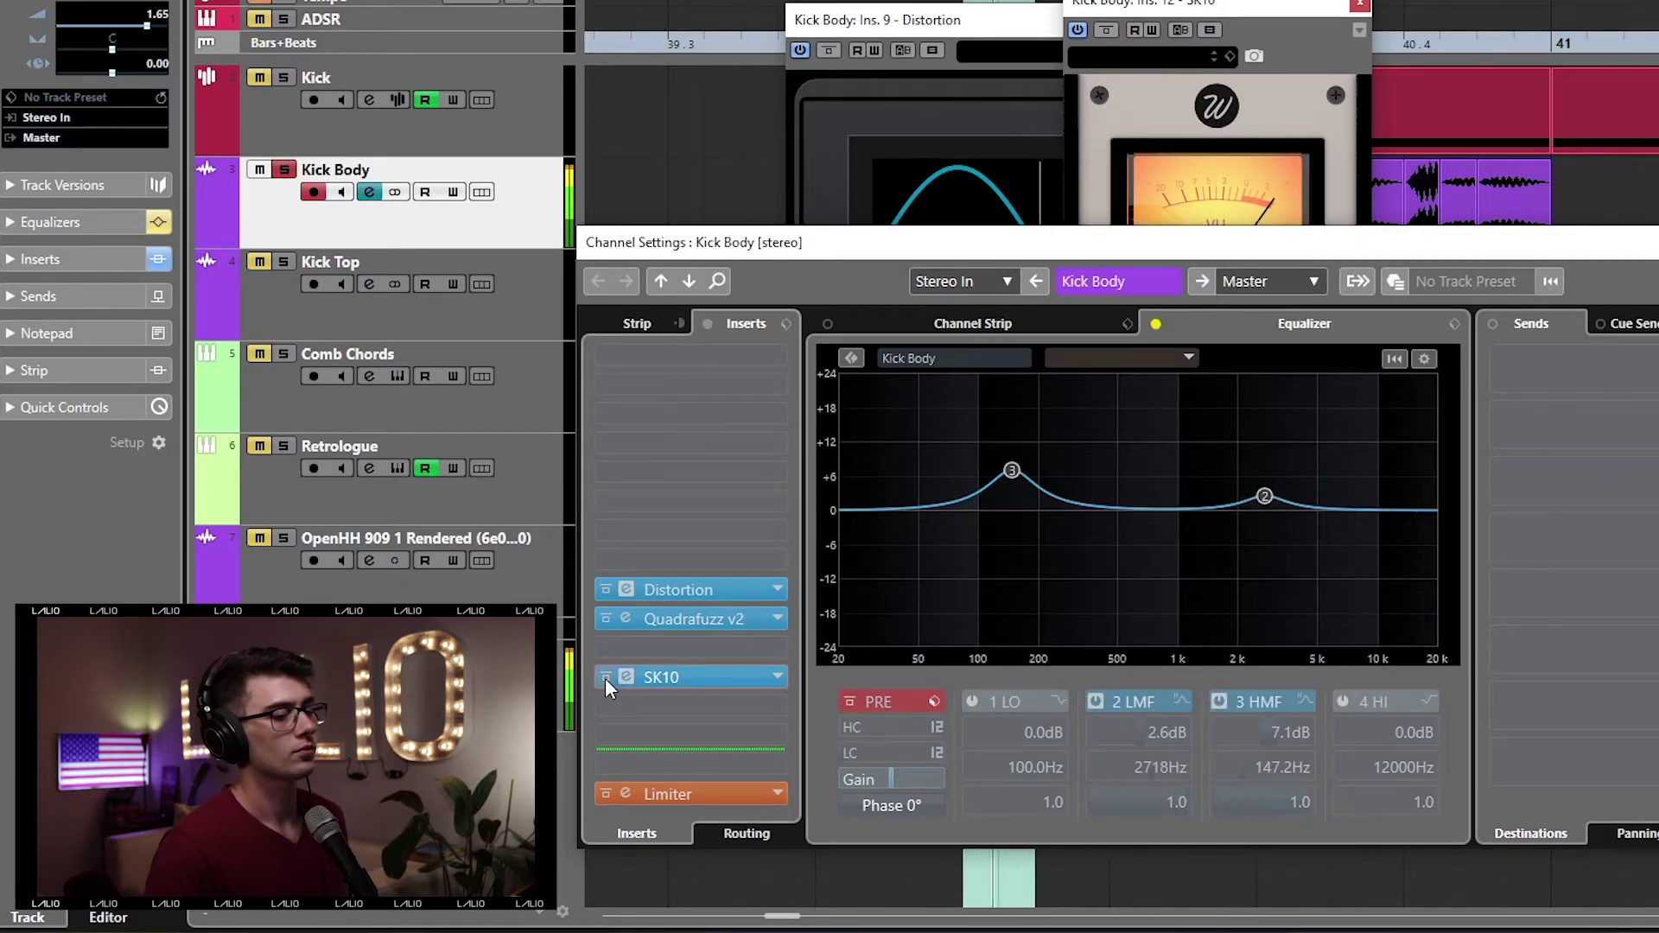
pyautogui.click(605, 677)
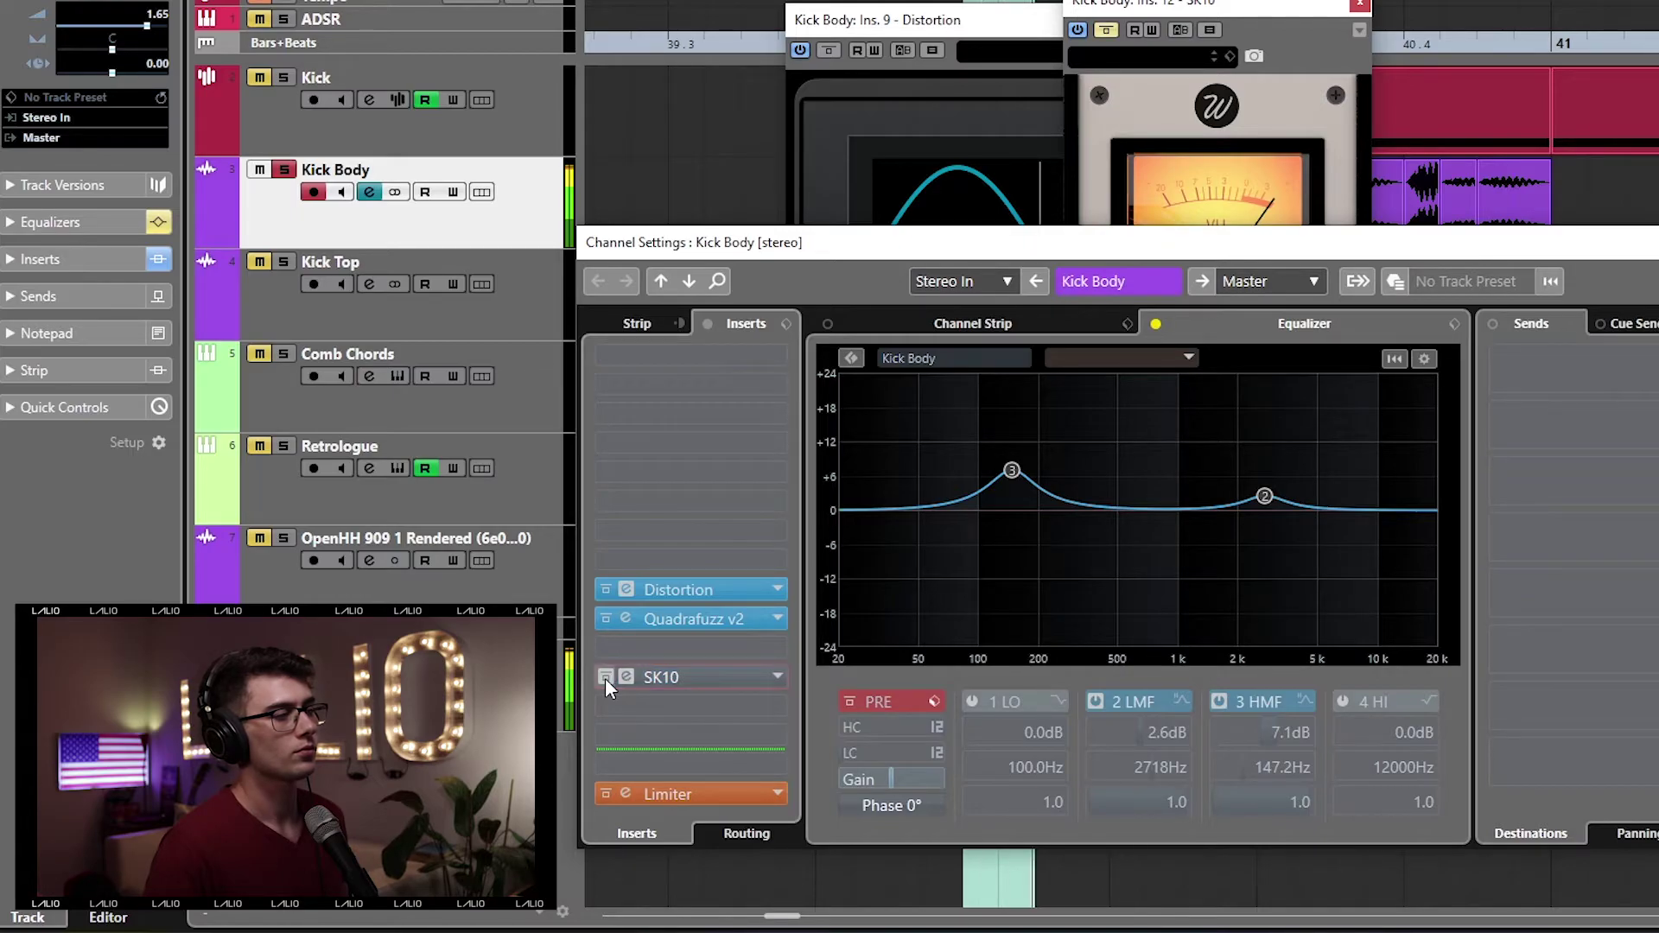
pyautogui.click(604, 677)
pyautogui.click(1248, 13)
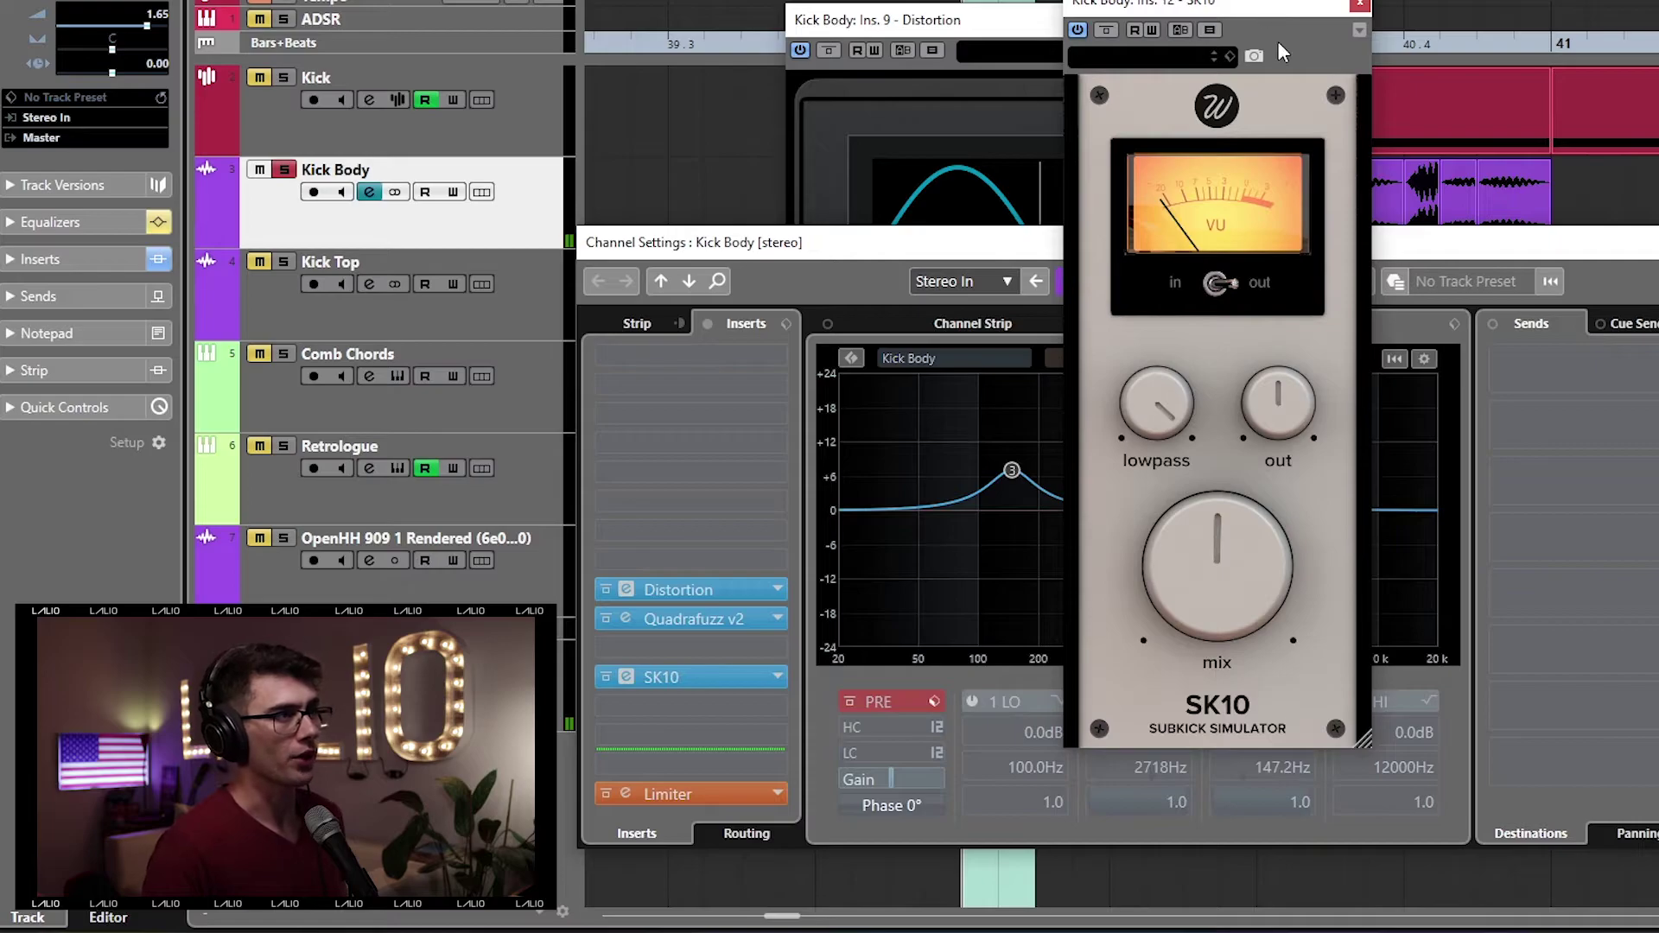
pyautogui.moveTo(1271, 12); pyautogui.dragTo(1241, 105)
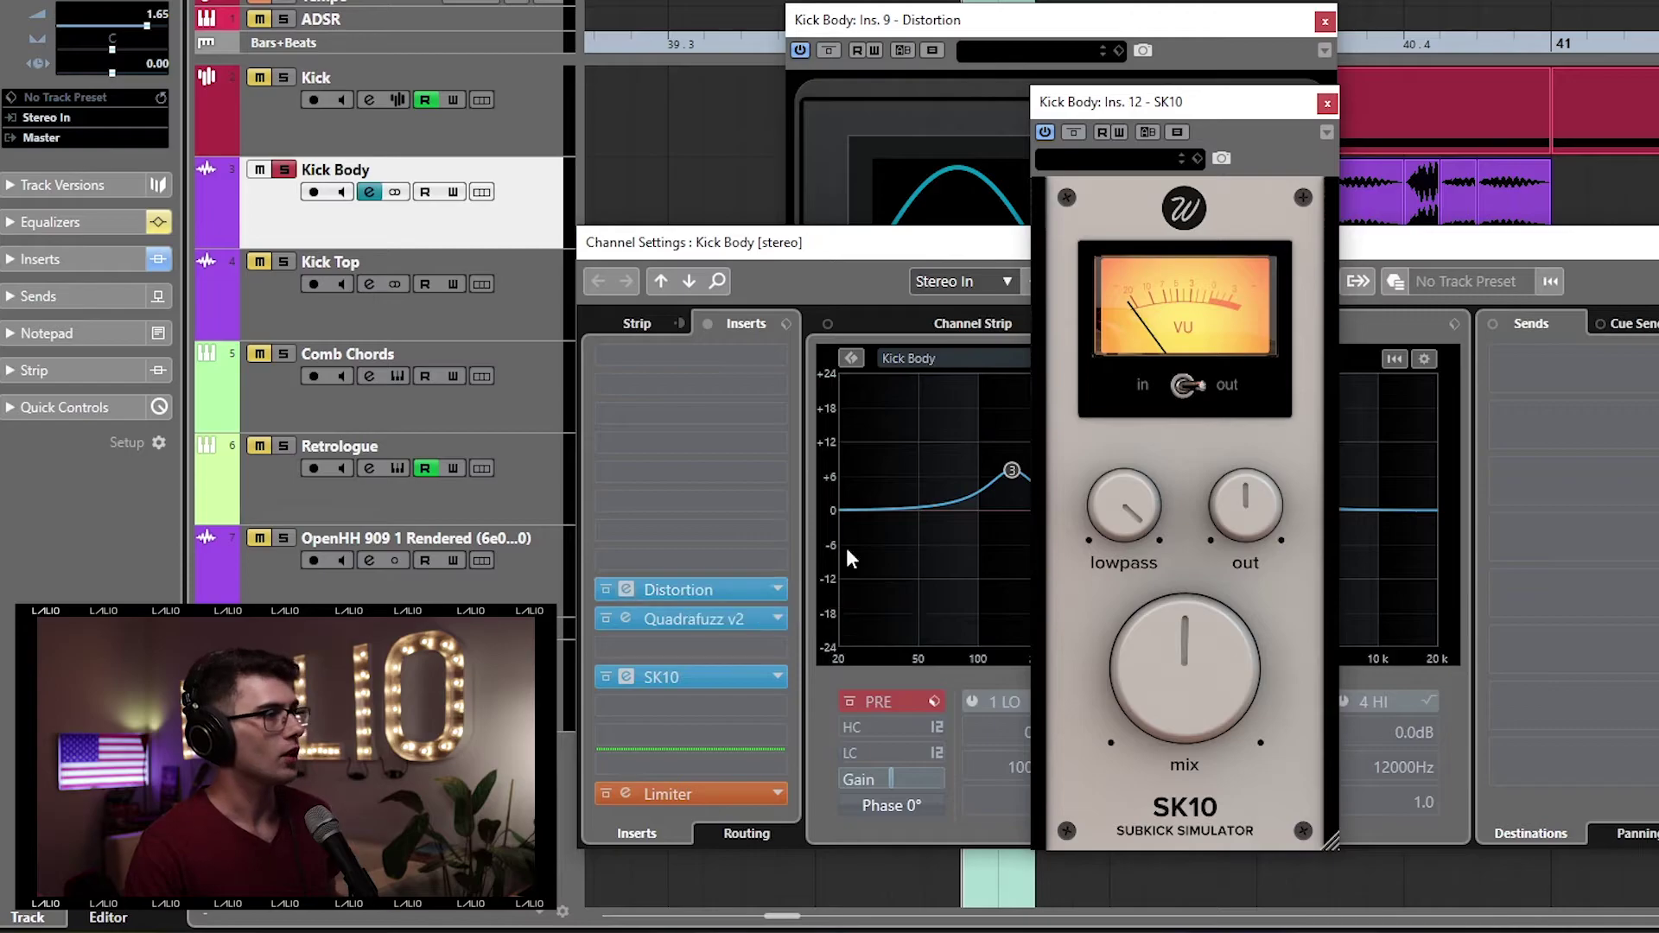
# Step: Close the Kick Body Channel Settings and SK10 plugin windows
pyautogui.click(1391, 484)
pyautogui.click(1237, 50)
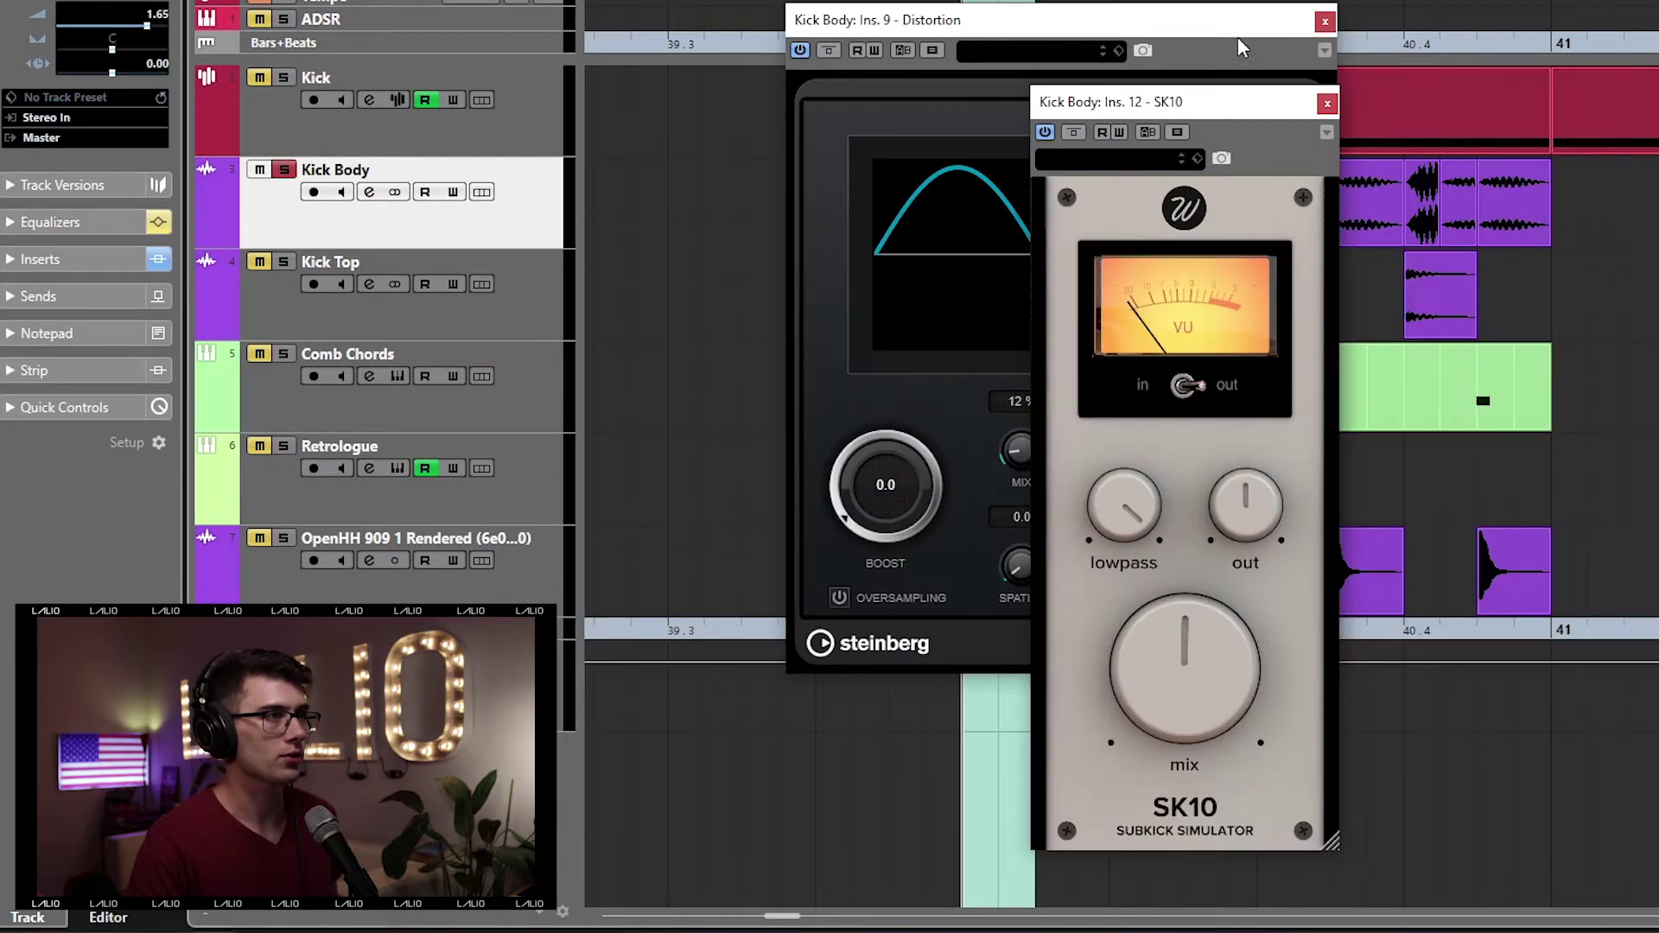
pyautogui.click(1327, 104)
pyautogui.click(1324, 20)
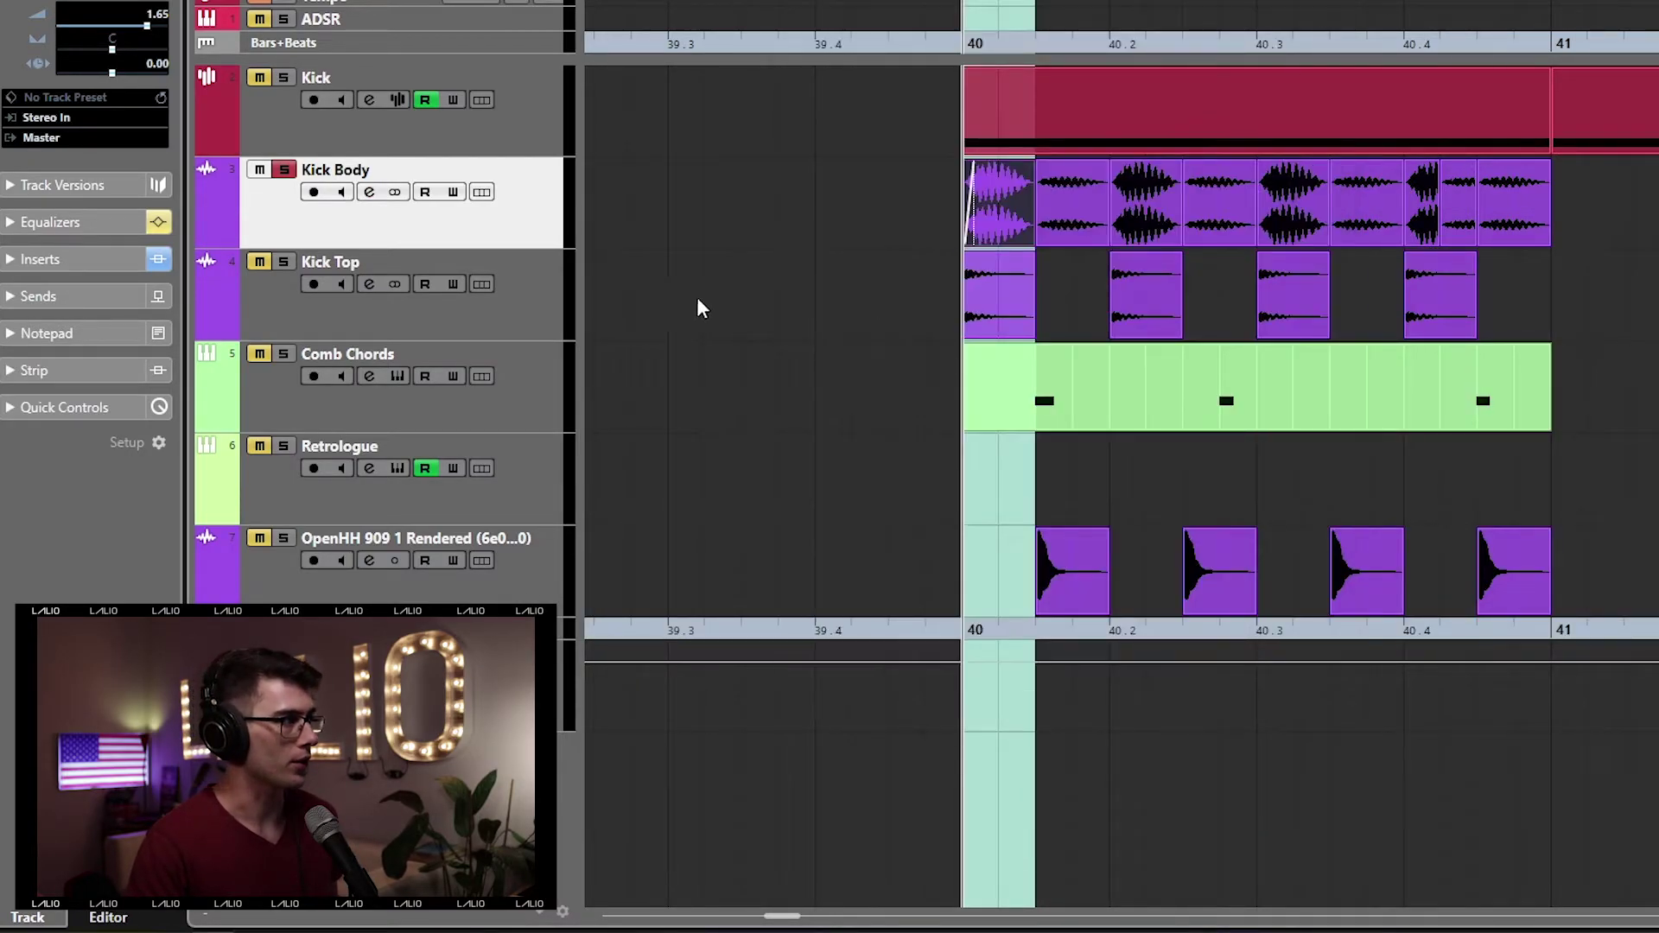
pyautogui.click(257, 307)
pyautogui.click(369, 284)
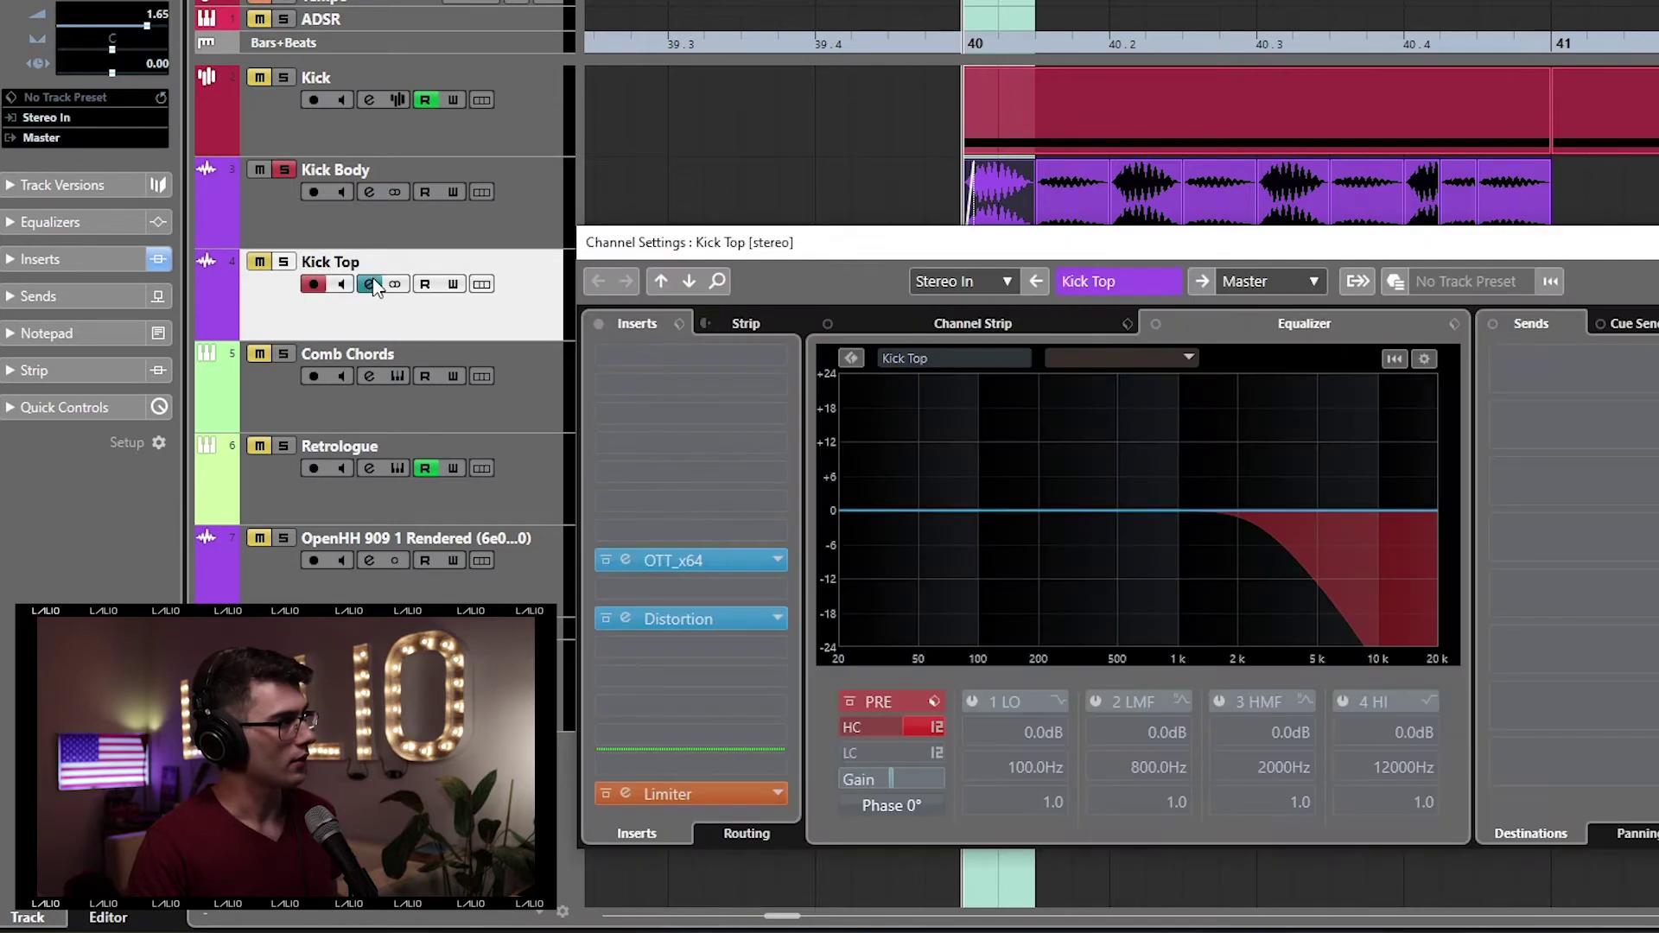
pyautogui.click(292, 266)
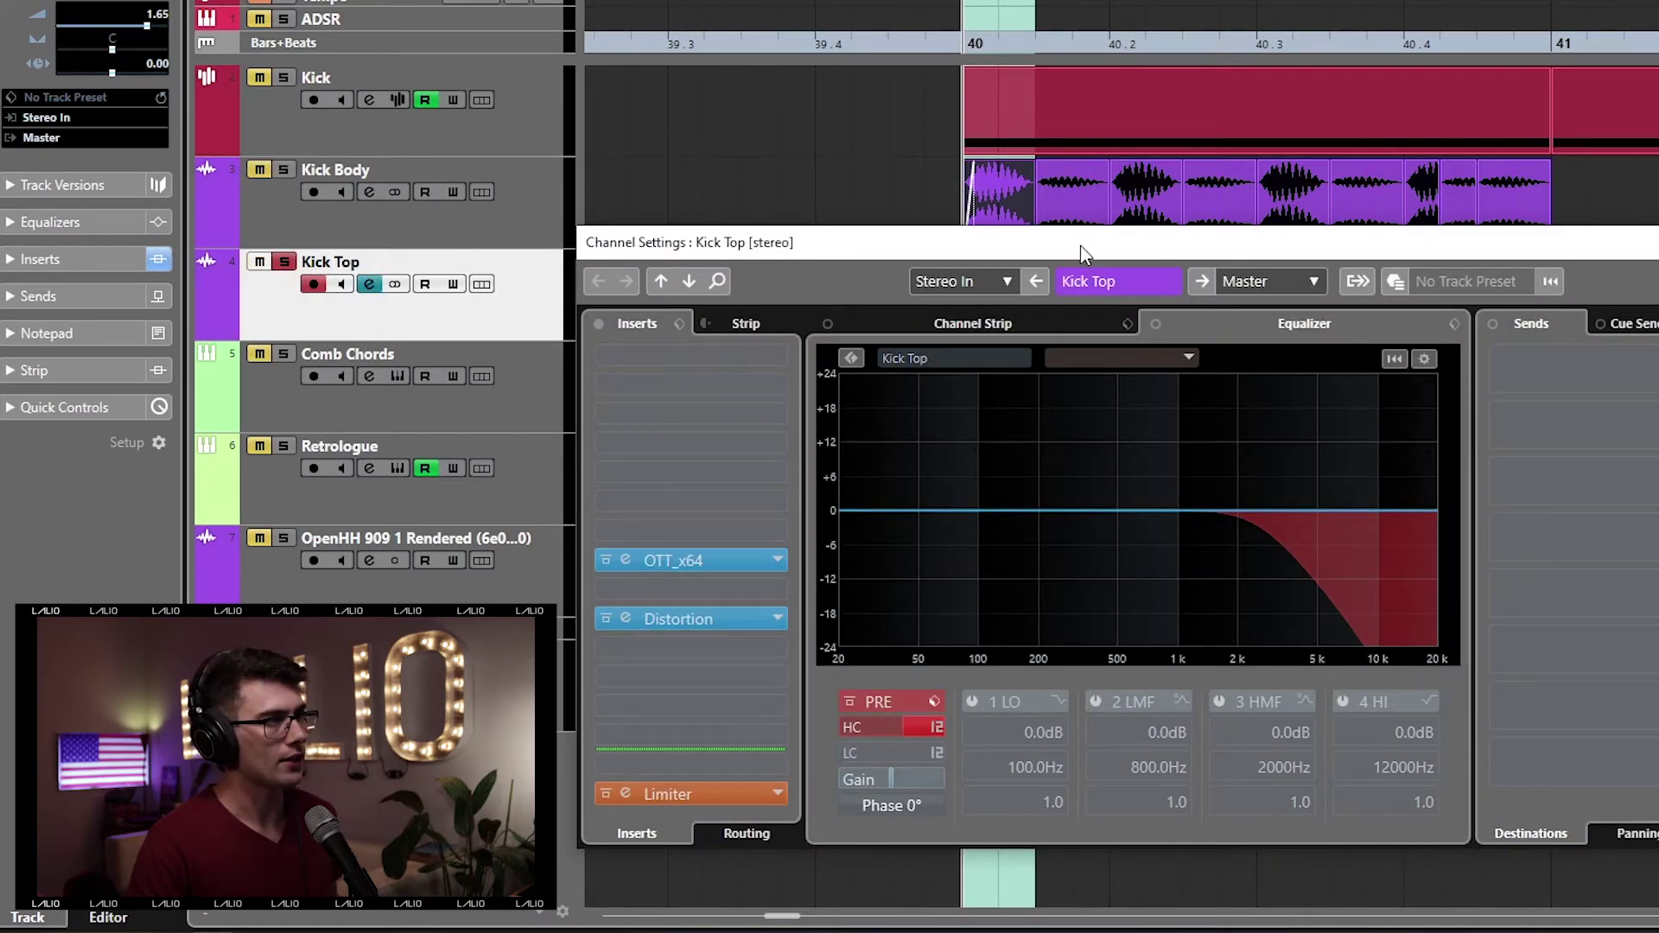
pyautogui.moveTo(1084, 255); pyautogui.dragTo(1250, 231)
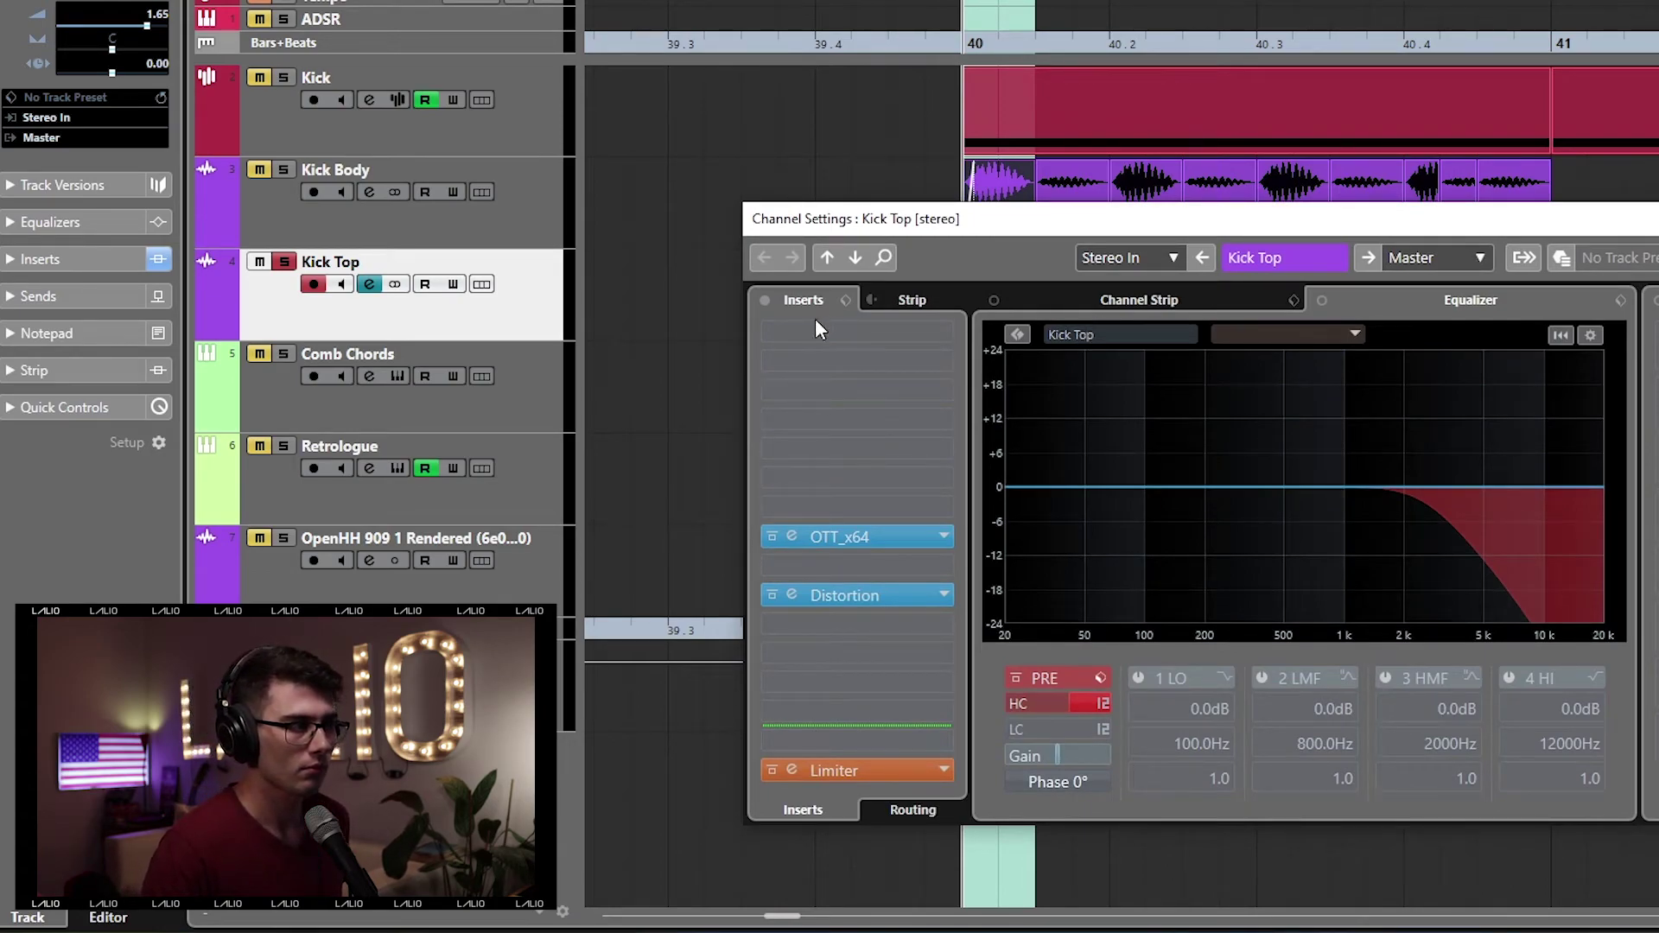
# Step: A/B the inserts, leaving OTT_x64 active and Distortion and the pre-section high cut bypassed
pyautogui.click(771, 536)
pyautogui.click(772, 595)
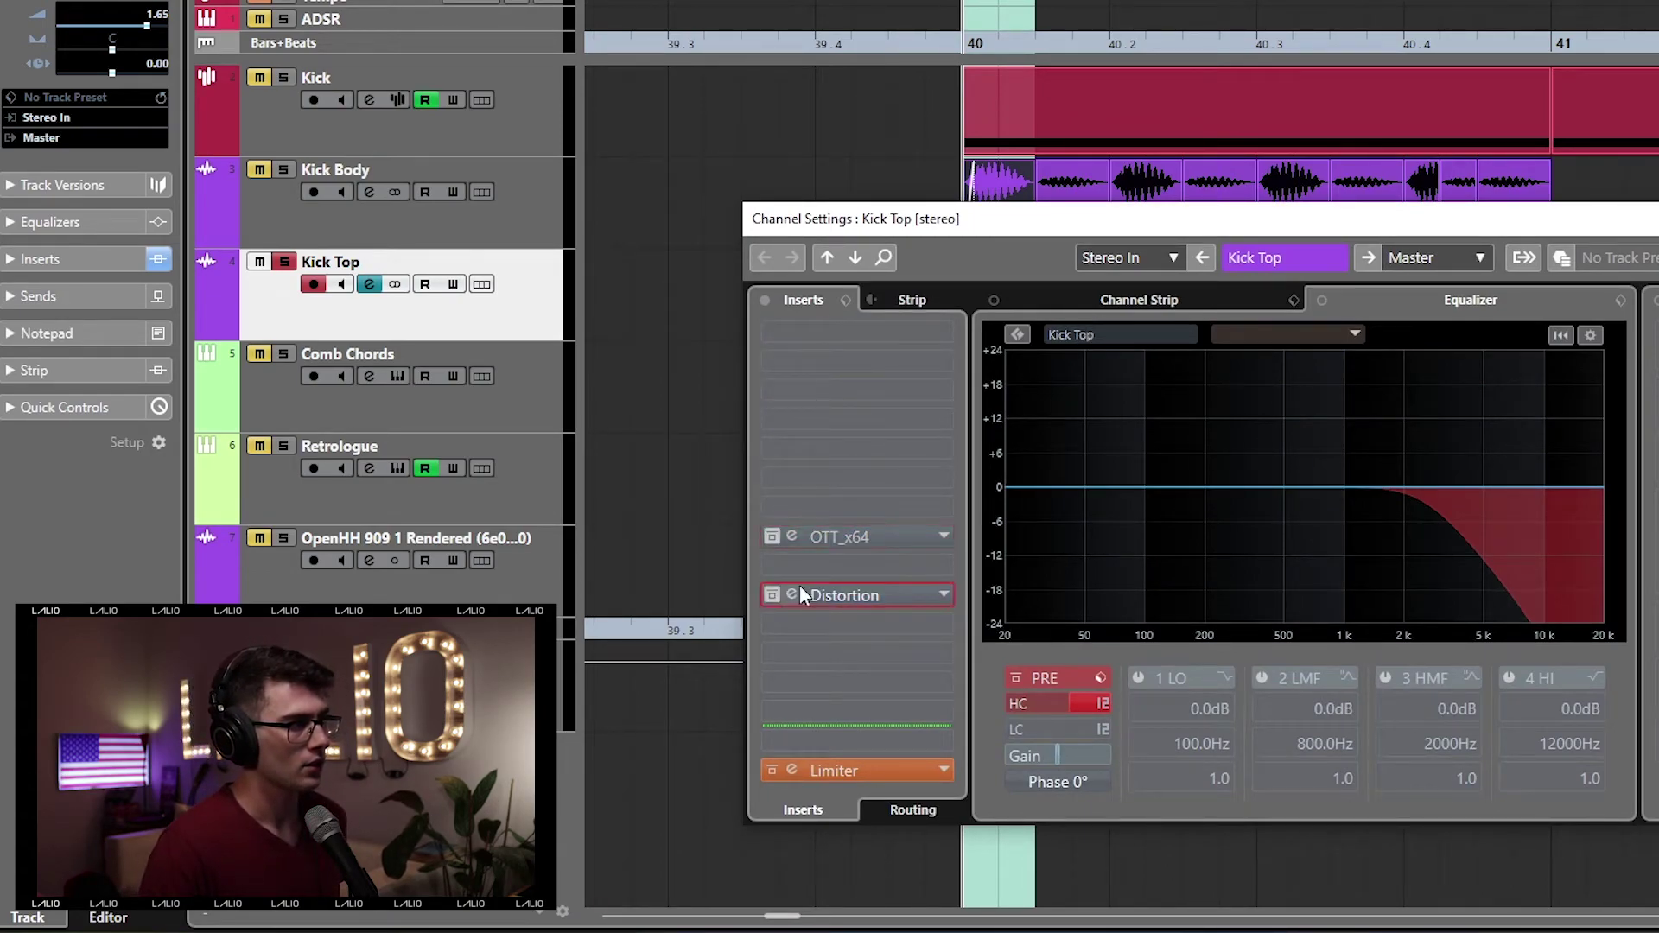
pyautogui.click(1016, 679)
pyautogui.press('space')
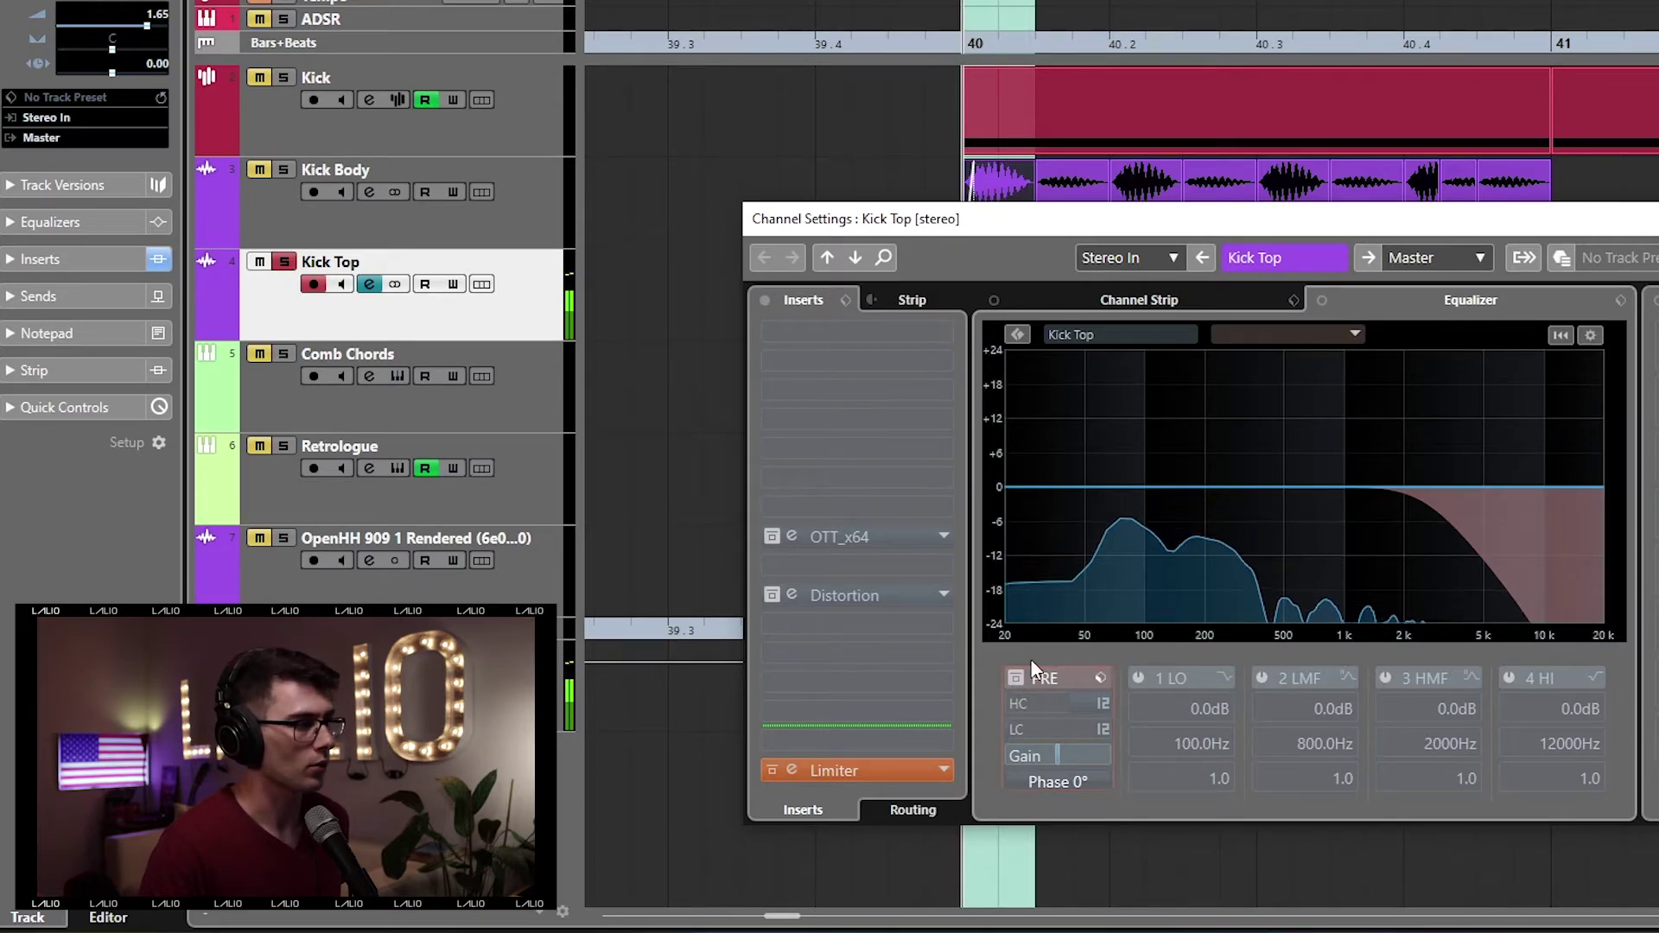
pyautogui.click(772, 595)
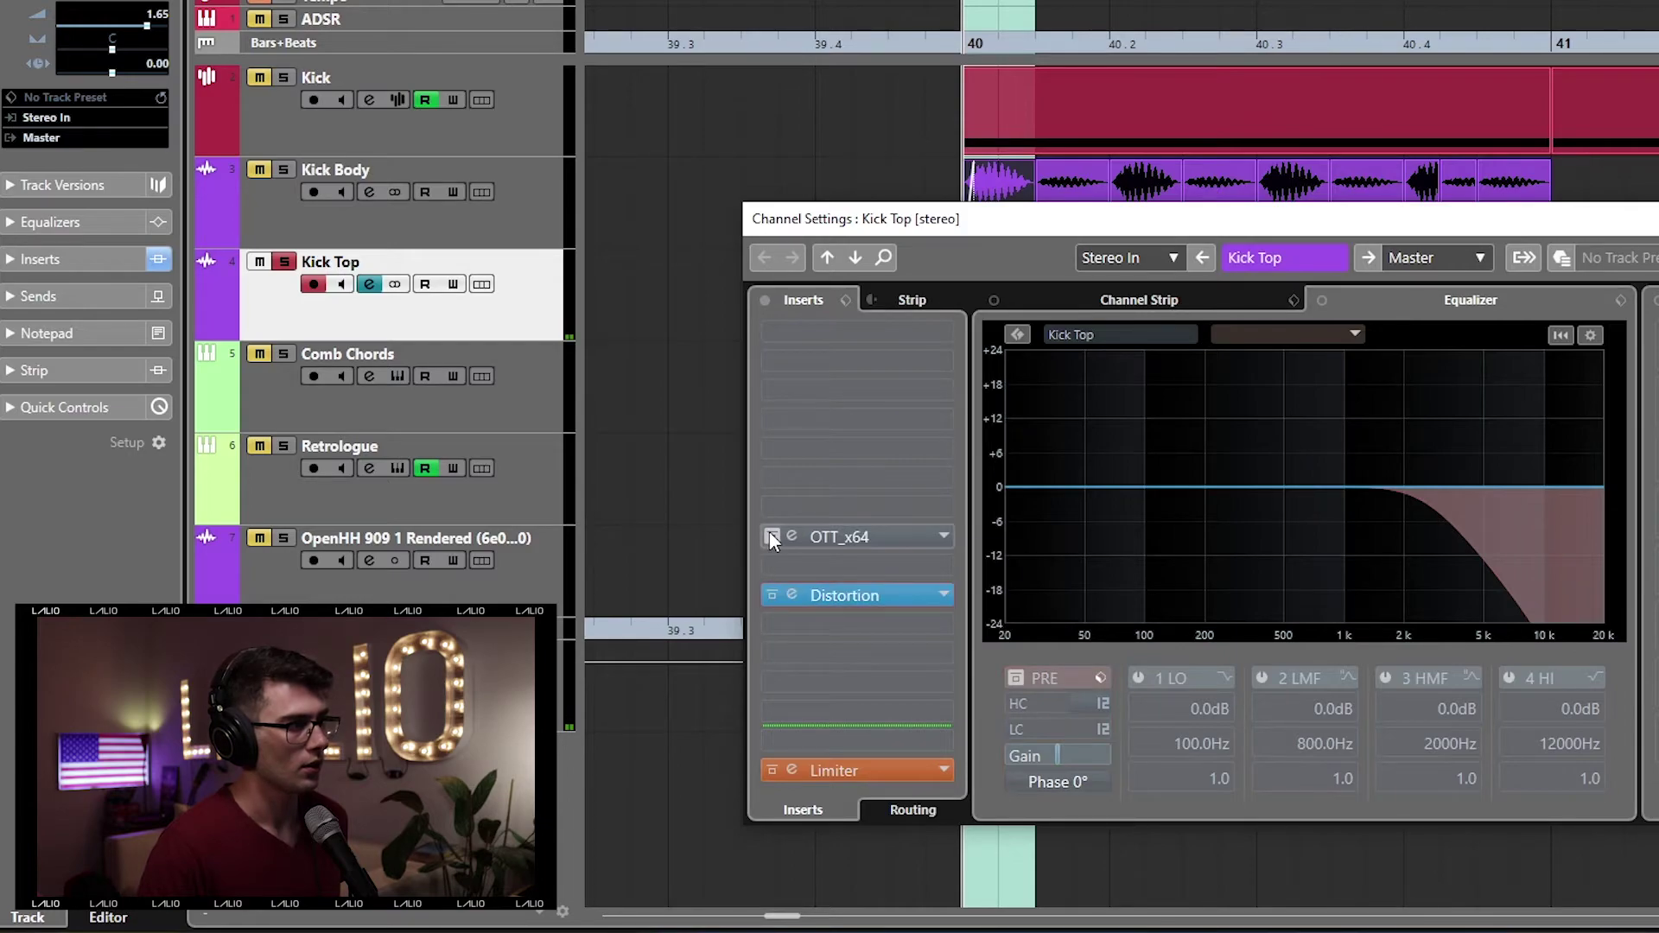
pyautogui.click(771, 537)
pyautogui.click(773, 596)
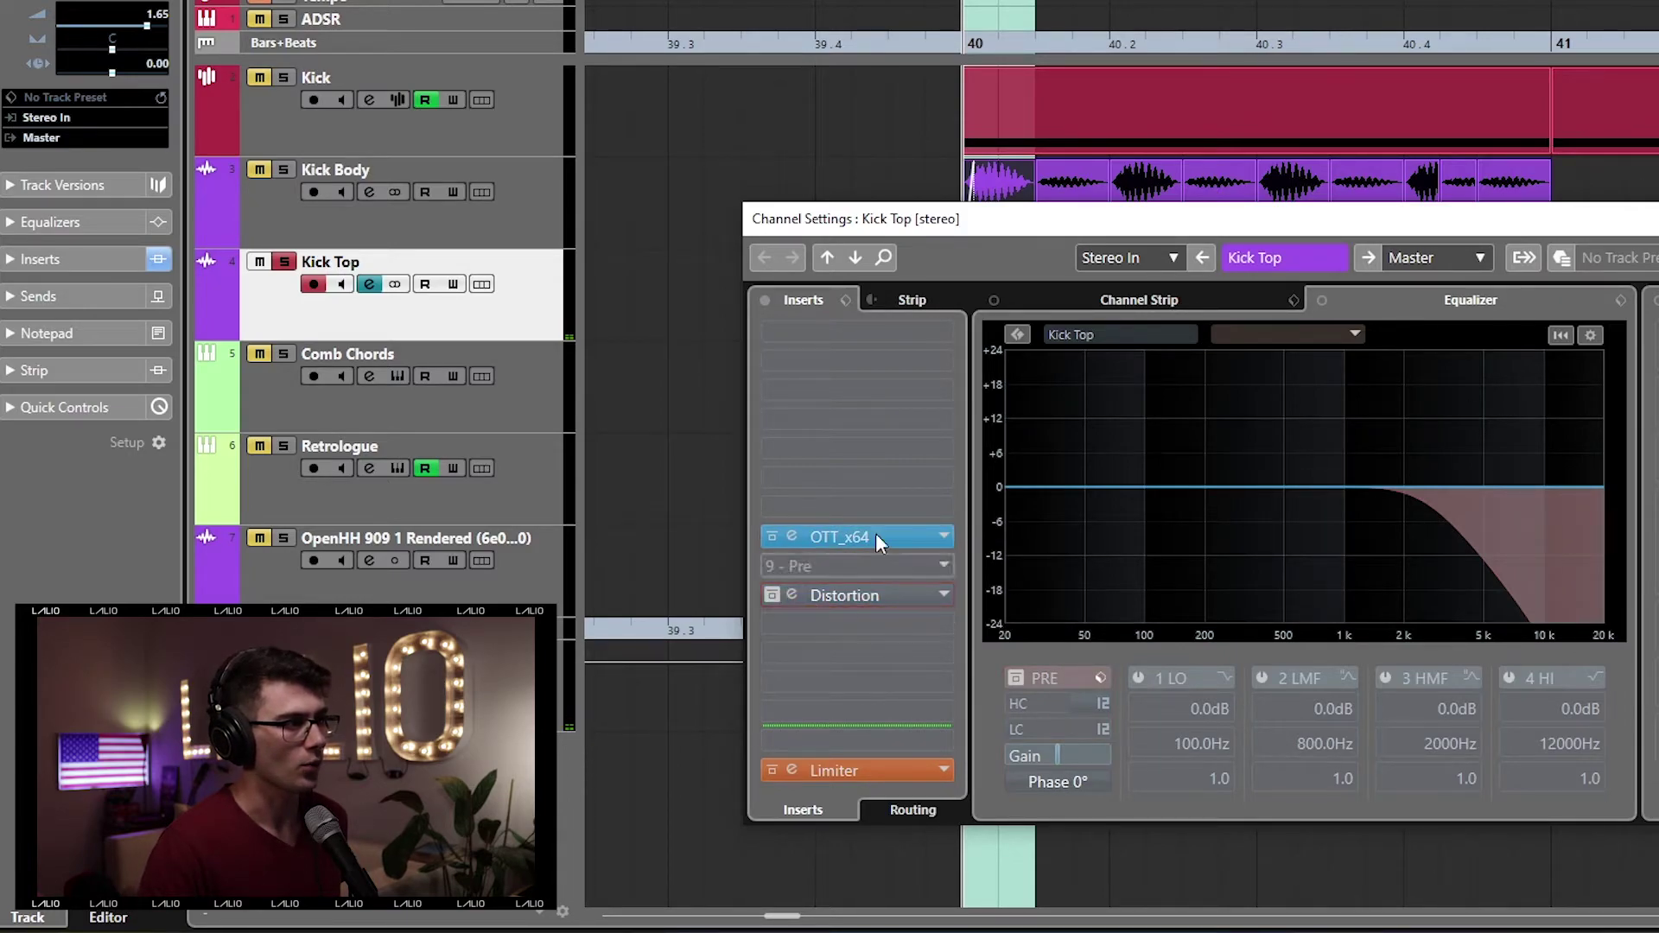
pyautogui.click(791, 535)
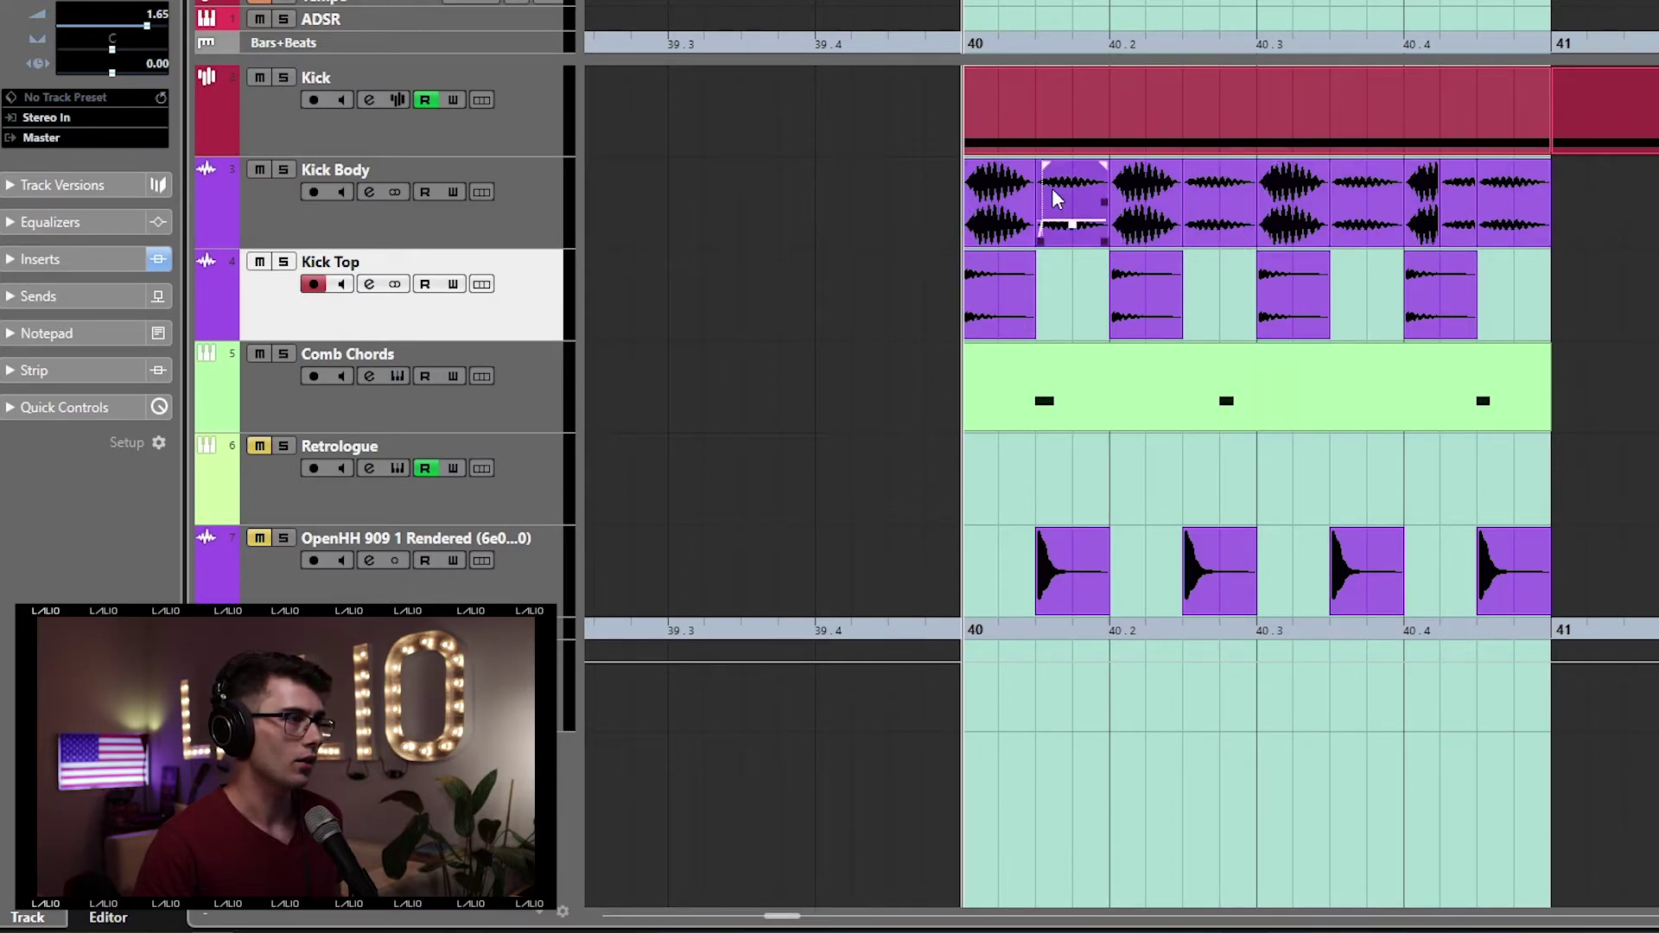
# Step: Select the three Kick Body tail events, solo Kick Body and loop bar 40
pyautogui.click(1074, 215)
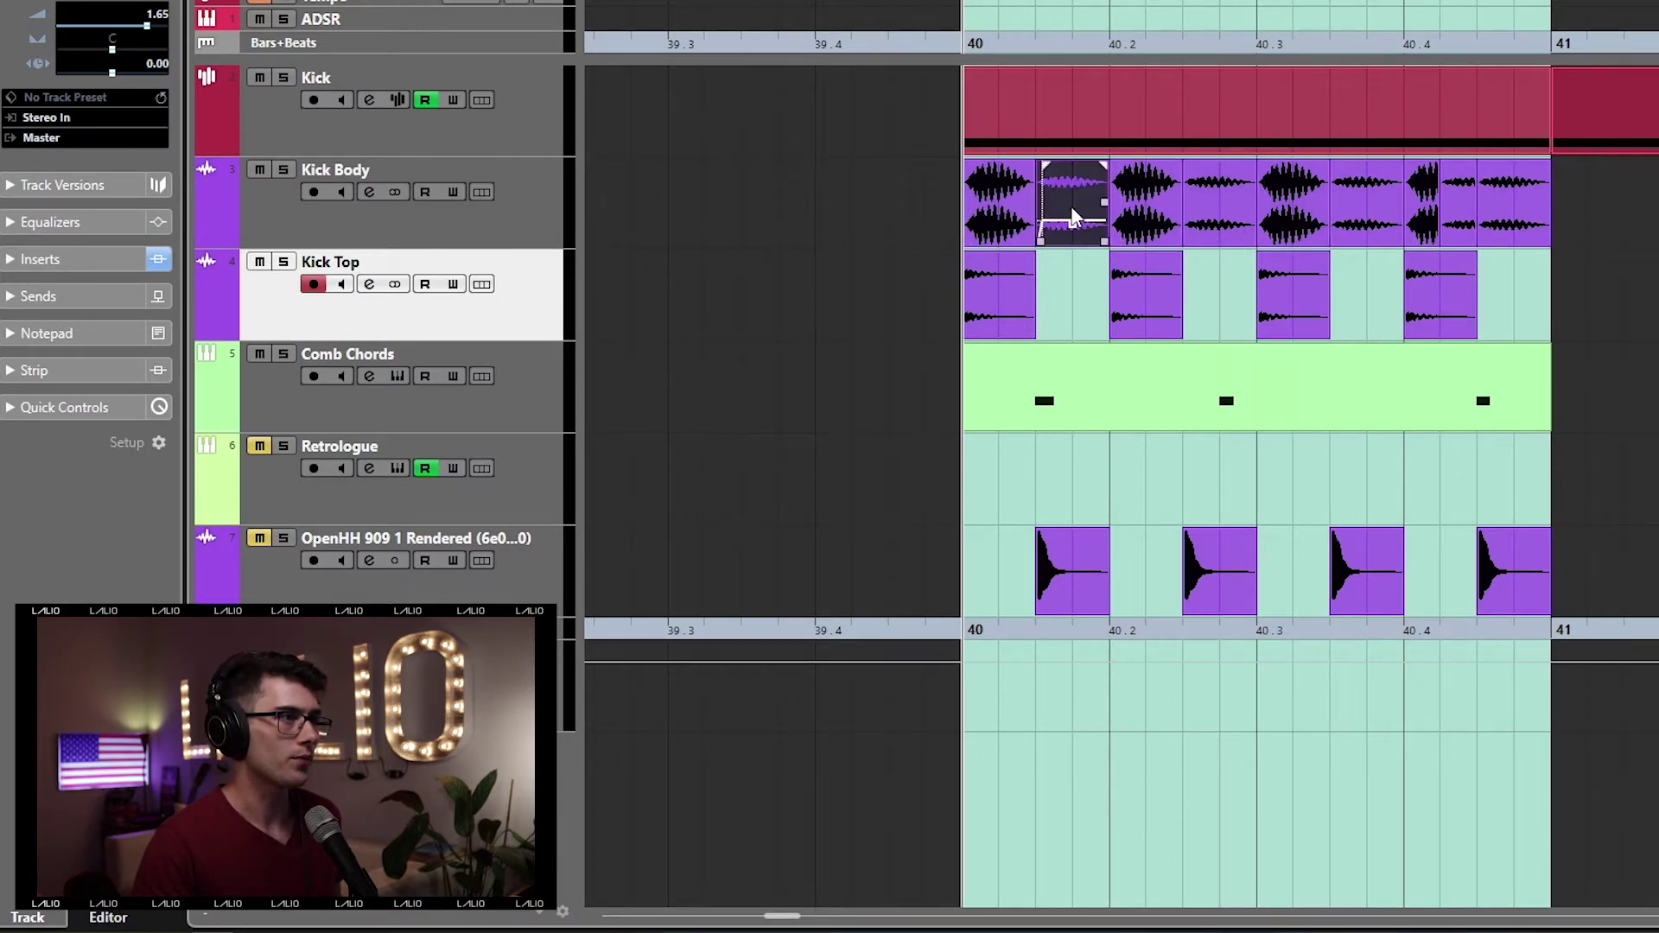
pyautogui.keyDown('shift'); pyautogui.click(1220, 205); pyautogui.keyUp('shift')
pyautogui.keyDown('shift'); pyautogui.click(1381, 186); pyautogui.keyUp('shift')
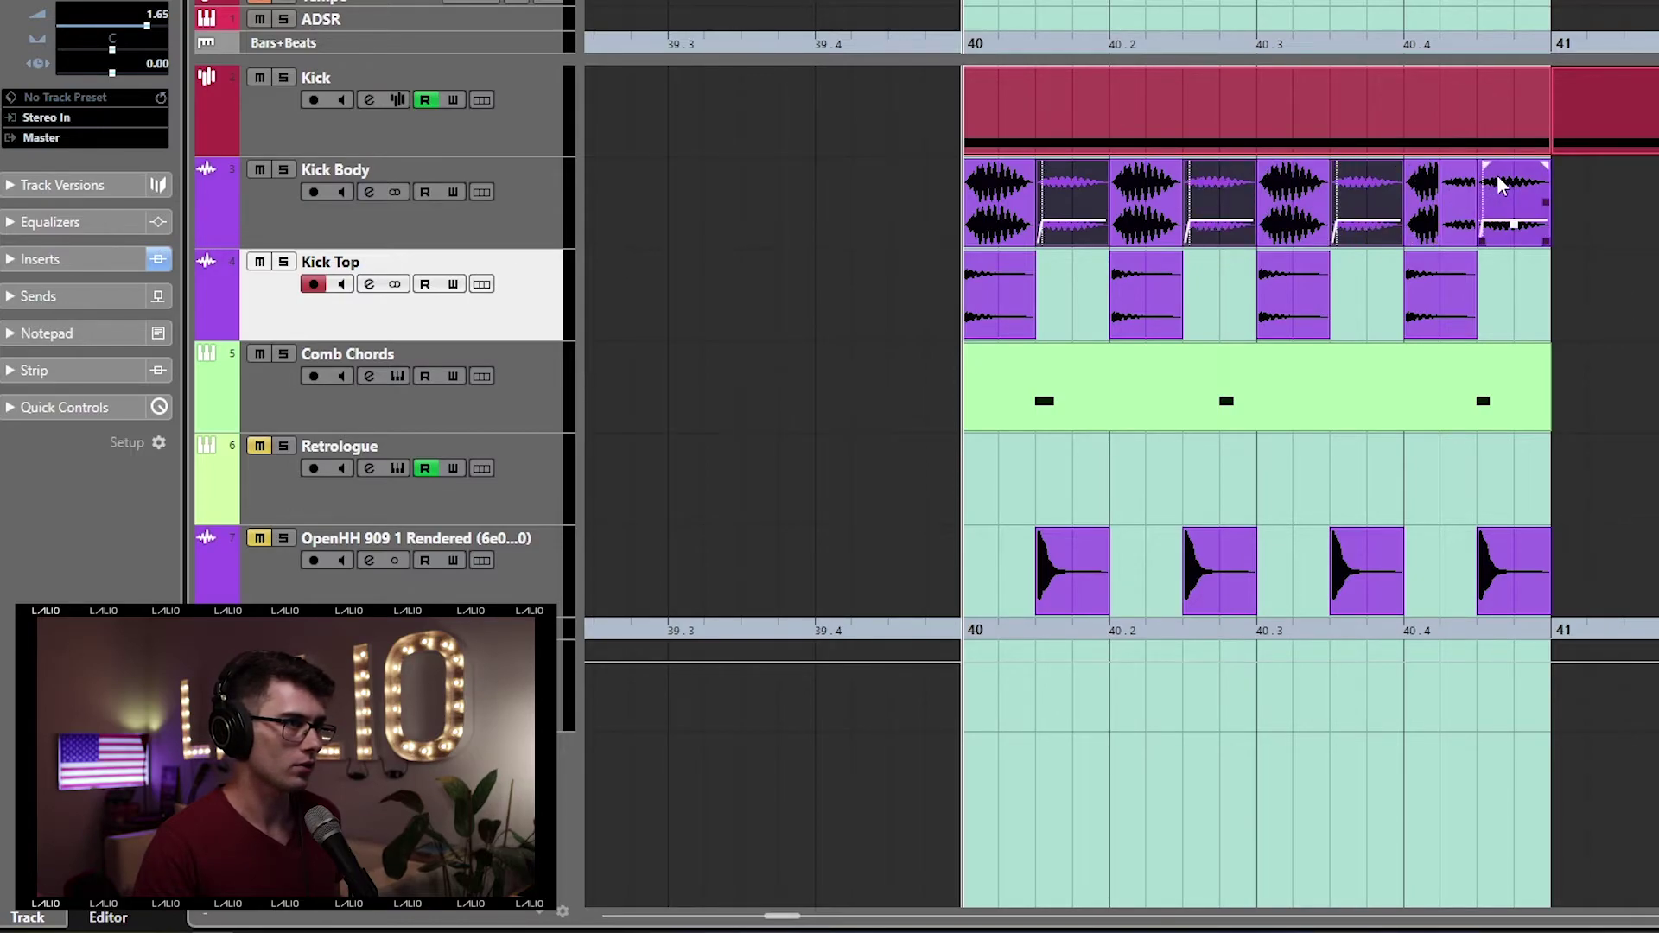
pyautogui.click(284, 171)
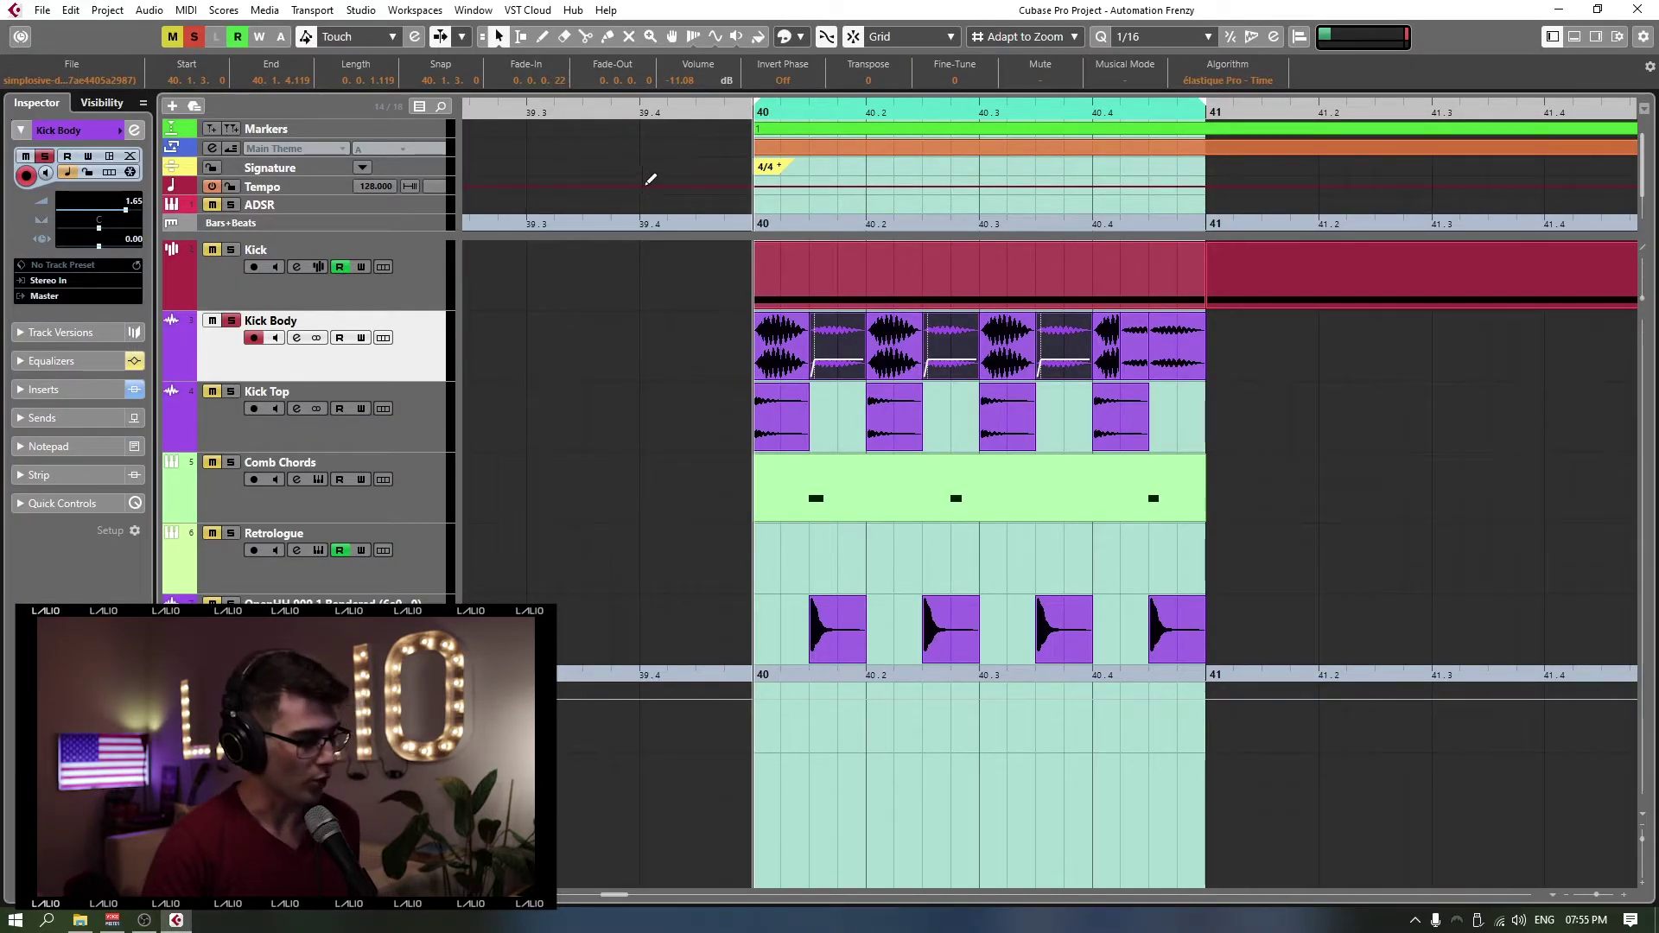
pyautogui.press('space')
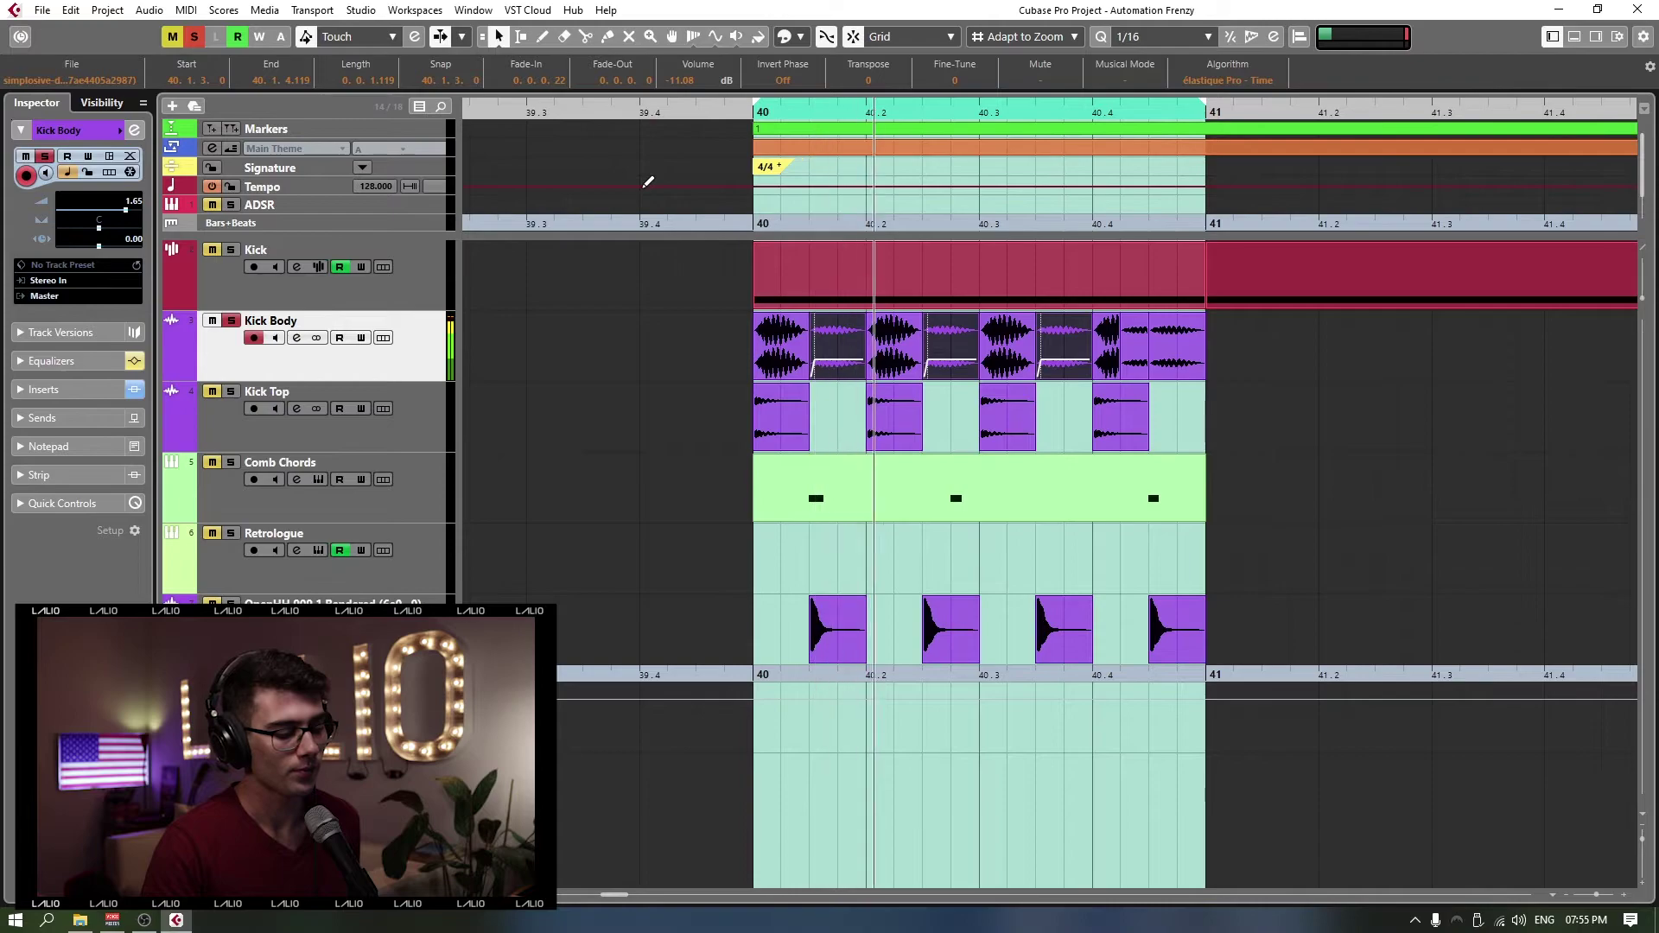
pyautogui.press('space')
pyautogui.press('space')
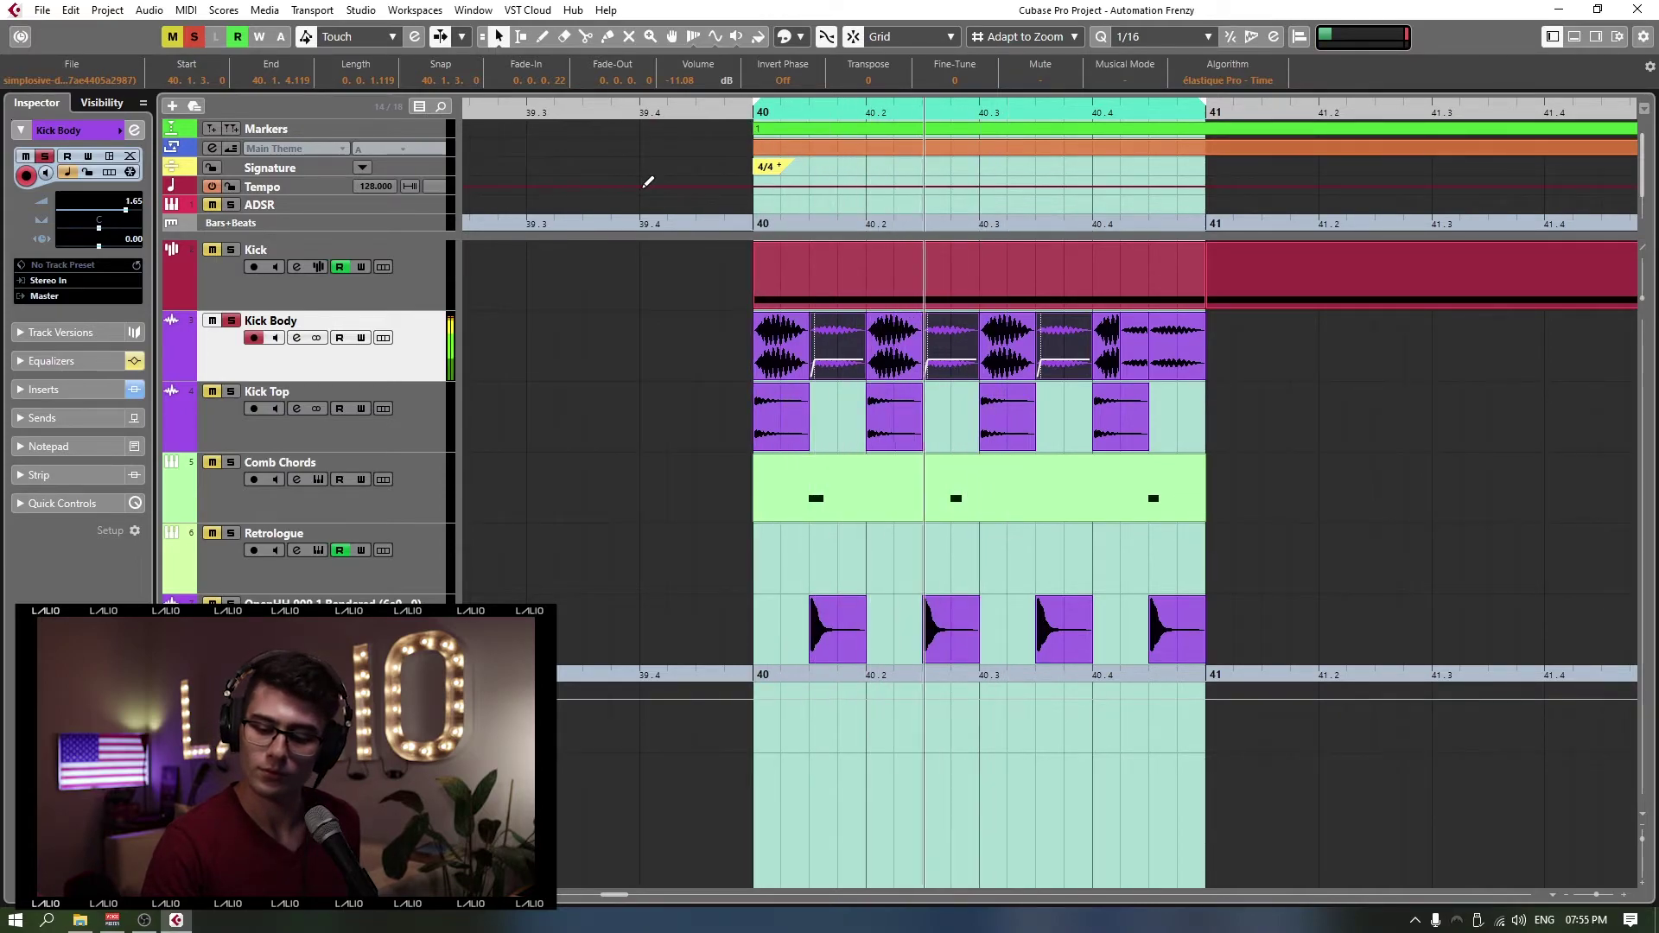
pyautogui.press('space')
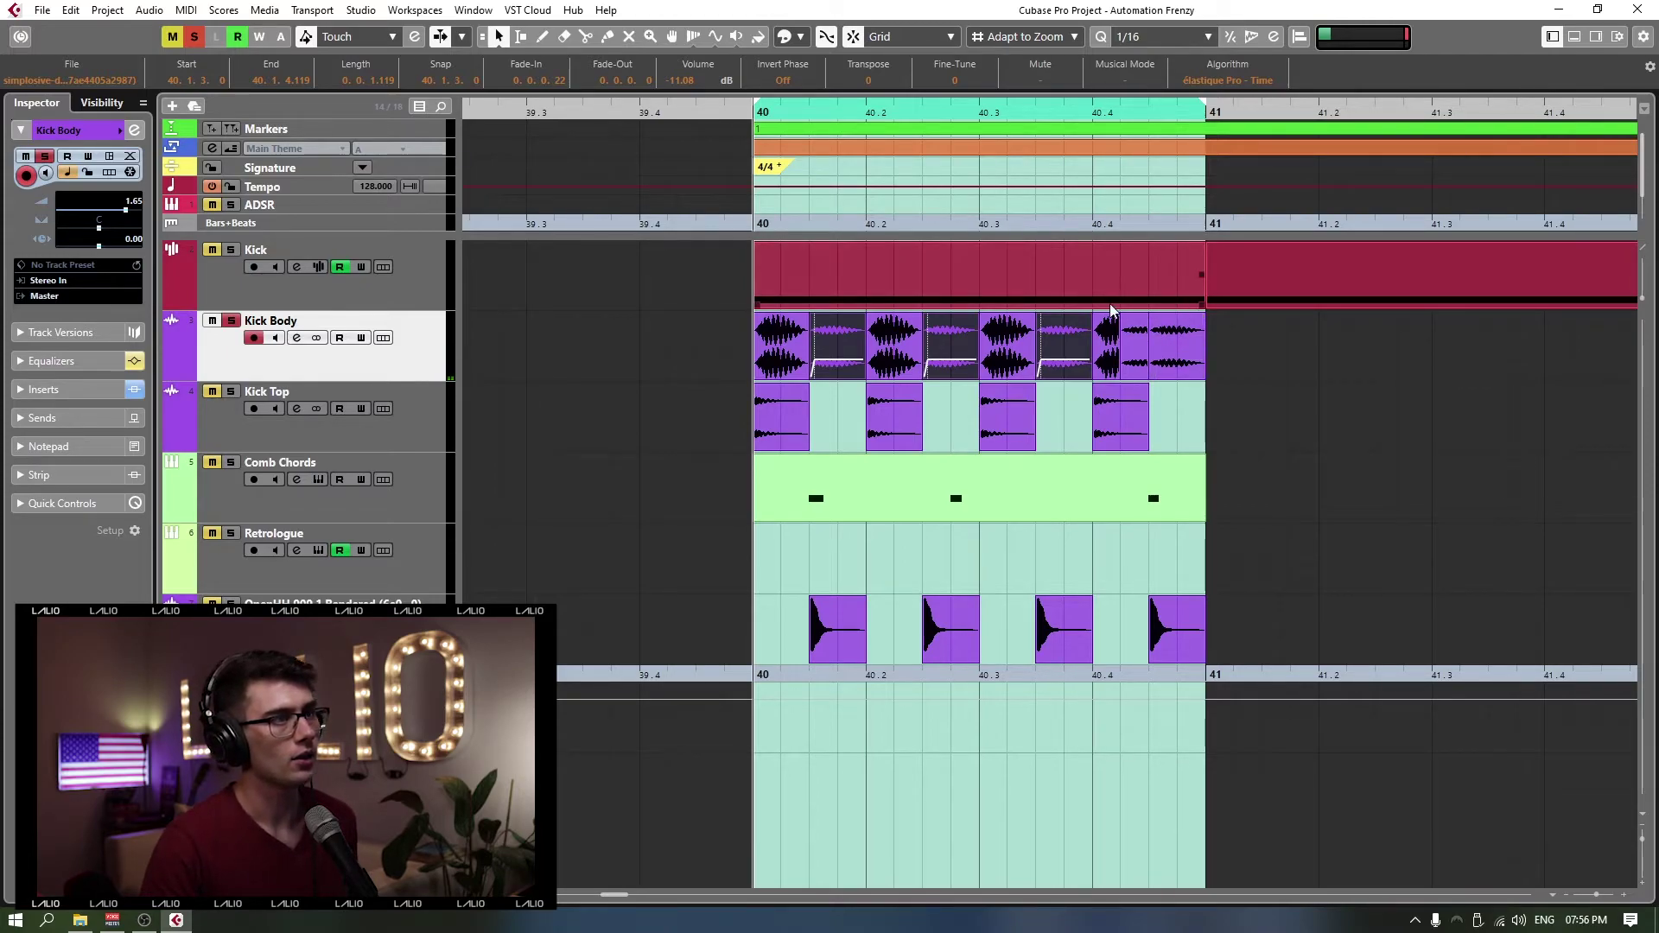
# Step: Unsolo Kick Top and Kick Body, solo Comb Chords and bring up its Vital editor
pyautogui.press('space')
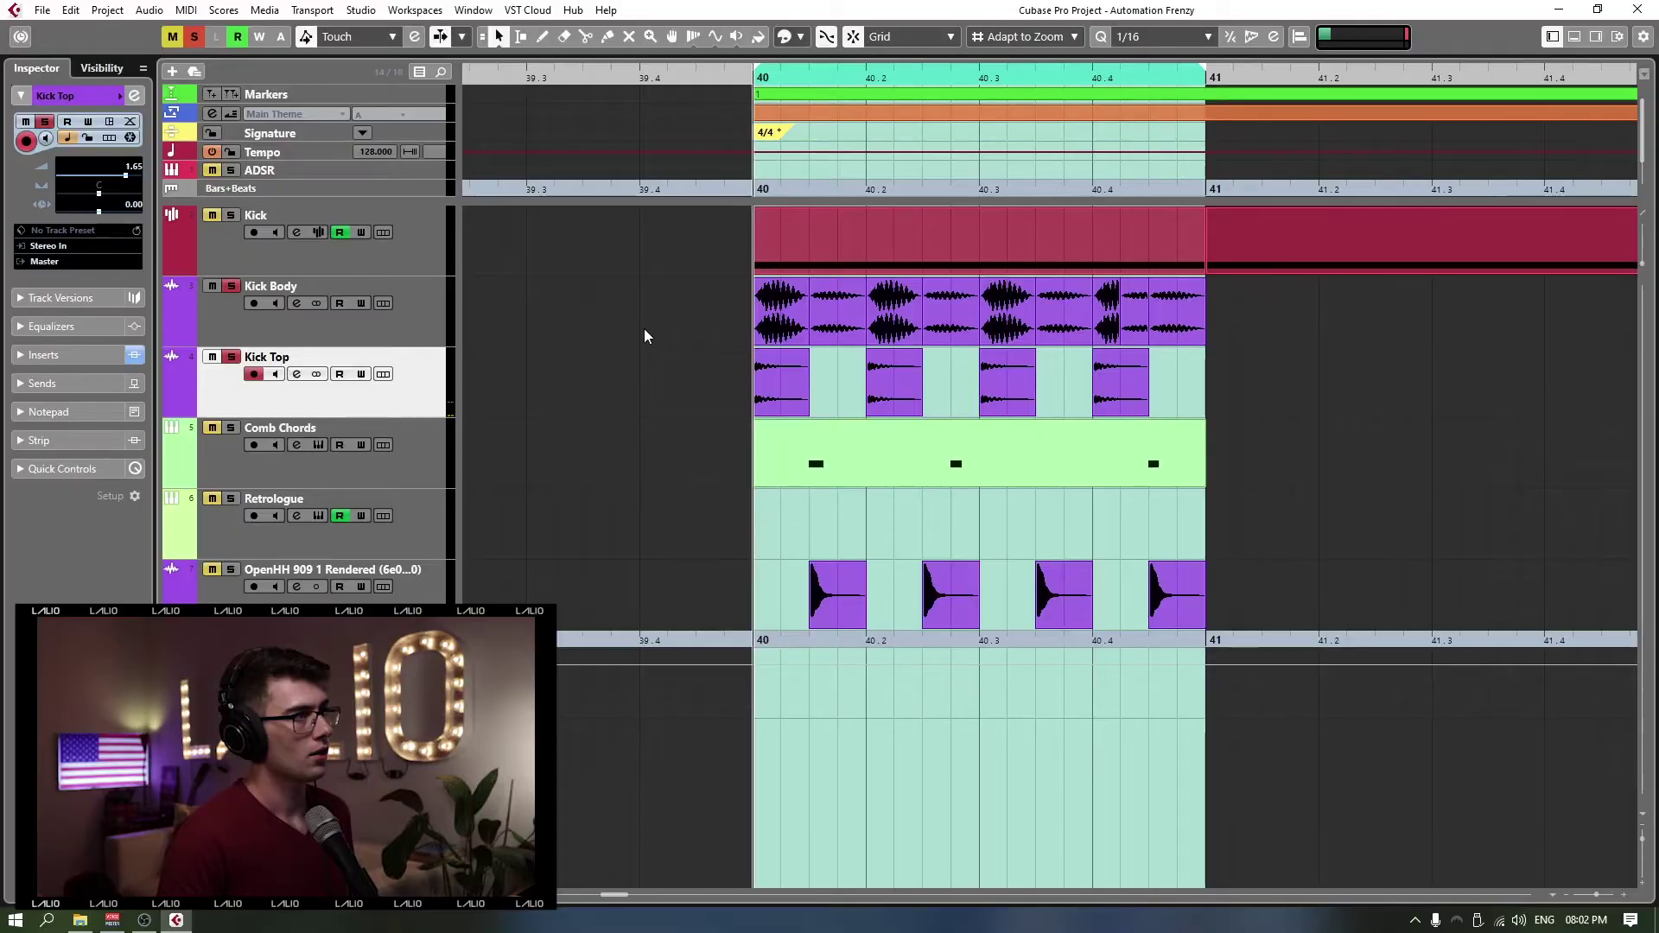
pyautogui.press('space')
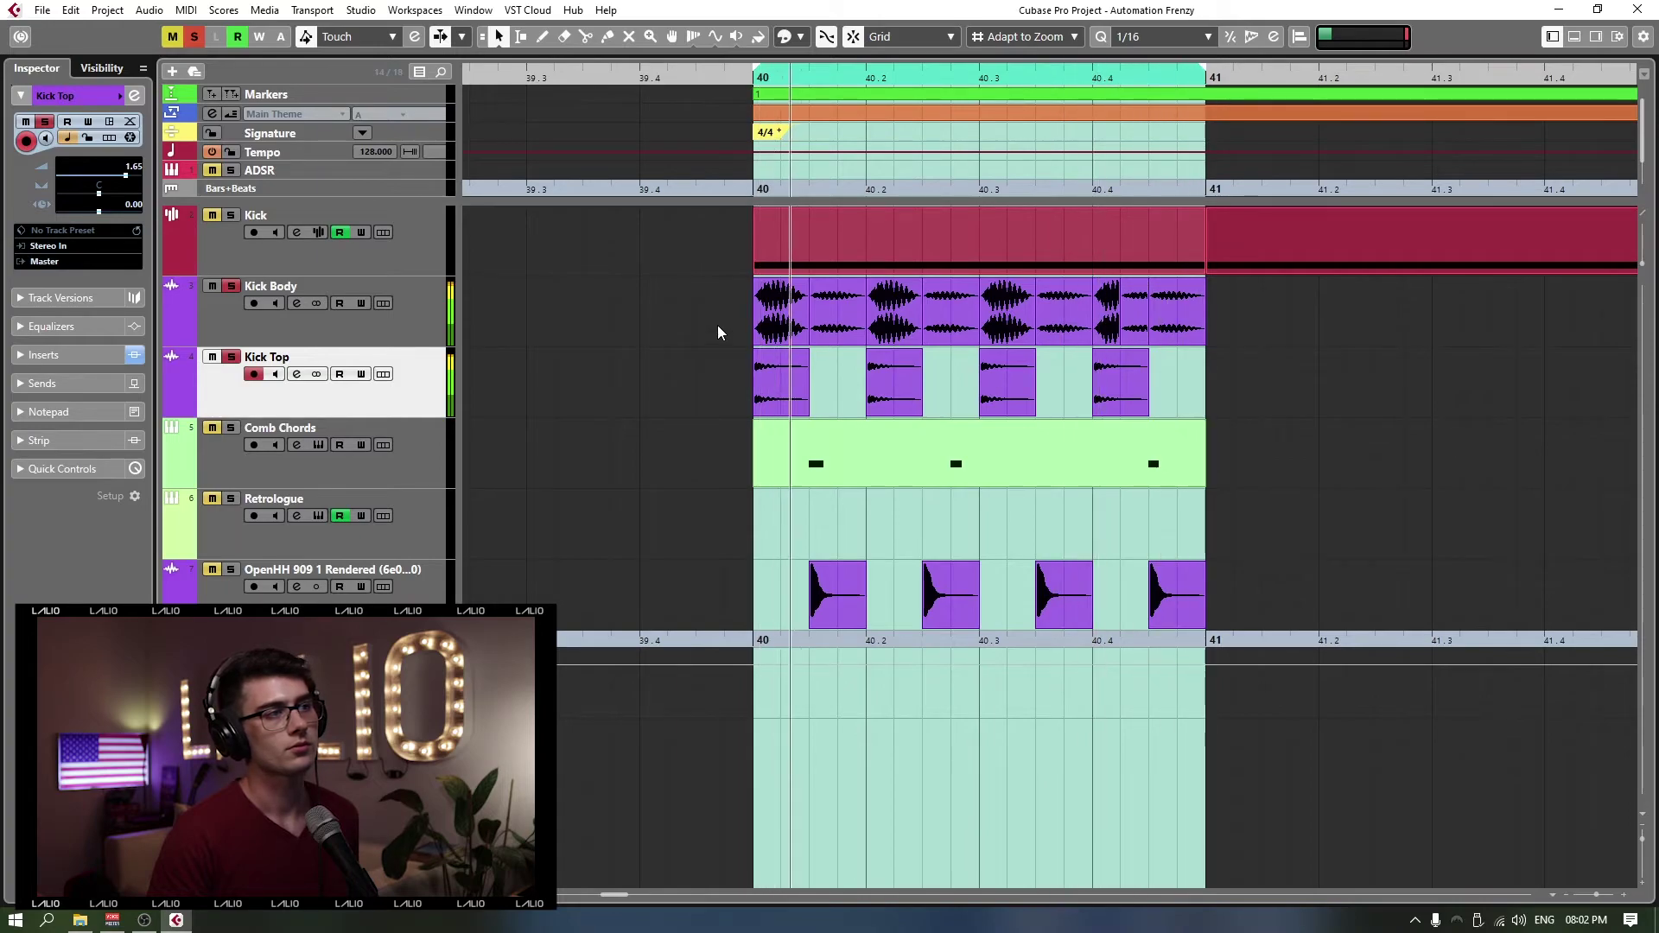
pyautogui.press('space')
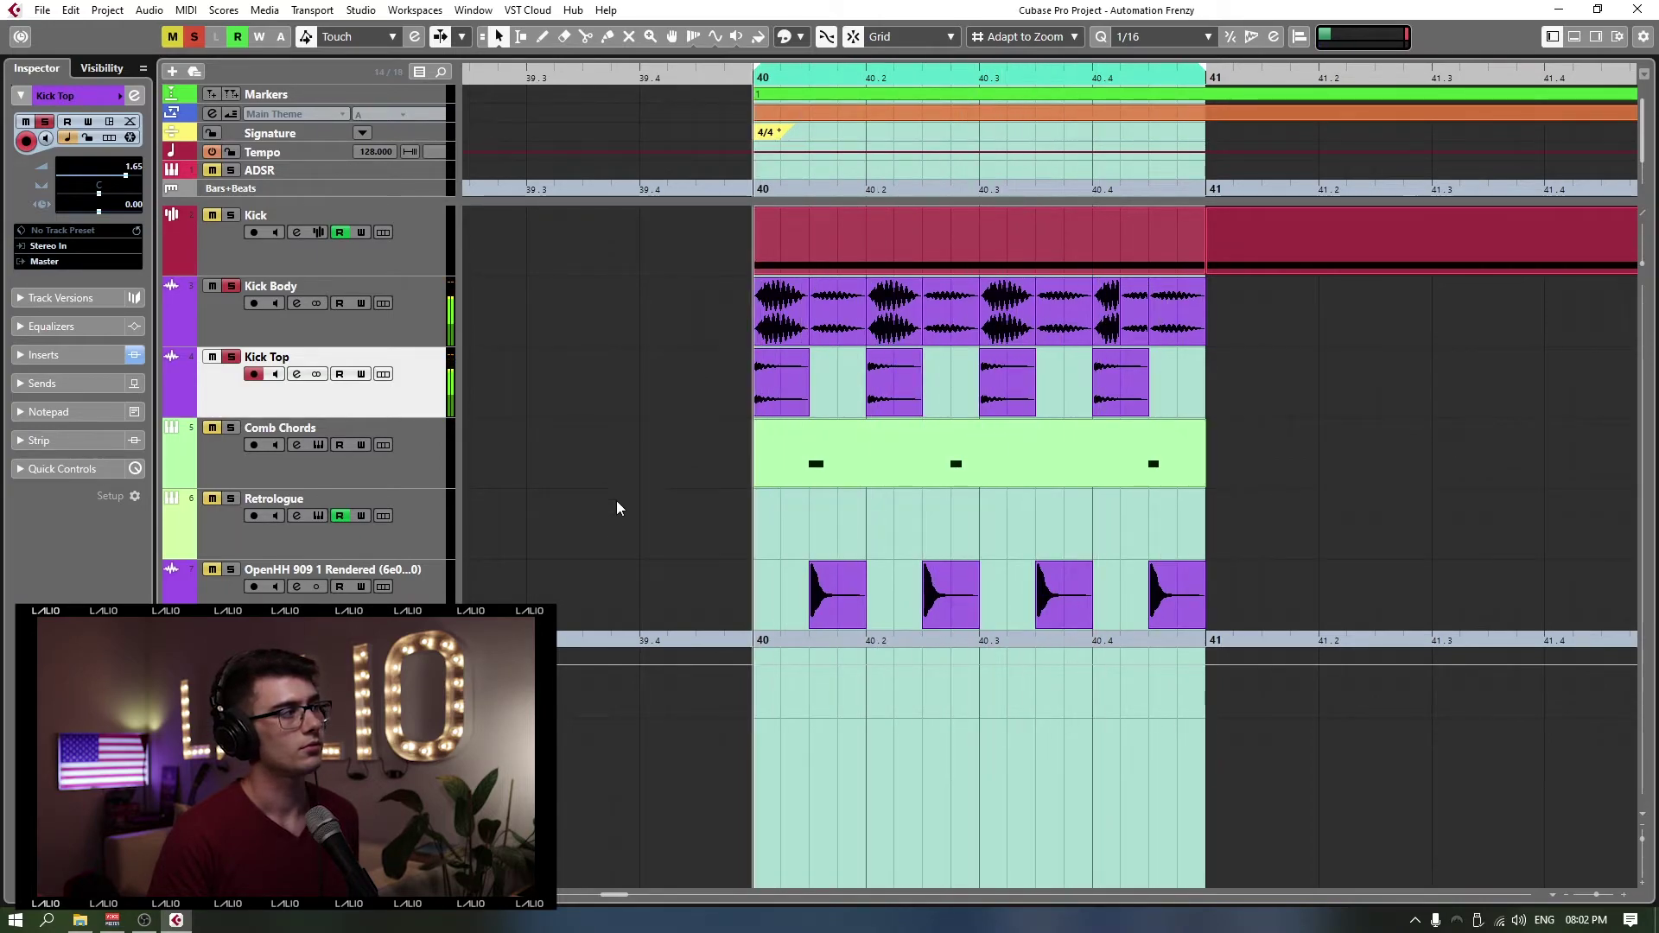
pyautogui.click(230, 356)
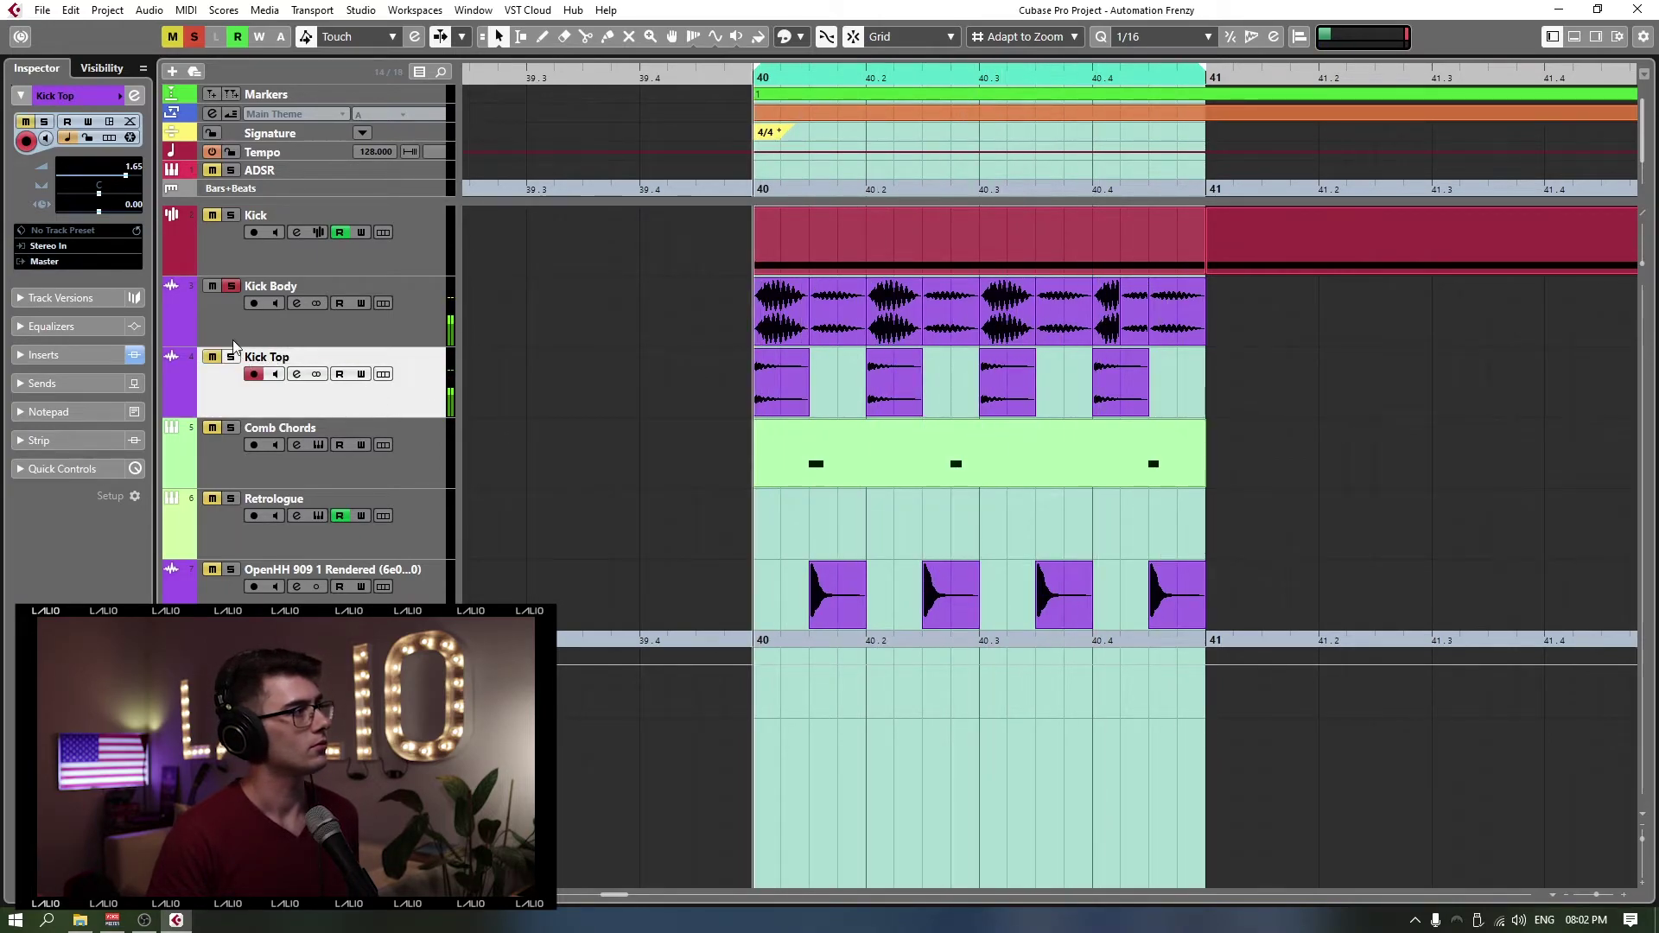
pyautogui.click(227, 287)
pyautogui.click(215, 452)
pyautogui.press('s')
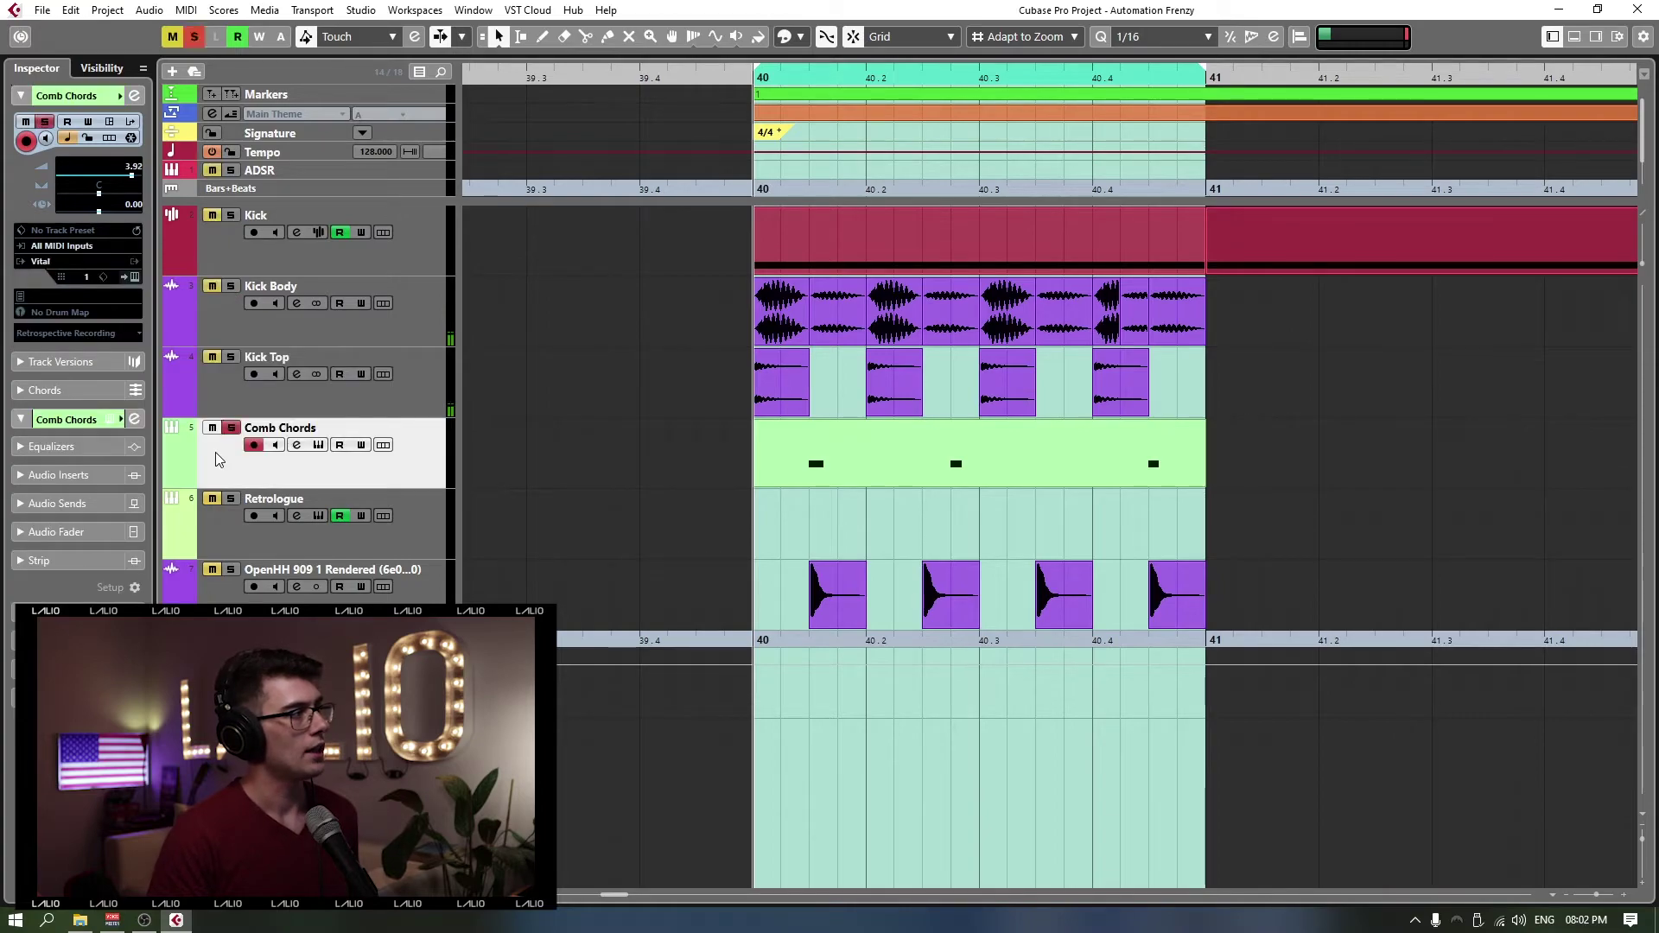
pyautogui.click(319, 445)
pyautogui.moveTo(770, 225); pyautogui.dragTo(670, 97)
# Step: Switch Vital between its effects and voice pages, then reselect Comb Chords via the Kick track
pyautogui.click(393, 120)
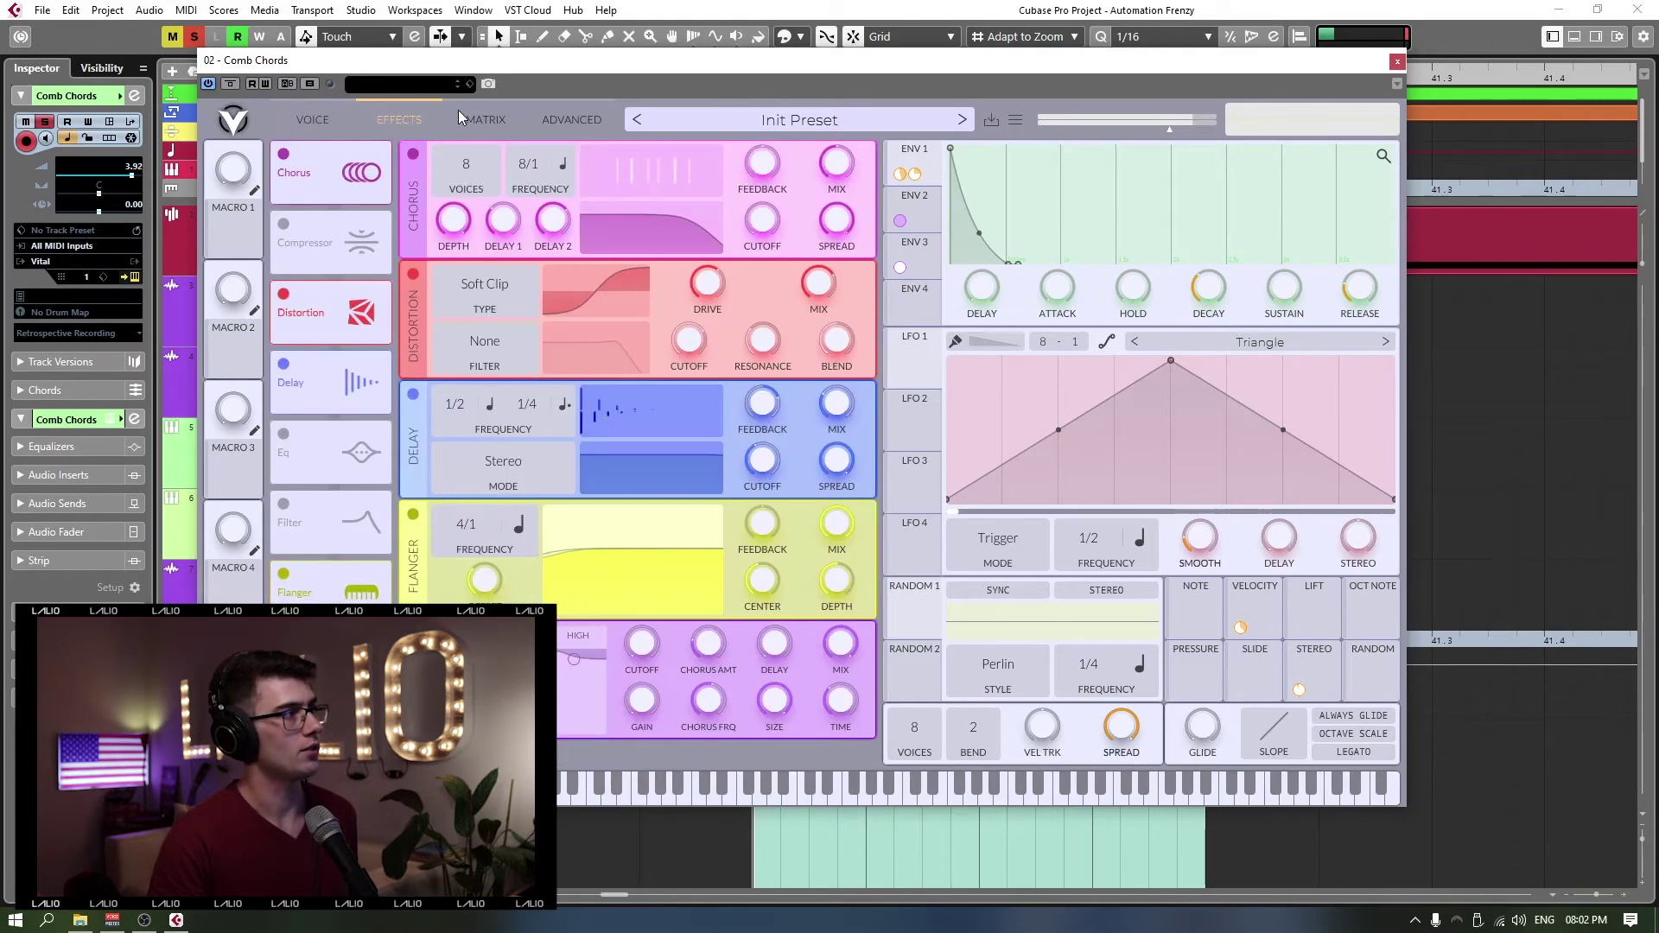
pyautogui.click(308, 117)
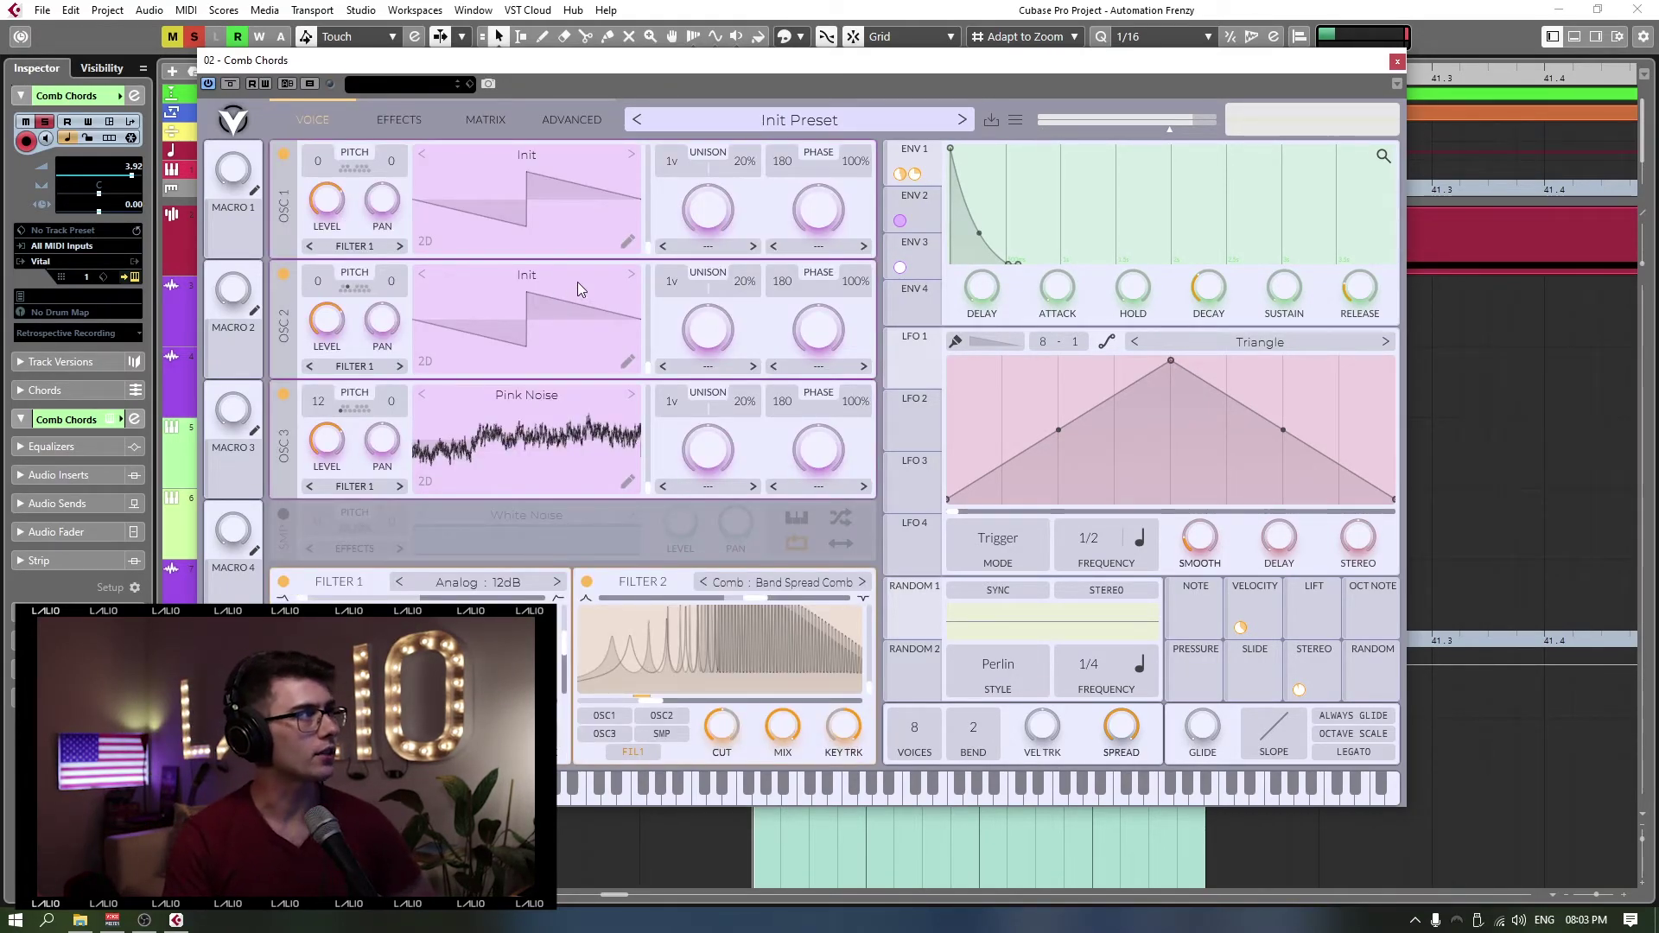
pyautogui.click(391, 120)
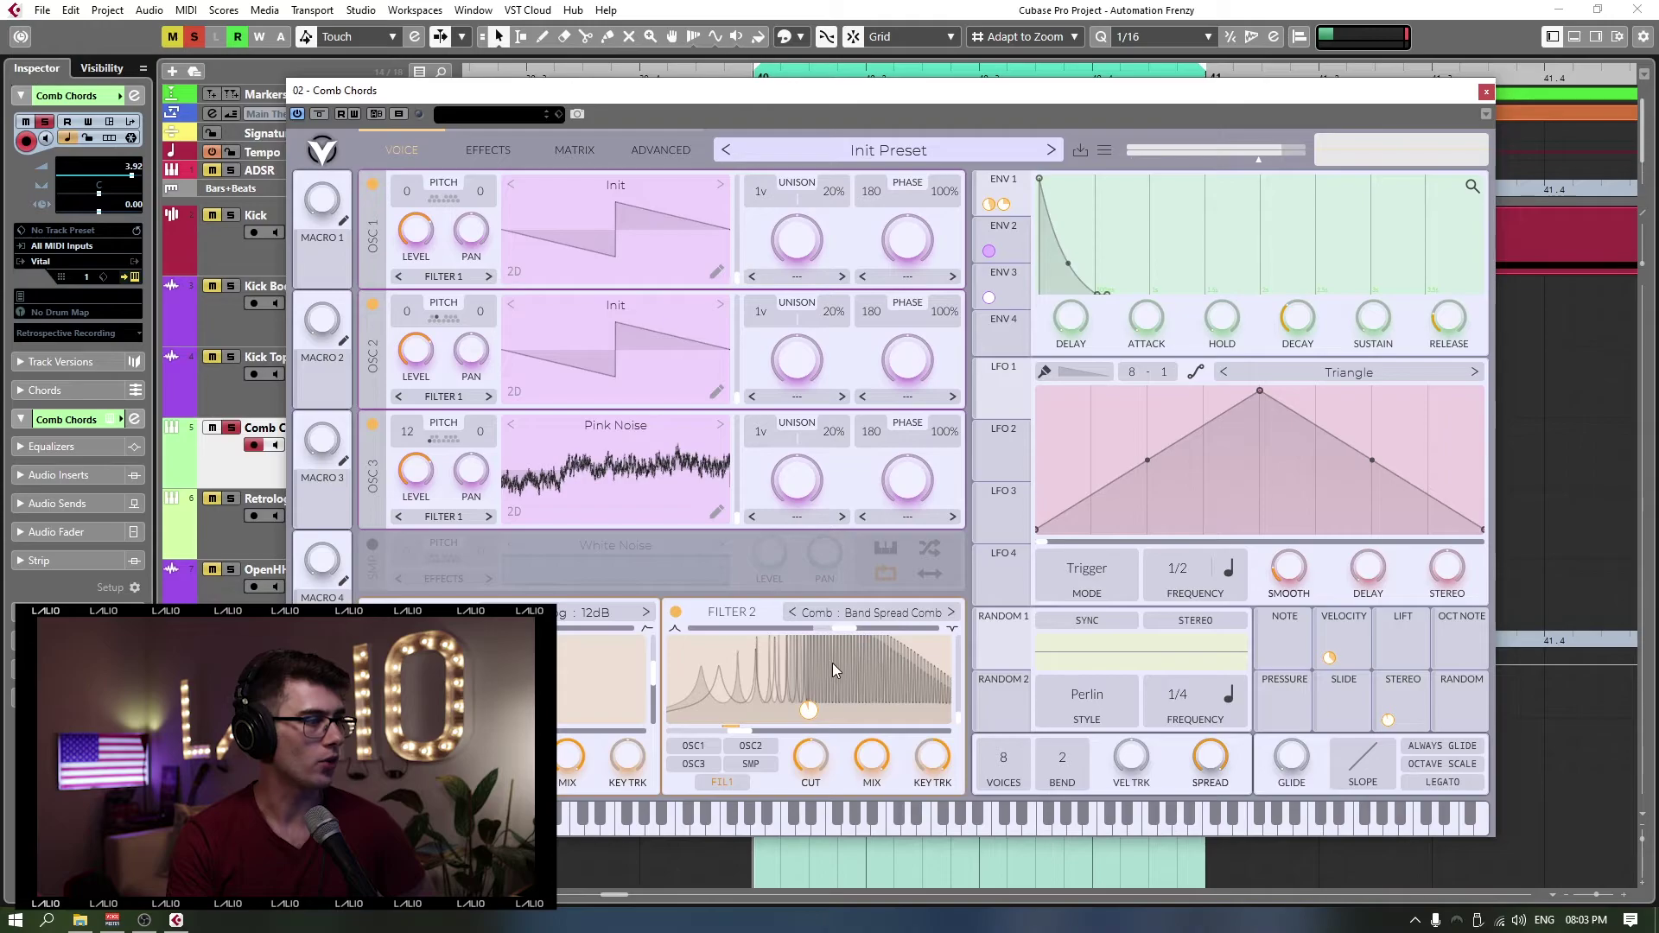
pyautogui.click(244, 237)
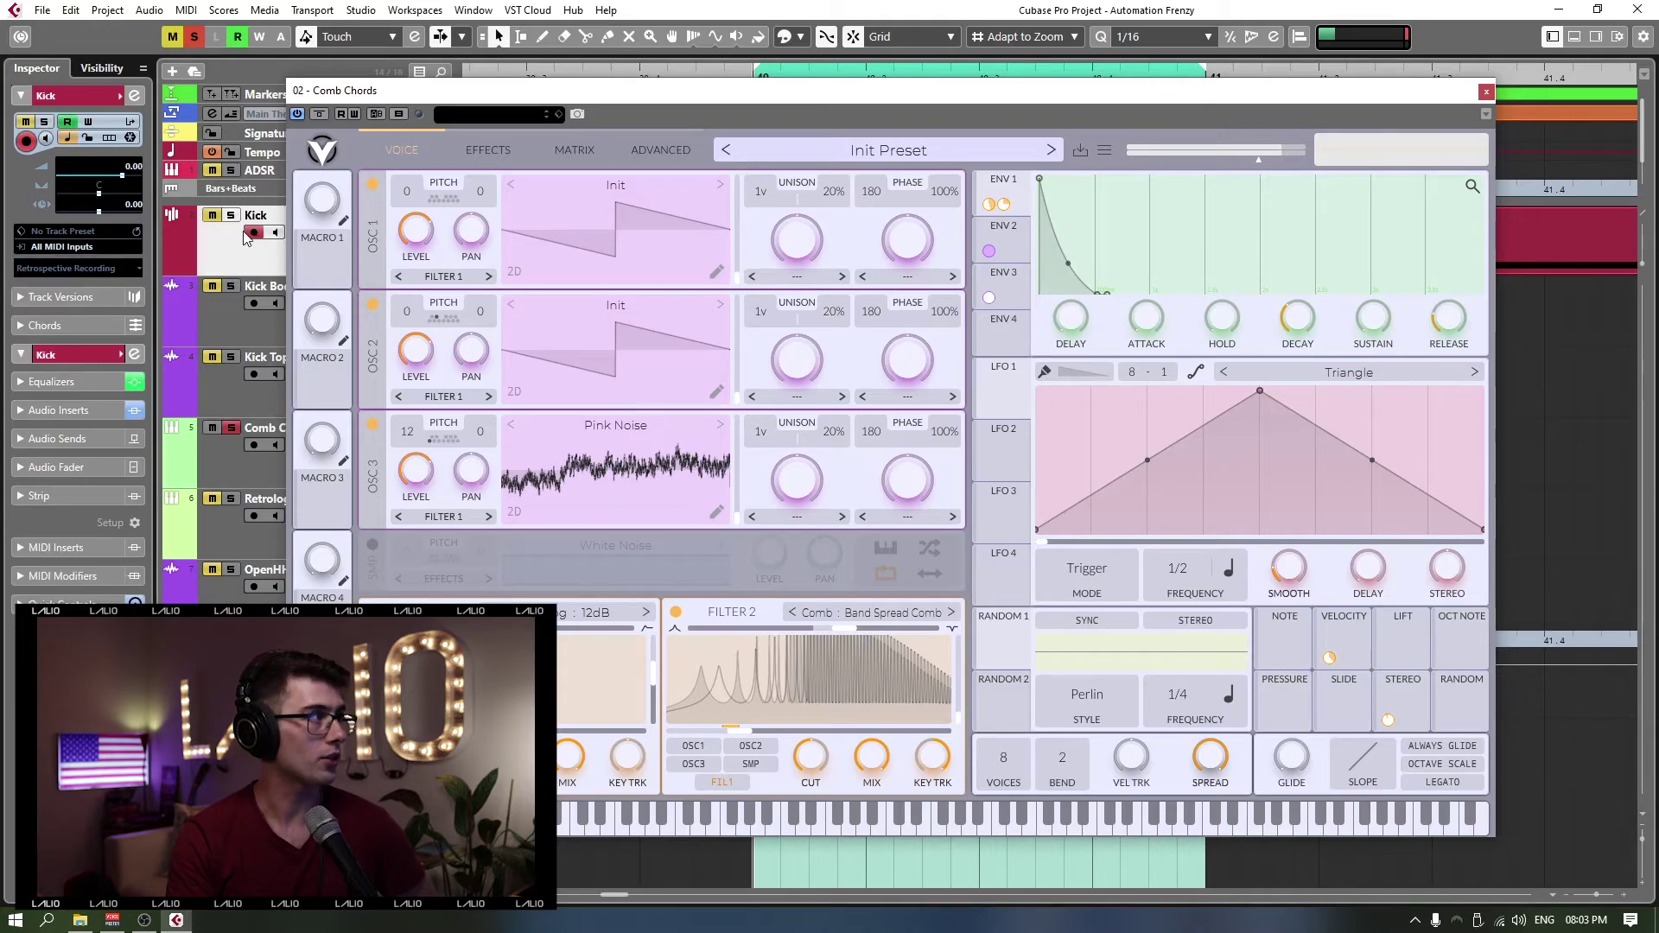
pyautogui.click(238, 465)
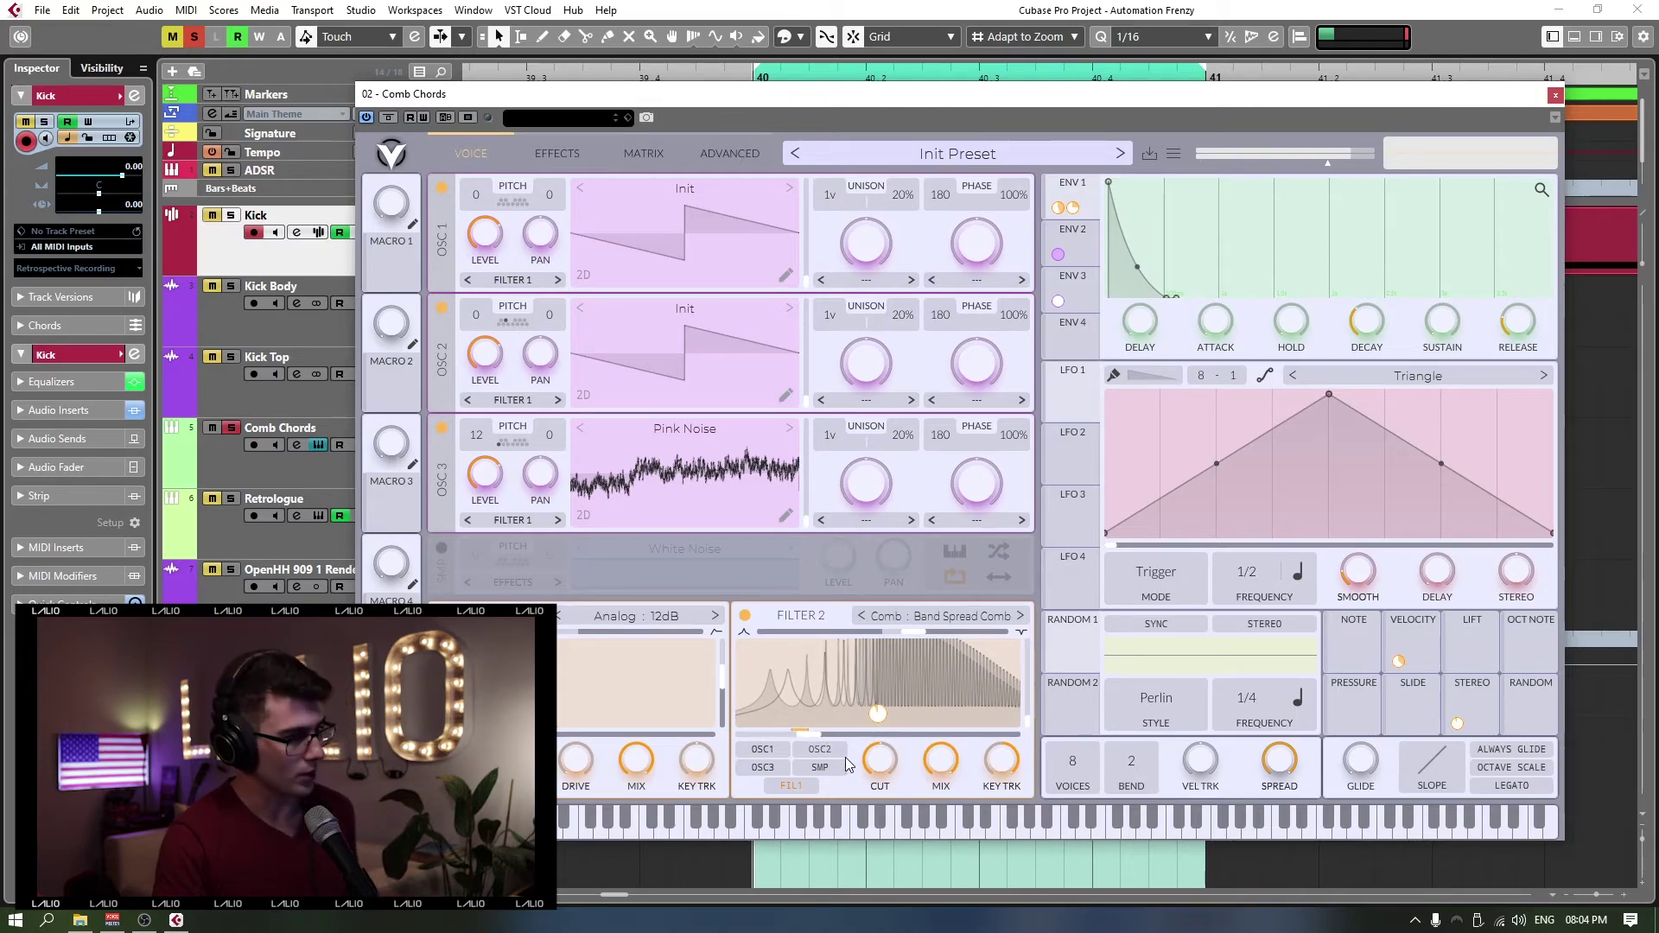
# Step: Drag Vital's Filter 2 comb cutoff to about -2.04 semitones, then undo the change
pyautogui.moveTo(1340, 94); pyautogui.dragTo(1237, 119)
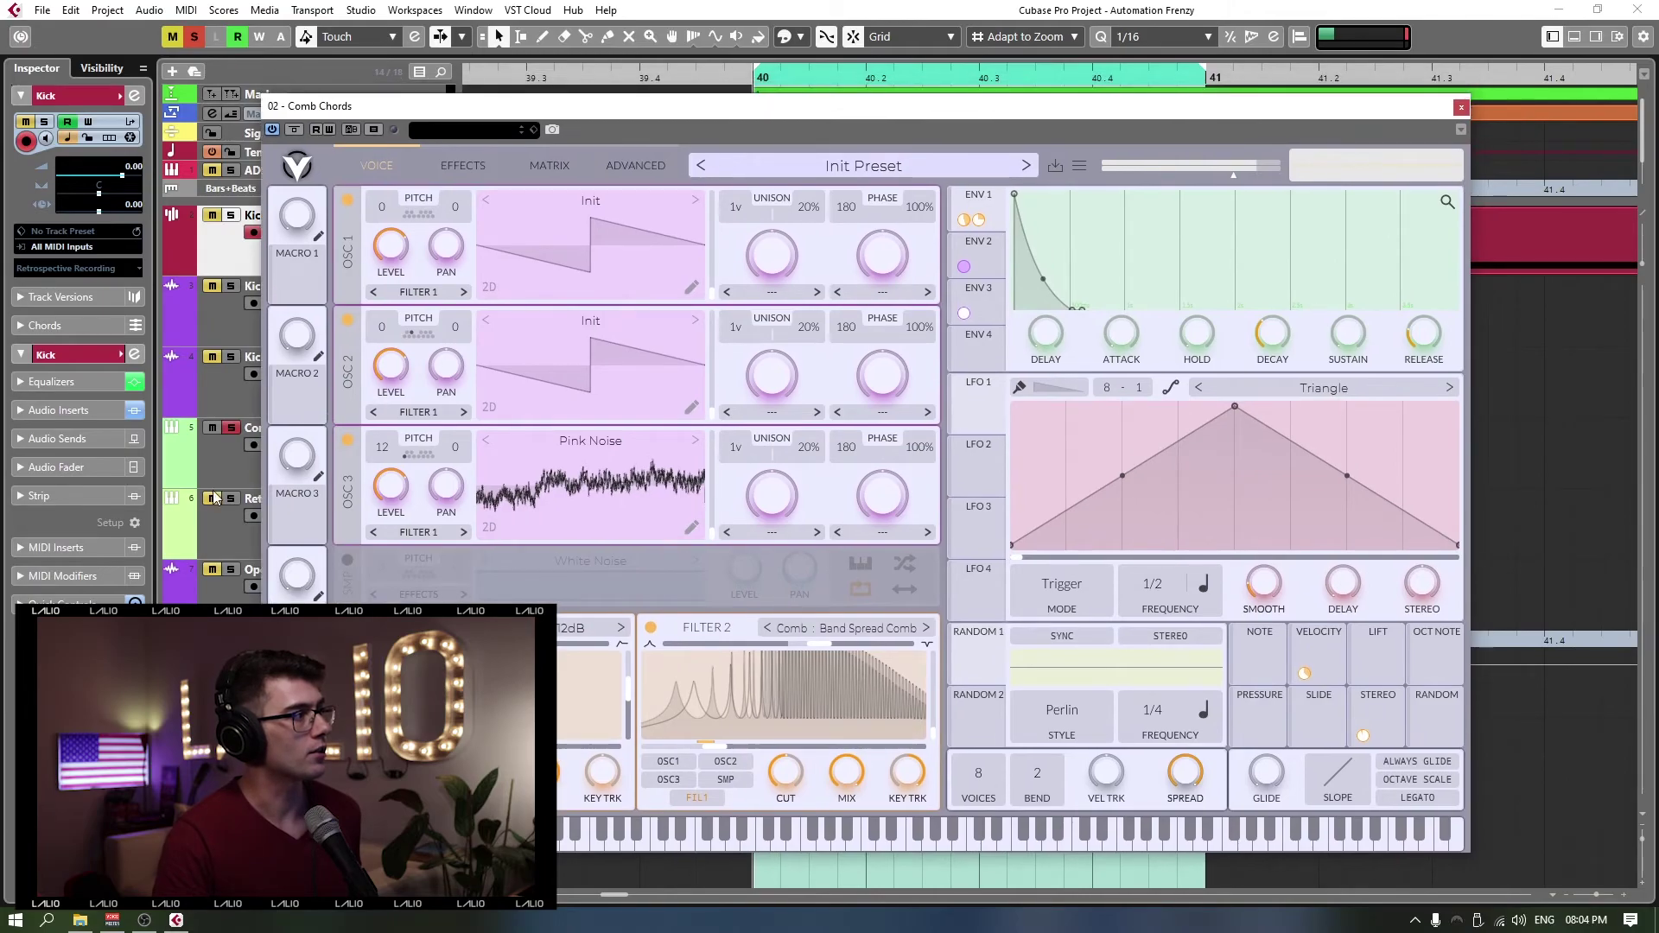
pyautogui.click(230, 459)
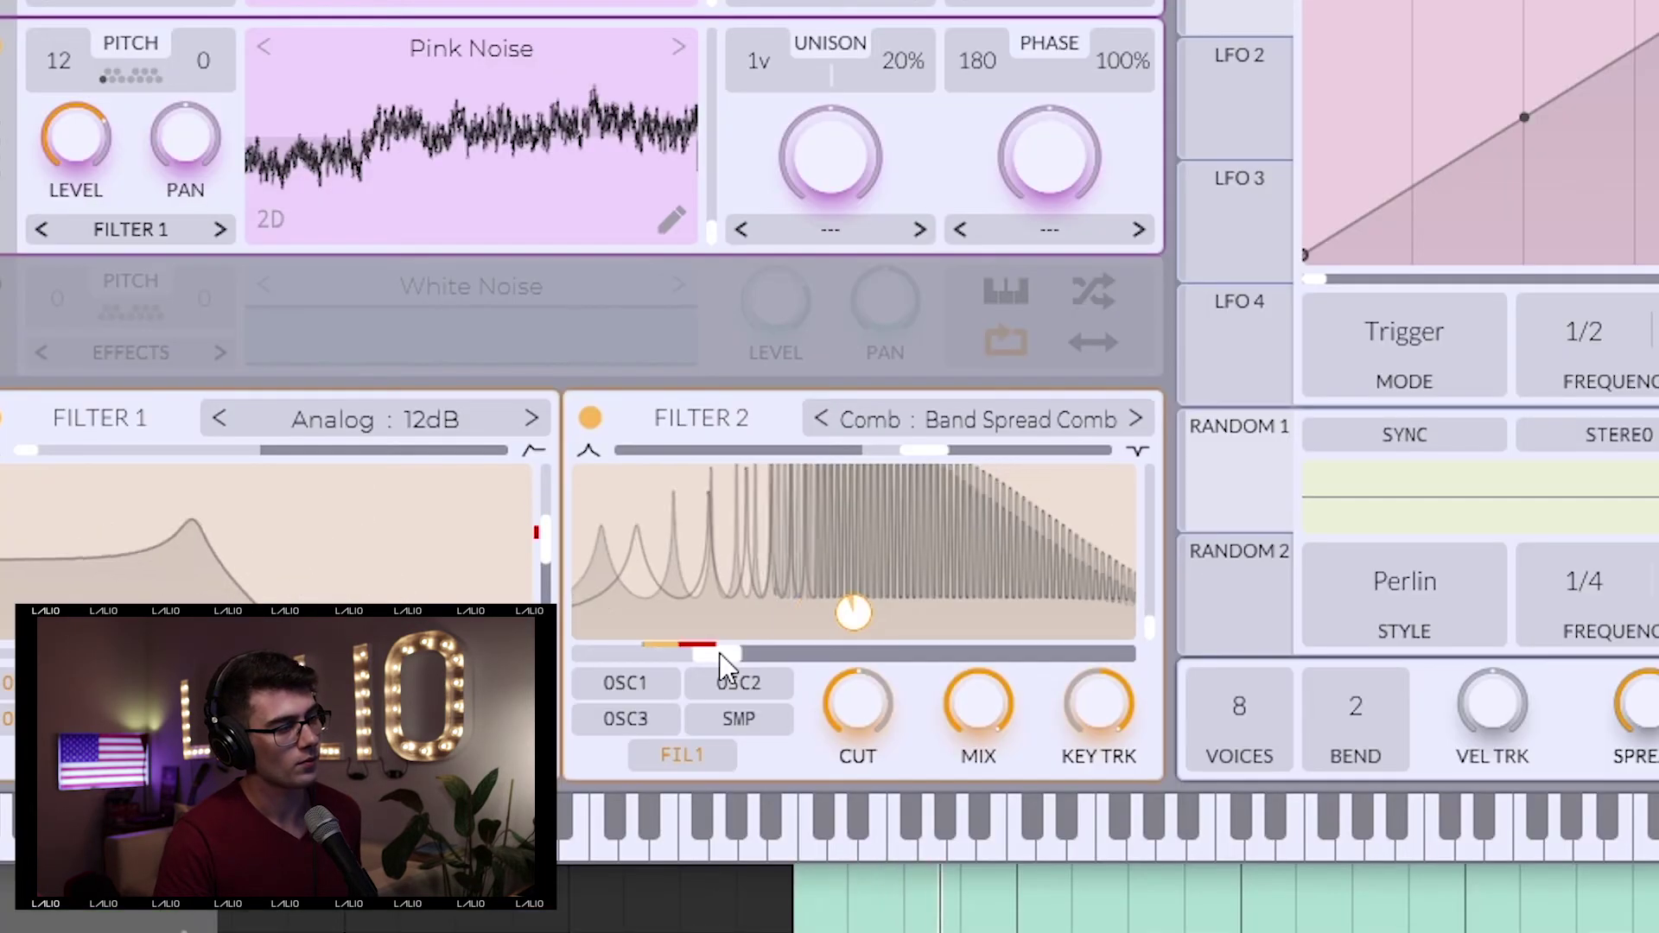
pyautogui.moveTo(720, 653); pyautogui.dragTo(760, 660)
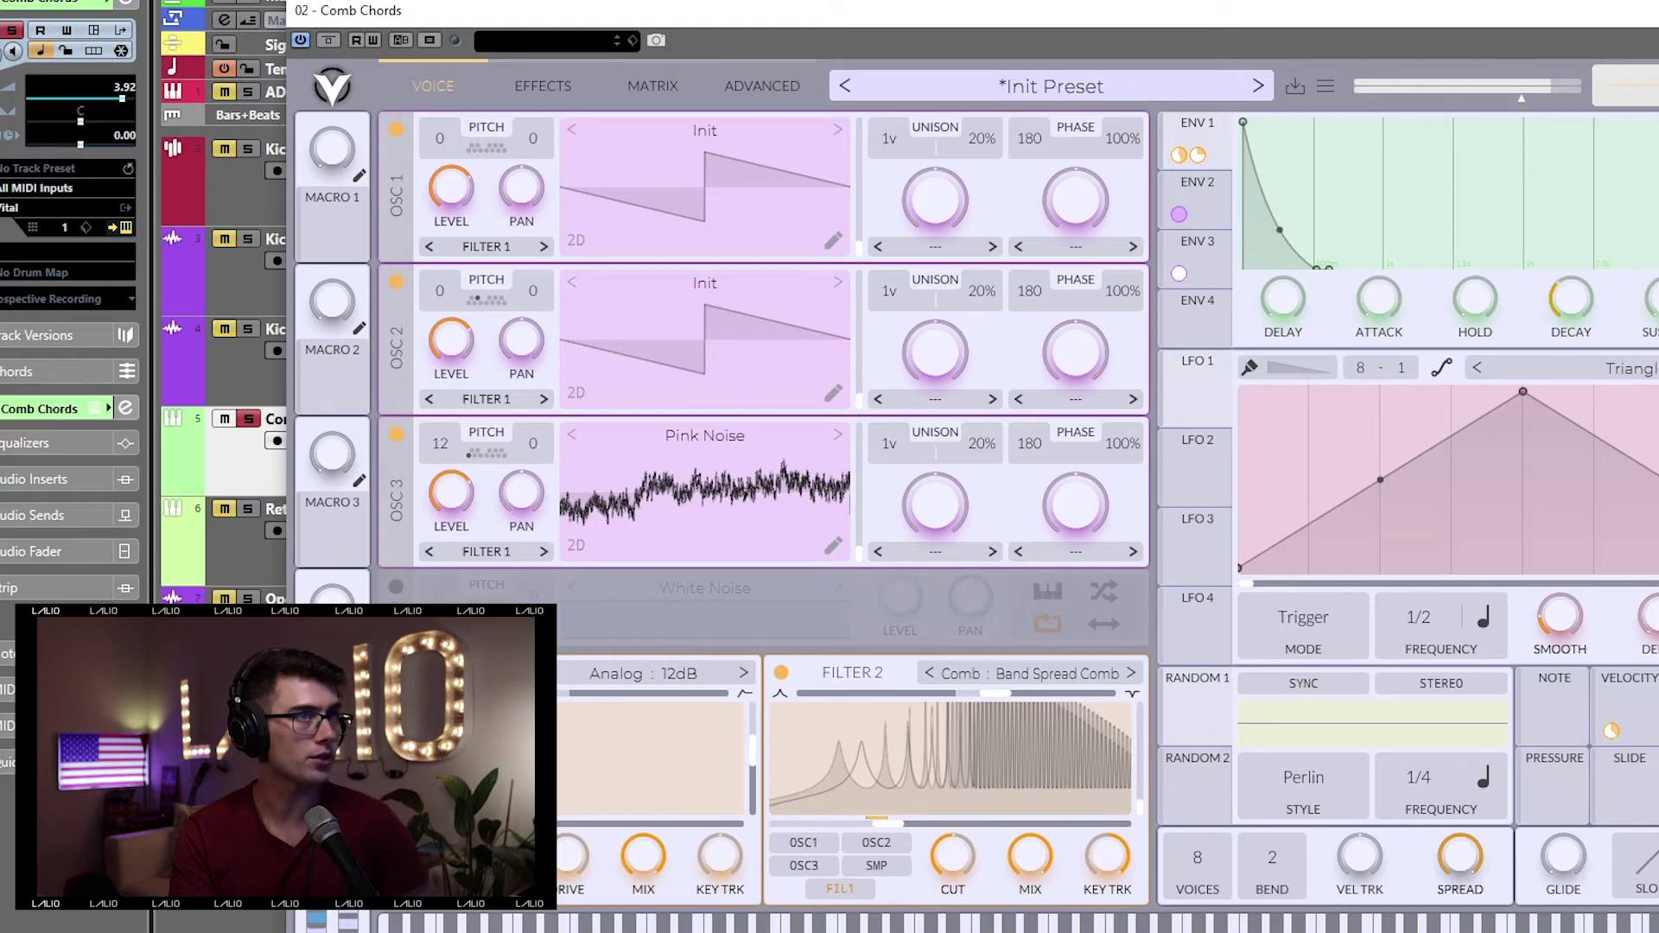
pyautogui.hotkey('ctrl', 'z')
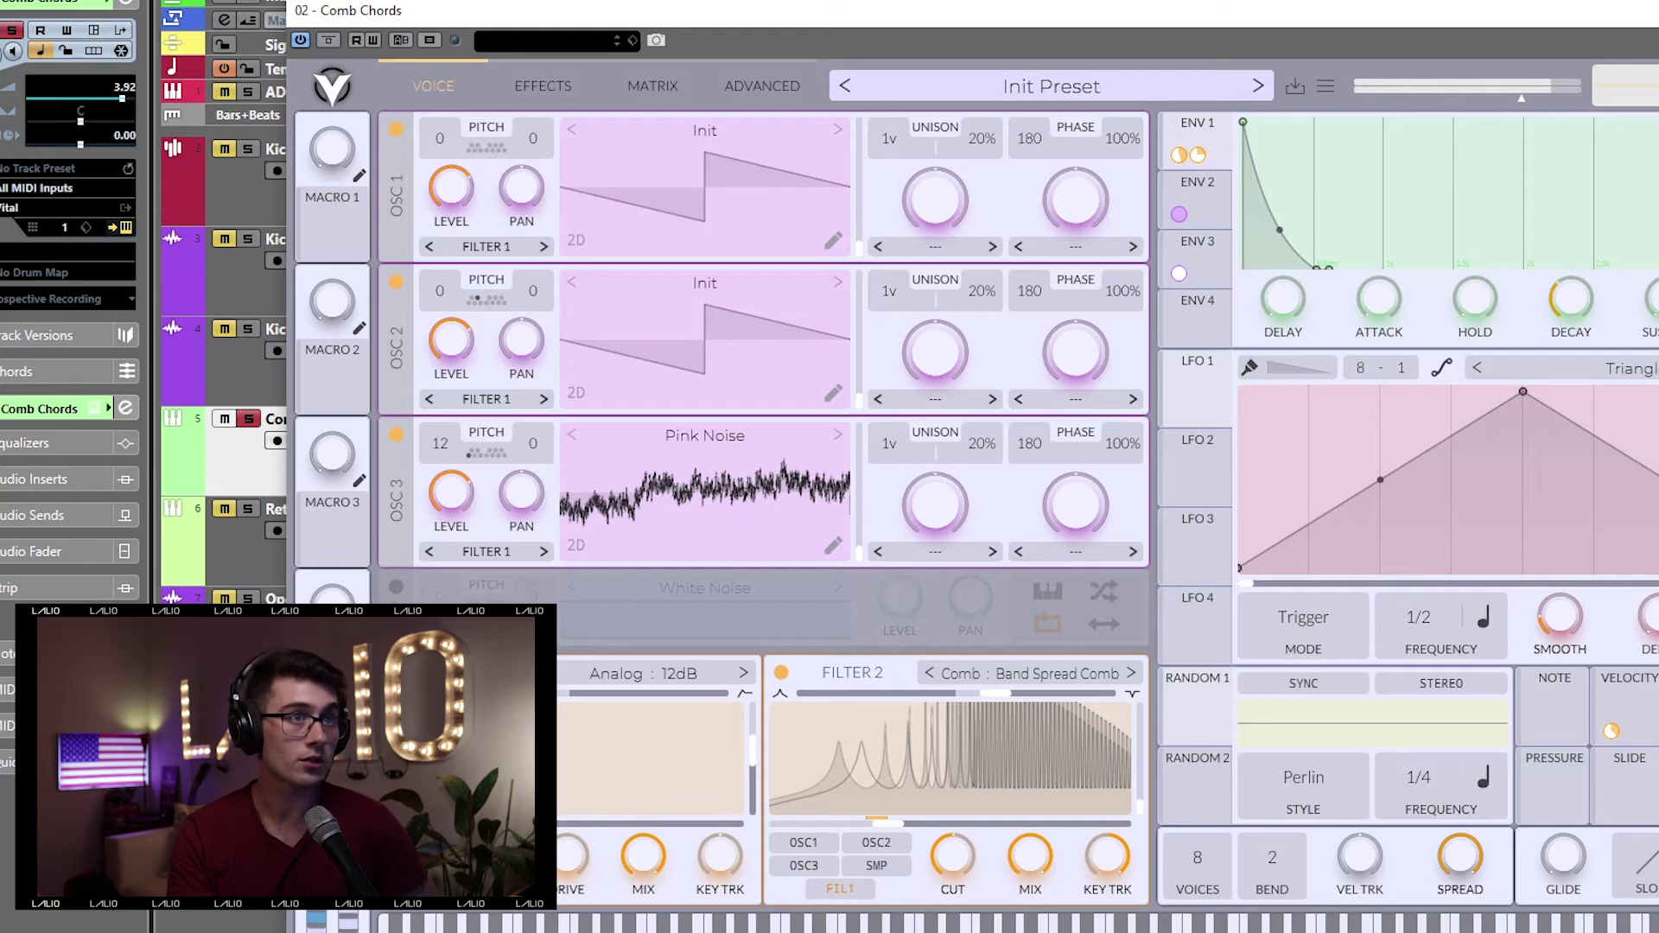
# Step: Close Vital, select the Retrologue track and play the full unsoloed arrangement
pyautogui.hotkey('ctrl', 'w')
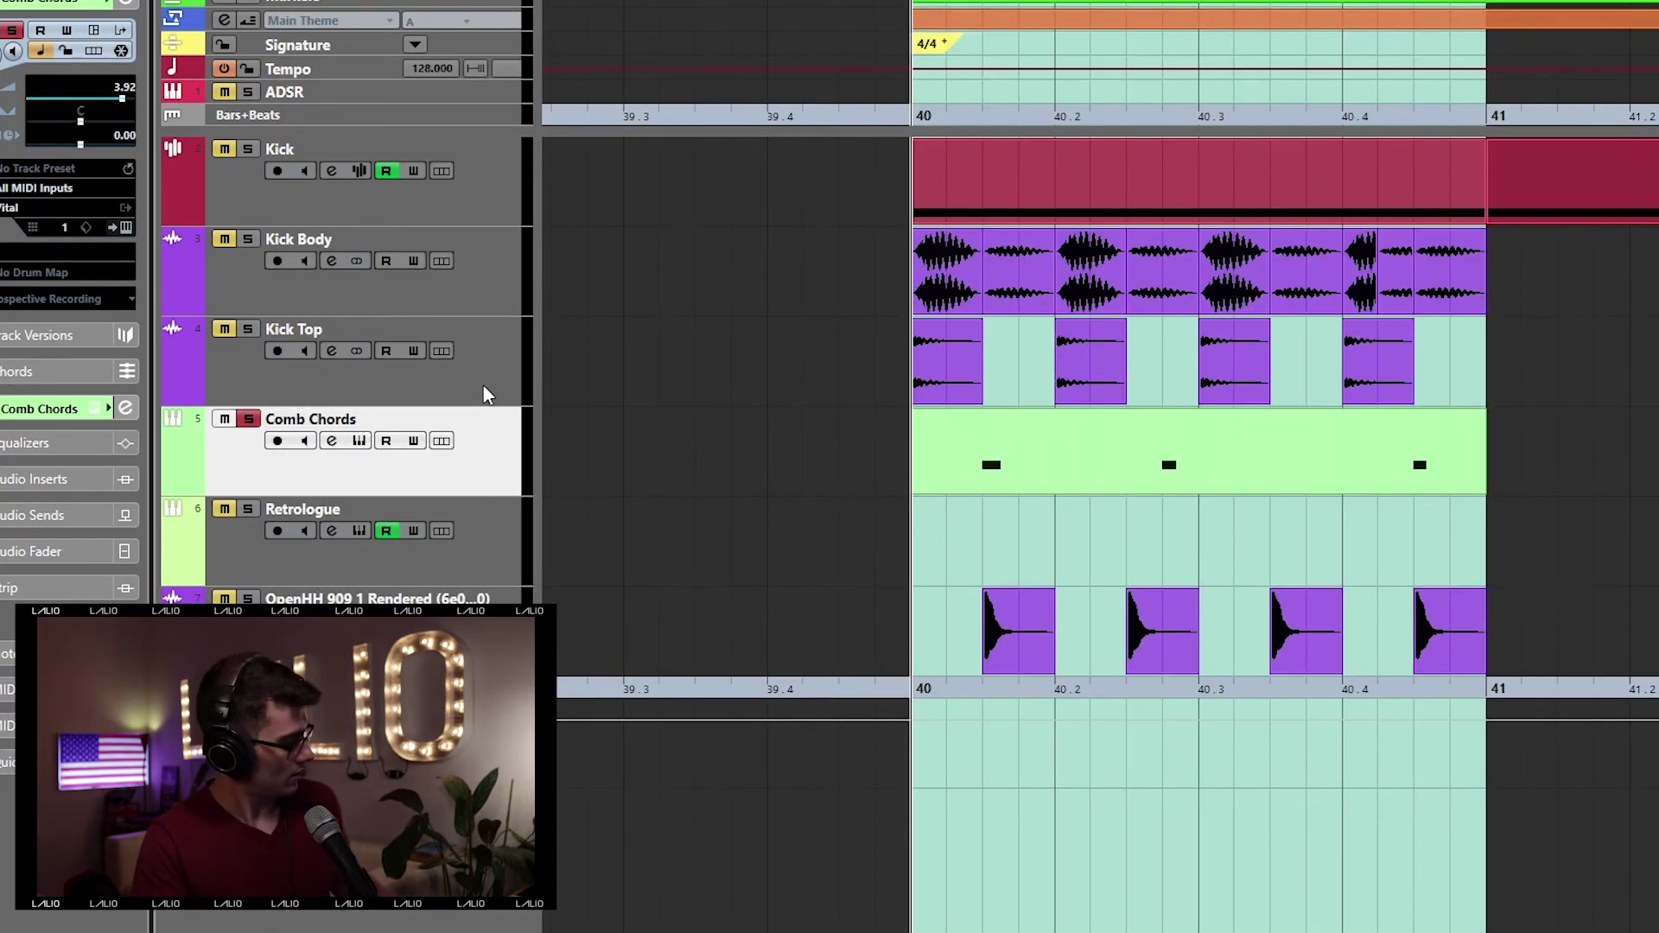
pyautogui.click(245, 550)
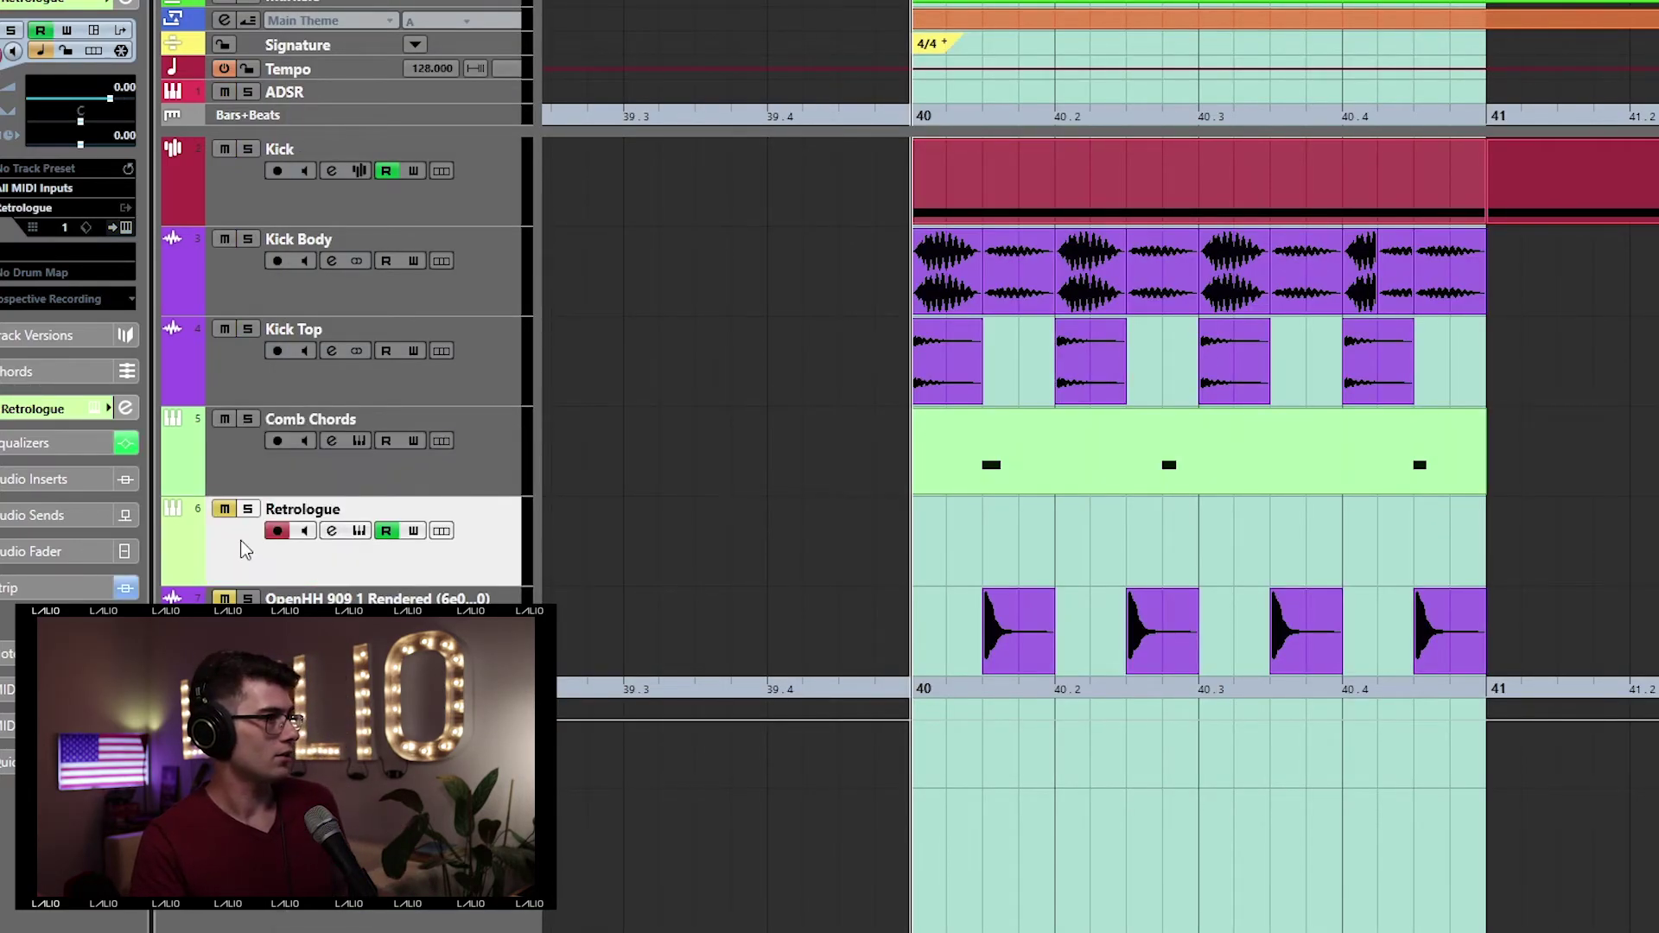
pyautogui.press('space')
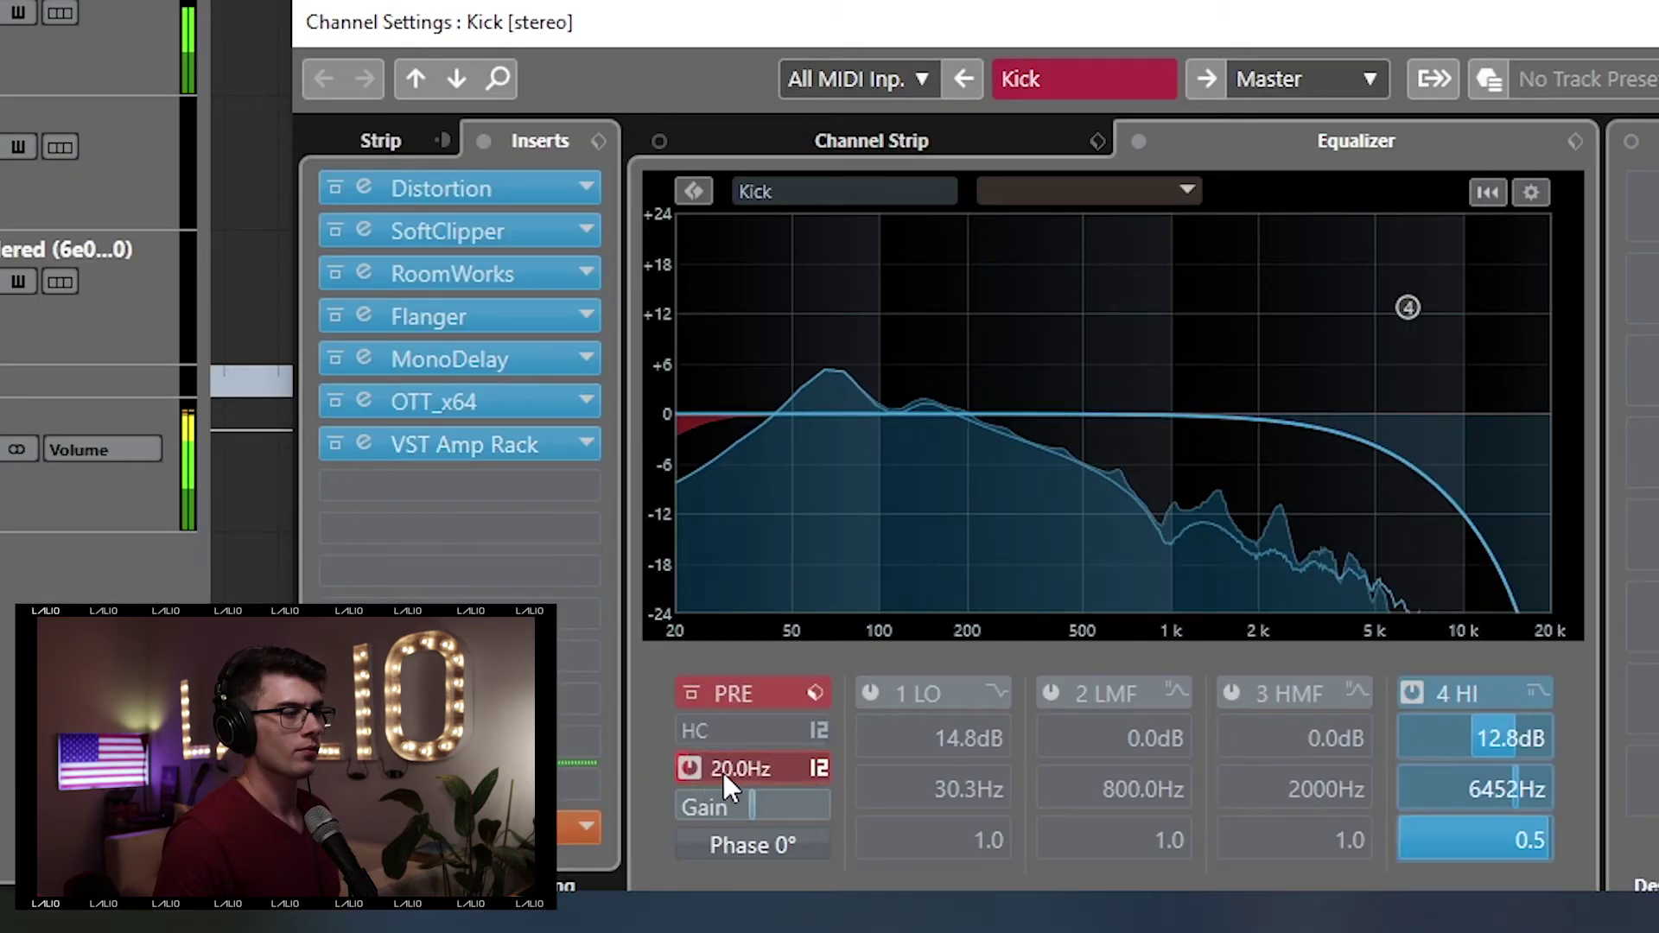
# Step: Sweep the Kick's pre-EQ low-cut frequency and A/B the PRE section bypass
pyautogui.scroll(15, 723, 772)
pyautogui.scroll(3, 723, 772)
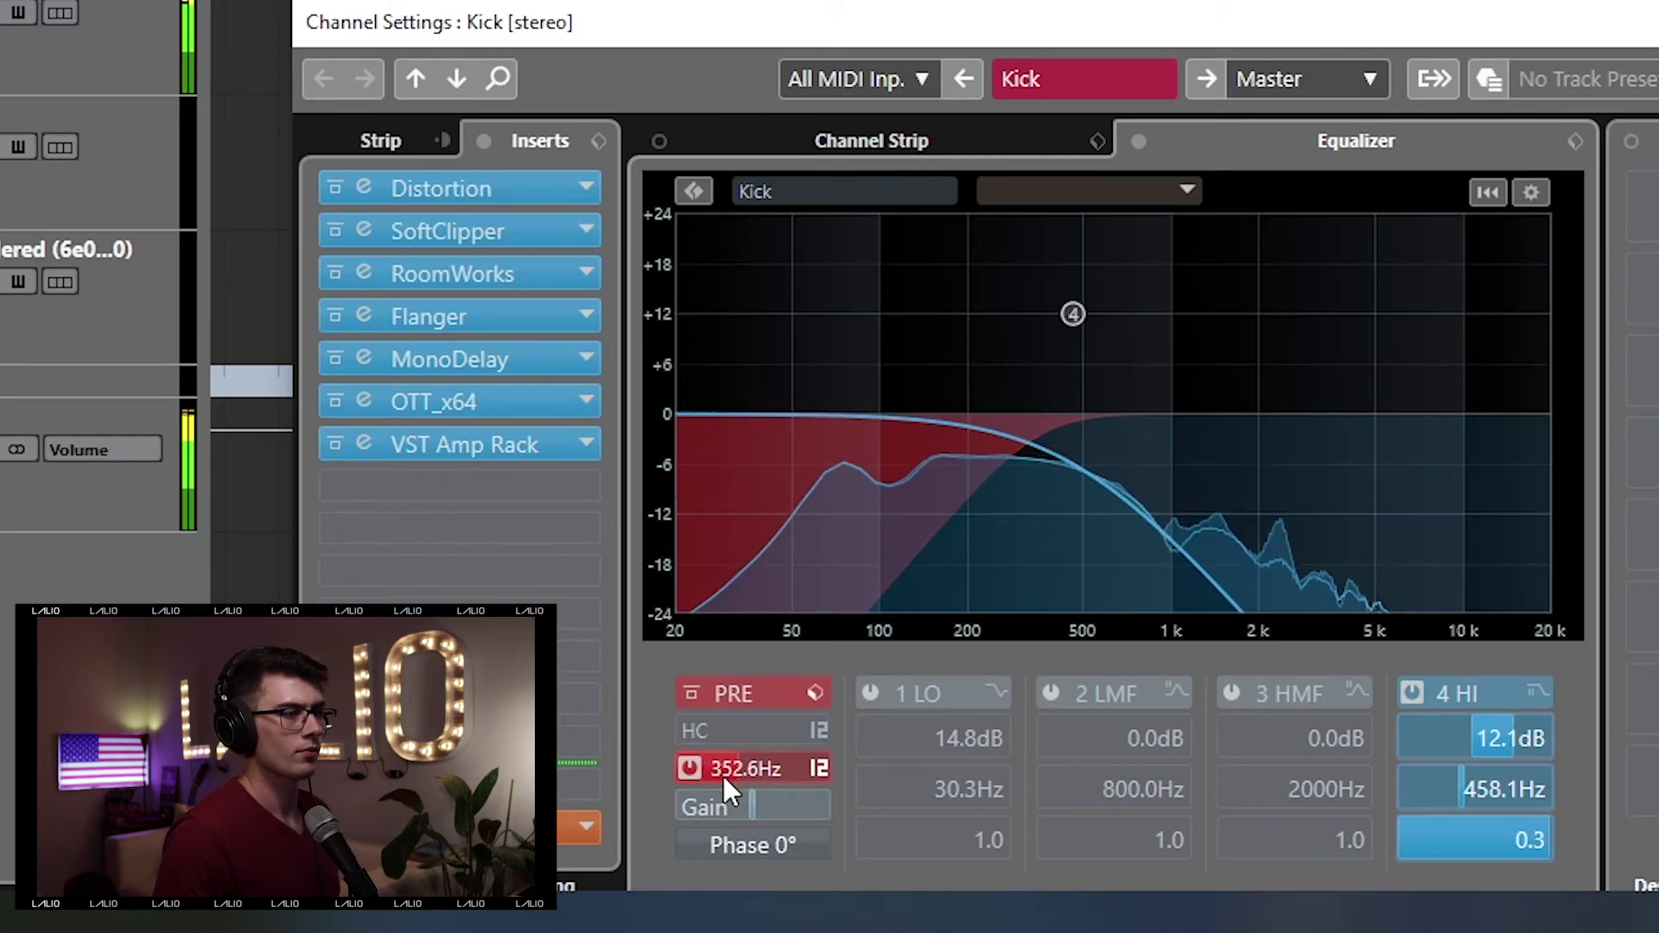
pyautogui.scroll(-5, 723, 776)
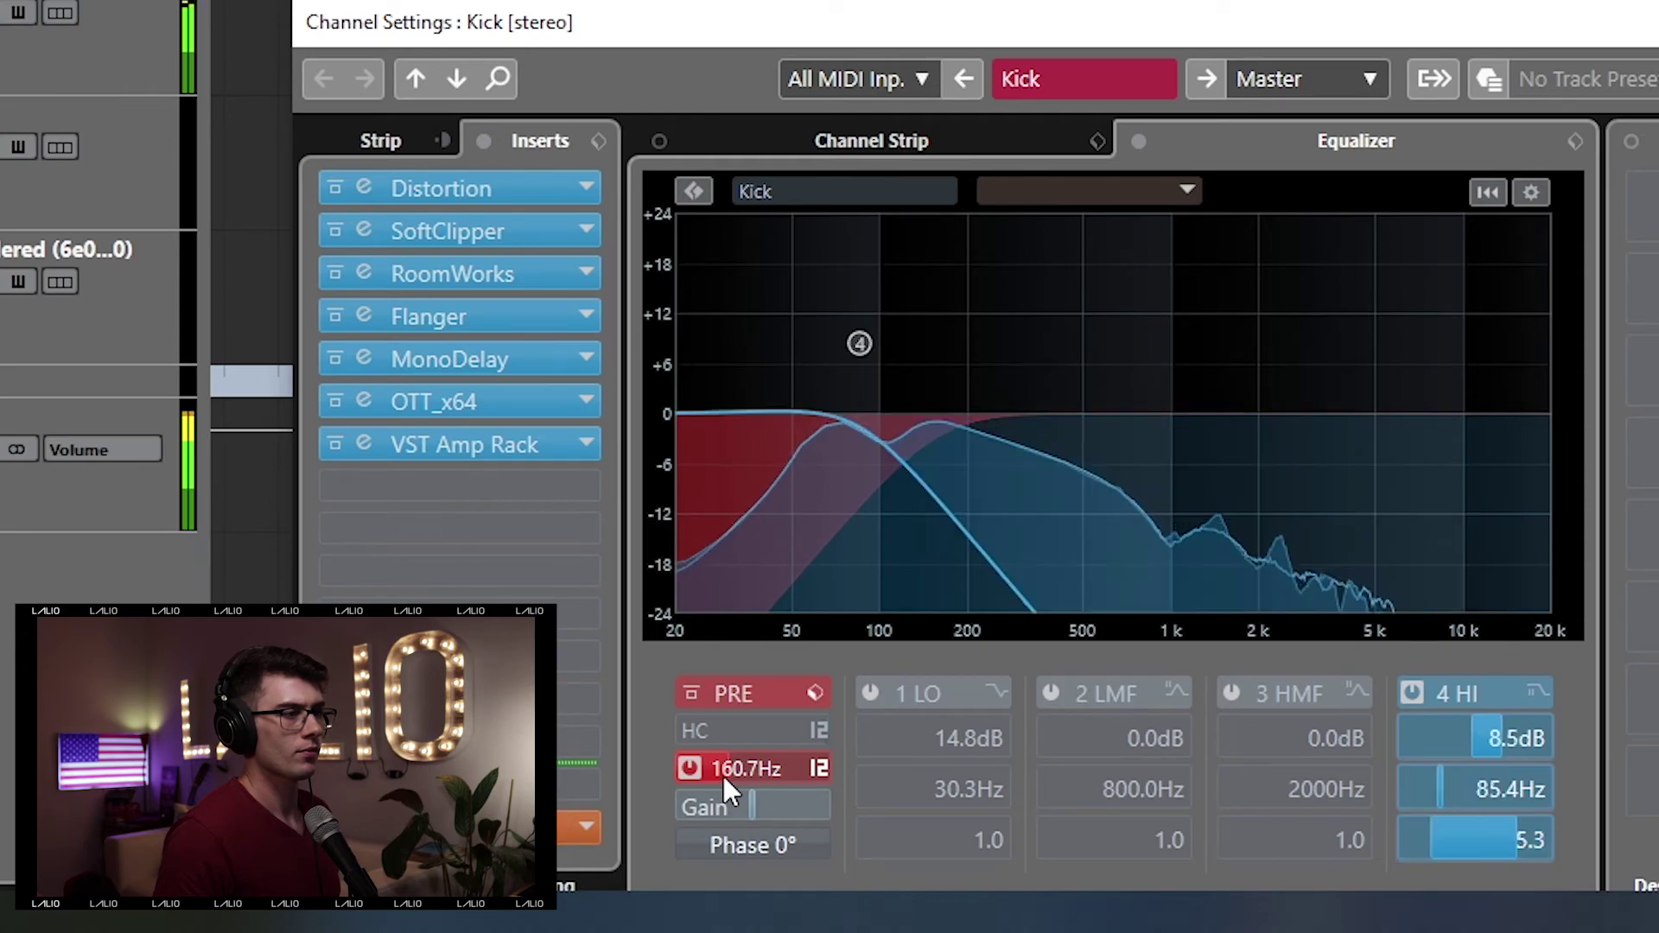
pyautogui.scroll(-2, 723, 775)
pyautogui.scroll(-1, 723, 776)
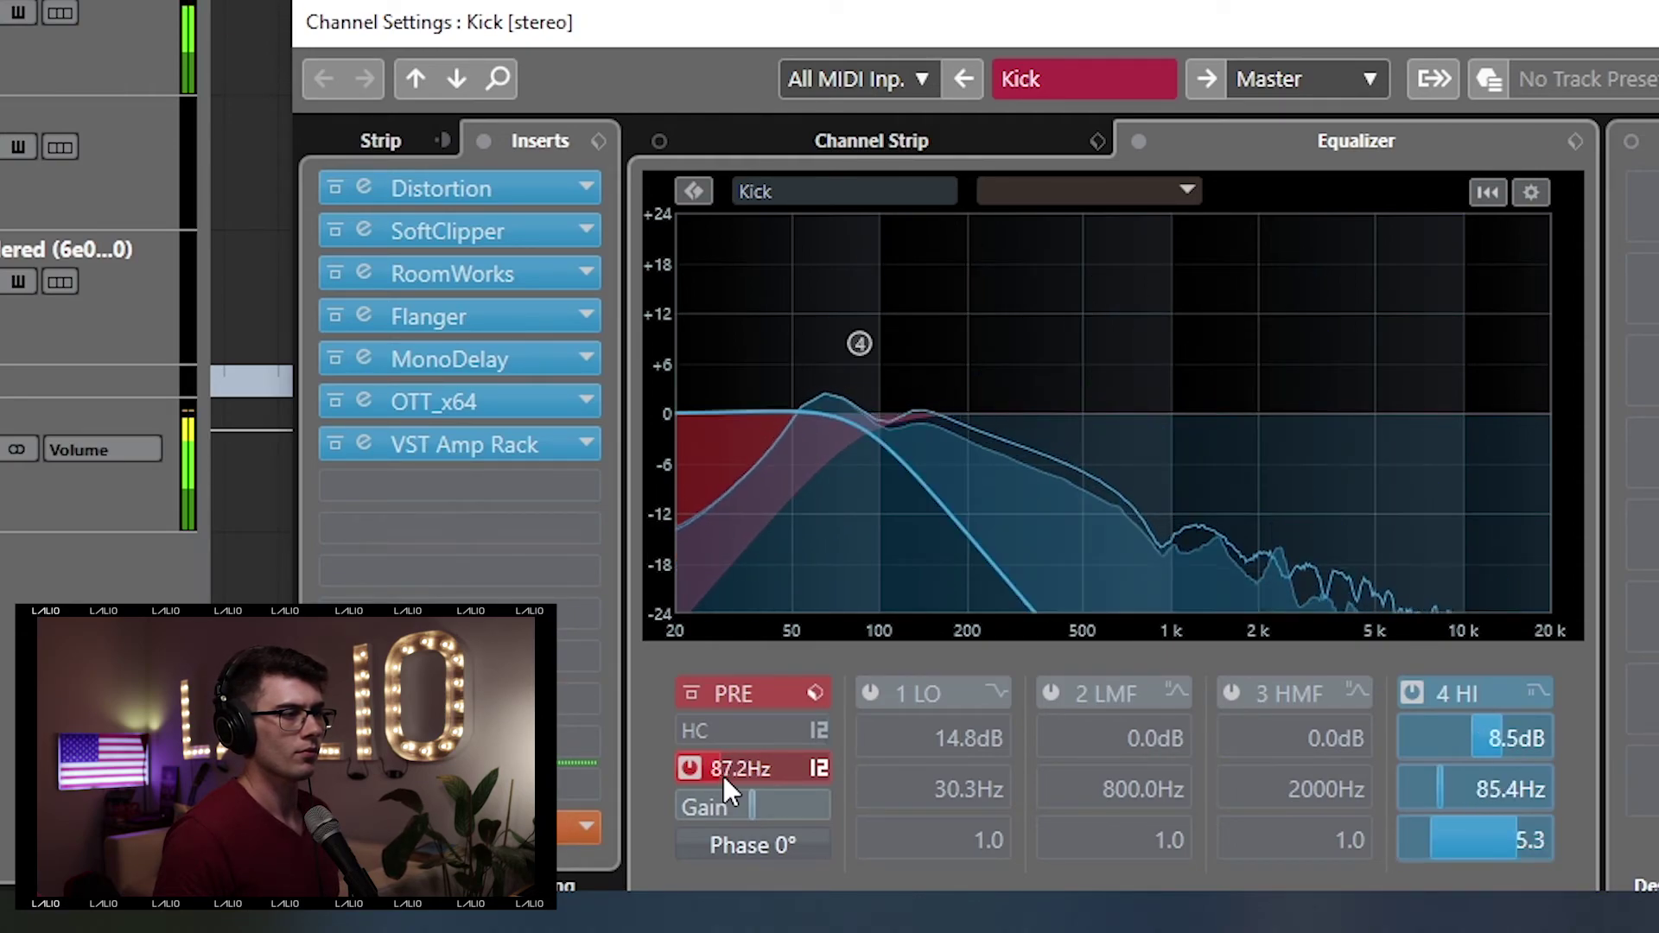
pyautogui.click(687, 700)
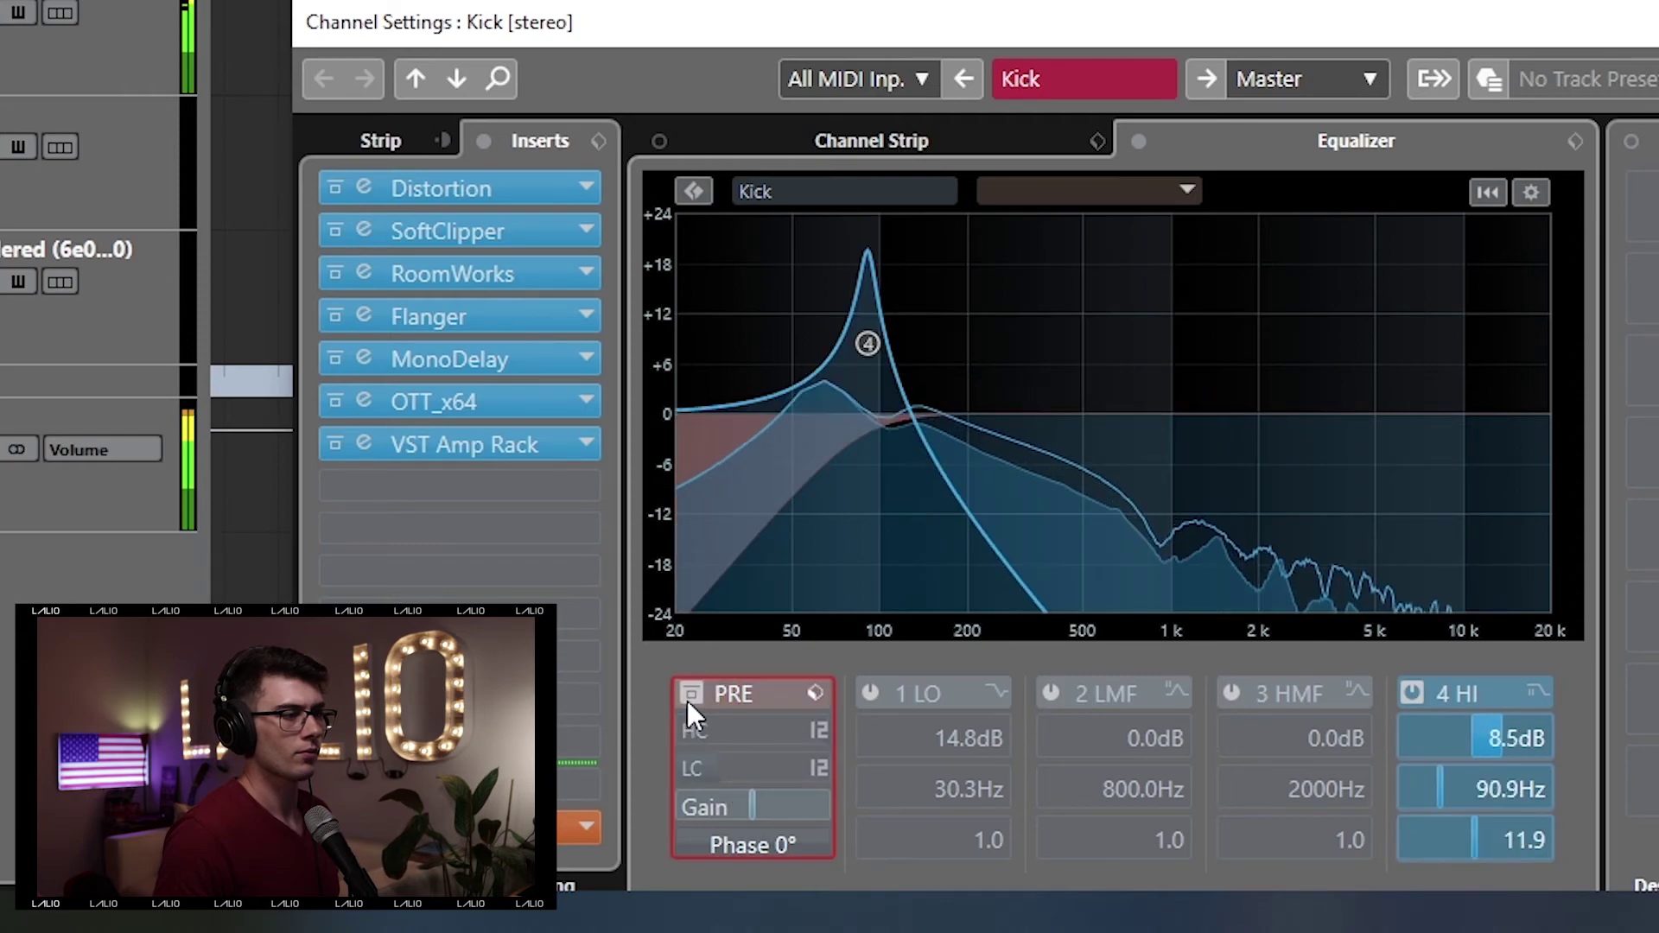
pyautogui.click(688, 702)
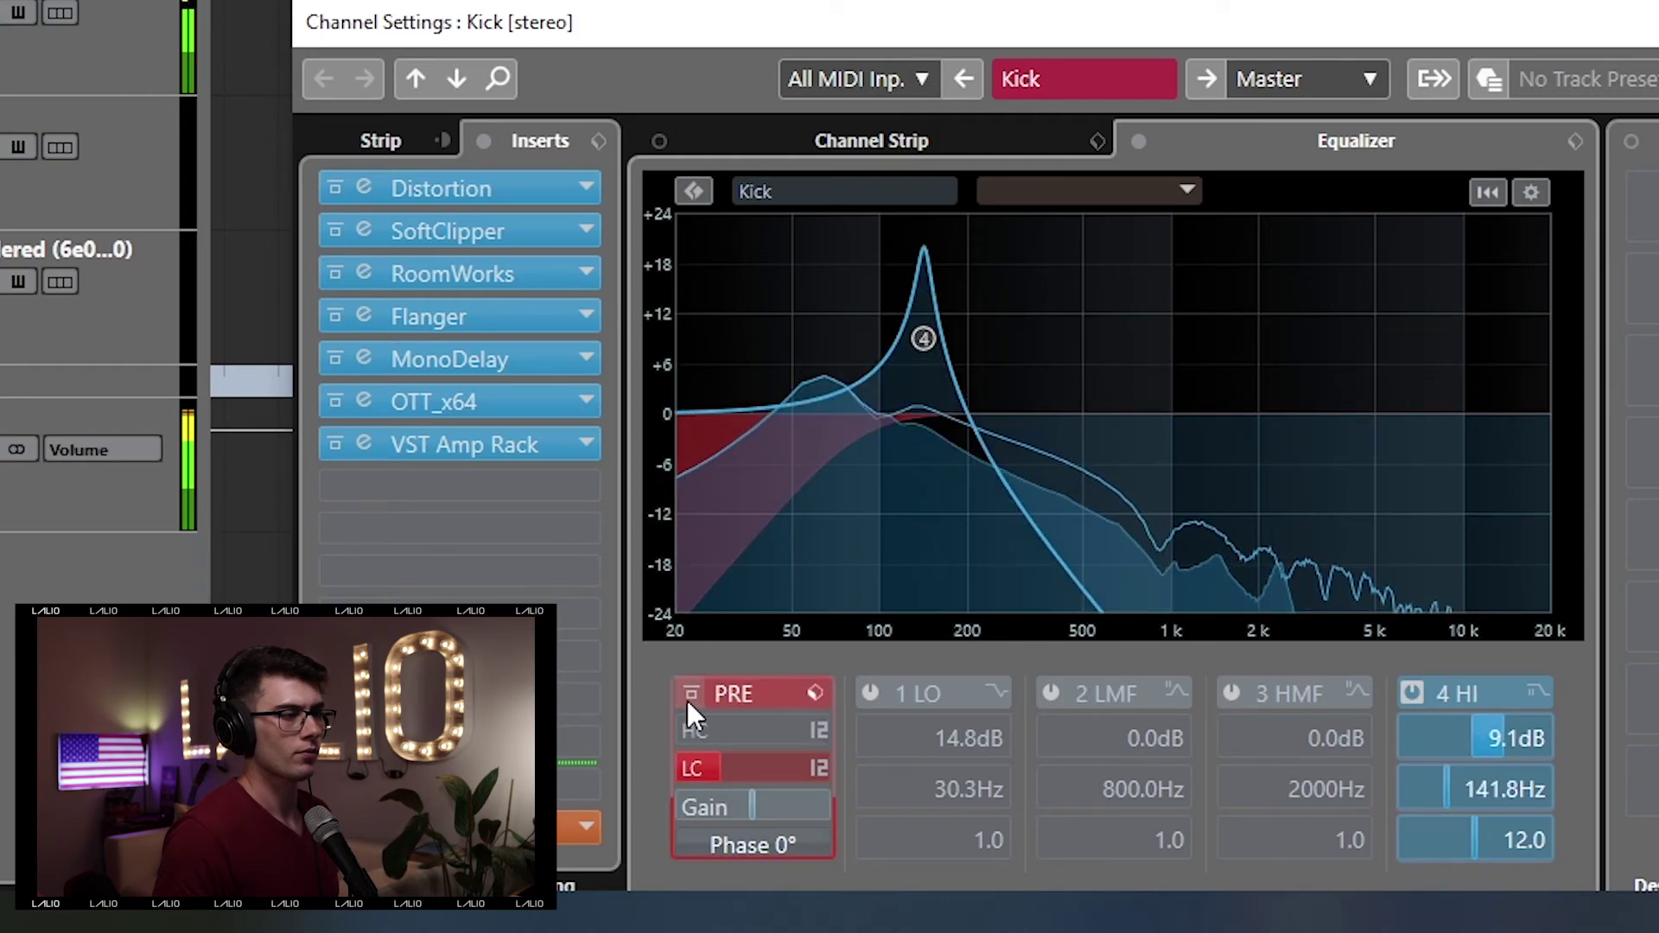
# Step: Raise the low-cut frequency again, then switch the low cut off
pyautogui.scroll(5, 728, 770)
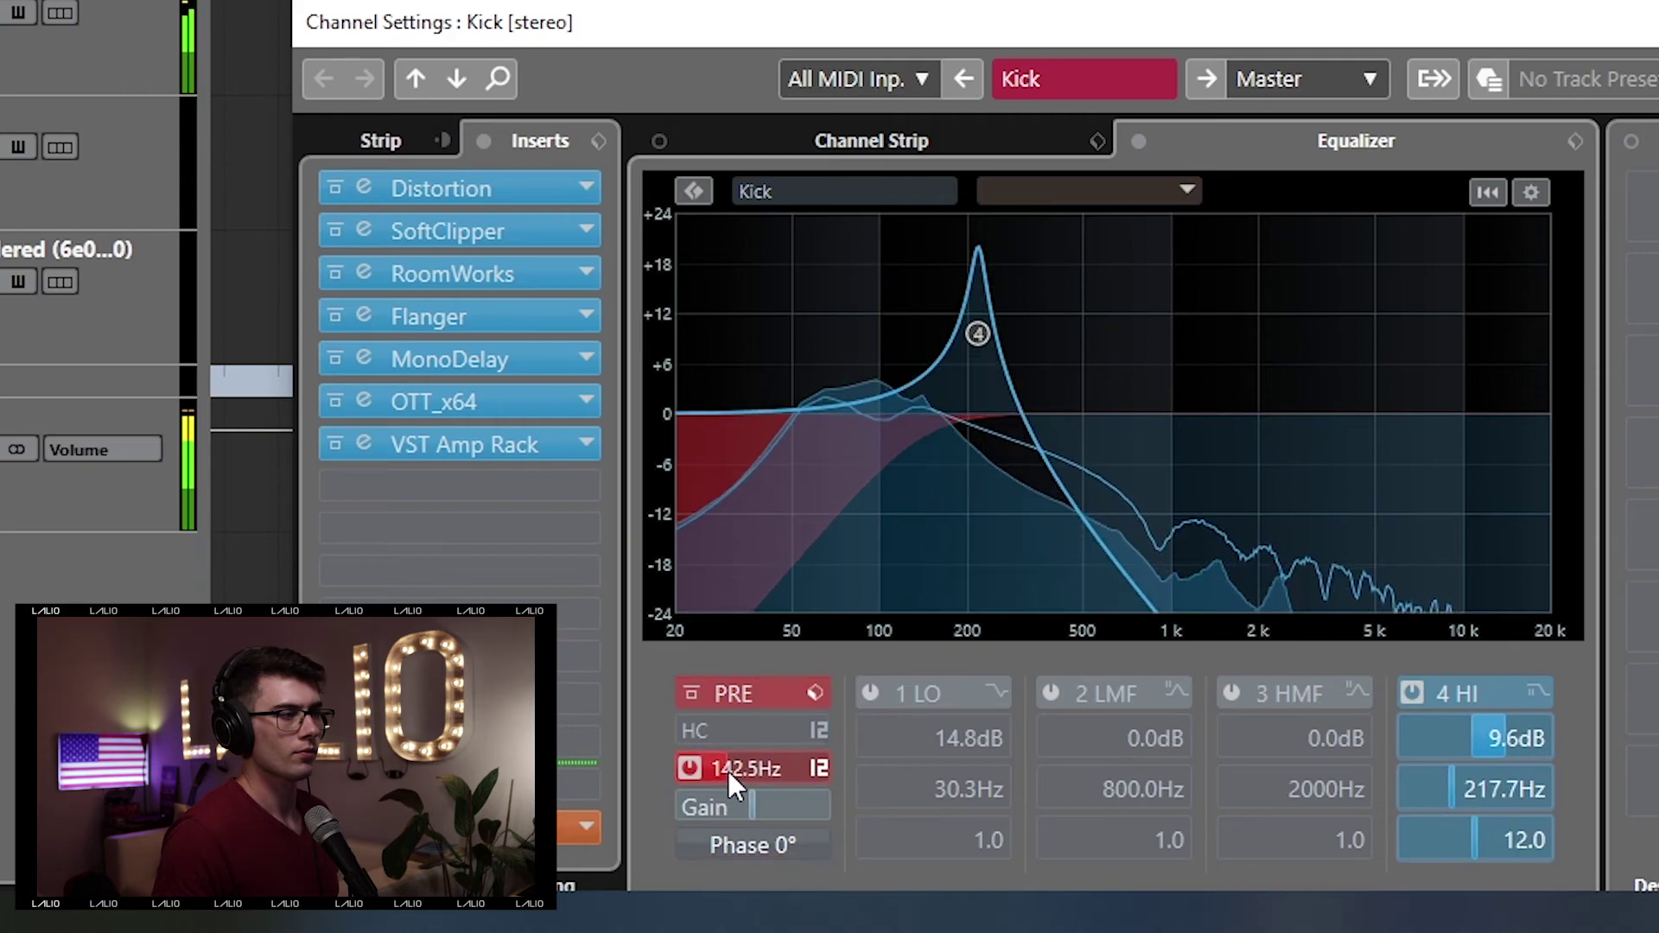
pyautogui.scroll(5, 728, 770)
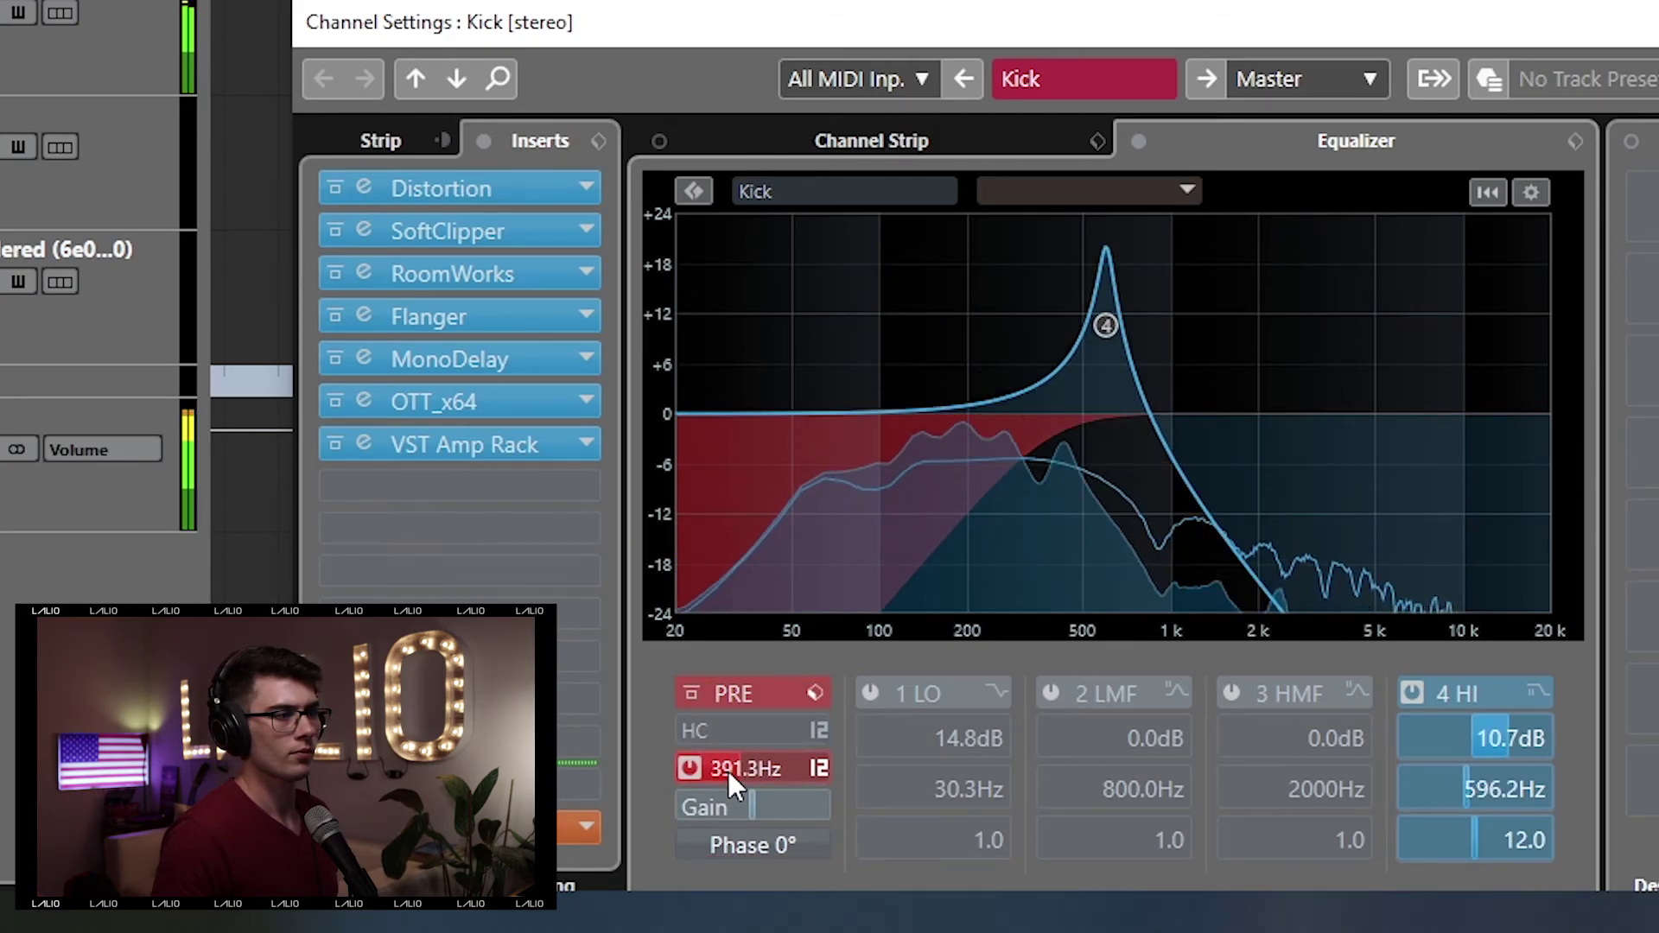
pyautogui.scroll(5, 728, 771)
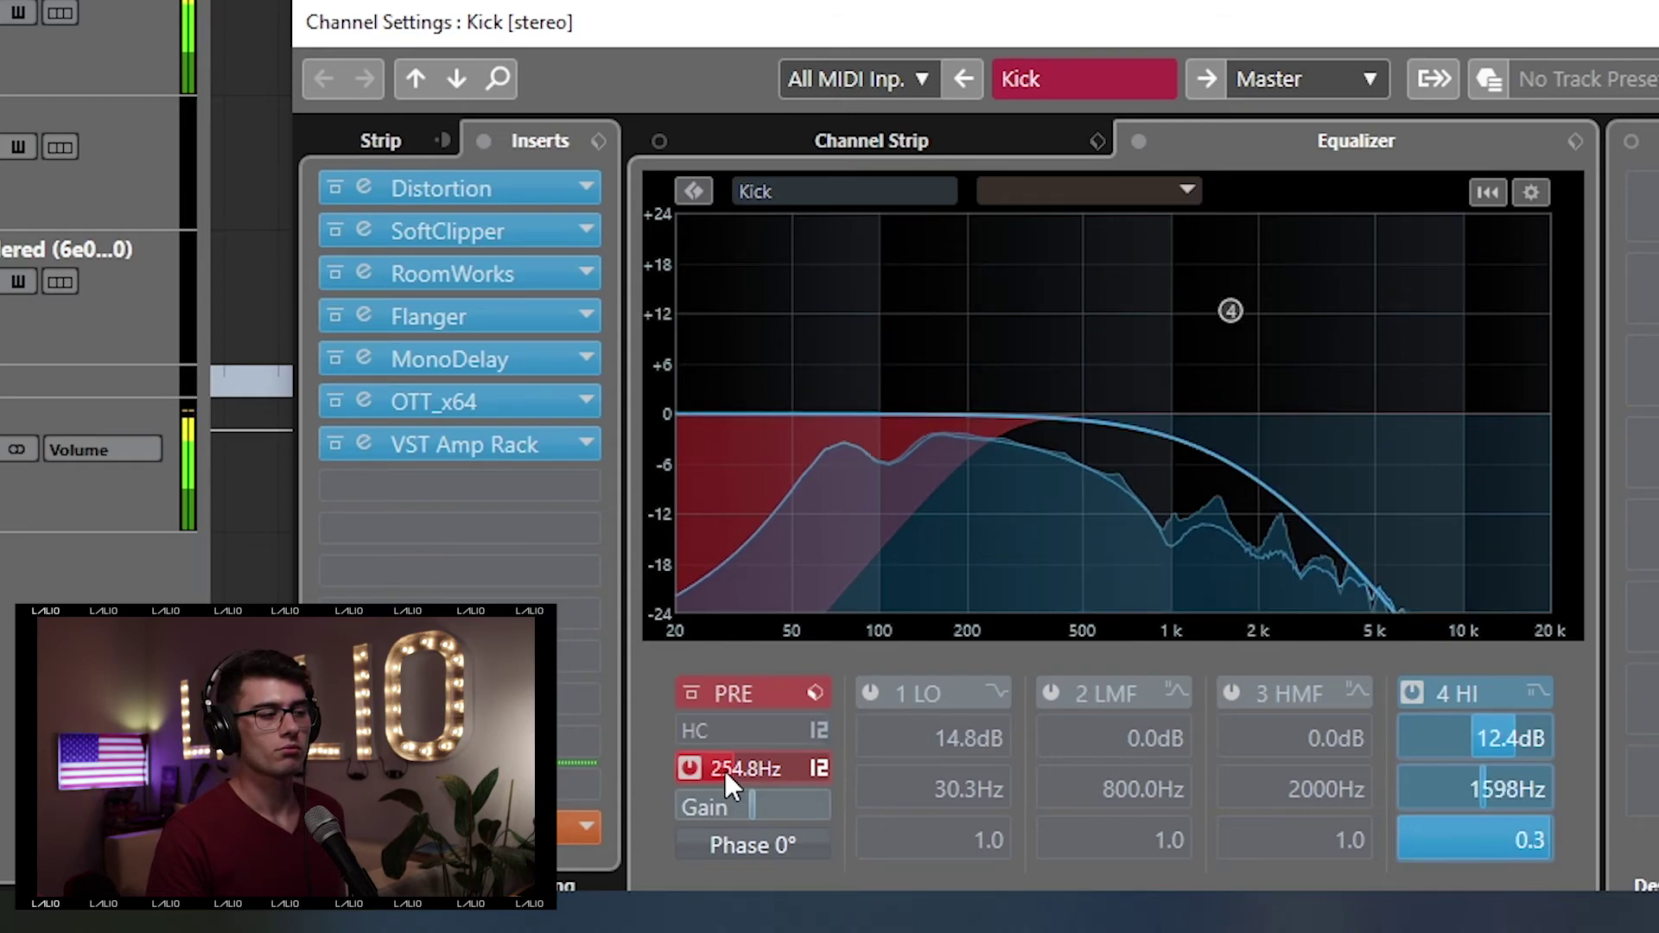
pyautogui.click(680, 769)
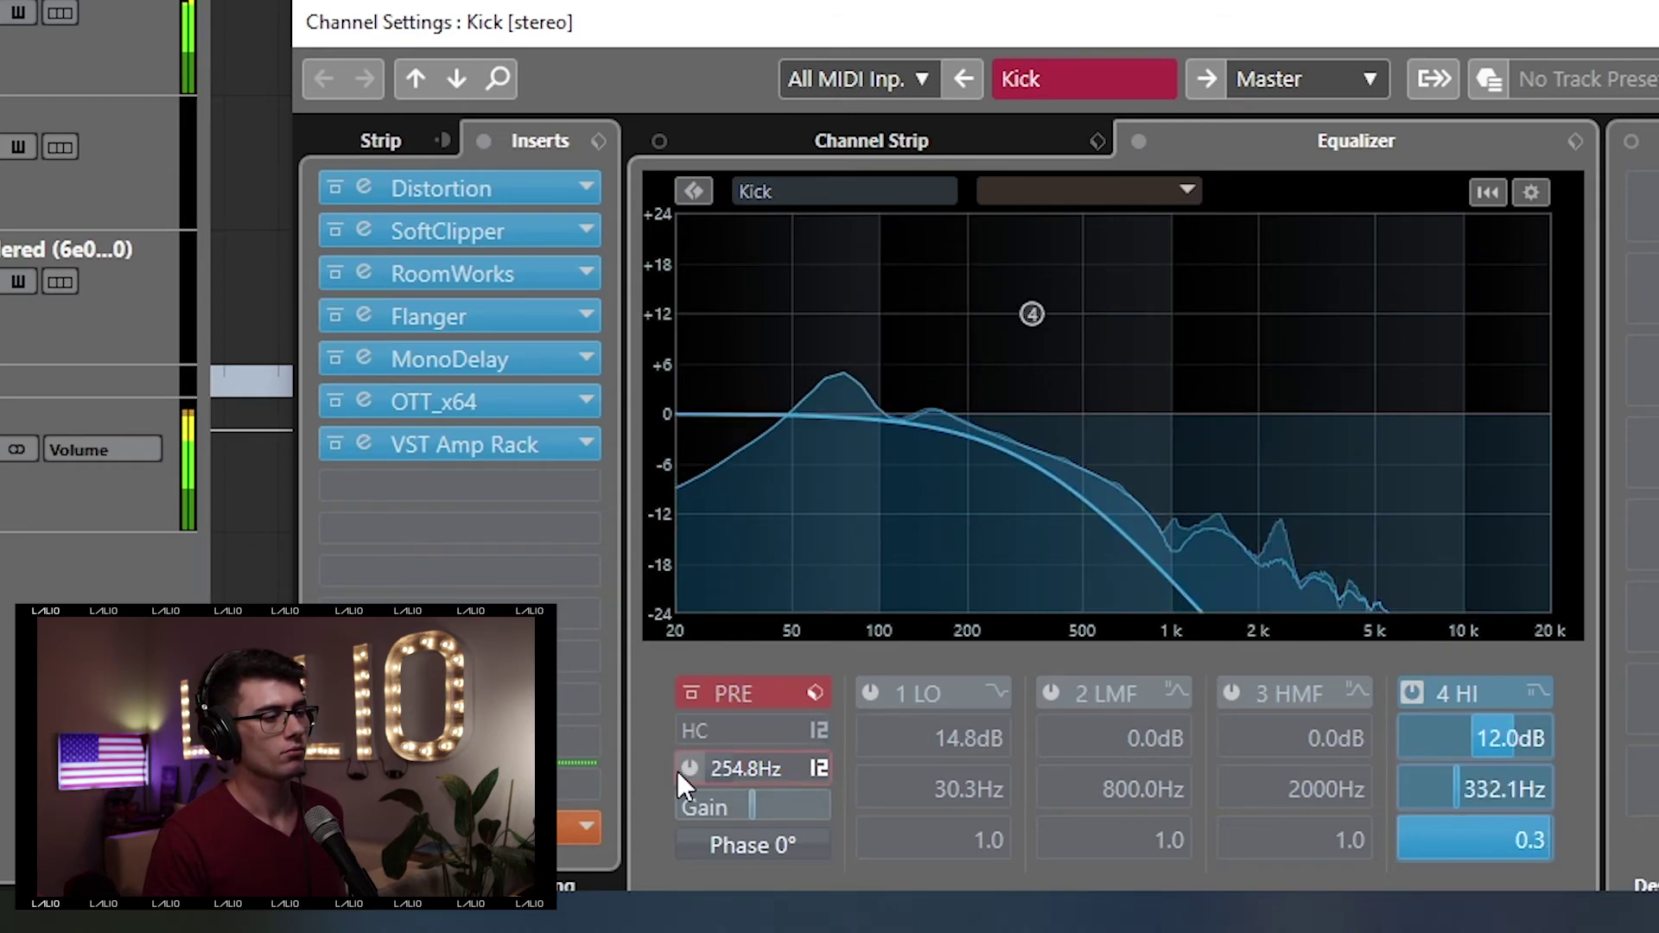
pyautogui.click(705, 766)
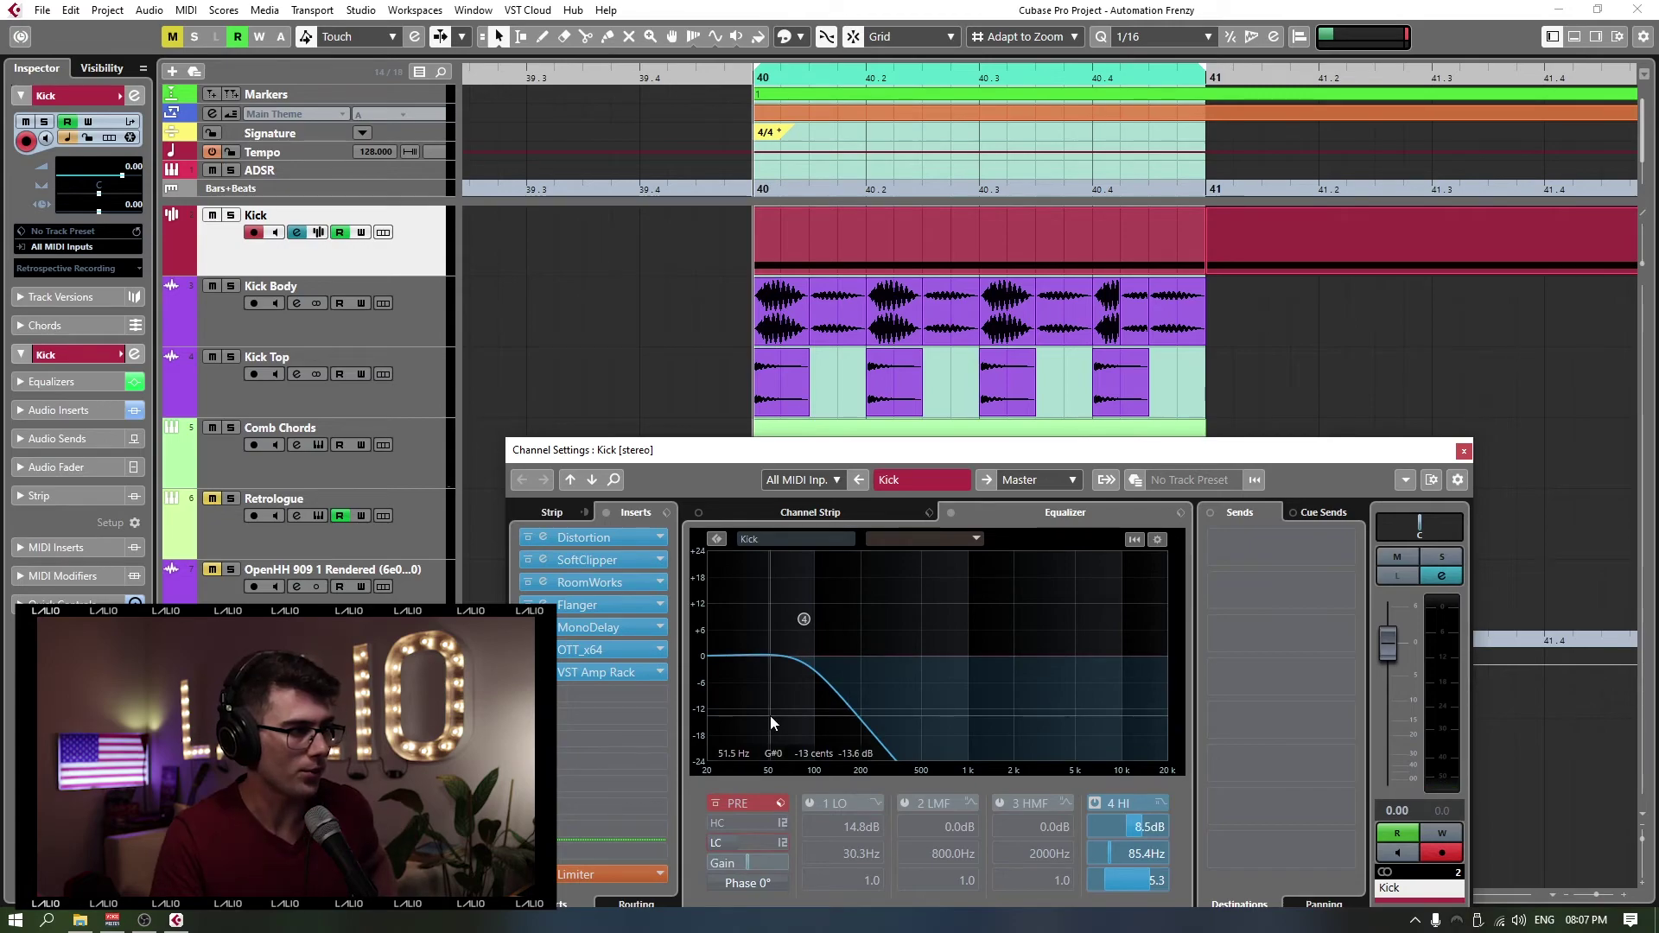
# Step: A/B the Kick's pre-EQ low cut at 840.6 Hz during playback, then close its channel settings
pyautogui.press('space')
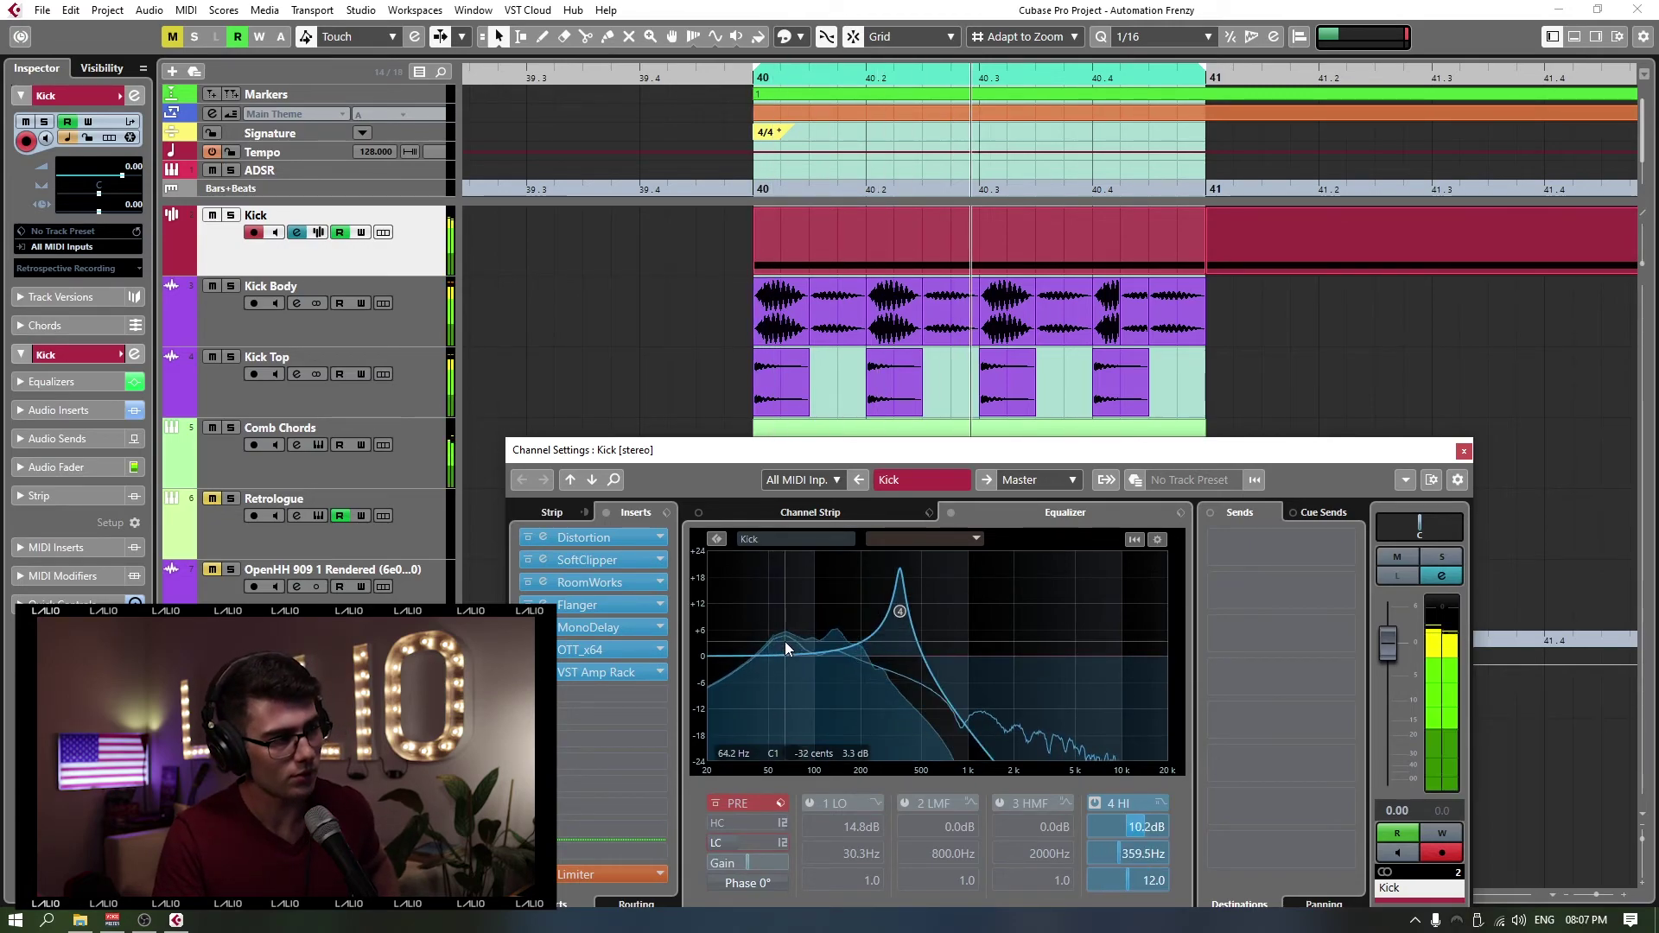
pyautogui.press('space')
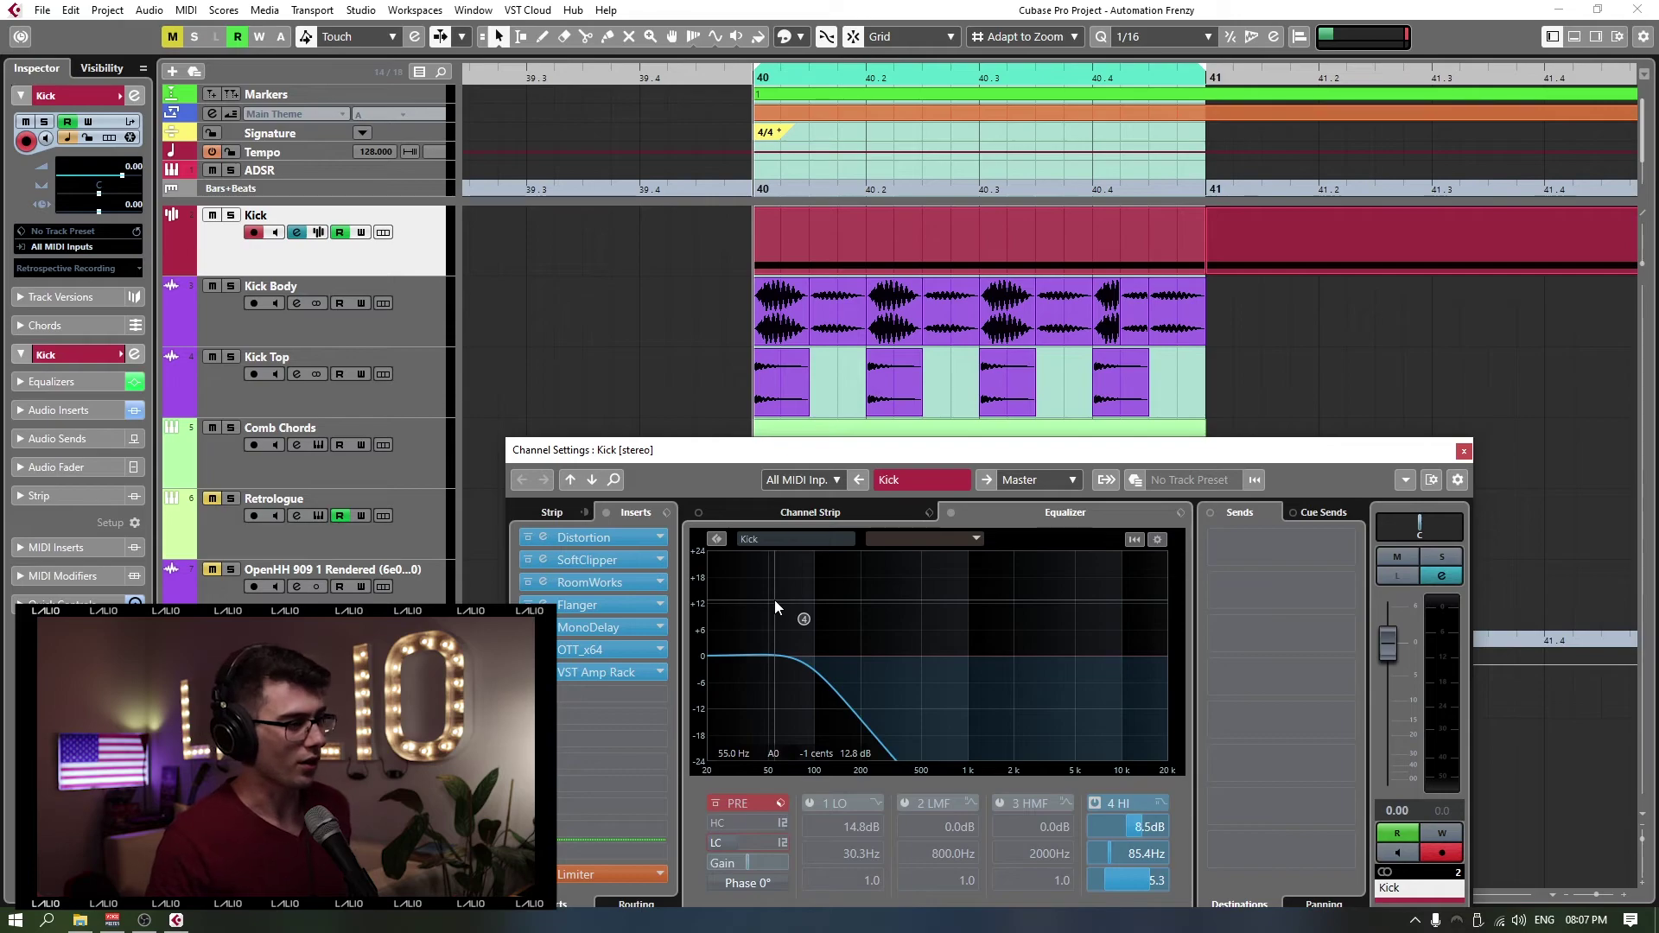
pyautogui.click(708, 844)
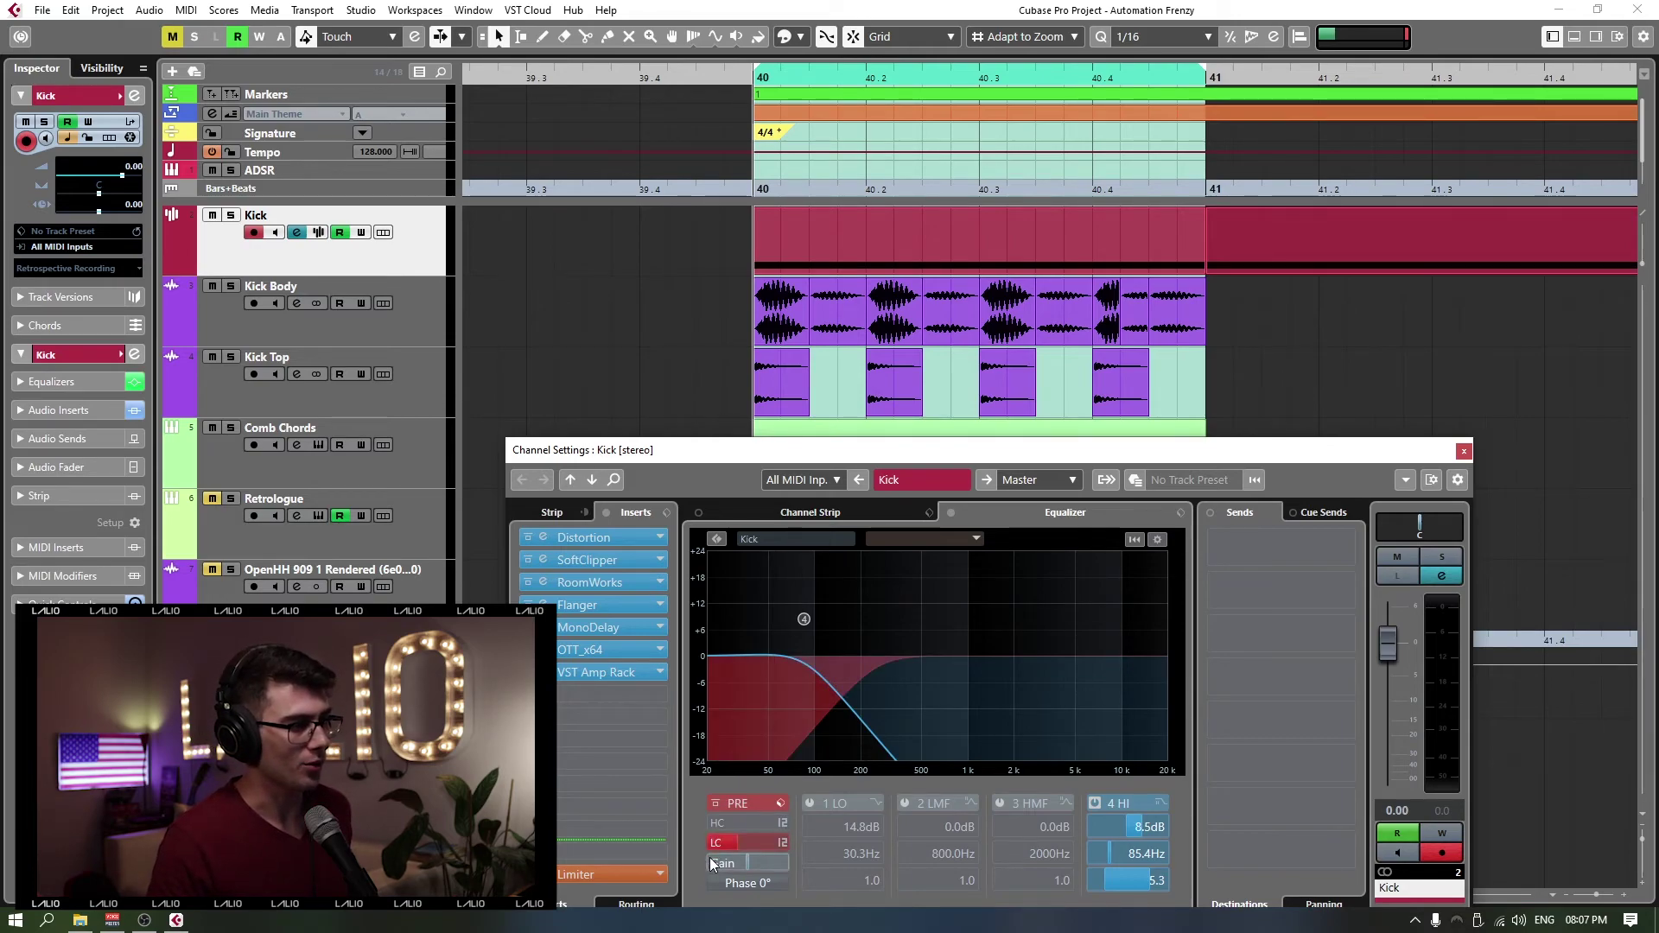
pyautogui.scroll(6, 723, 847)
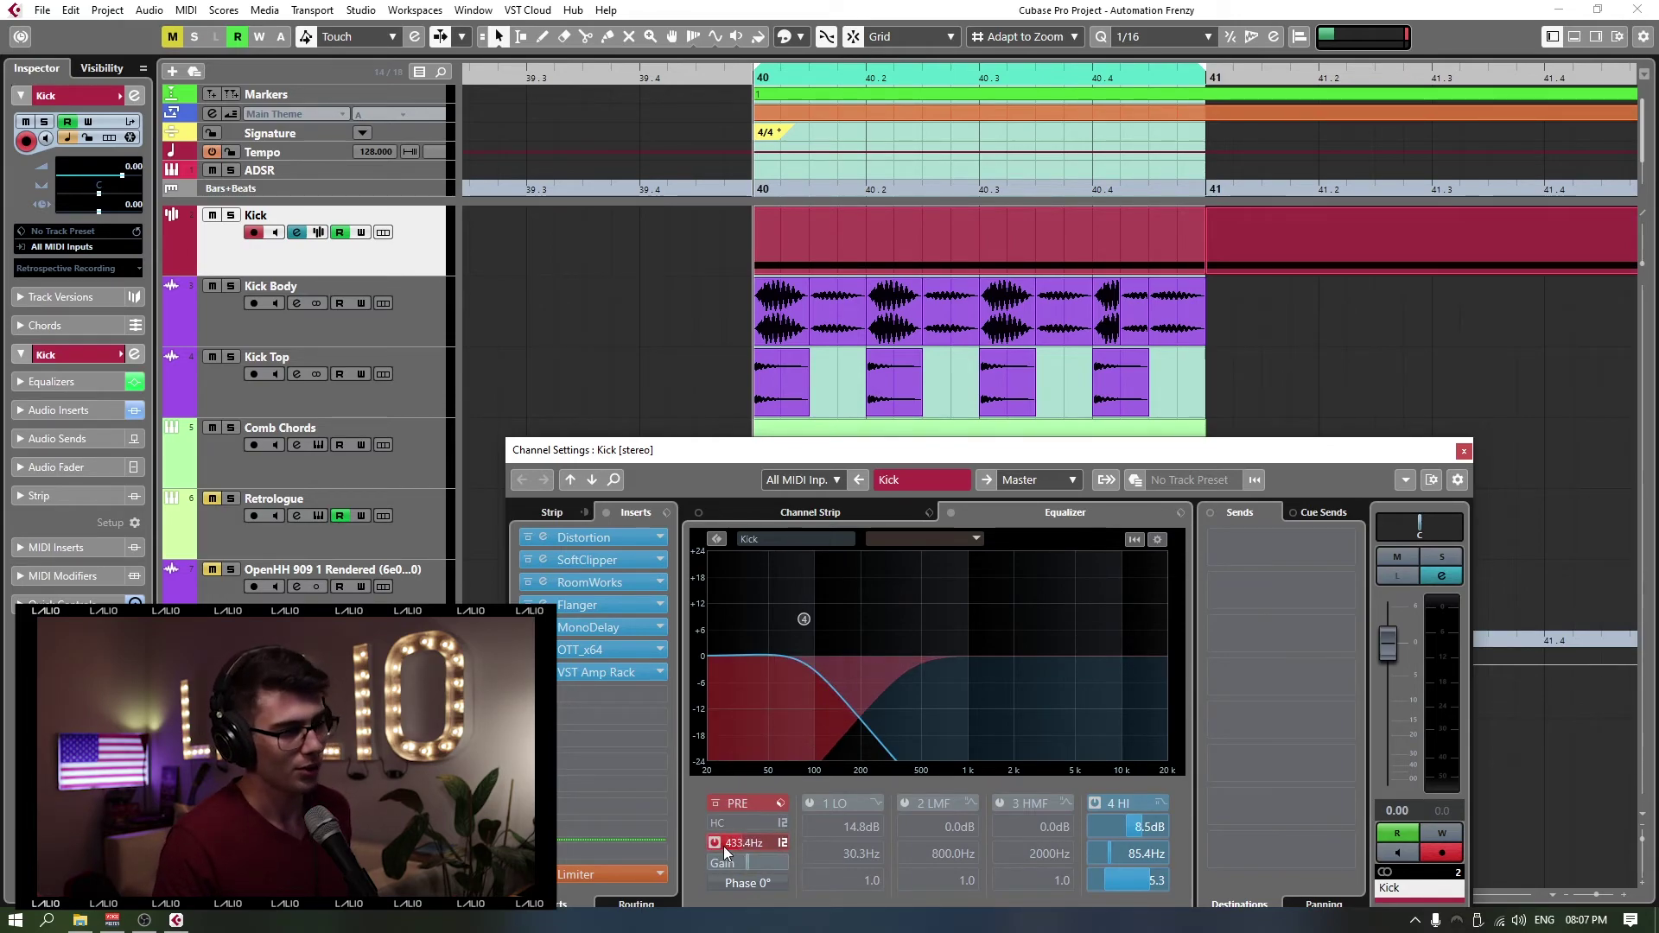
pyautogui.press('space')
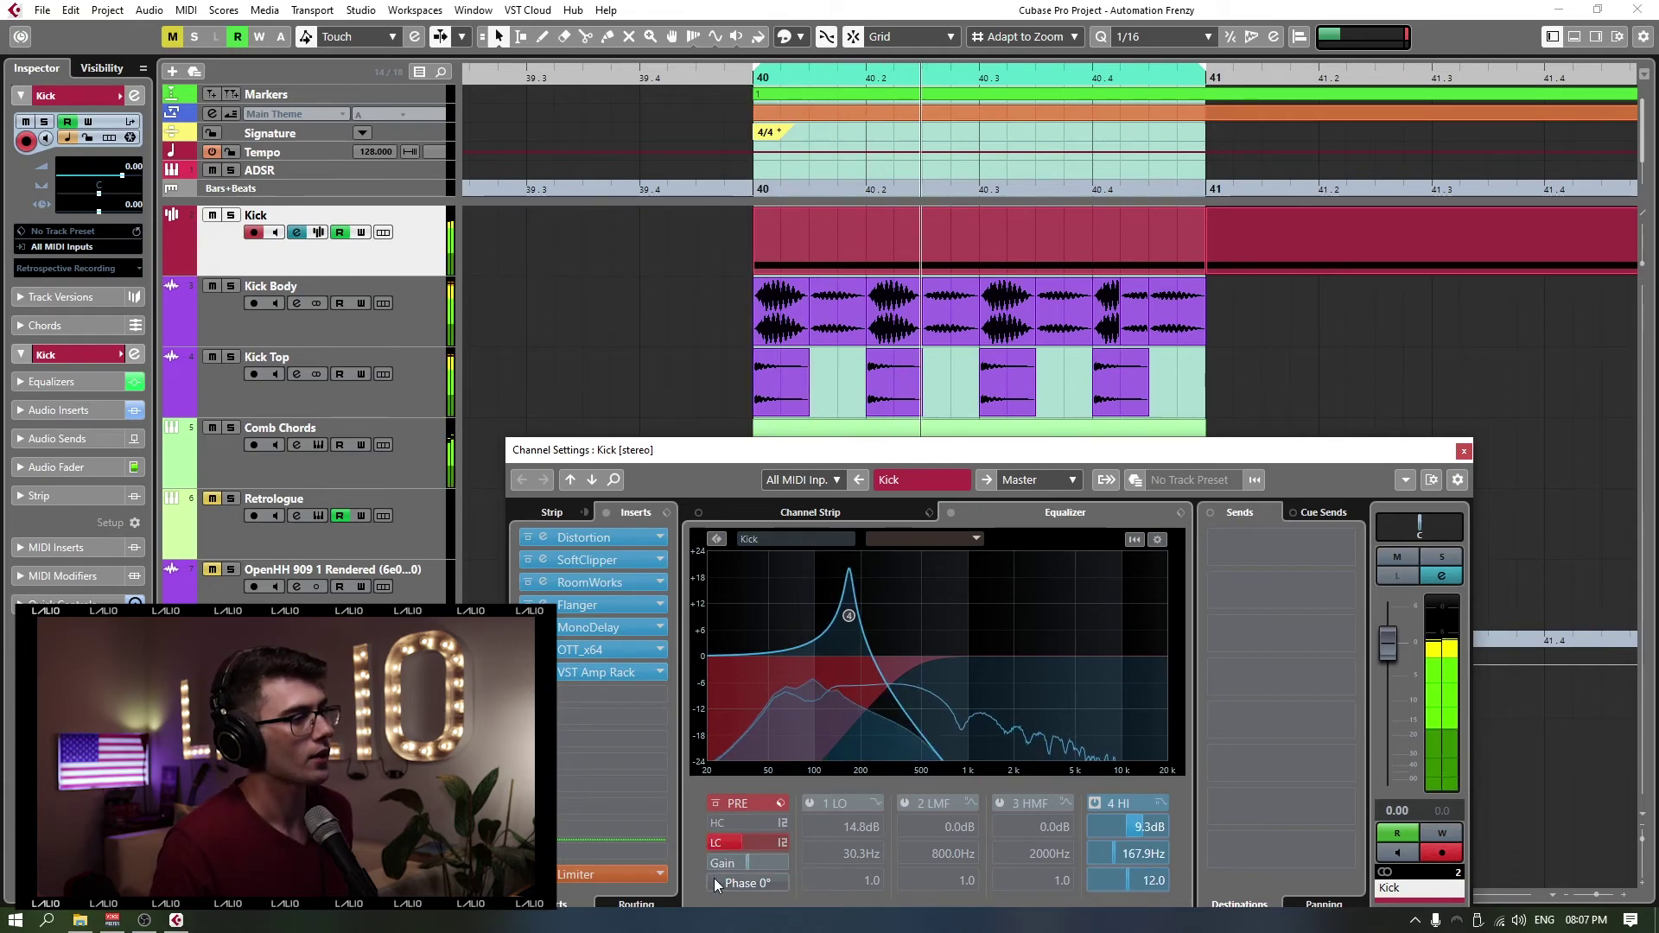
pyautogui.scroll(7, 742, 842)
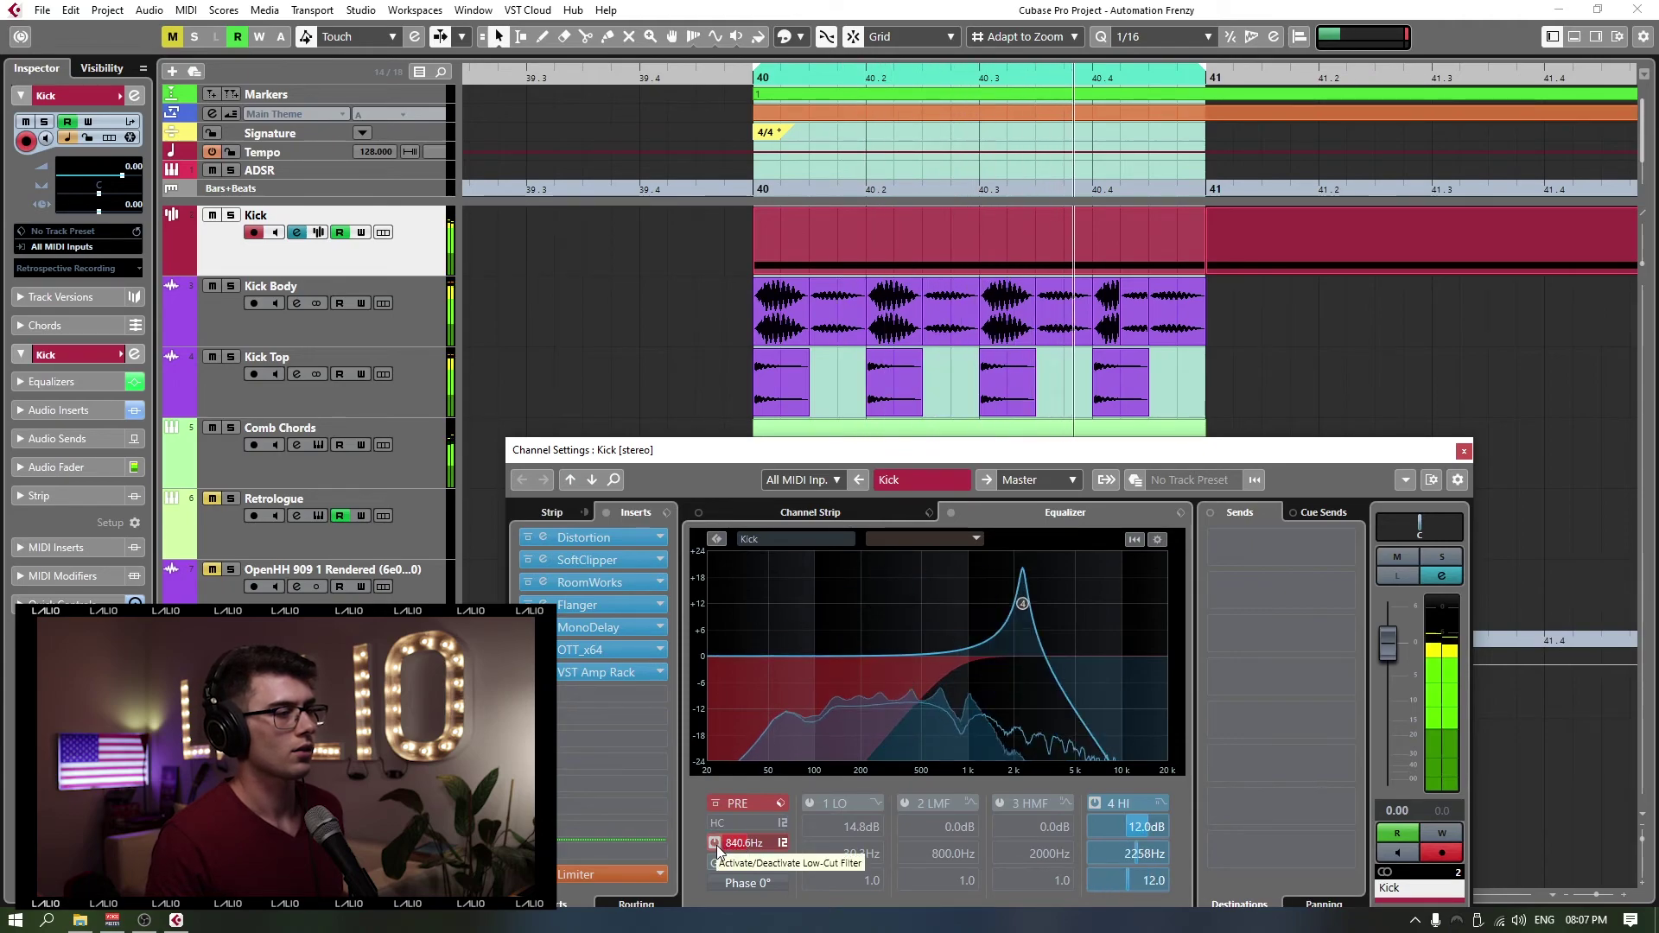
pyautogui.click(715, 842)
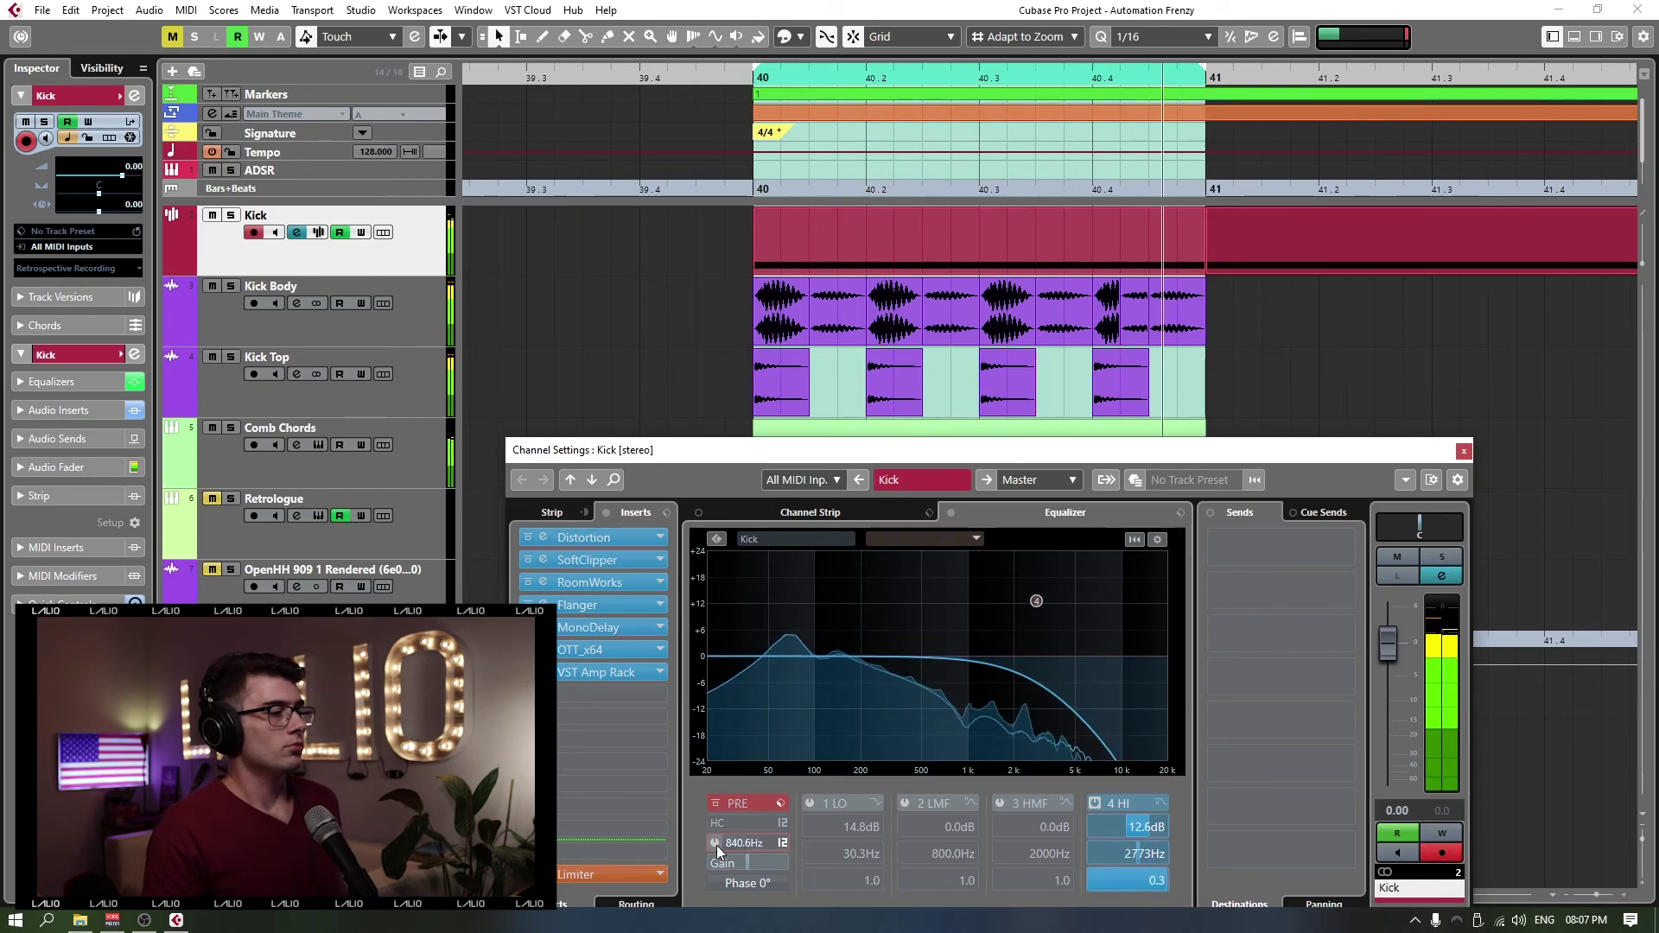
pyautogui.click(715, 842)
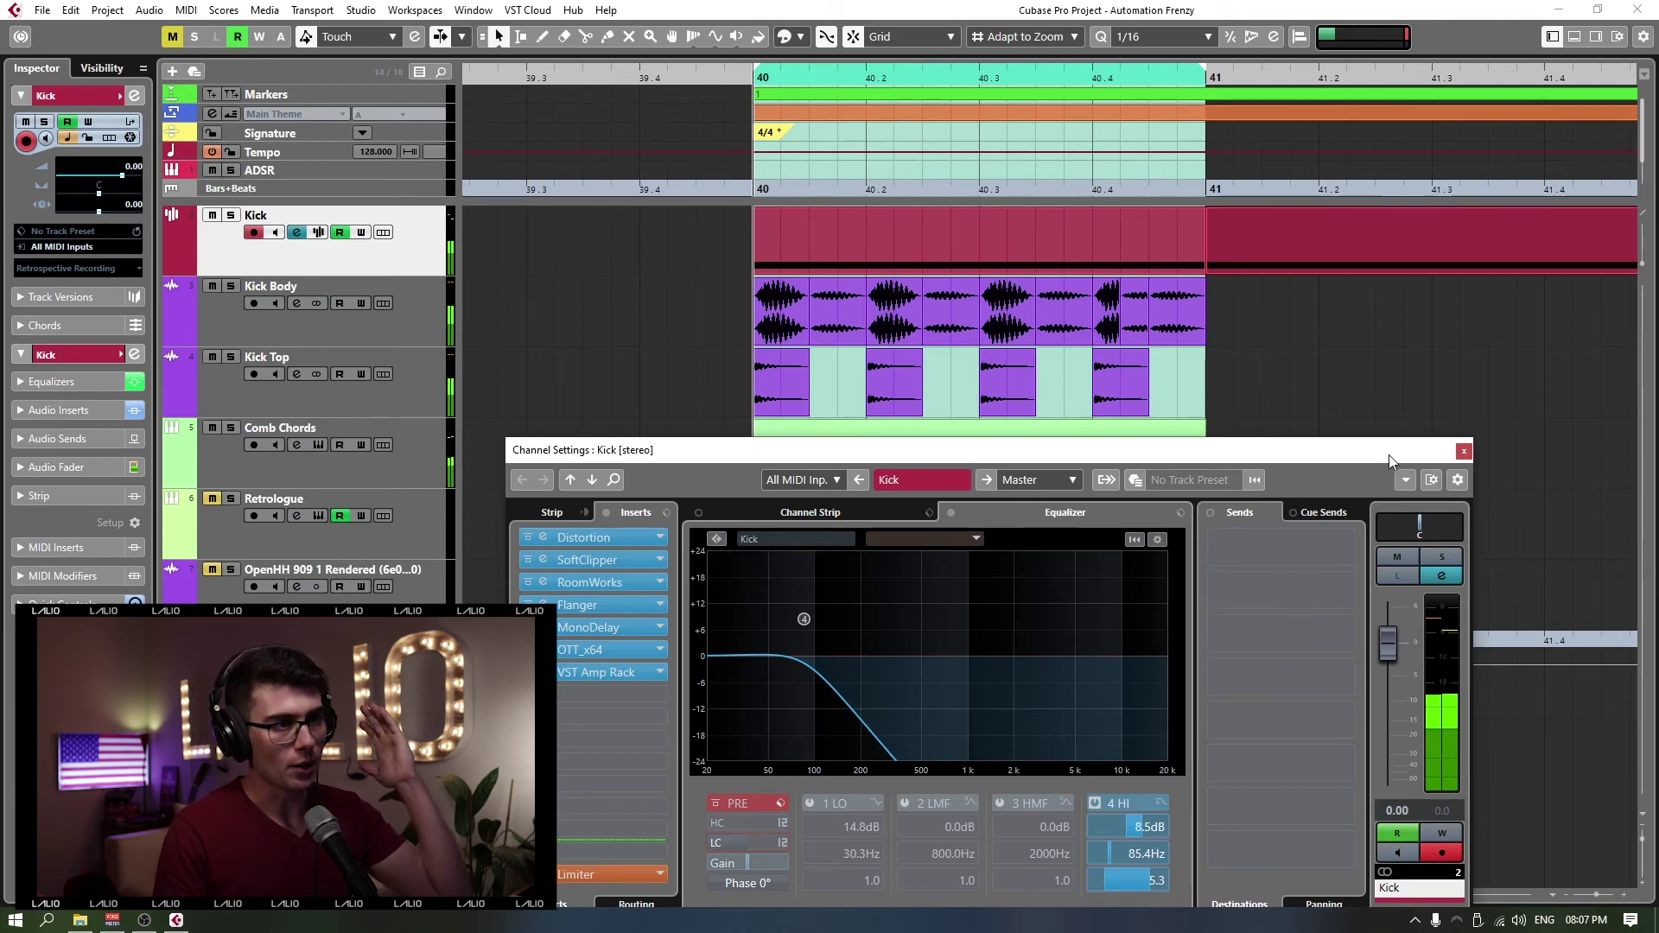
pyautogui.click(1463, 451)
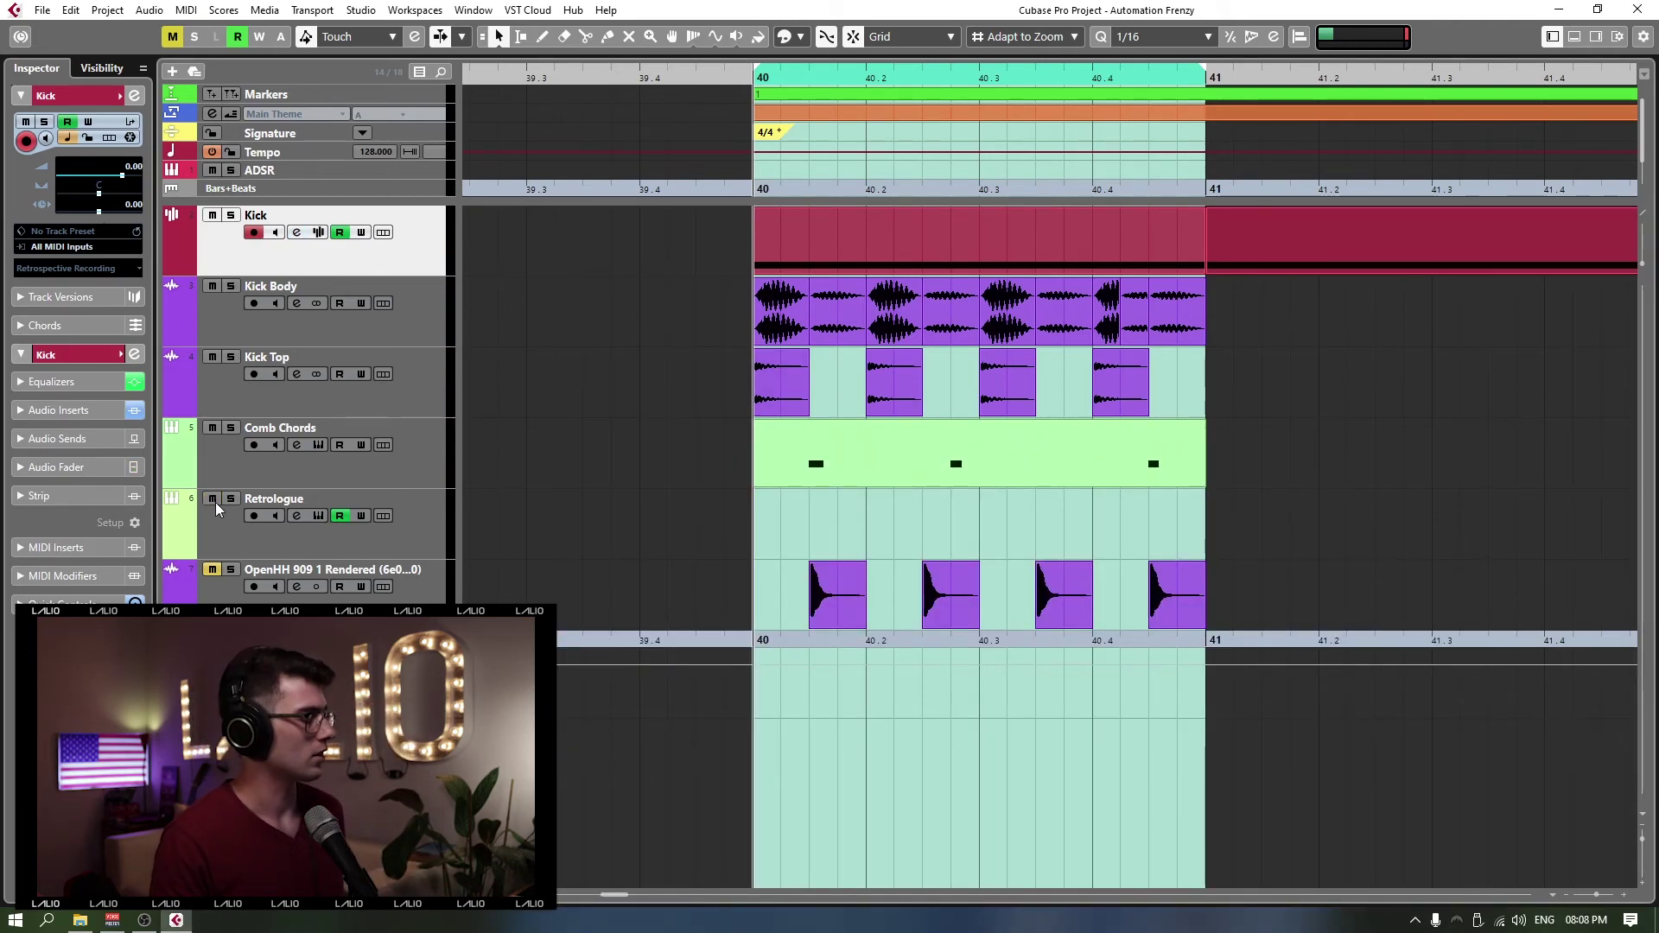
# Step: Select the Retrologue track to bring up its Retrologue 2 Acid Synth editor
pyautogui.click(252, 500)
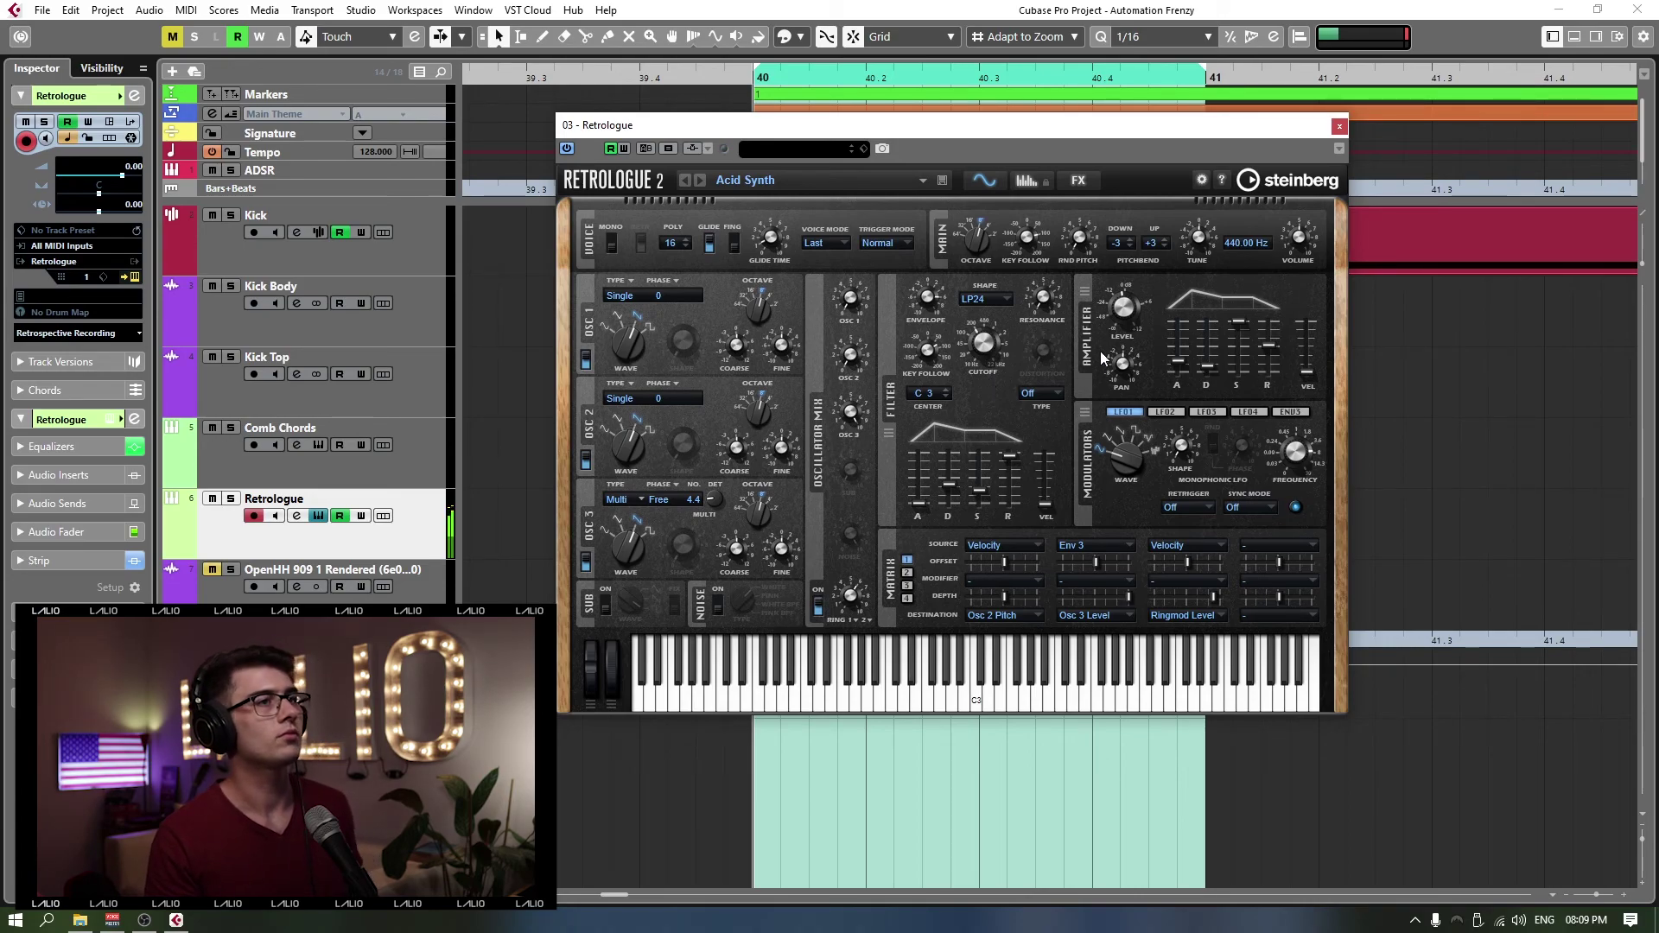
# Step: Close Retrologue, then briefly open and close the open hi-hat track's channel settings
pyautogui.hotkey('ctrl', 'w')
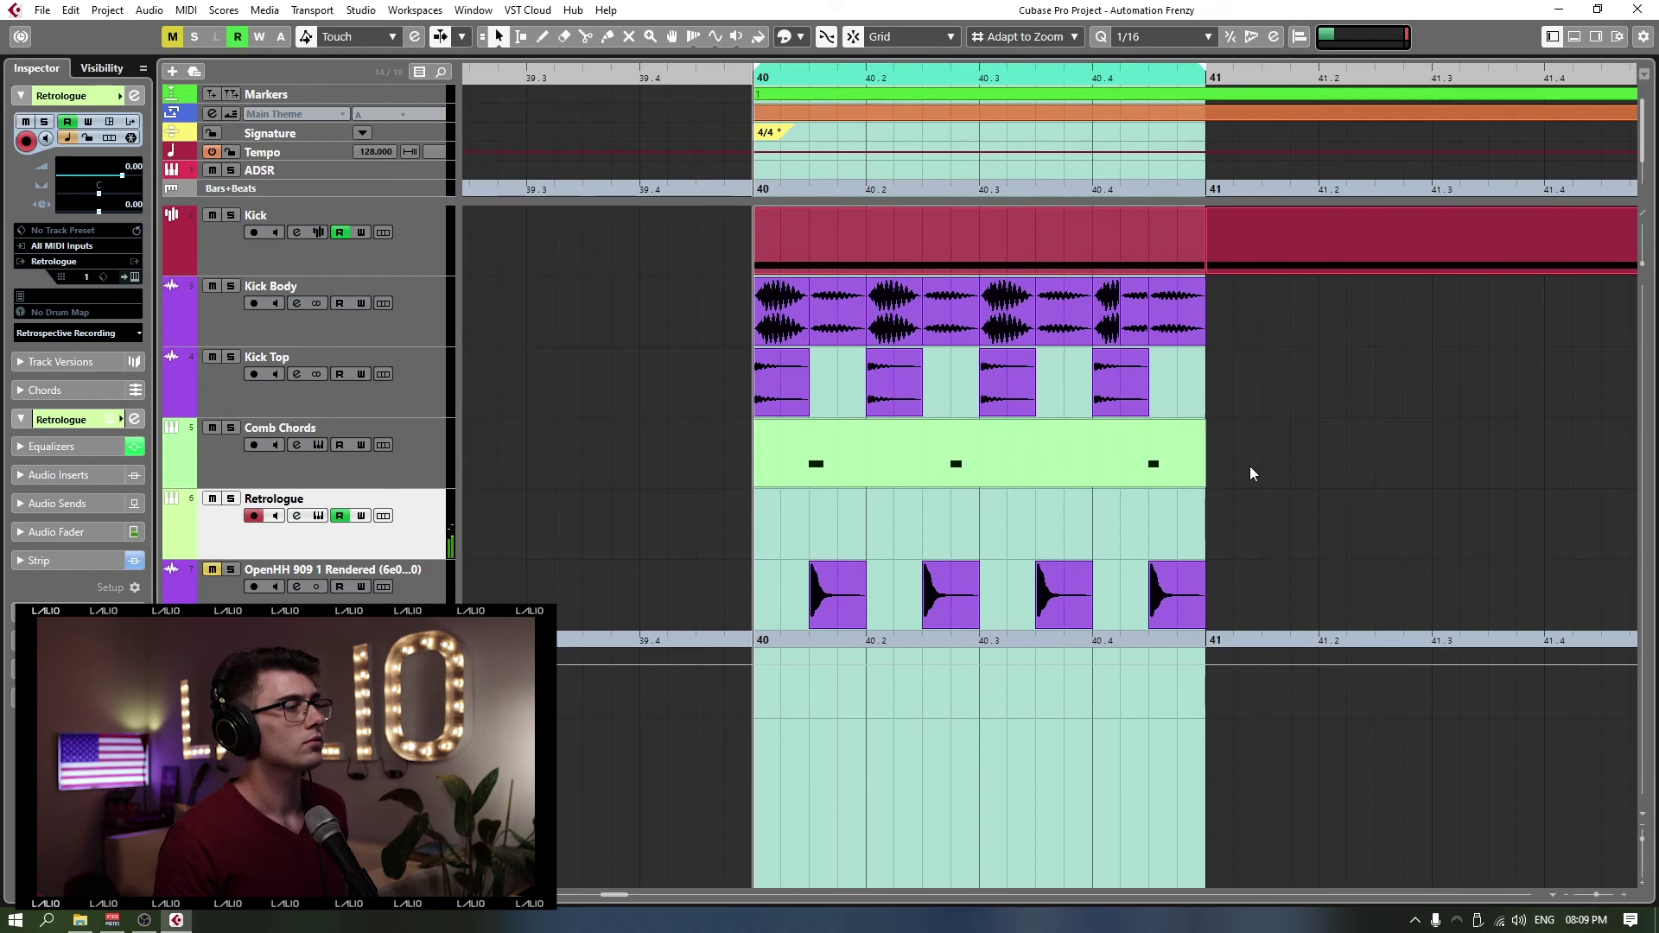
pyautogui.press('Down')
pyautogui.press('e')
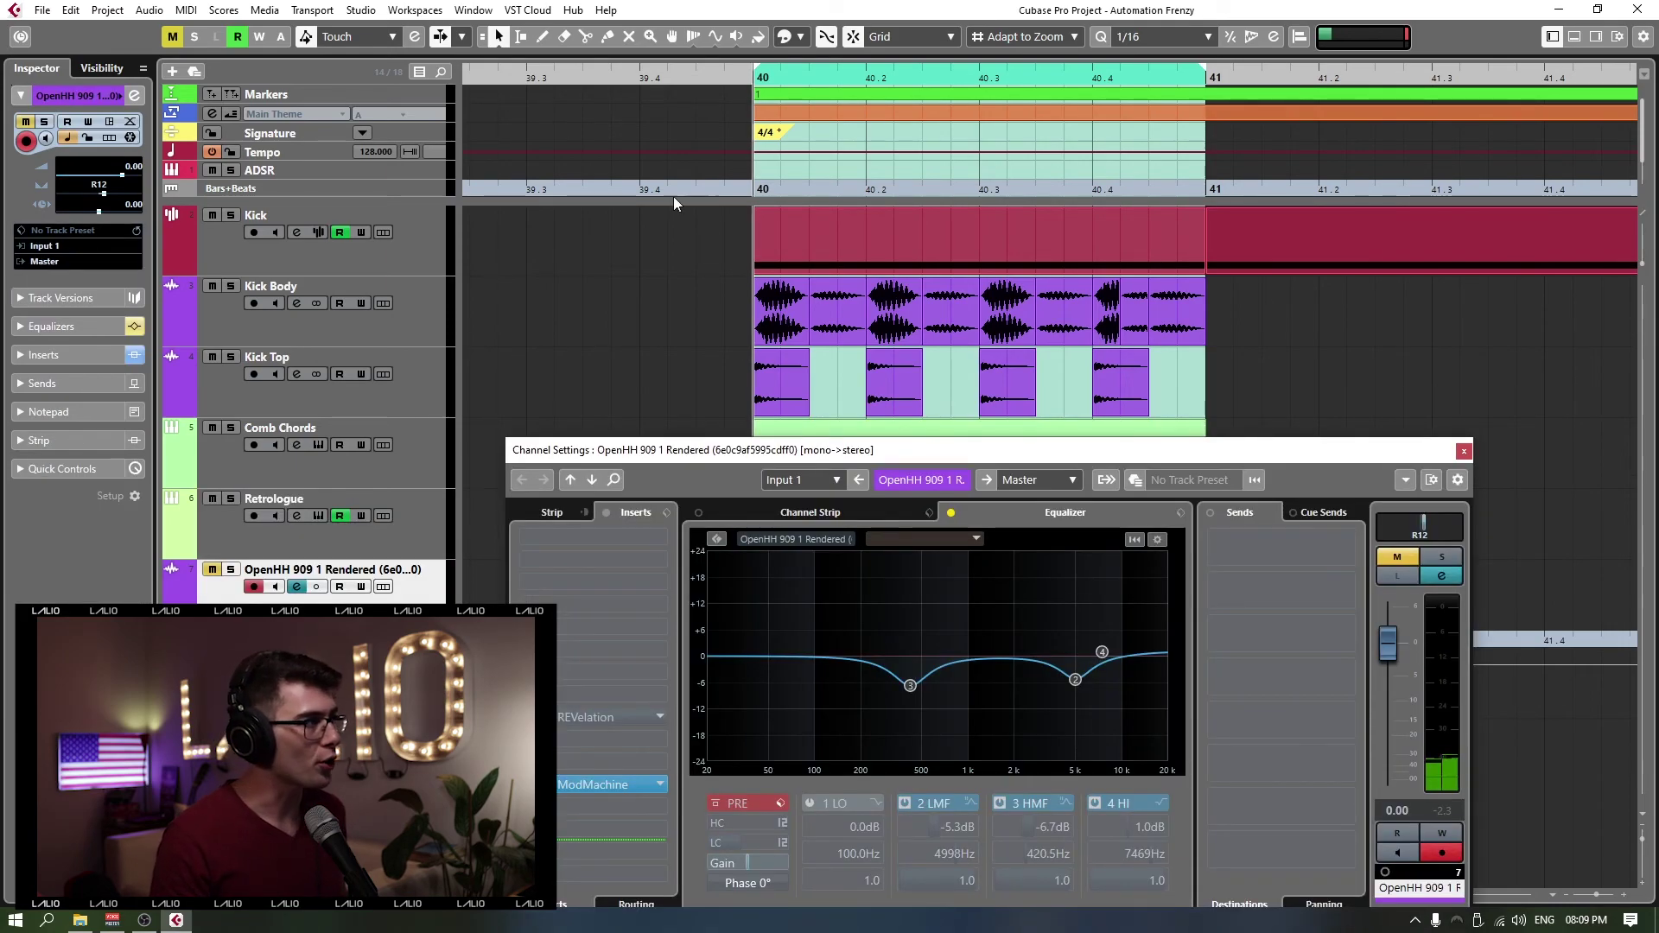
pyautogui.hotkey('ctrl', 'w')
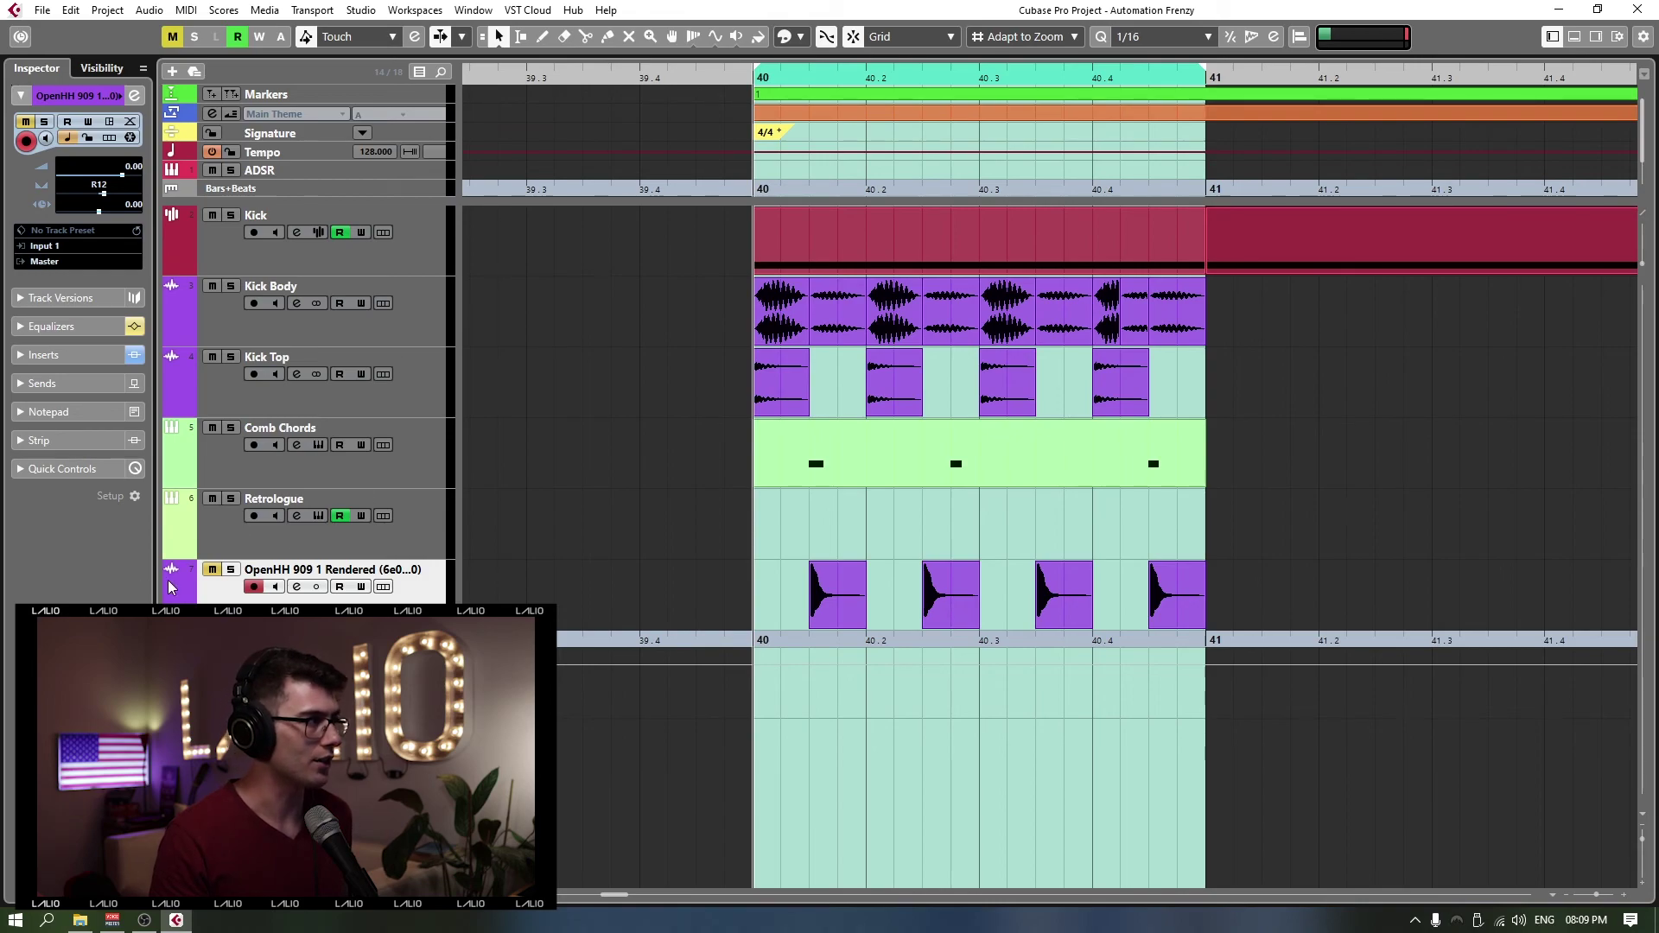
# Step: Solo and play the Kick track with its inserts and automation read re-enabled
pyautogui.click(221, 446)
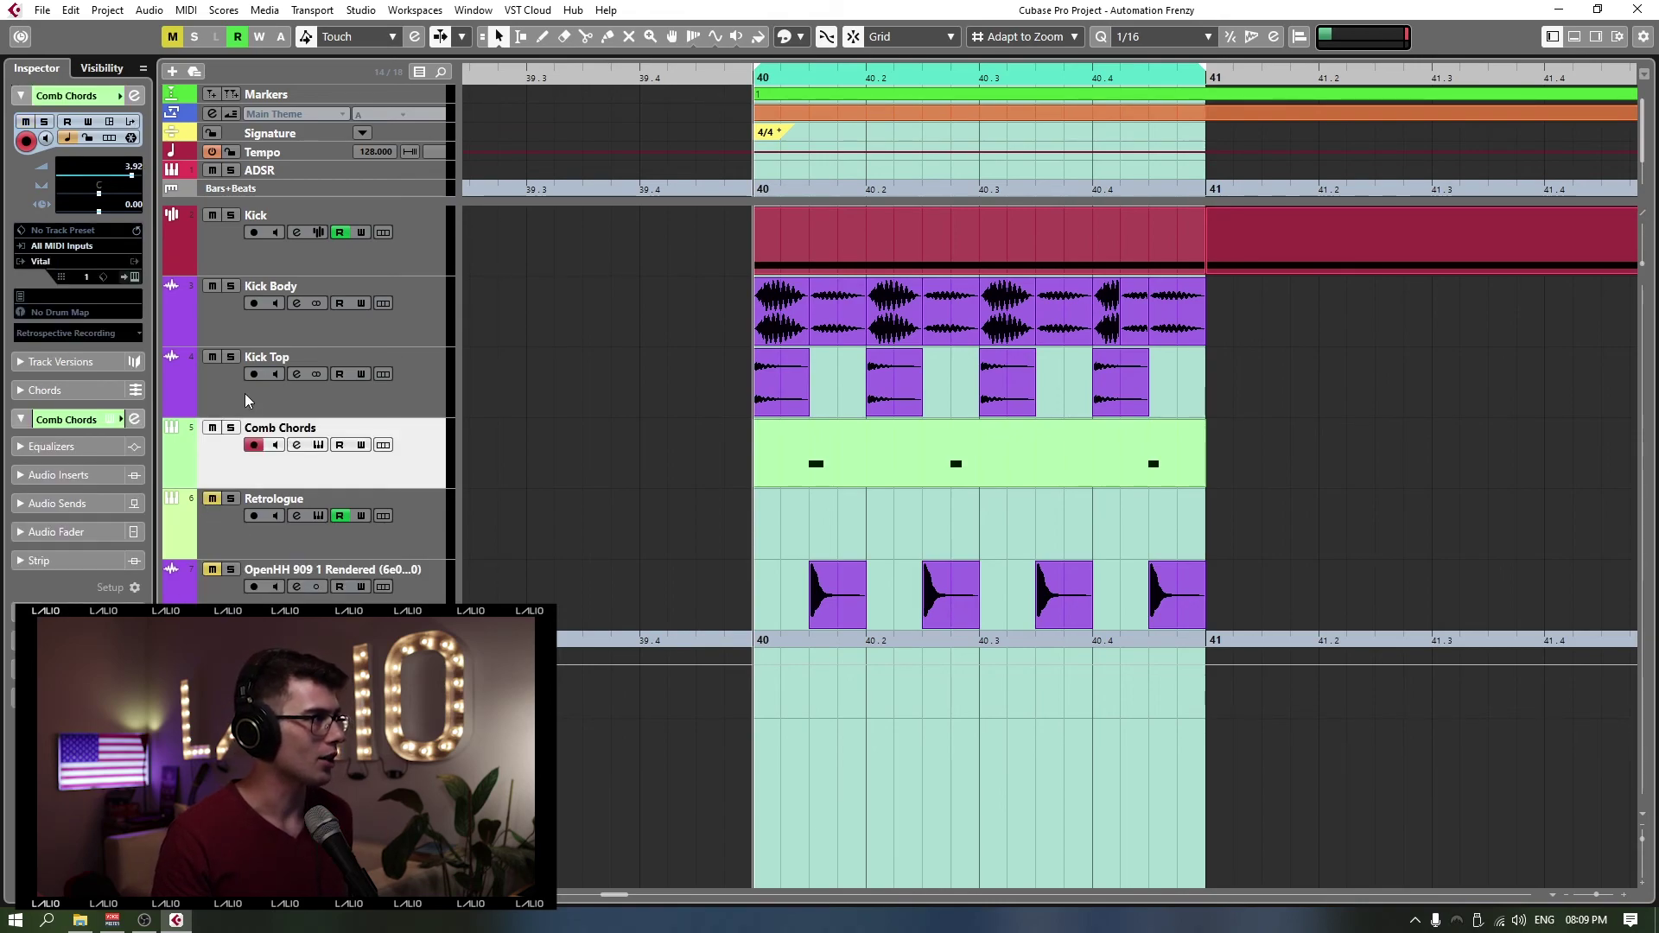
pyautogui.keyDown('shift'); pyautogui.click(213, 252); pyautogui.keyUp('shift')
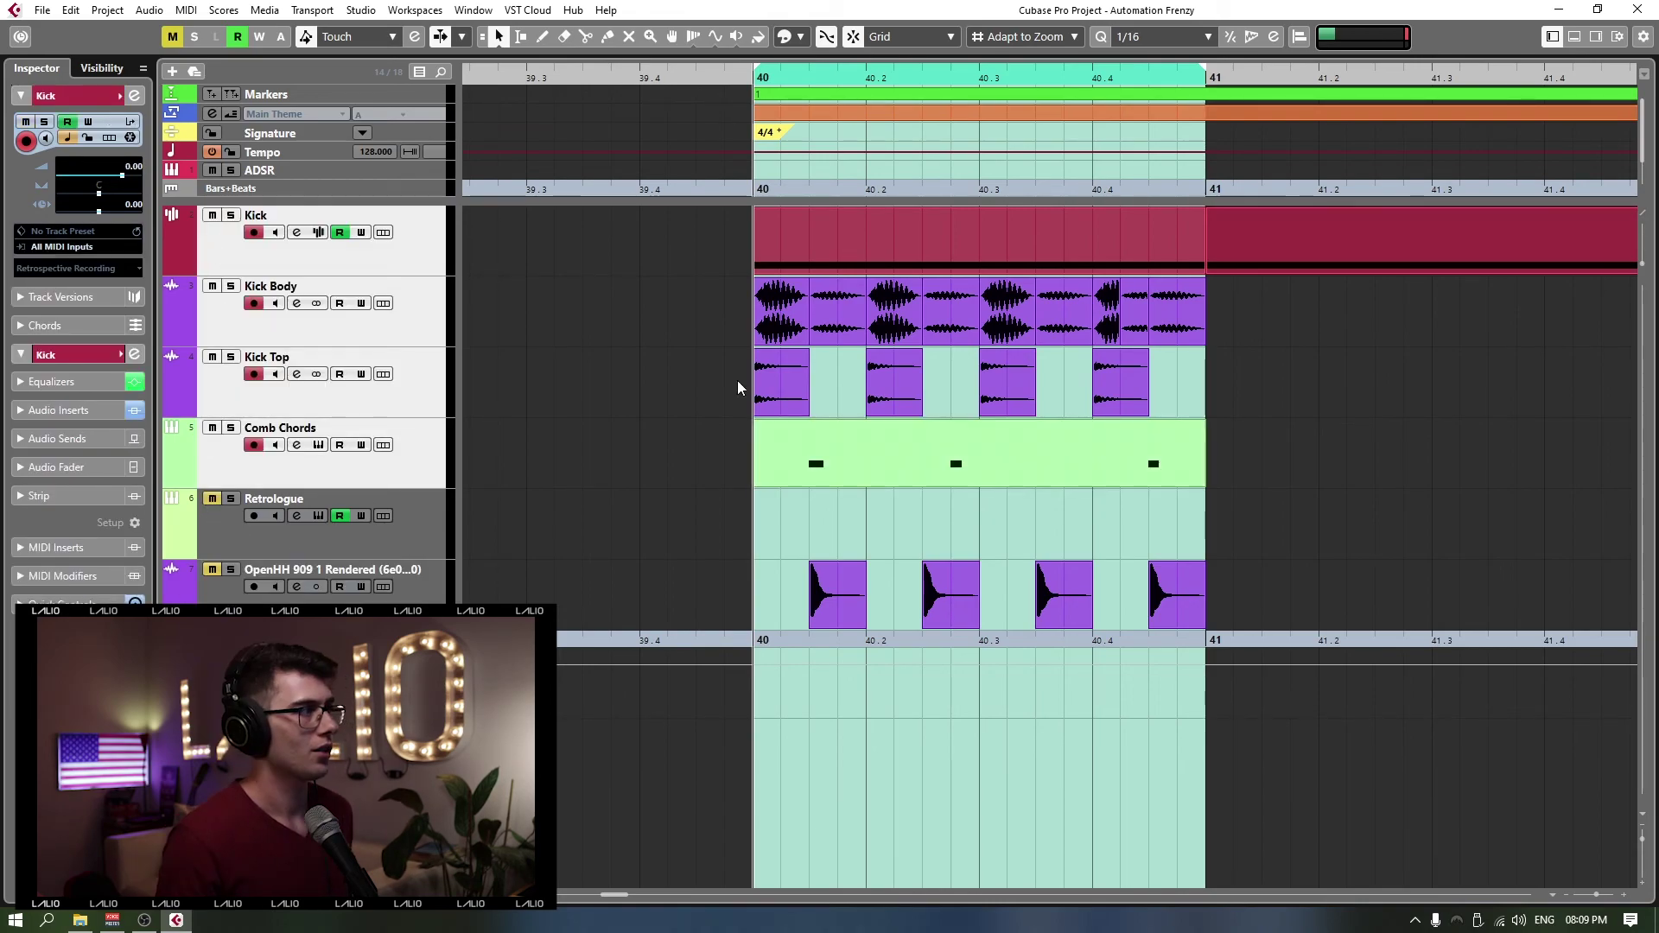
pyautogui.click(257, 261)
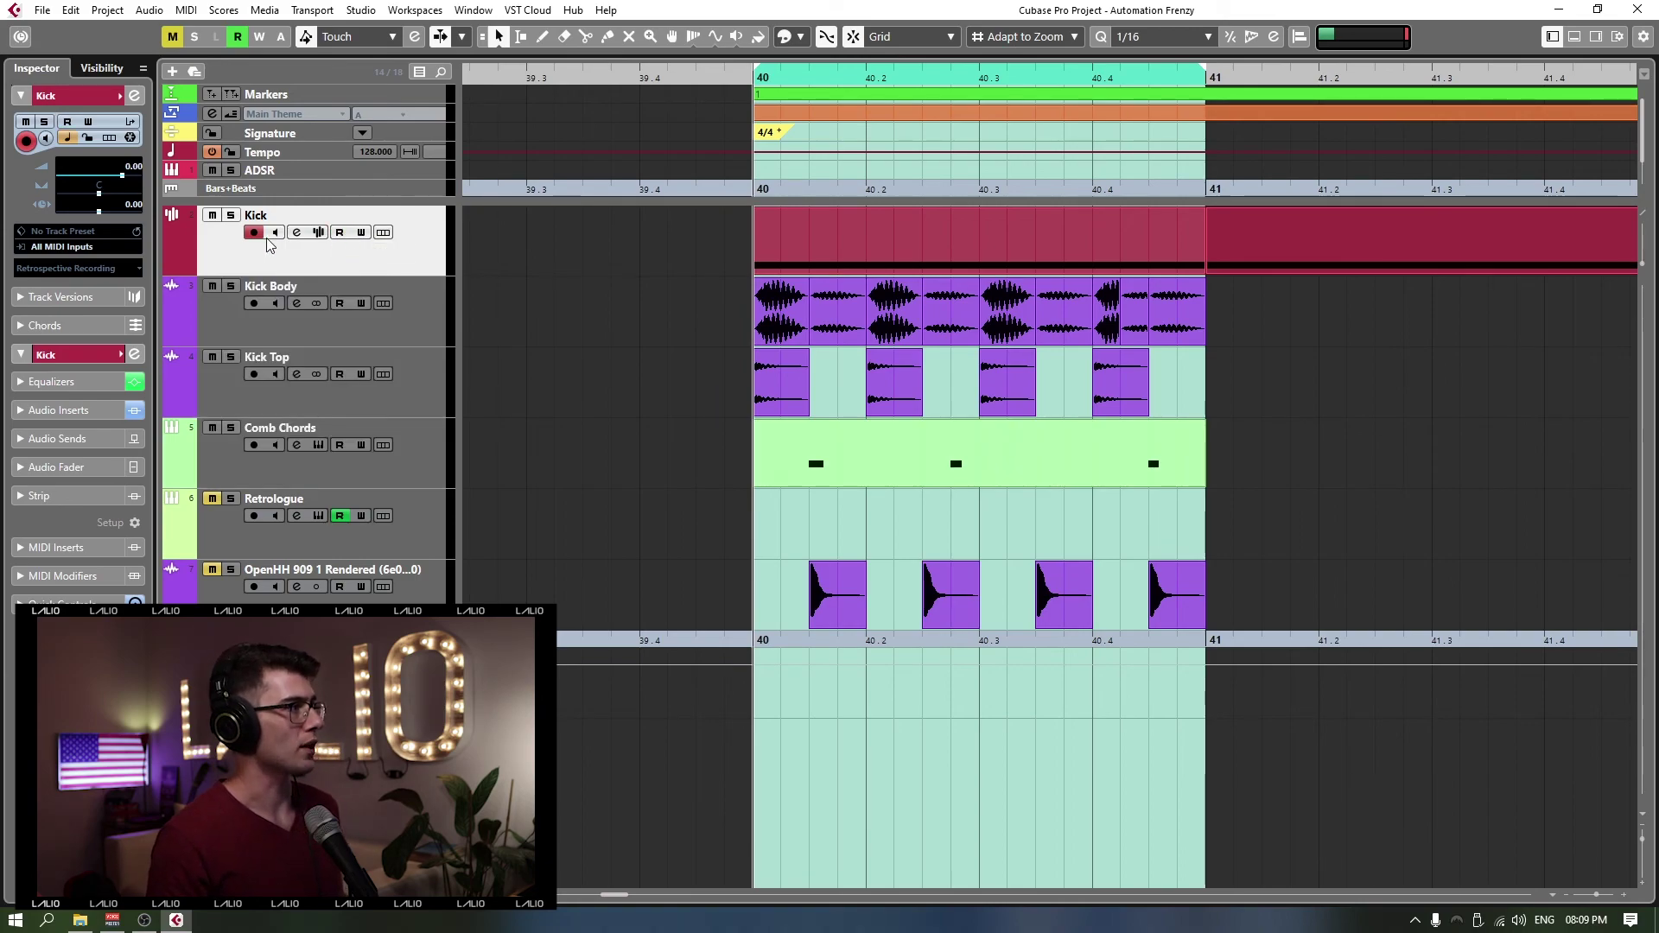
pyautogui.press('s')
pyautogui.press('space')
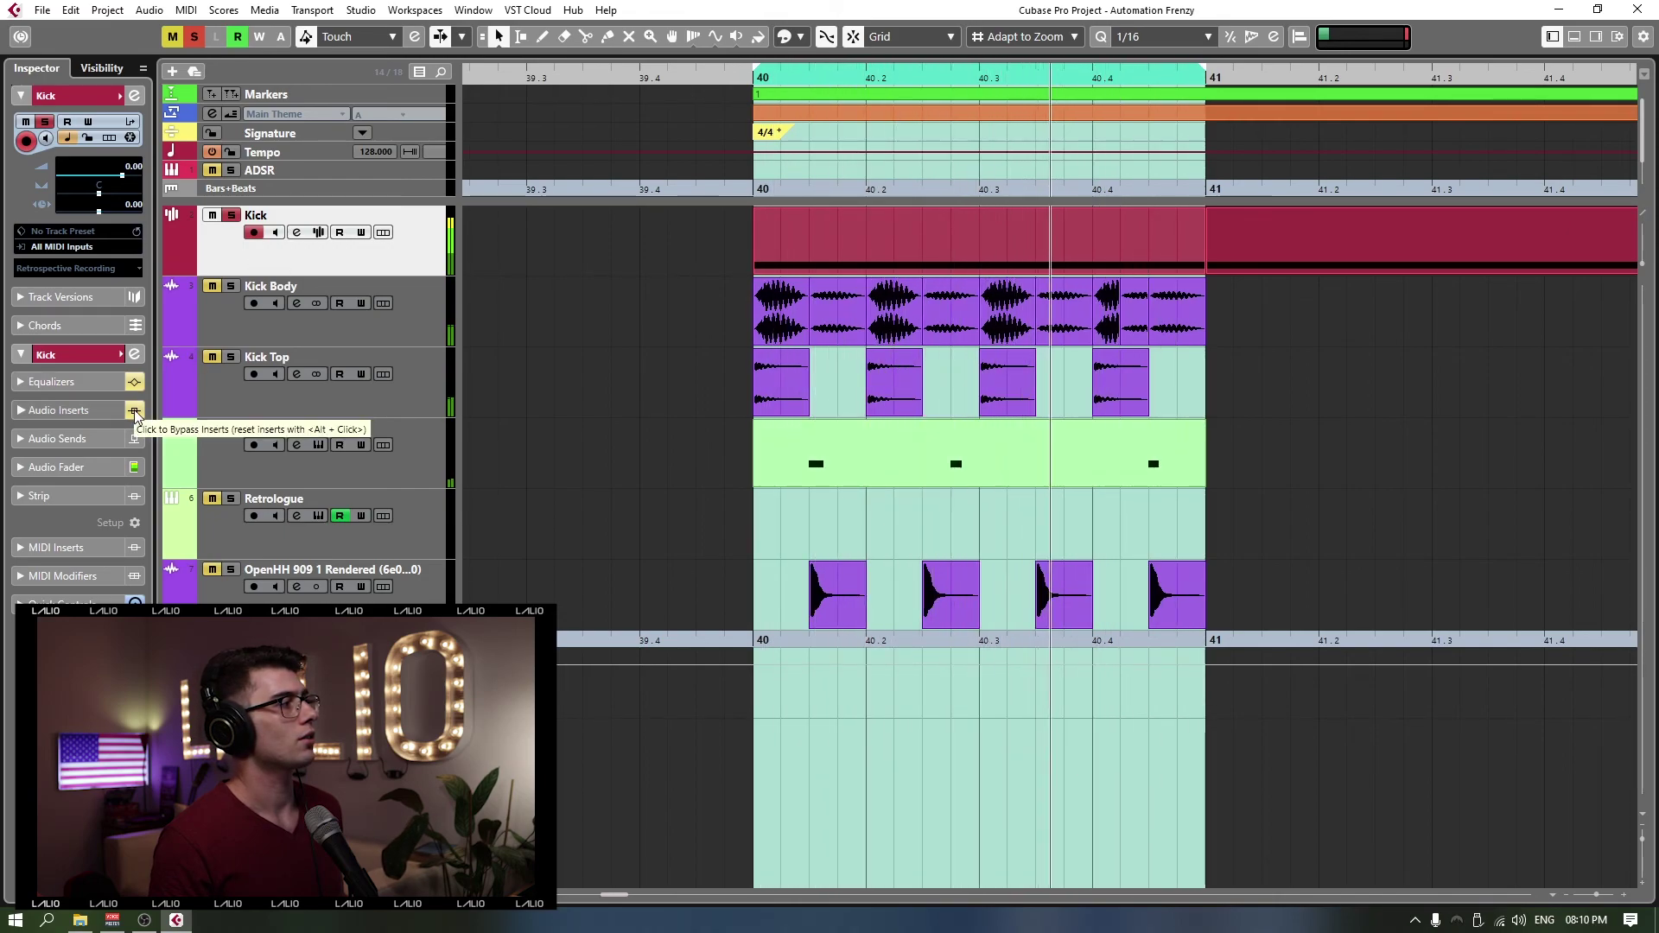
pyautogui.click(134, 409)
pyautogui.click(340, 233)
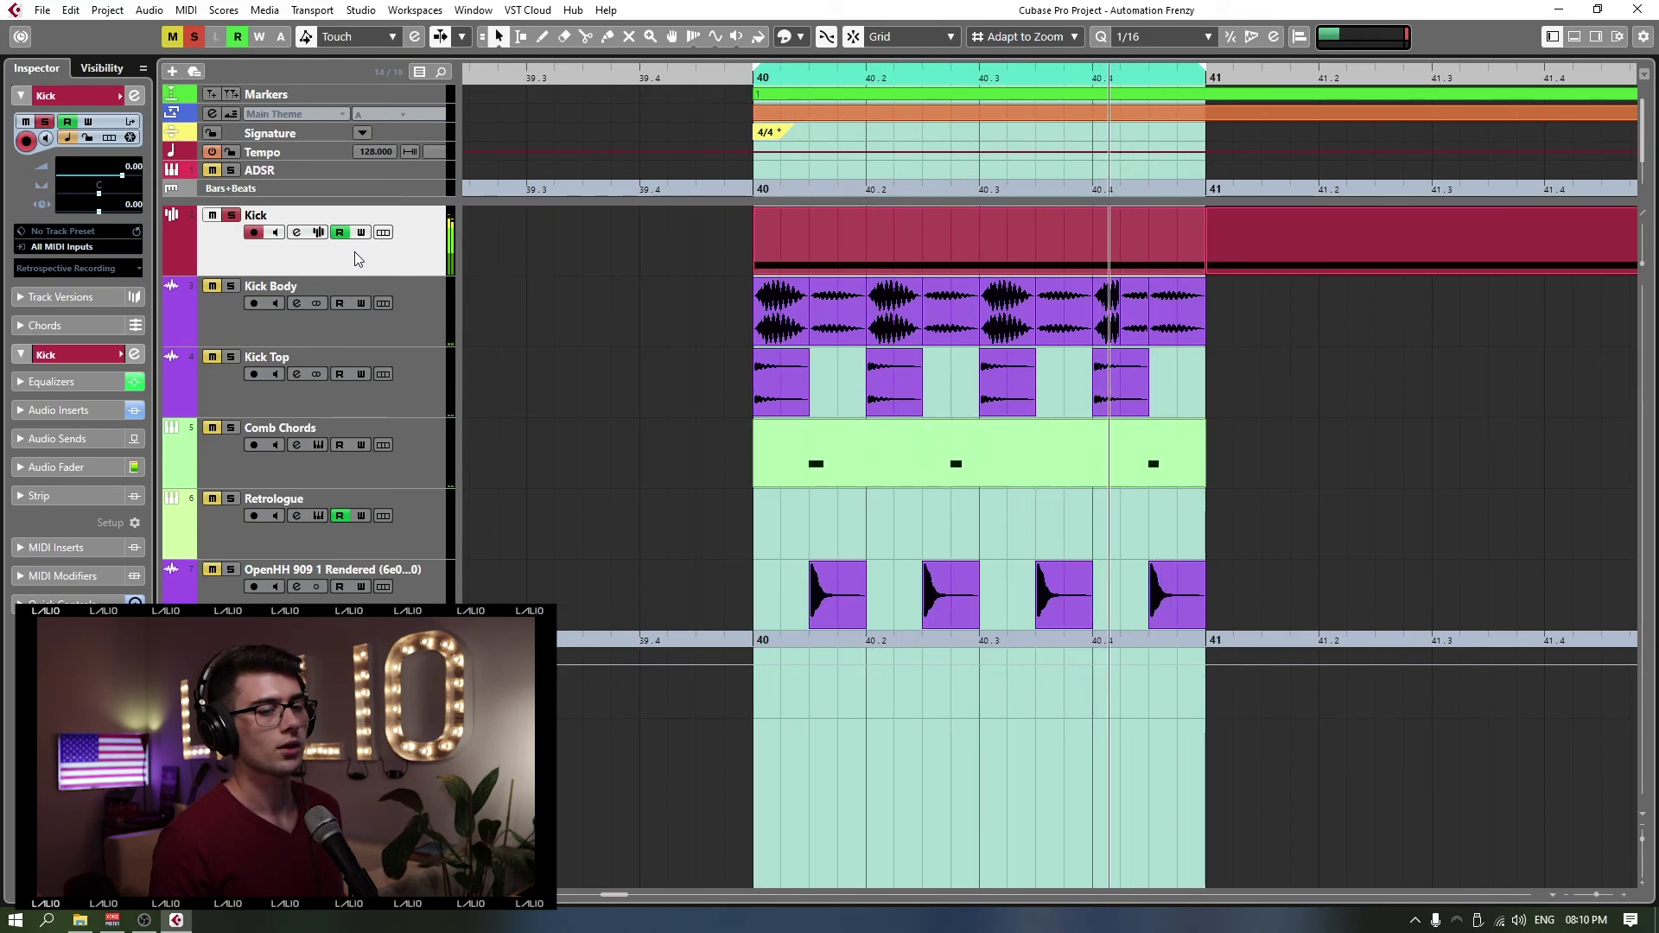